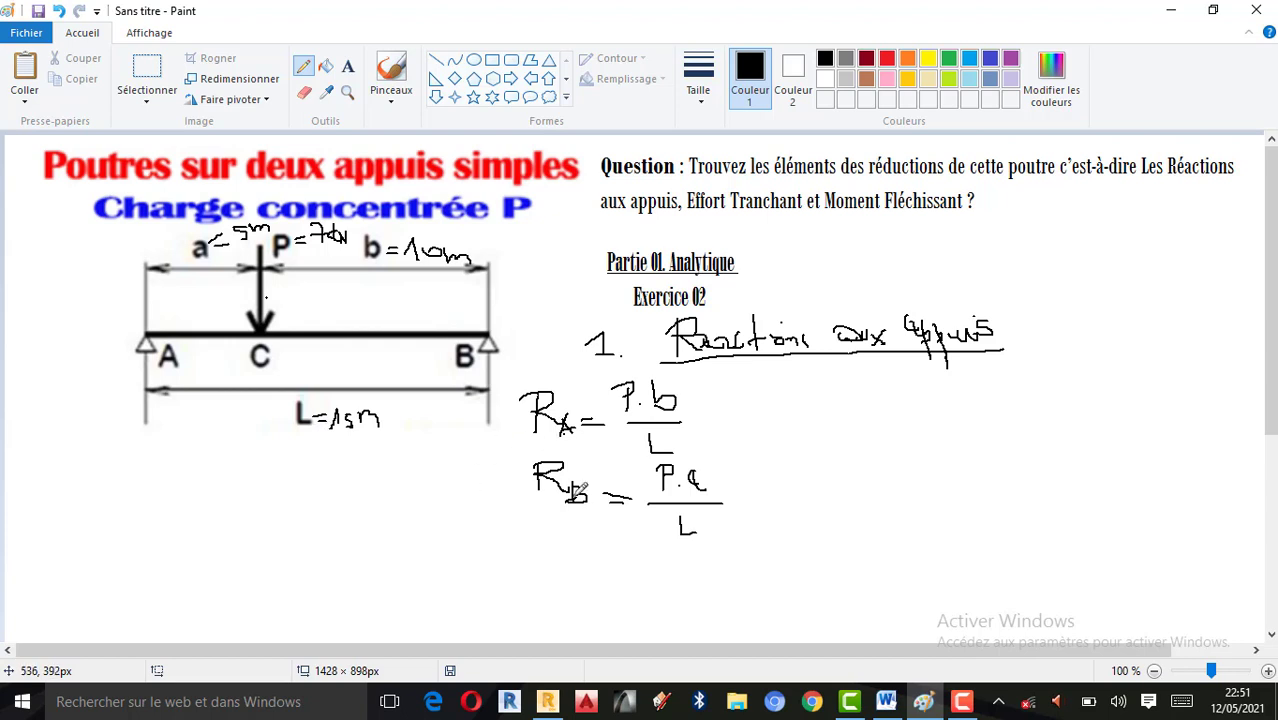
Step: Handwrite the substitution for R_A after P·b/L: an equals sign and the fraction 7 kN · 10 m over 15 m
{"action": "mouse_move", "coordinate": [694, 405]}
{"action": "left_mouse_down"}
{"action": "mouse_move", "coordinate": [720, 405]}
{"action": "mouse_move", "coordinate": [719, 416]}
{"action": "left_mouse_up"}
{"action": "mouse_move", "coordinate": [726, 391]}
{"action": "left_mouse_down"}
{"action": "mouse_move", "coordinate": [739, 406]}
{"action": "mouse_move", "coordinate": [779, 403]}
{"action": "mouse_move", "coordinate": [783, 387]}
{"action": "mouse_move", "coordinate": [802, 407]}
{"action": "left_mouse_up"}
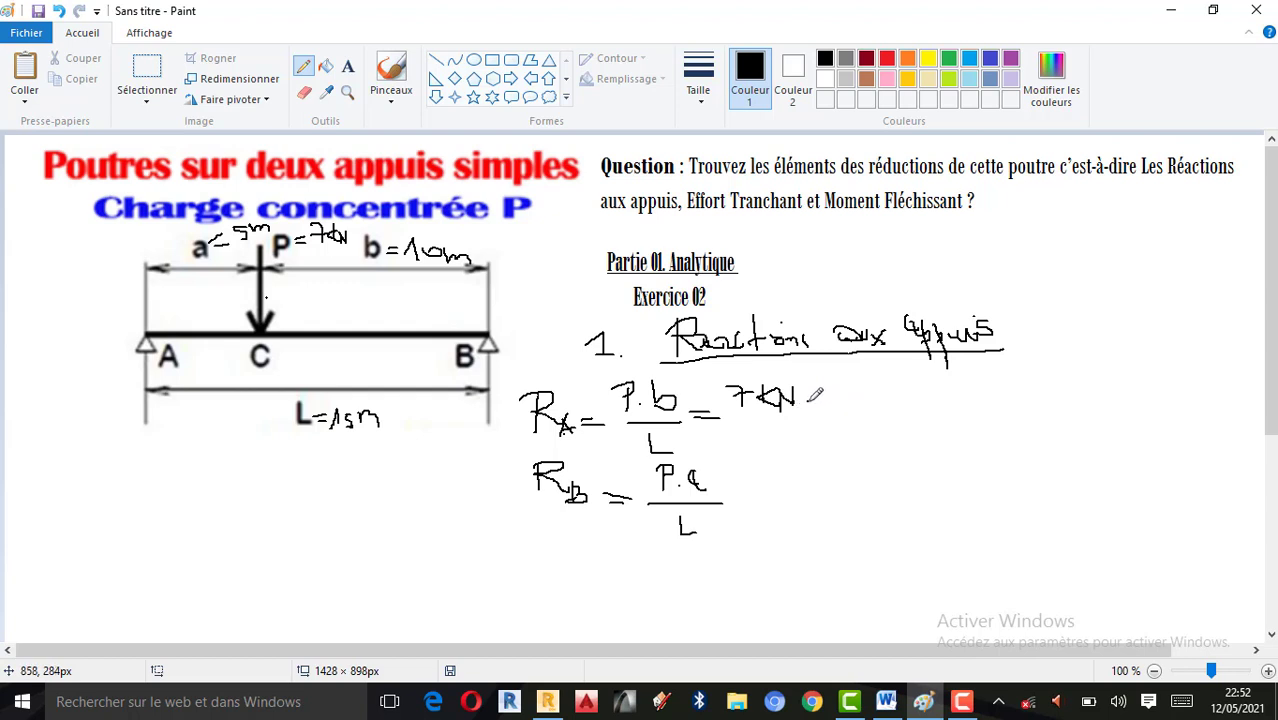
{"action": "left_click", "coordinate": [808, 401]}
{"action": "mouse_move", "coordinate": [828, 394]}
{"action": "left_mouse_down"}
{"action": "mouse_move", "coordinate": [829, 410]}
{"action": "mouse_move", "coordinate": [868, 401]}
{"action": "left_mouse_up"}
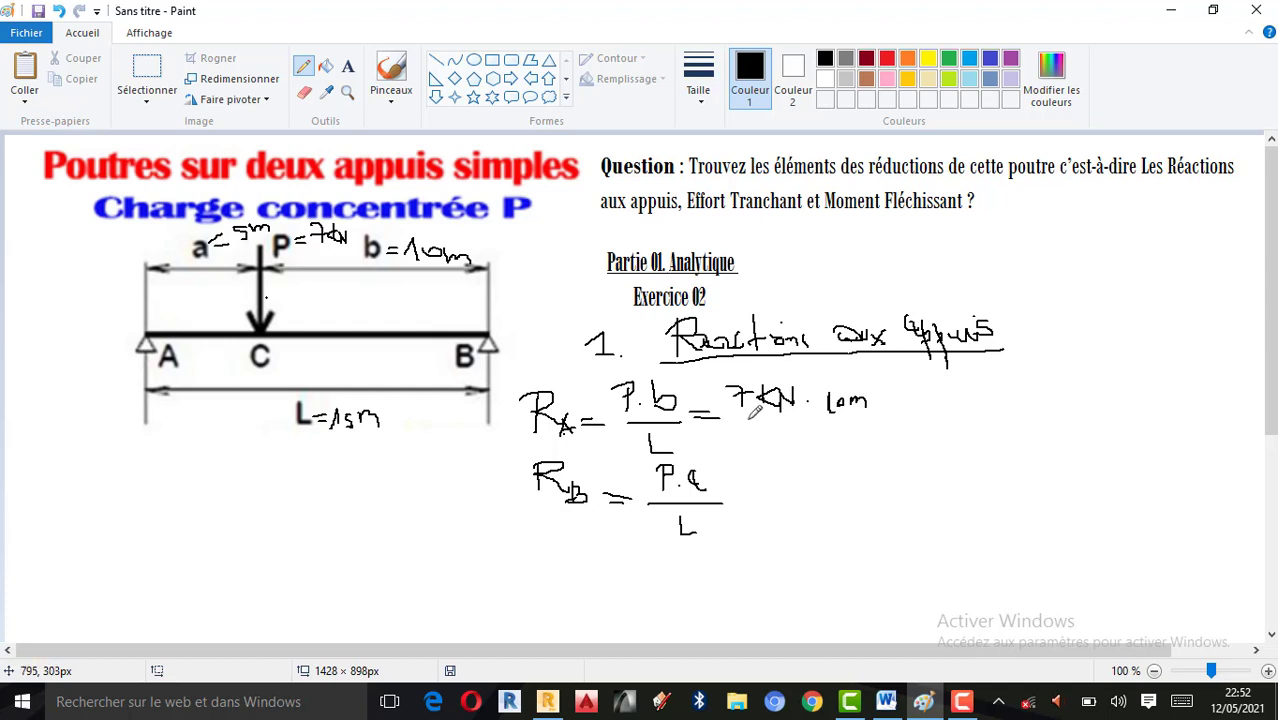
{"action": "left_click_drag", "start_coordinate": [745, 413], "coordinate": [862, 406]}
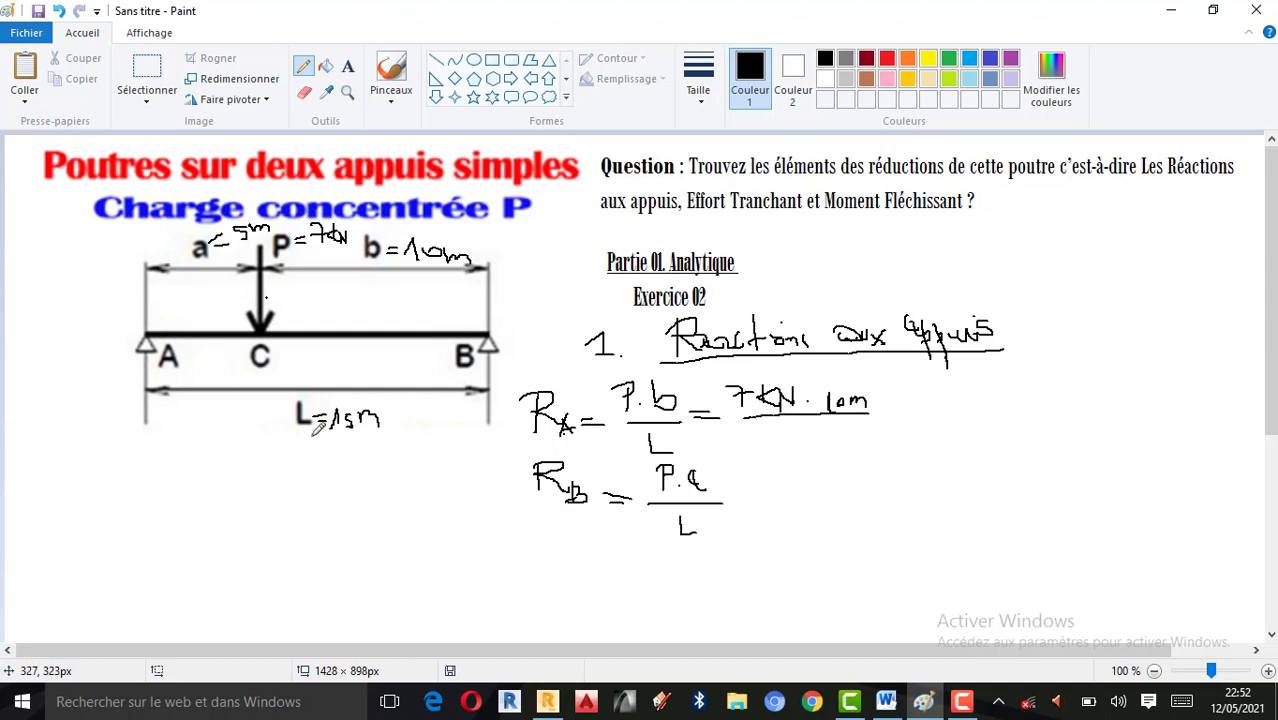
{"action": "mouse_move", "coordinate": [790, 437]}
{"action": "left_mouse_down"}
{"action": "mouse_move", "coordinate": [806, 428]}
{"action": "mouse_move", "coordinate": [804, 447]}
{"action": "mouse_move", "coordinate": [826, 437]}
{"action": "mouse_move", "coordinate": [843, 449]}
{"action": "left_mouse_up"}
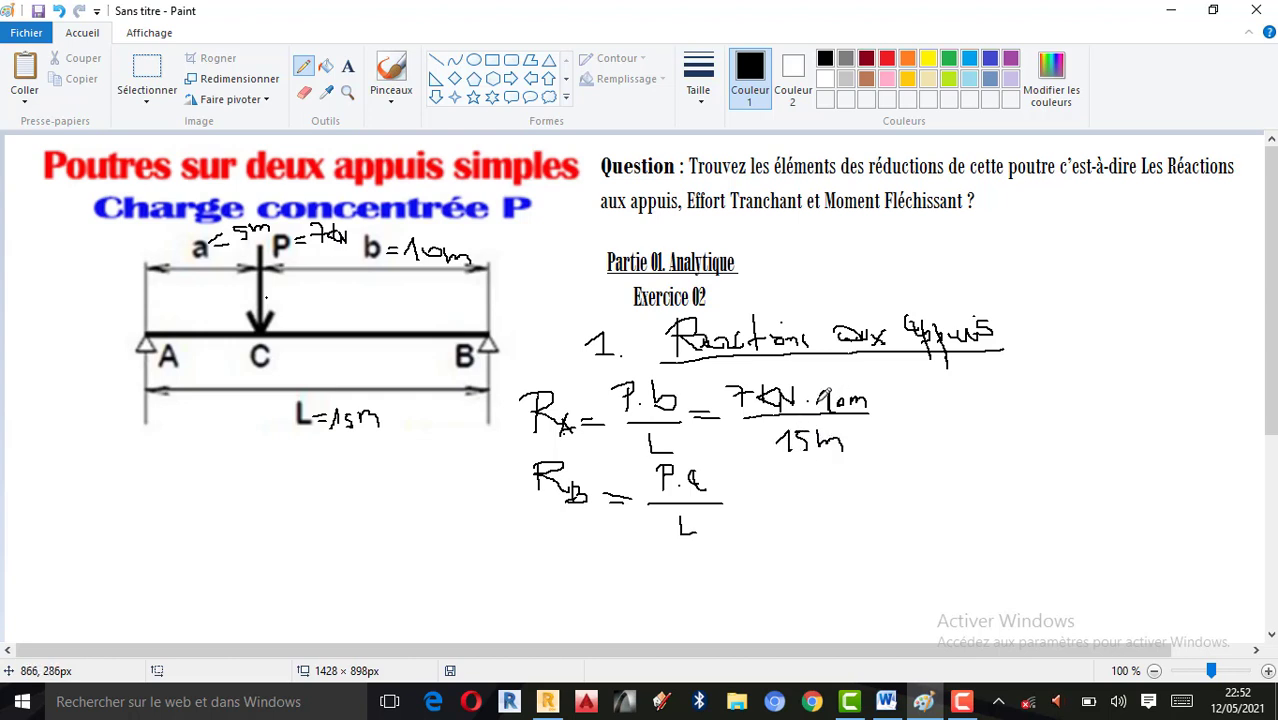
Step: Strike out the metre units in the R_A fraction and write = 70 kN / 15 followed by another equals sign
{"action": "left_click_drag", "start_coordinate": [868, 389], "coordinate": [812, 475]}
{"action": "mouse_move", "coordinate": [913, 388]}
{"action": "left_mouse_down"}
{"action": "mouse_move", "coordinate": [920, 401]}
{"action": "mouse_move", "coordinate": [935, 387]}
{"action": "mouse_move", "coordinate": [949, 406]}
{"action": "mouse_move", "coordinate": [981, 386]}
{"action": "left_mouse_up"}
{"action": "left_click_drag", "start_coordinate": [912, 418], "coordinate": [976, 417]}
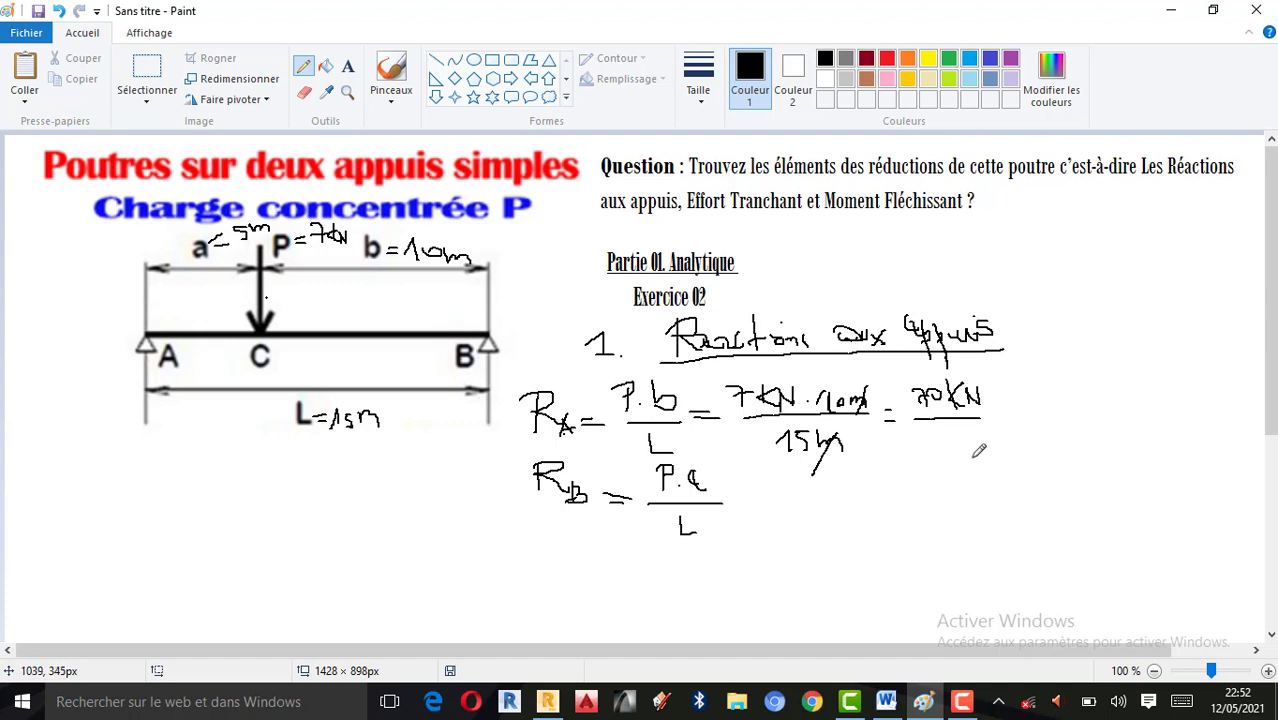
{"action": "mouse_move", "coordinate": [937, 436]}
{"action": "left_mouse_down"}
{"action": "mouse_move", "coordinate": [940, 456]}
{"action": "mouse_move", "coordinate": [971, 452]}
{"action": "mouse_move", "coordinate": [958, 456]}
{"action": "left_mouse_up"}
{"action": "left_click_drag", "start_coordinate": [995, 406], "coordinate": [1012, 405]}
{"action": "left_click_drag", "start_coordinate": [996, 417], "coordinate": [1014, 416]}
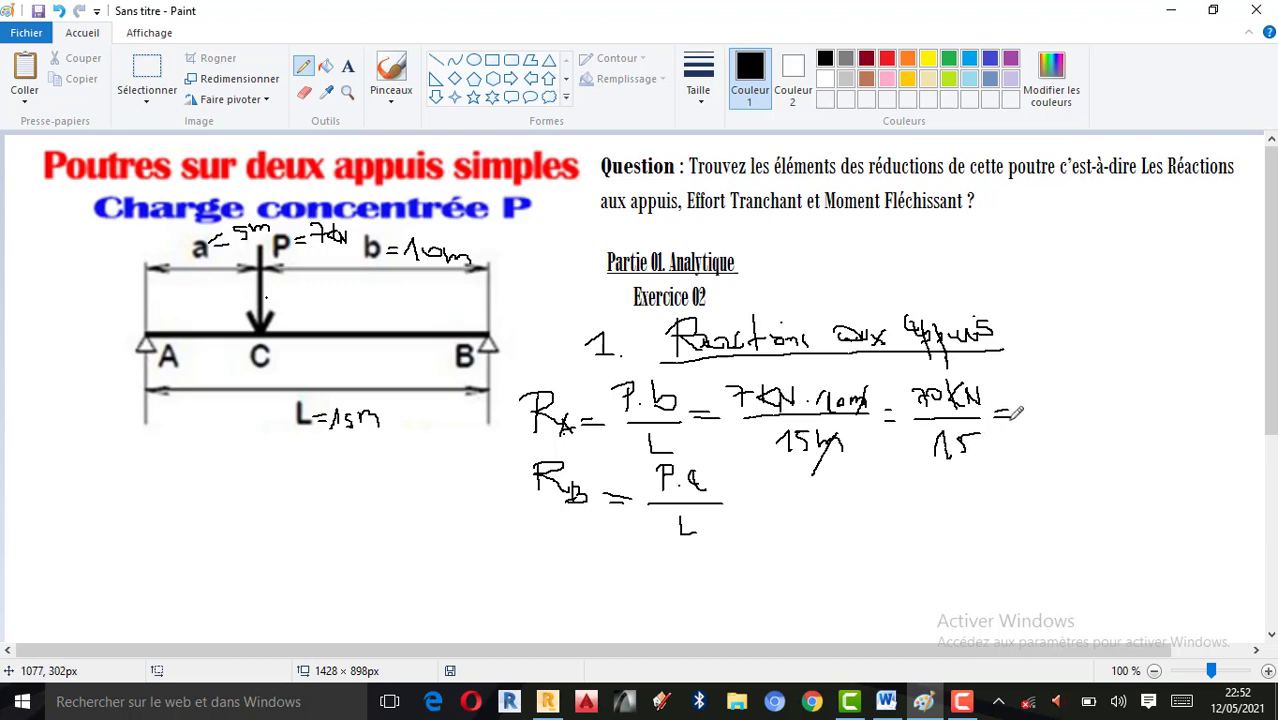
Step: Open the Windows Calculator and compute 70 ÷ 15
{"action": "left_click", "coordinate": [305, 712]}
{"action": "type", "text": "cal"}
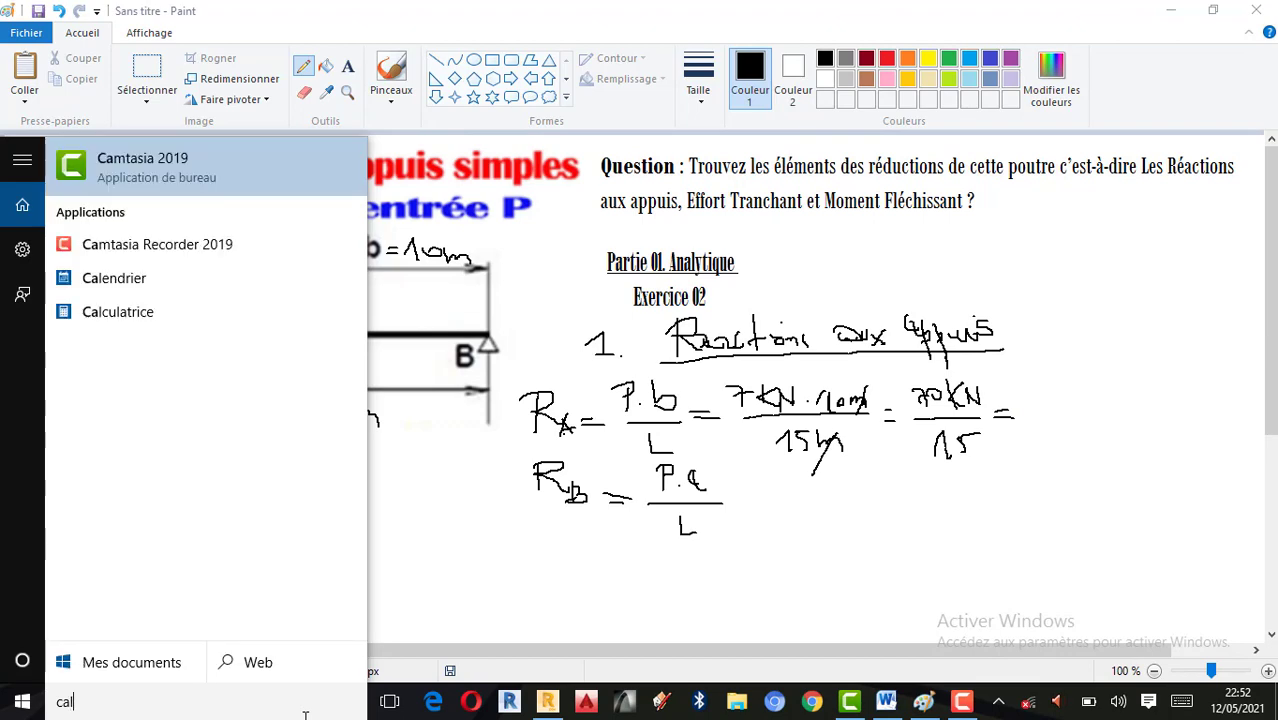
{"action": "left_click", "coordinate": [164, 171]}
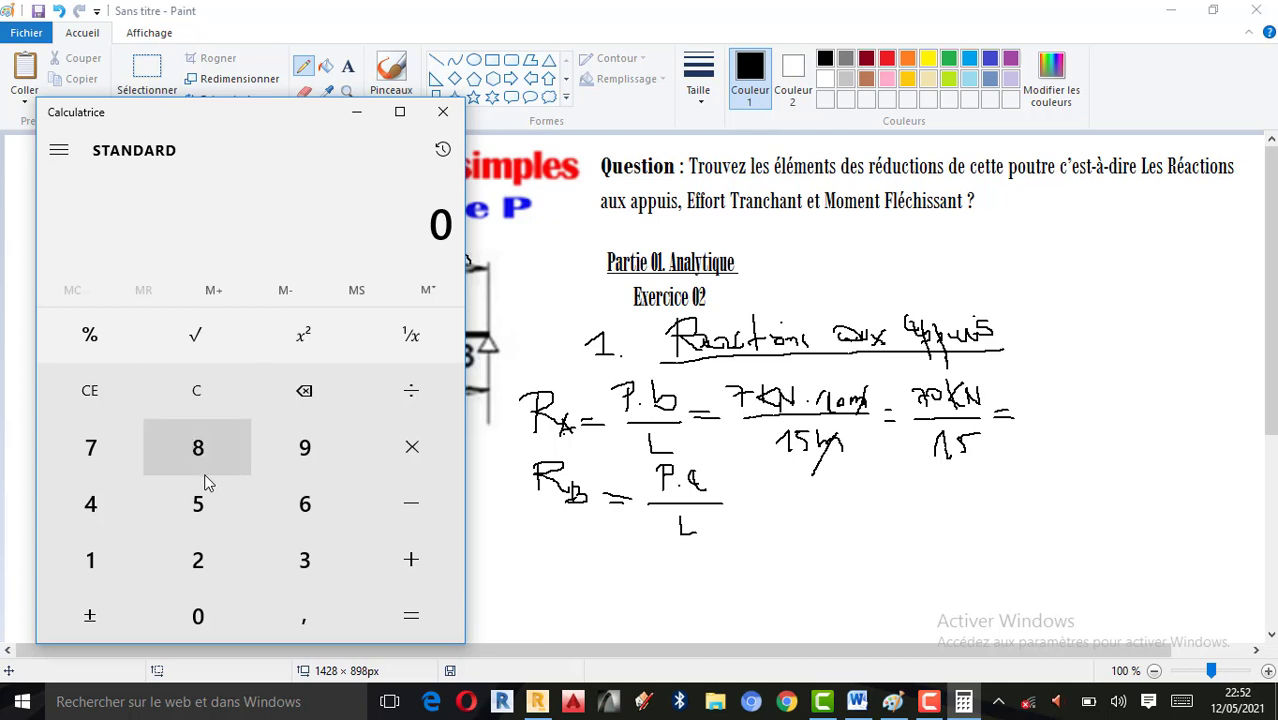
{"action": "left_click", "coordinate": [90, 447]}
{"action": "left_click", "coordinate": [198, 612]}
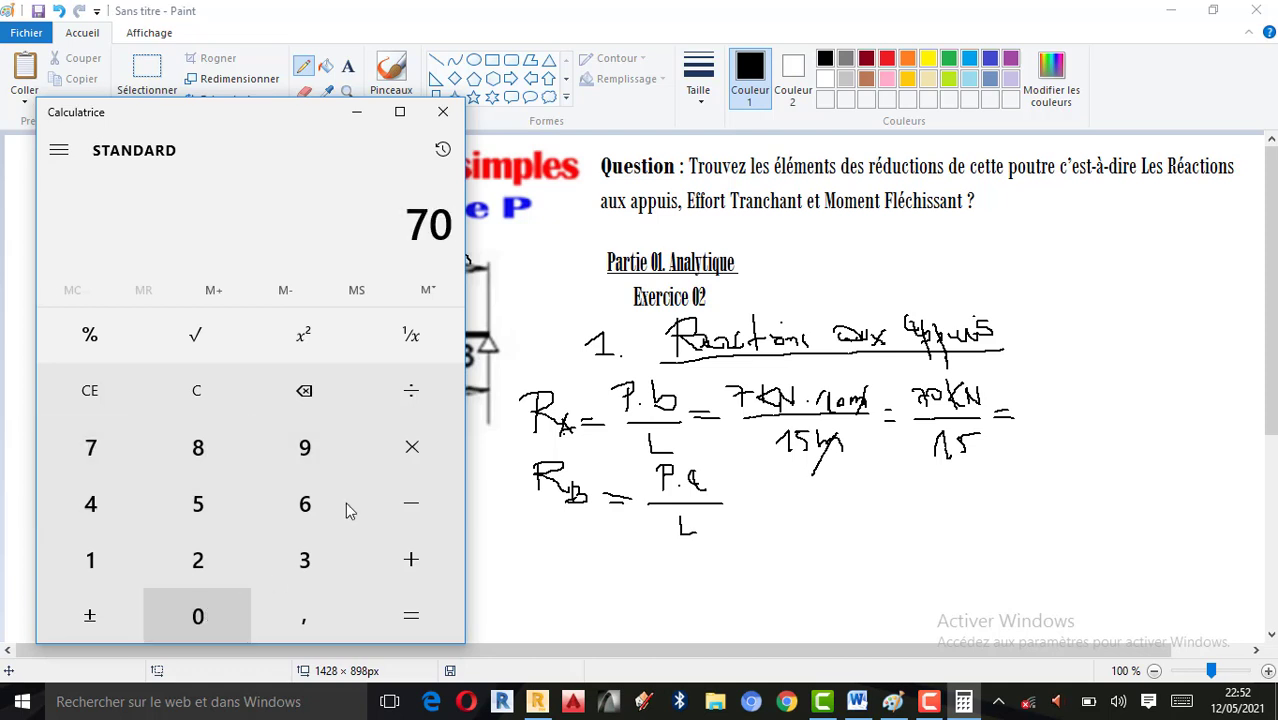
{"action": "left_click", "coordinate": [420, 396]}
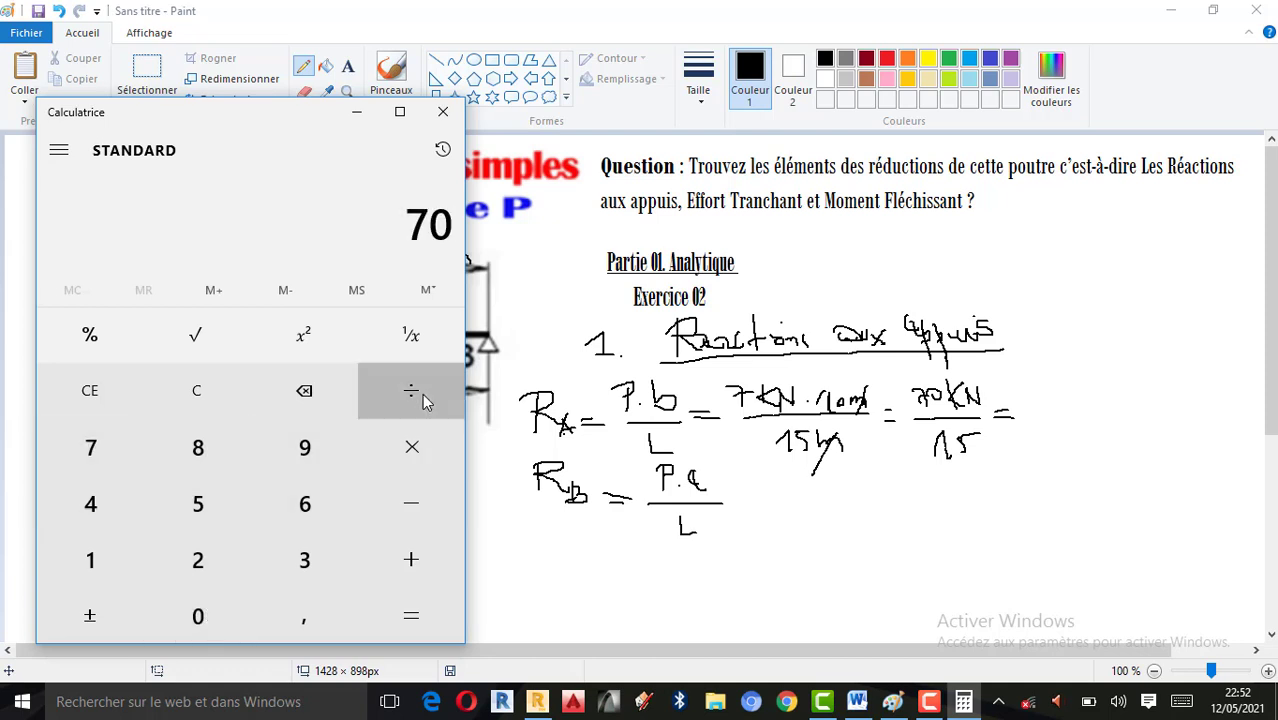
{"action": "left_click", "coordinate": [110, 555]}
{"action": "left_click", "coordinate": [198, 505]}
{"action": "left_click", "coordinate": [411, 616]}
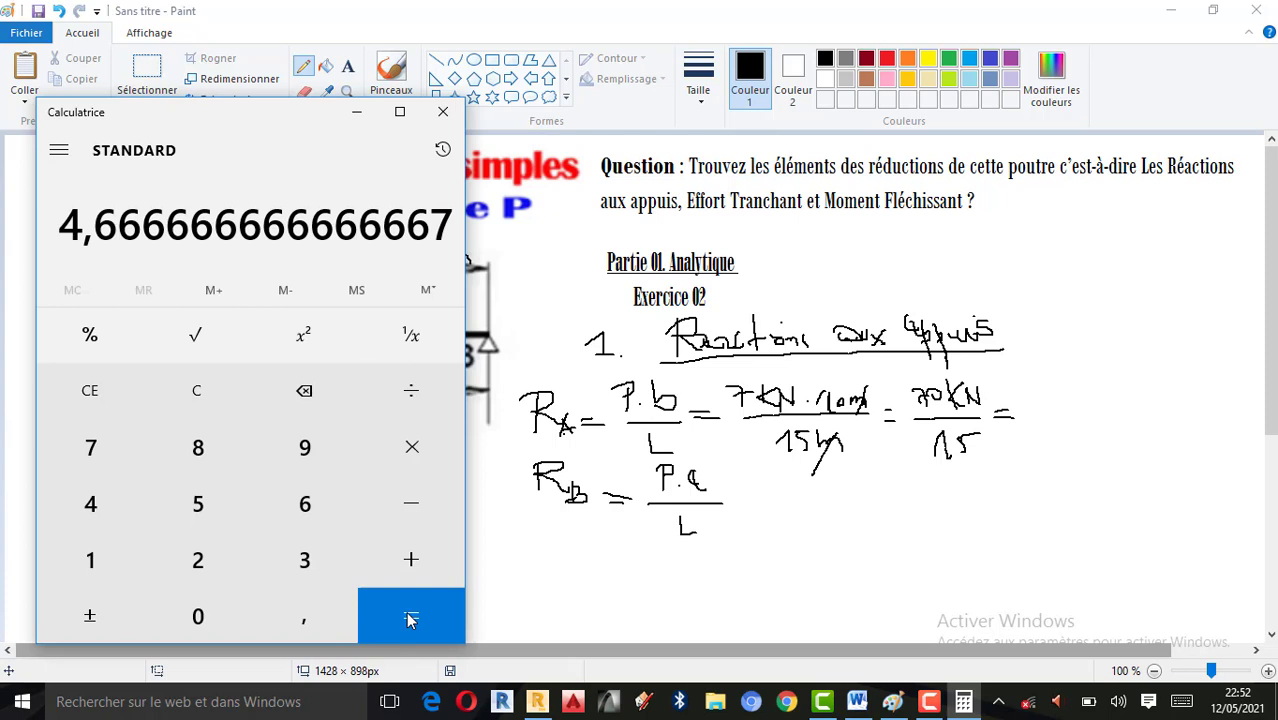
Step: Return to Paint, write 4,67 kN as the result of R_A and circle it
{"action": "left_click", "coordinate": [1047, 405]}
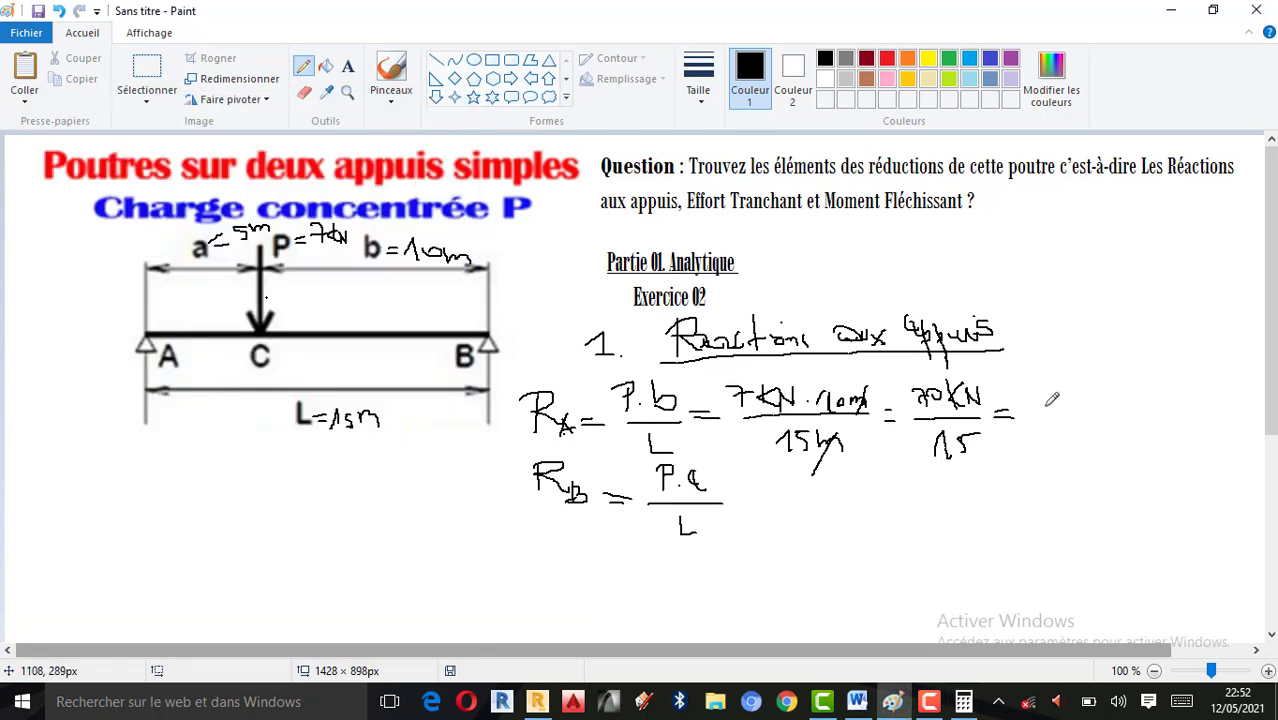
{"action": "mouse_move", "coordinate": [1035, 400]}
{"action": "left_mouse_down"}
{"action": "mouse_move", "coordinate": [1052, 428]}
{"action": "mouse_move", "coordinate": [1100, 396]}
{"action": "mouse_move", "coordinate": [1098, 422]}
{"action": "mouse_move", "coordinate": [1163, 394]}
{"action": "left_mouse_up"}
{"action": "mouse_move", "coordinate": [1025, 384]}
{"action": "left_mouse_down"}
{"action": "mouse_move", "coordinate": [1058, 440]}
{"action": "mouse_move", "coordinate": [1190, 422]}
{"action": "mouse_move", "coordinate": [1050, 368]}
{"action": "mouse_move", "coordinate": [1025, 384]}
{"action": "left_mouse_up"}
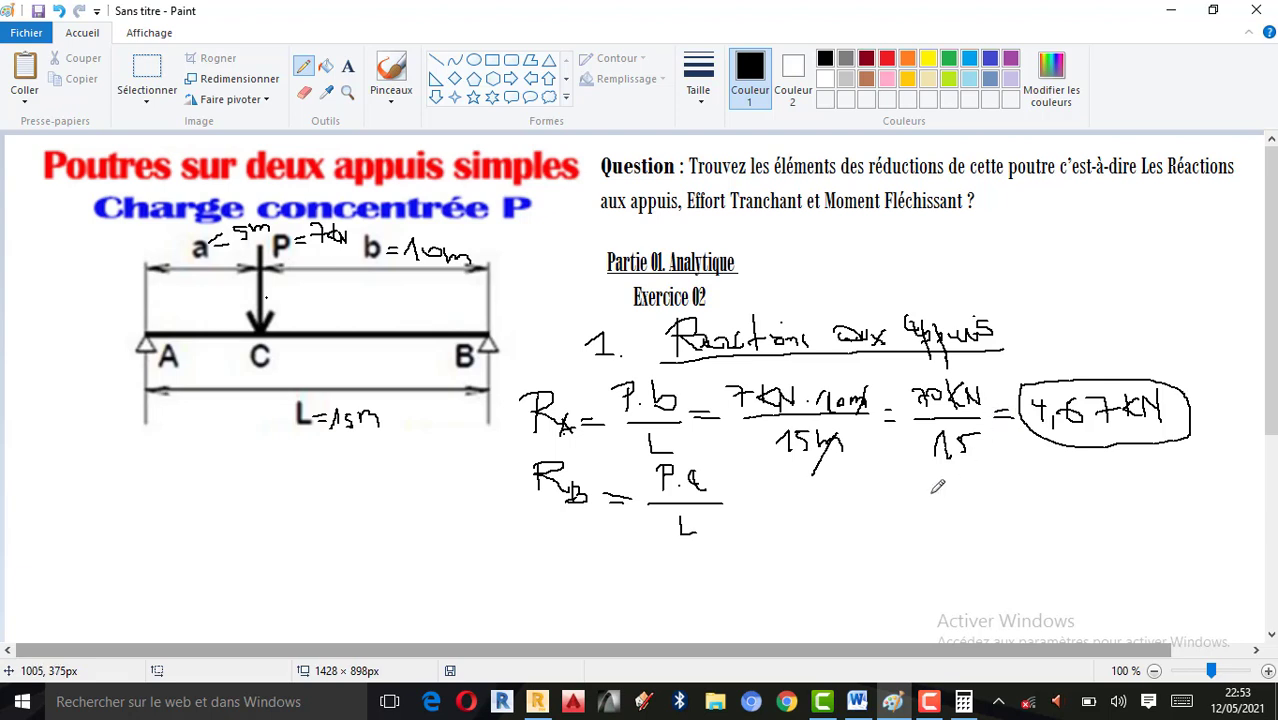
Step: Handwrite the substitution for R_B as = 7 kN · 5 m over 15 m and strike out the metre units
{"action": "mouse_move", "coordinate": [728, 490]}
{"action": "left_mouse_down"}
{"action": "mouse_move", "coordinate": [753, 500]}
{"action": "mouse_move", "coordinate": [794, 468]}
{"action": "mouse_move", "coordinate": [784, 490]}
{"action": "mouse_move", "coordinate": [810, 476]}
{"action": "mouse_move", "coordinate": [799, 472]}
{"action": "mouse_move", "coordinate": [811, 486]}
{"action": "mouse_move", "coordinate": [806, 469]}
{"action": "mouse_move", "coordinate": [835, 479]}
{"action": "left_mouse_up"}
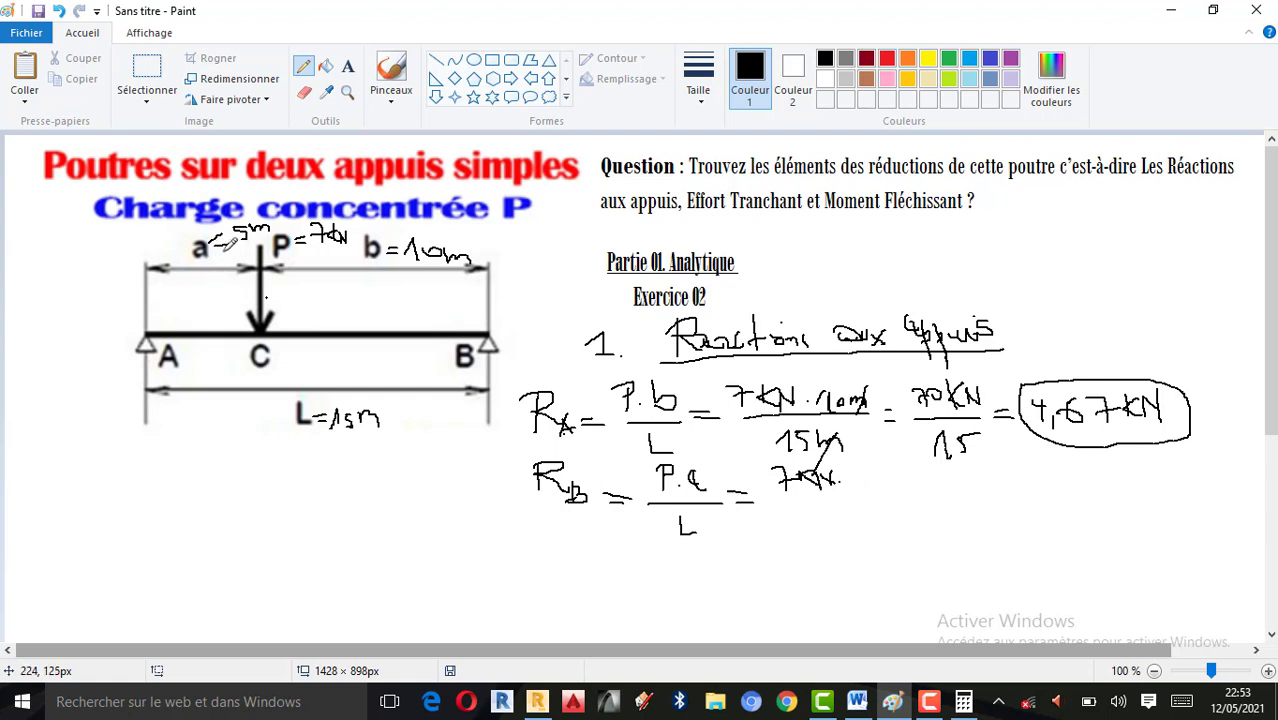
{"action": "mouse_move", "coordinate": [854, 471]}
{"action": "left_mouse_down"}
{"action": "mouse_move", "coordinate": [856, 488]}
{"action": "mouse_move", "coordinate": [895, 478]}
{"action": "mouse_move", "coordinate": [912, 492]}
{"action": "left_mouse_up"}
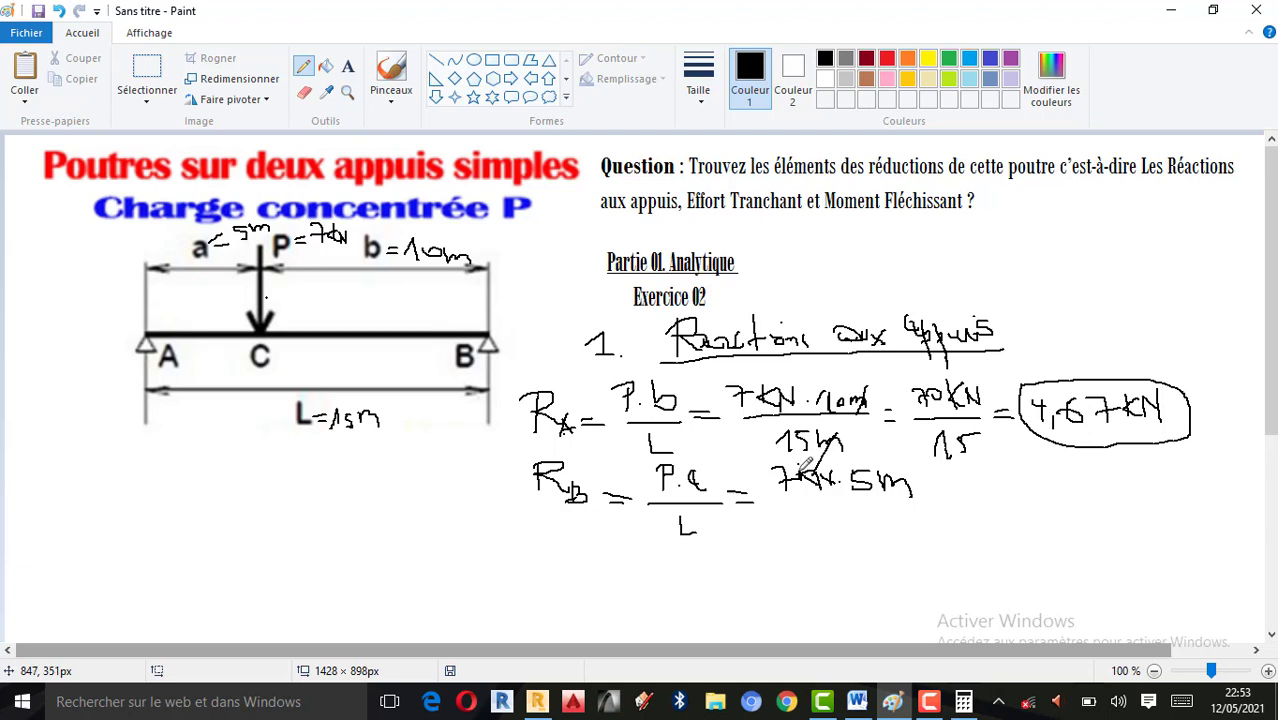
{"action": "left_click_drag", "start_coordinate": [774, 495], "coordinate": [916, 493]}
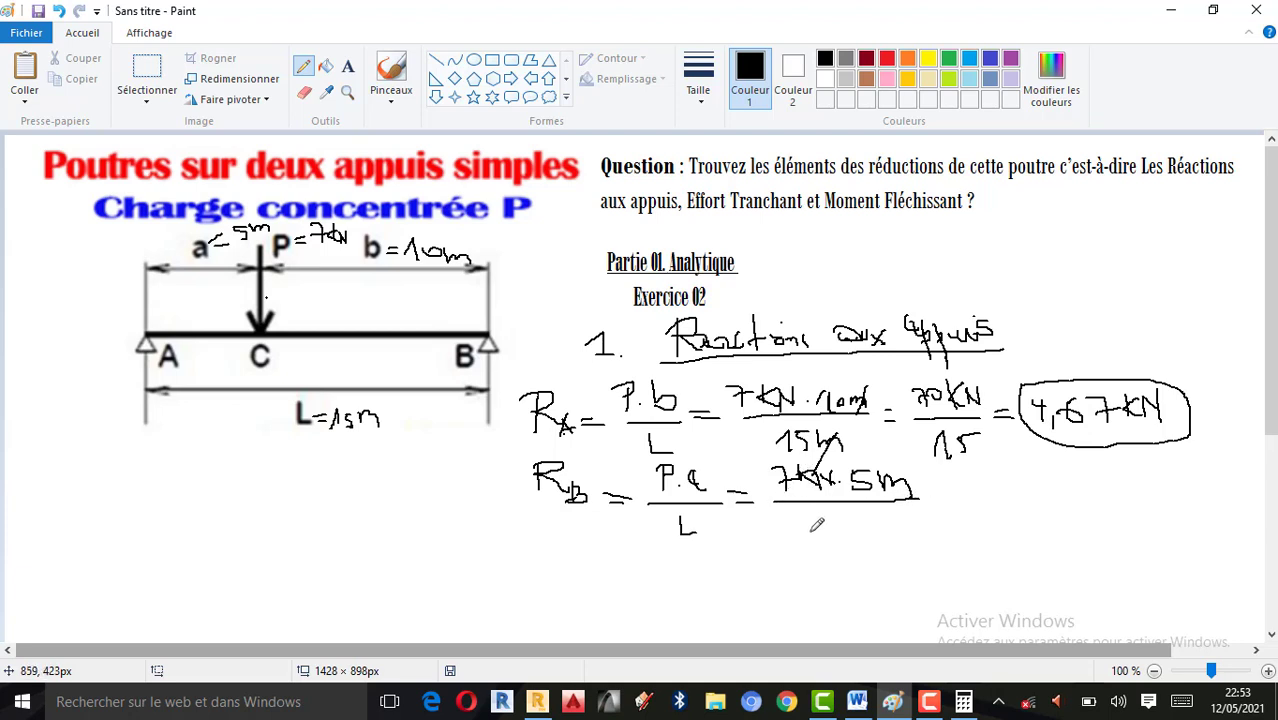
{"action": "mouse_move", "coordinate": [810, 524]}
{"action": "left_mouse_down"}
{"action": "mouse_move", "coordinate": [866, 535]}
{"action": "mouse_move", "coordinate": [906, 512]}
{"action": "left_mouse_up"}
{"action": "left_click_drag", "start_coordinate": [924, 444], "coordinate": [864, 572]}
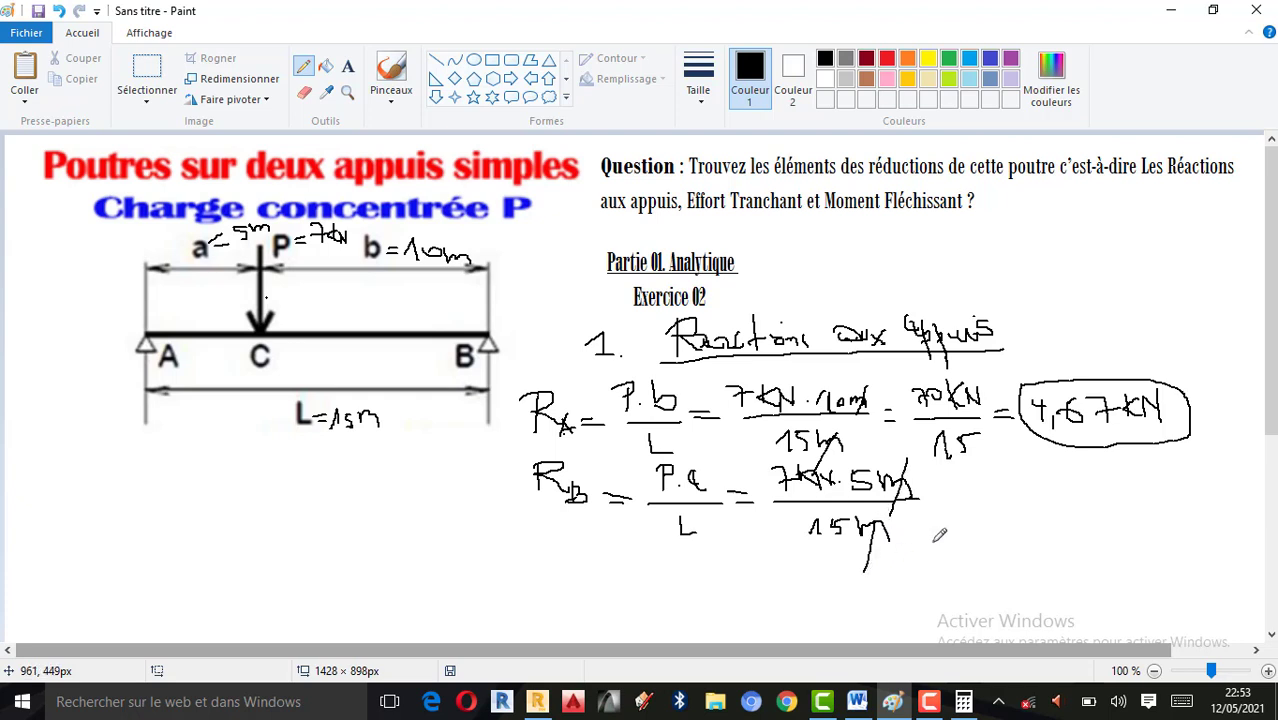
Step: Continue the R_B line with = 35 kN / 15 followed by another equals sign
{"action": "mouse_move", "coordinate": [928, 509]}
{"action": "left_mouse_down"}
{"action": "mouse_move", "coordinate": [952, 509]}
{"action": "mouse_move", "coordinate": [924, 493]}
{"action": "left_mouse_up"}
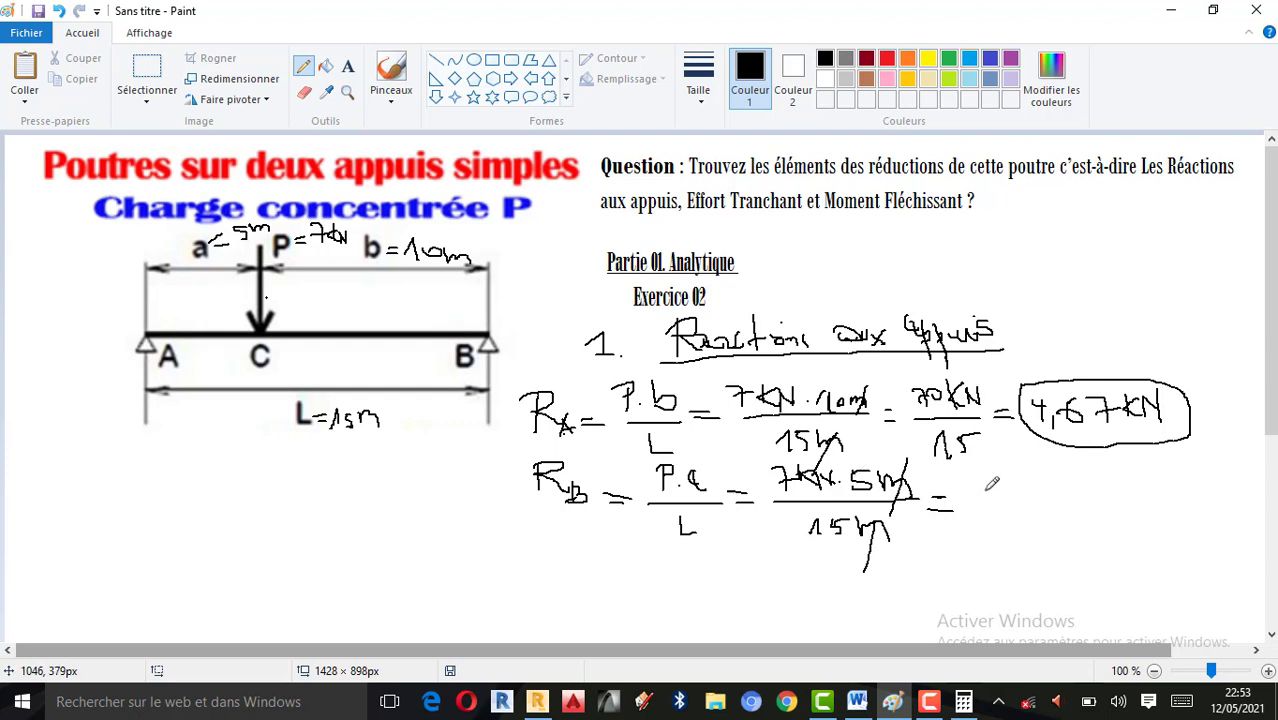
{"action": "mouse_move", "coordinate": [977, 468]}
{"action": "left_mouse_down"}
{"action": "mouse_move", "coordinate": [1003, 470]}
{"action": "mouse_move", "coordinate": [978, 492]}
{"action": "mouse_move", "coordinate": [1042, 490]}
{"action": "mouse_move", "coordinate": [1046, 478]}
{"action": "mouse_move", "coordinate": [1072, 492]}
{"action": "left_mouse_up"}
{"action": "left_click_drag", "start_coordinate": [978, 507], "coordinate": [1062, 507]}
{"action": "mouse_move", "coordinate": [994, 540]}
{"action": "left_mouse_down"}
{"action": "mouse_move", "coordinate": [1028, 546]}
{"action": "mouse_move", "coordinate": [1041, 523]}
{"action": "left_mouse_up"}
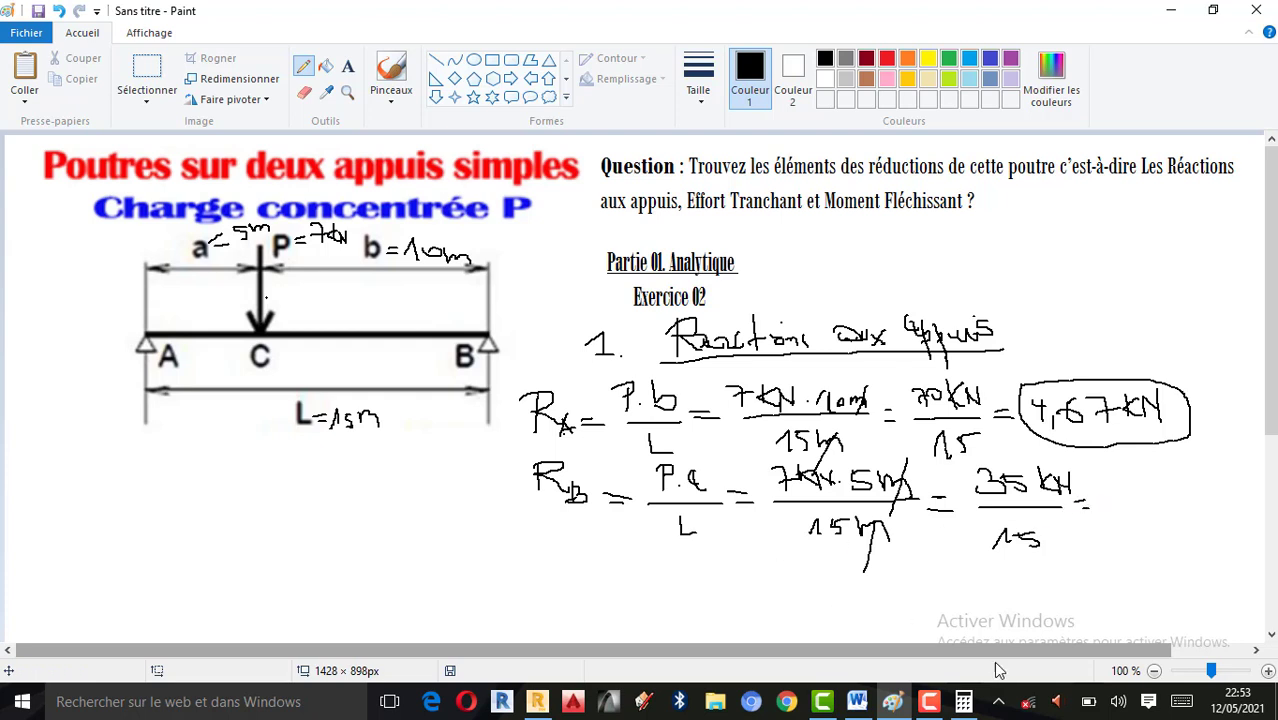
Step: Switch to the Calculator, clear it and compute 35 ÷ 15
{"action": "left_click", "coordinate": [963, 701]}
{"action": "left_click", "coordinate": [212, 392]}
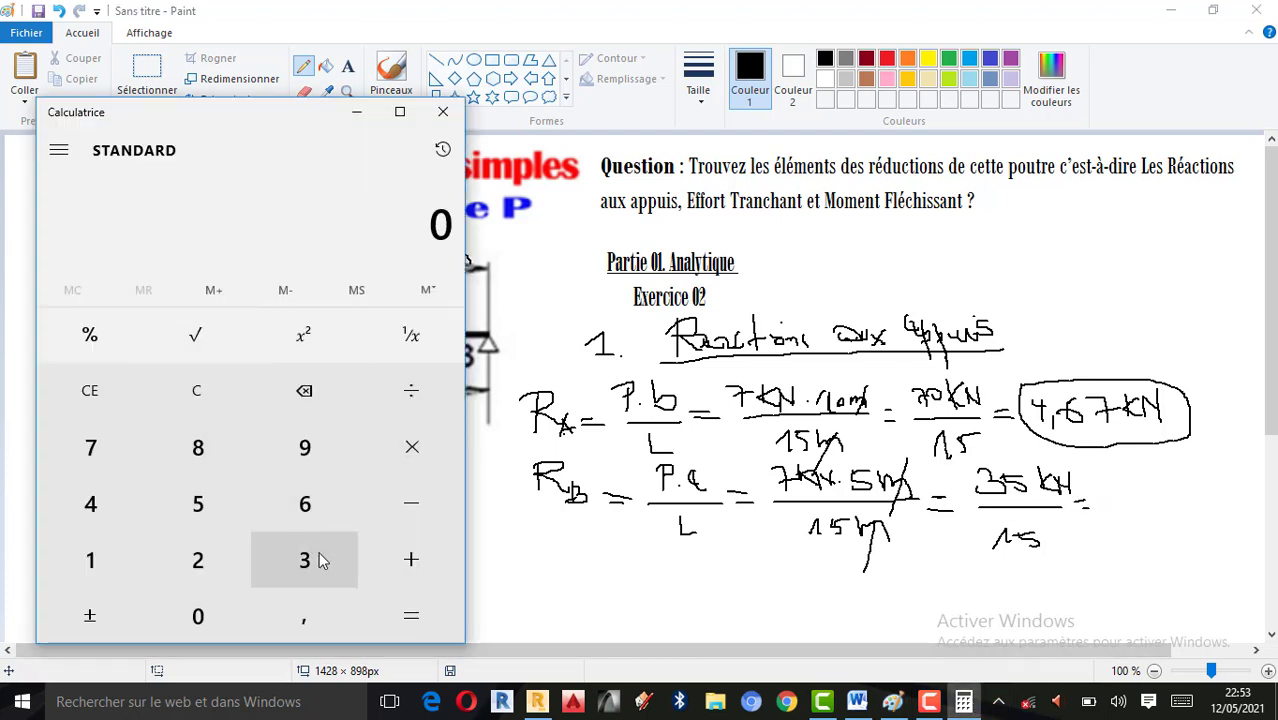
{"action": "left_click", "coordinate": [318, 559]}
{"action": "left_click", "coordinate": [197, 503]}
{"action": "left_click", "coordinate": [411, 390]}
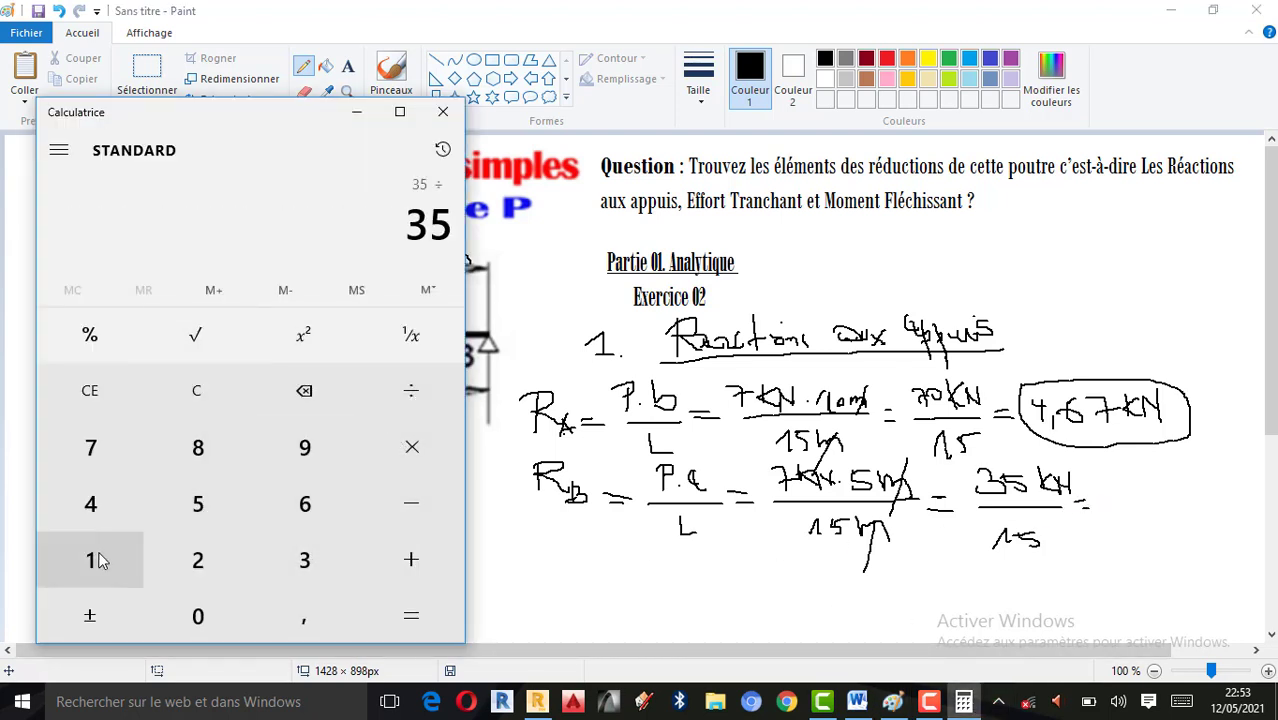
{"action": "left_click", "coordinate": [90, 559]}
{"action": "left_click", "coordinate": [210, 522]}
{"action": "left_click", "coordinate": [409, 607]}
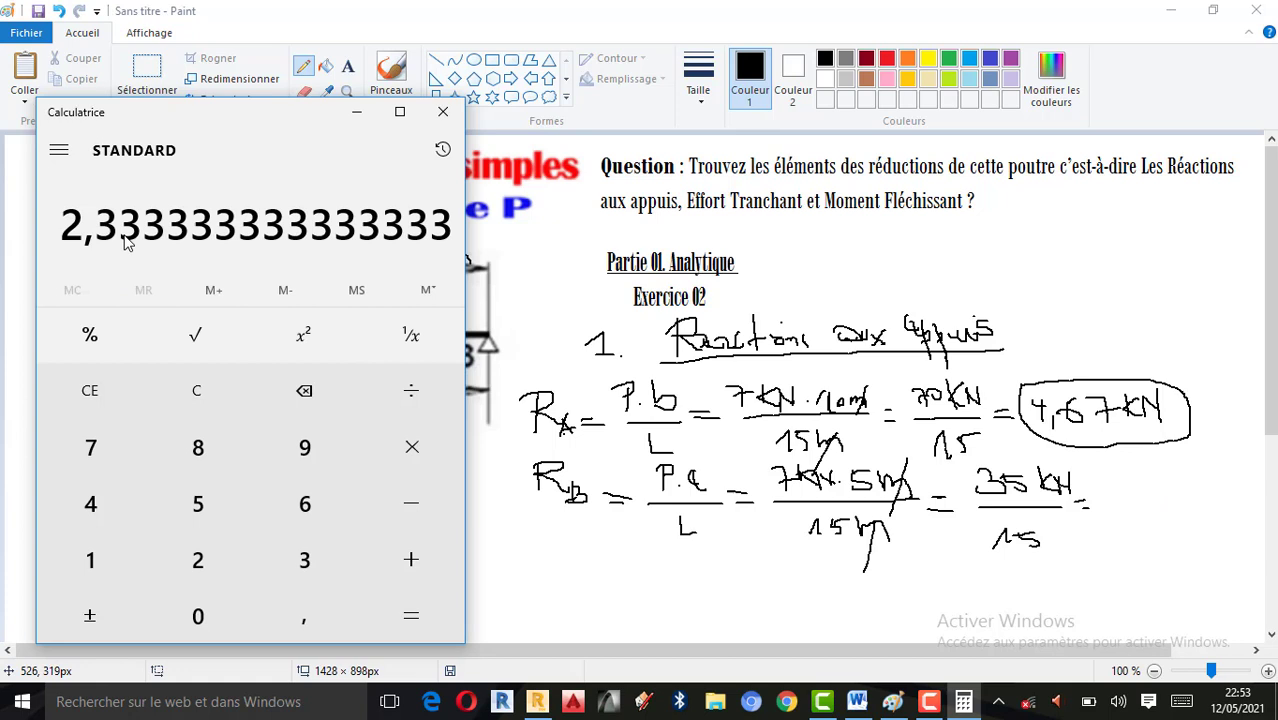
Step: Close the Calculator, write 2,33 kN as the result of R_B and circle it
{"action": "left_click", "coordinate": [443, 112]}
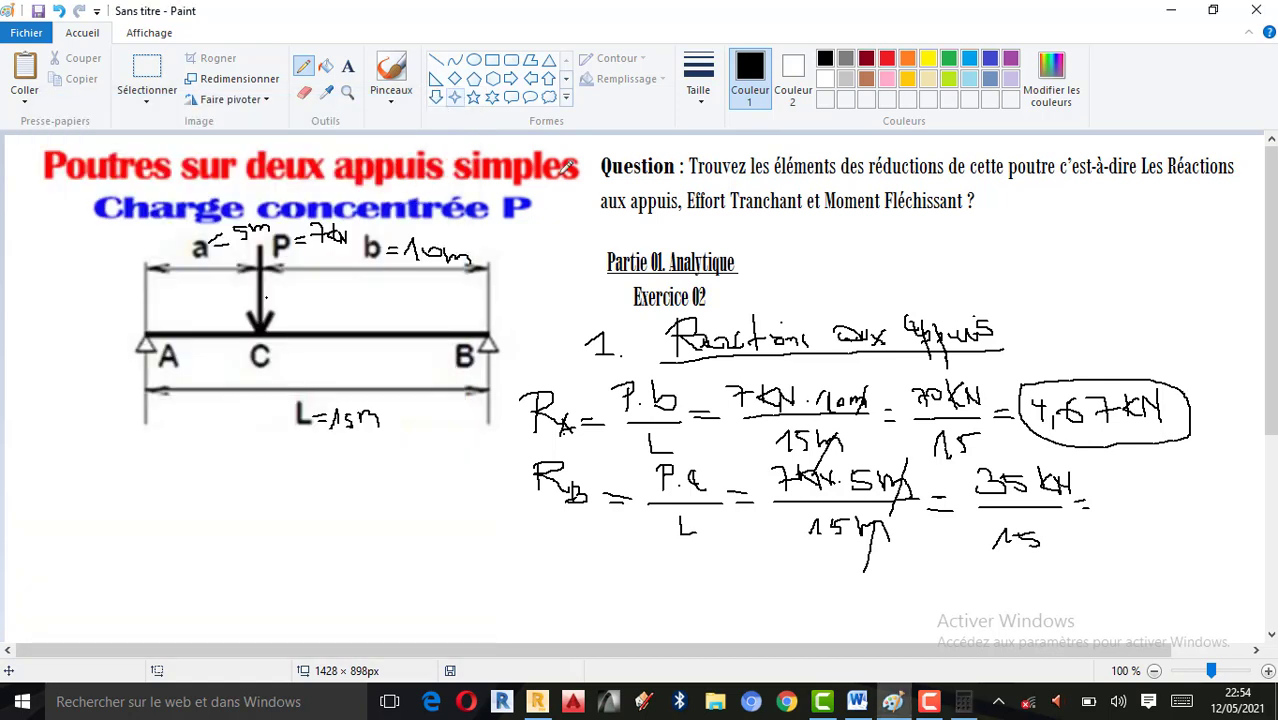
{"action": "mouse_move", "coordinate": [1106, 486]}
{"action": "left_mouse_down"}
{"action": "mouse_move", "coordinate": [1140, 512]}
{"action": "mouse_move", "coordinate": [1174, 501]}
{"action": "mouse_move", "coordinate": [1152, 534]}
{"action": "mouse_move", "coordinate": [1190, 491]}
{"action": "mouse_move", "coordinate": [1193, 511]}
{"action": "mouse_move", "coordinate": [1250, 484]}
{"action": "mouse_move", "coordinate": [1252, 518]}
{"action": "mouse_move", "coordinate": [1118, 522]}
{"action": "mouse_move", "coordinate": [1271, 537]}
{"action": "mouse_move", "coordinate": [1262, 488]}
{"action": "mouse_move", "coordinate": [1090, 464]}
{"action": "left_mouse_up"}
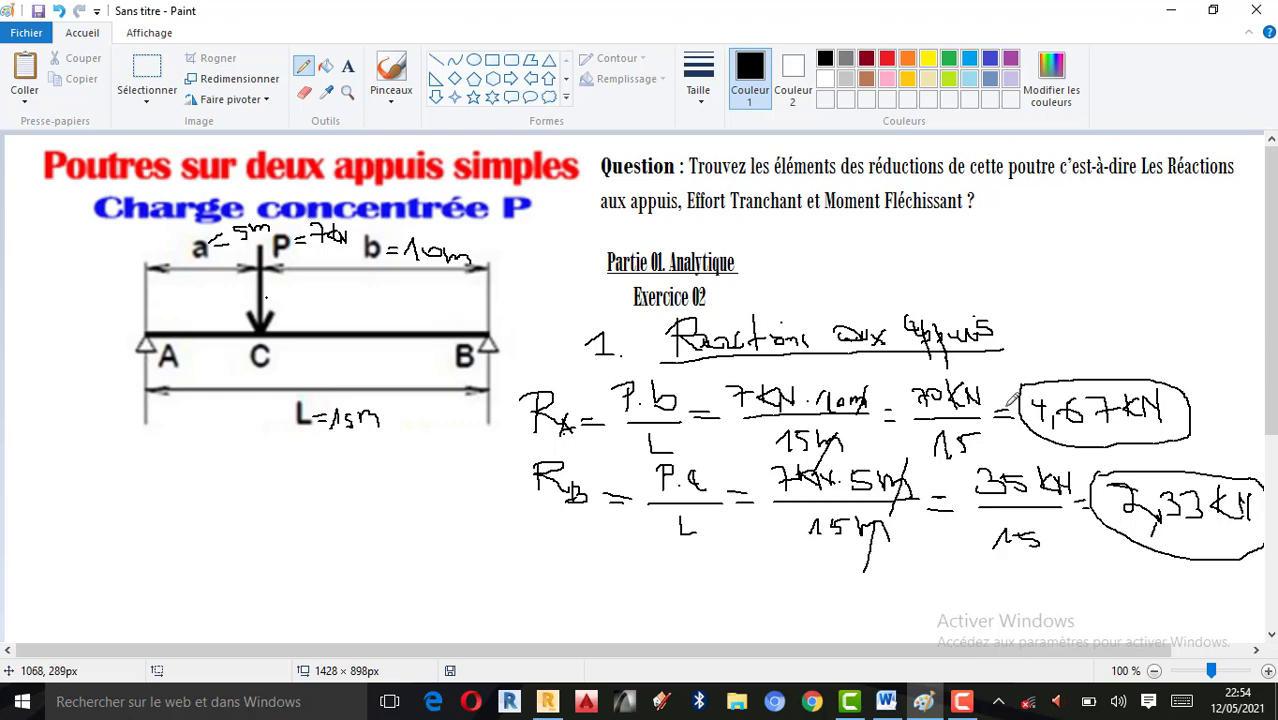
Step: Handwrite the heading "2. Effort tranchant" in the empty area below the beam figure and underline it
{"action": "scroll", "coordinate": [750, 396], "scroll_direction": "down", "scroll_amount": 3}
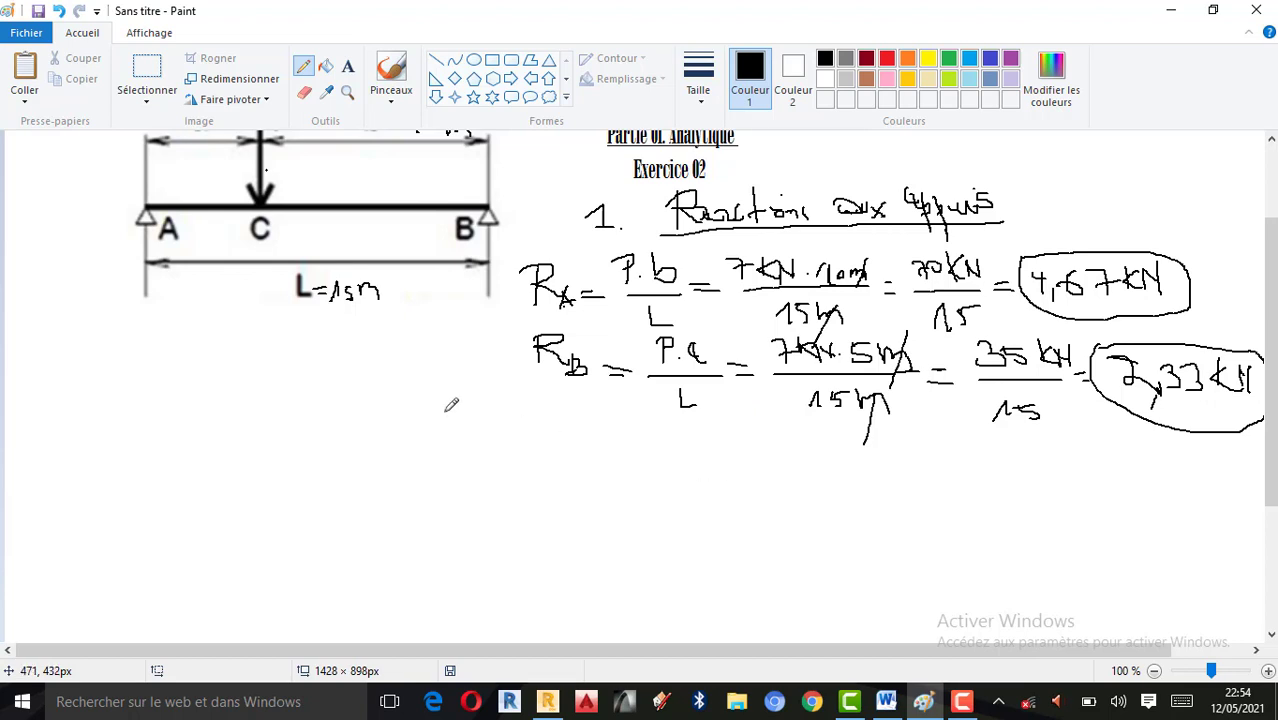
{"action": "mouse_move", "coordinate": [83, 414]}
{"action": "left_mouse_down"}
{"action": "mouse_move", "coordinate": [97, 410]}
{"action": "mouse_move", "coordinate": [122, 444]}
{"action": "left_mouse_up"}
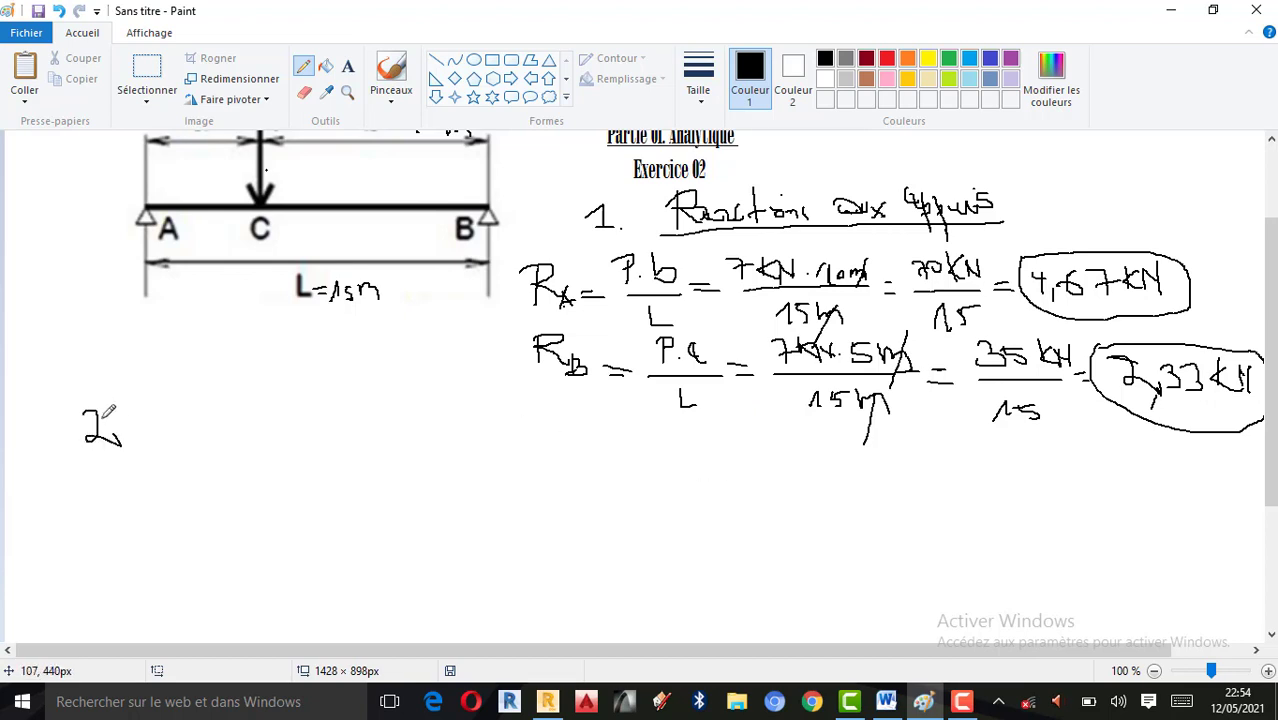
{"action": "left_click", "coordinate": [126, 432]}
{"action": "mouse_move", "coordinate": [168, 404]}
{"action": "left_mouse_down"}
{"action": "mouse_move", "coordinate": [169, 446]}
{"action": "mouse_move", "coordinate": [208, 446]}
{"action": "mouse_move", "coordinate": [190, 411]}
{"action": "left_mouse_up"}
{"action": "mouse_move", "coordinate": [168, 425]}
{"action": "left_mouse_down"}
{"action": "mouse_move", "coordinate": [197, 424]}
{"action": "mouse_move", "coordinate": [204, 461]}
{"action": "mouse_move", "coordinate": [214, 431]}
{"action": "mouse_move", "coordinate": [222, 464]}
{"action": "left_mouse_up"}
{"action": "left_click_drag", "start_coordinate": [212, 430], "coordinate": [254, 424]}
{"action": "mouse_move", "coordinate": [248, 420]}
{"action": "left_mouse_down"}
{"action": "mouse_move", "coordinate": [258, 440]}
{"action": "mouse_move", "coordinate": [286, 426]}
{"action": "mouse_move", "coordinate": [289, 446]}
{"action": "mouse_move", "coordinate": [311, 422]}
{"action": "mouse_move", "coordinate": [334, 446]}
{"action": "mouse_move", "coordinate": [353, 424]}
{"action": "left_mouse_up"}
{"action": "mouse_move", "coordinate": [360, 440]}
{"action": "left_mouse_down"}
{"action": "mouse_move", "coordinate": [376, 426]}
{"action": "mouse_move", "coordinate": [424, 428]}
{"action": "mouse_move", "coordinate": [444, 447]}
{"action": "mouse_move", "coordinate": [463, 441]}
{"action": "mouse_move", "coordinate": [450, 415]}
{"action": "mouse_move", "coordinate": [488, 436]}
{"action": "mouse_move", "coordinate": [512, 426]}
{"action": "mouse_move", "coordinate": [510, 440]}
{"action": "left_mouse_up"}
{"action": "left_click_drag", "start_coordinate": [500, 422], "coordinate": [522, 416]}
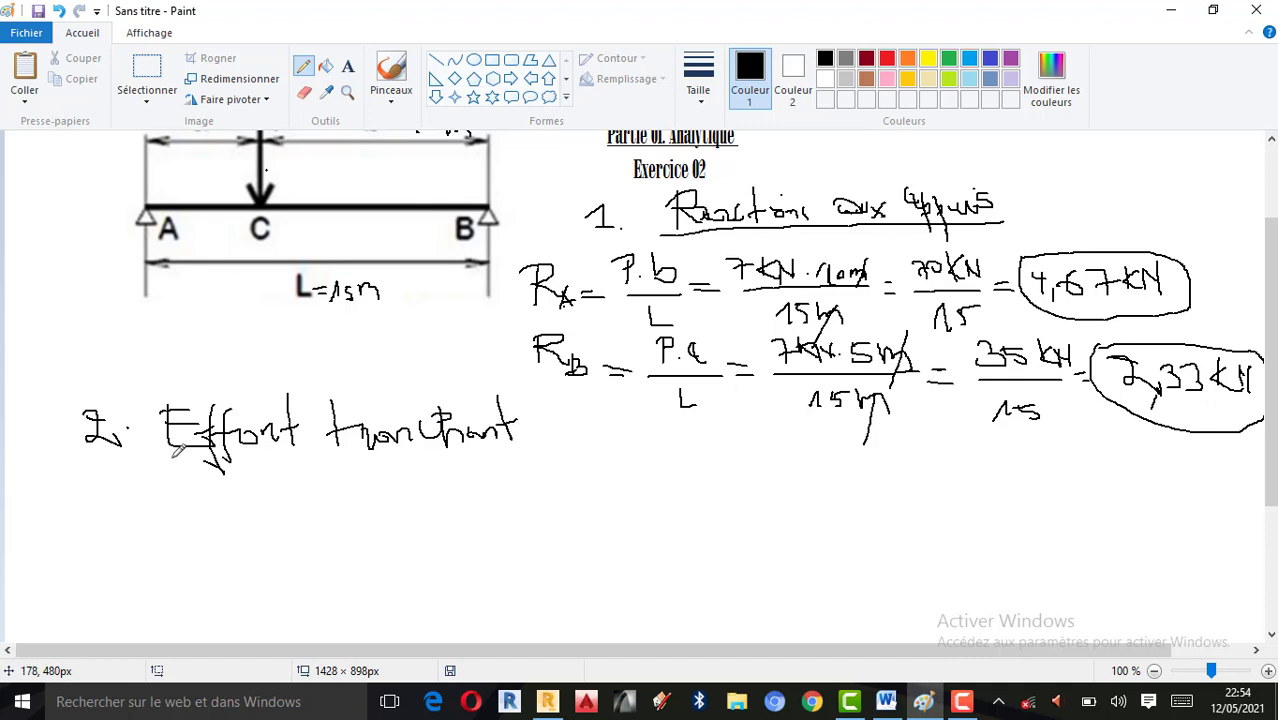
{"action": "left_click_drag", "start_coordinate": [170, 456], "coordinate": [535, 456]}
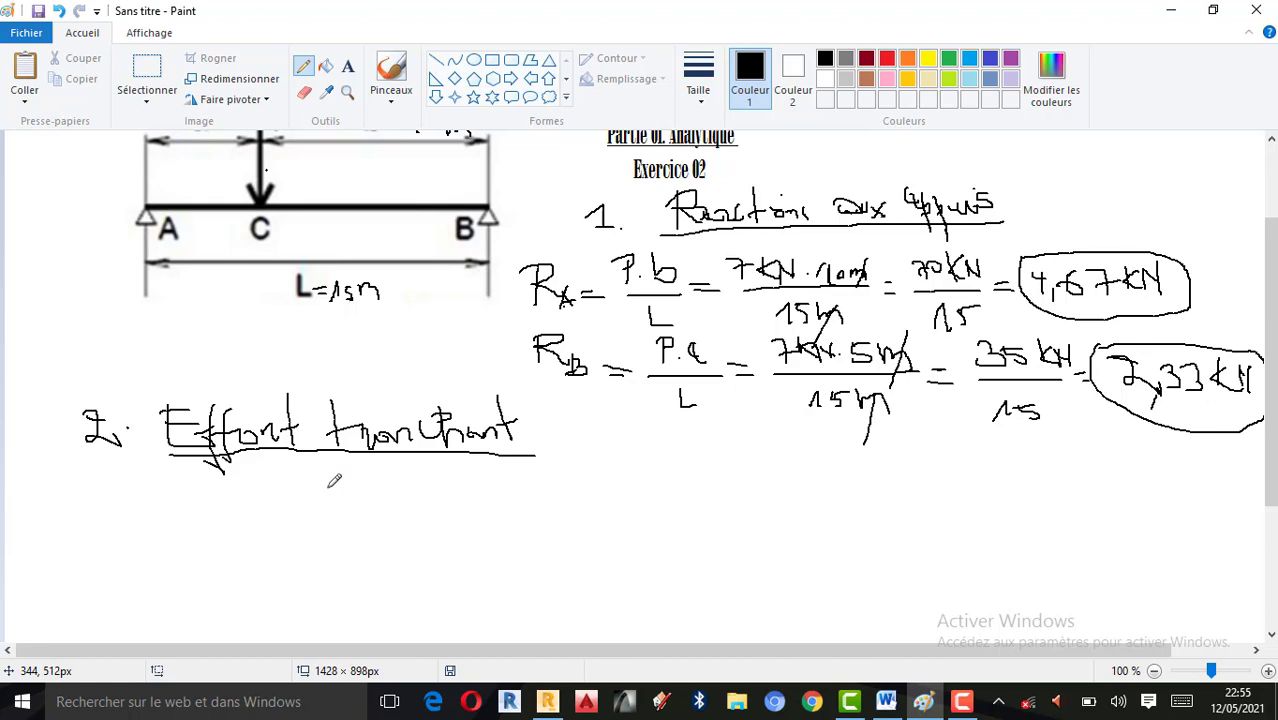
Step: Draw the shear diagram's horizontal baseline below the Effort tranchant heading, spanning the beam's length, and mark point C on it
{"action": "scroll", "coordinate": [325, 452], "scroll_direction": "up", "scroll_amount": 3}
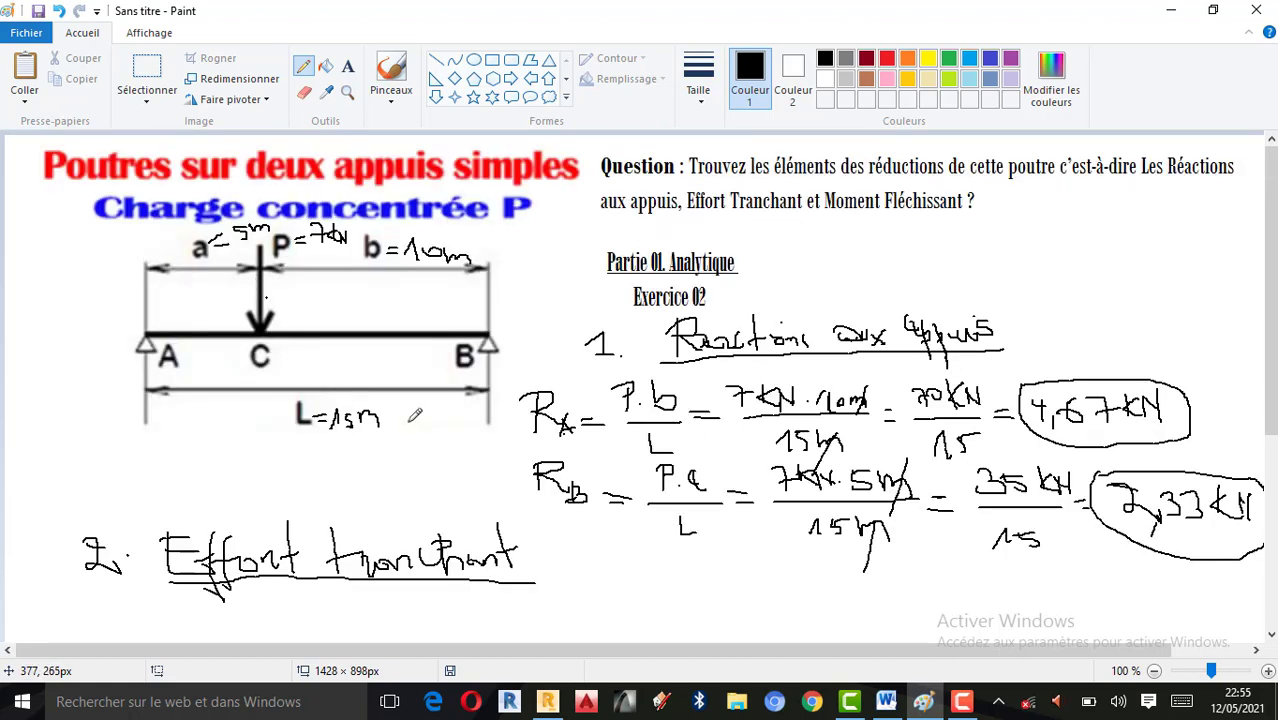
{"action": "scroll", "coordinate": [414, 462], "scroll_direction": "down", "scroll_amount": 3}
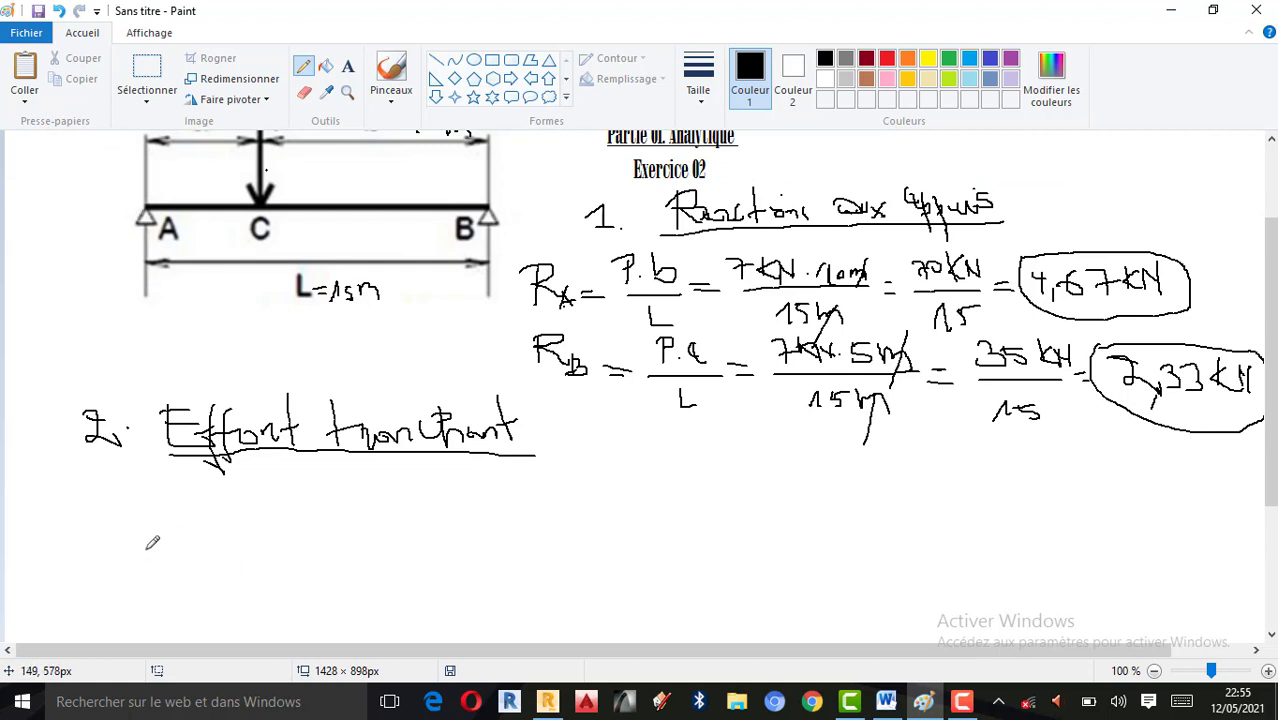
{"action": "left_click_drag", "start_coordinate": [152, 543], "coordinate": [499, 552]}
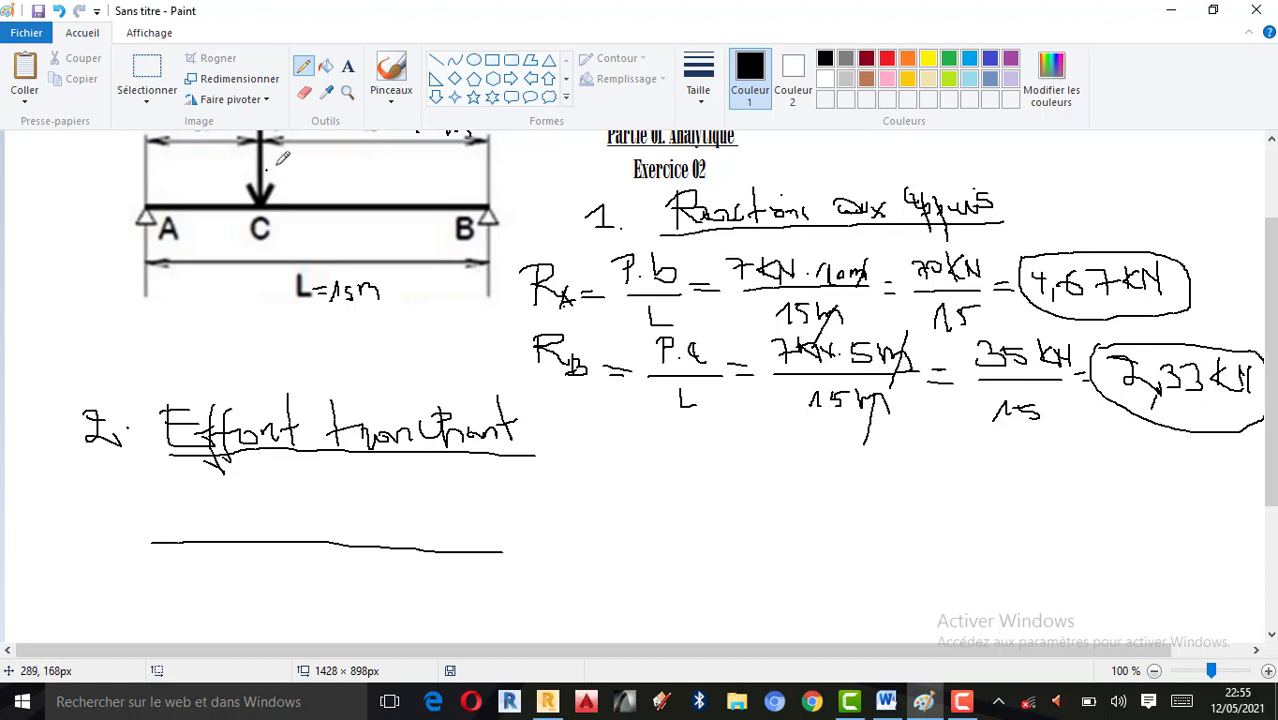
{"action": "scroll", "coordinate": [274, 198], "scroll_direction": "up", "scroll_amount": 3}
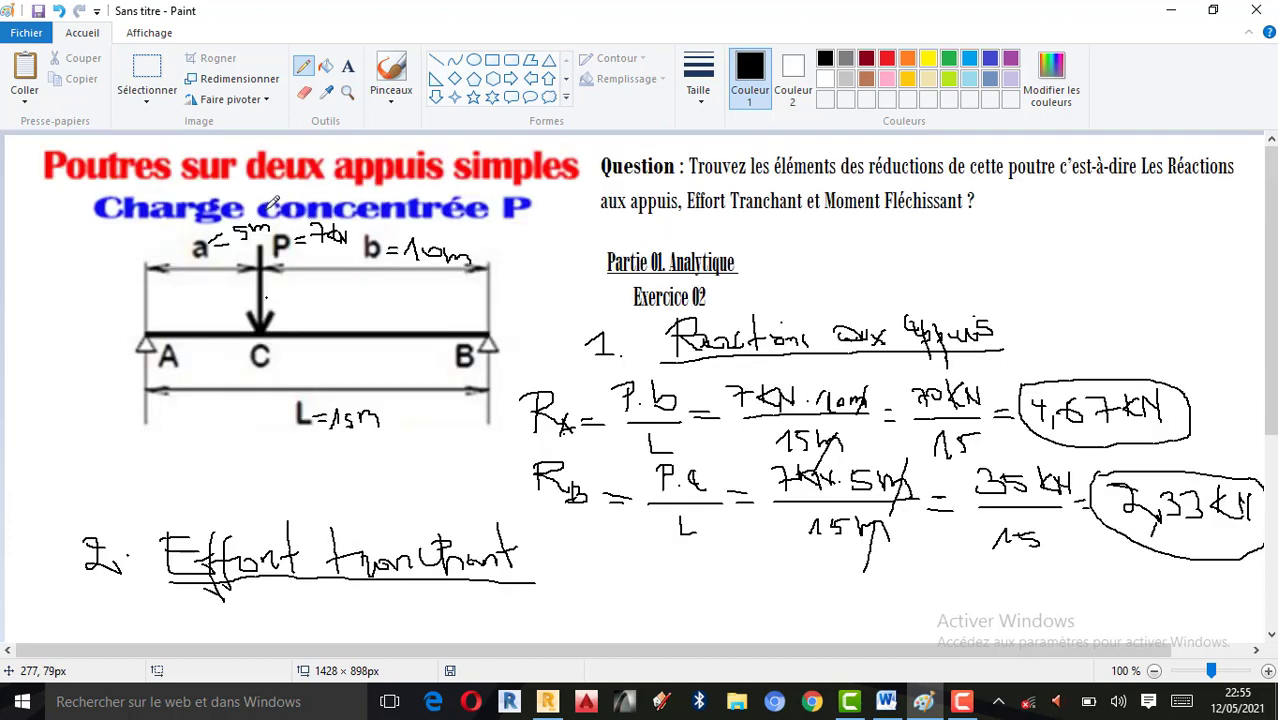
{"action": "scroll", "coordinate": [285, 283], "scroll_direction": "down", "scroll_amount": 6}
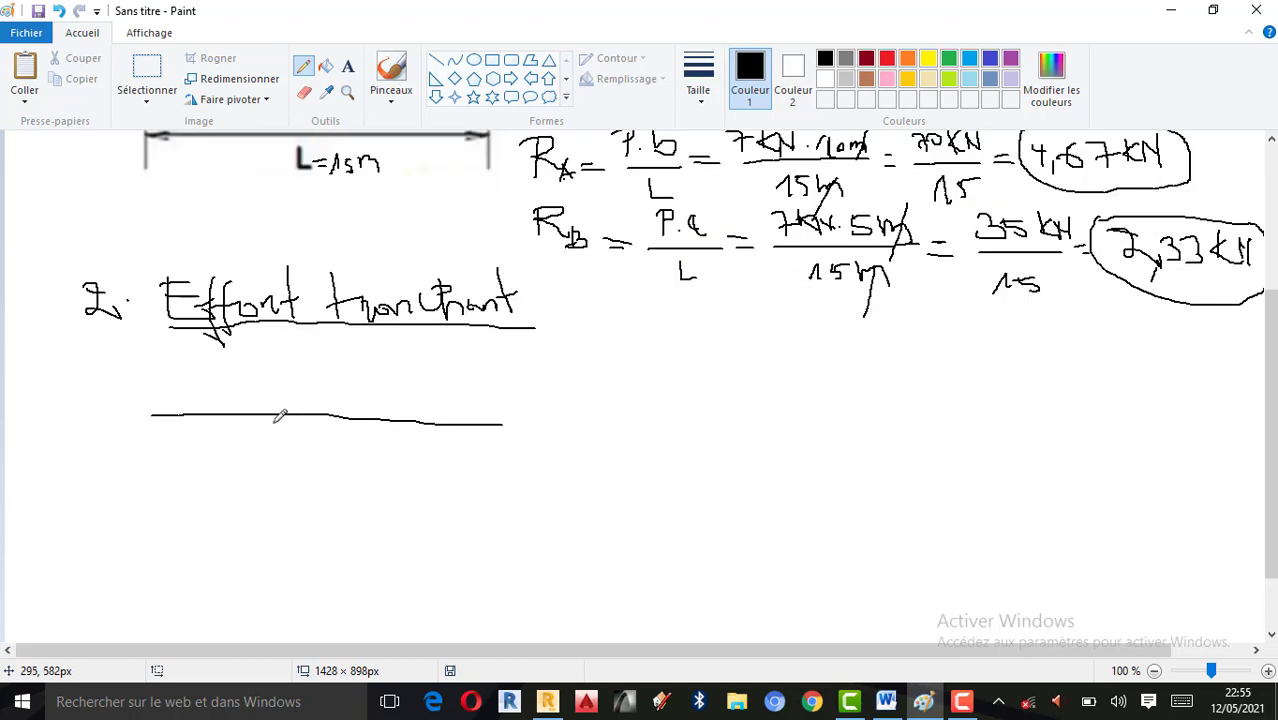
Step: Draw the shear rectangle above the baseline between support A and the mark for point C
{"action": "scroll", "coordinate": [267, 411], "scroll_direction": "up", "scroll_amount": 3}
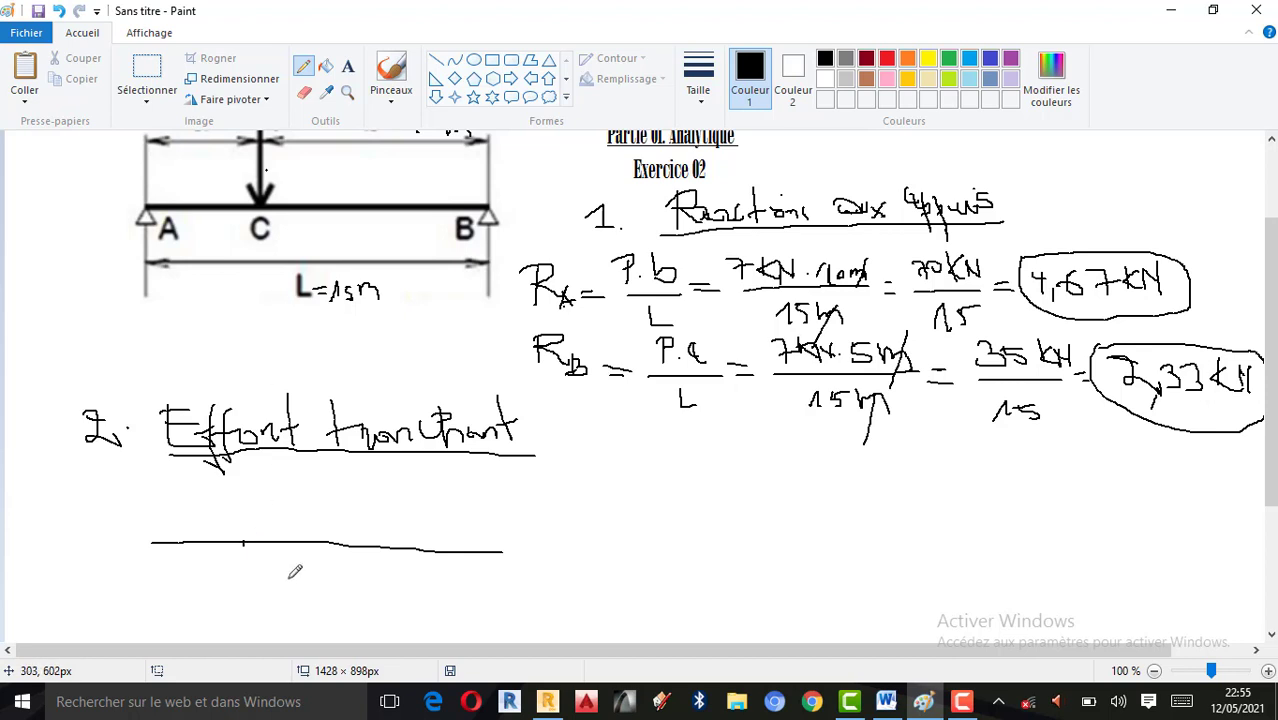
{"action": "left_click_drag", "start_coordinate": [244, 544], "coordinate": [245, 495]}
{"action": "mouse_move", "coordinate": [244, 490]}
{"action": "left_mouse_down"}
{"action": "mouse_move", "coordinate": [141, 497]}
{"action": "mouse_move", "coordinate": [131, 546]}
{"action": "mouse_move", "coordinate": [157, 545]}
{"action": "left_mouse_up"}
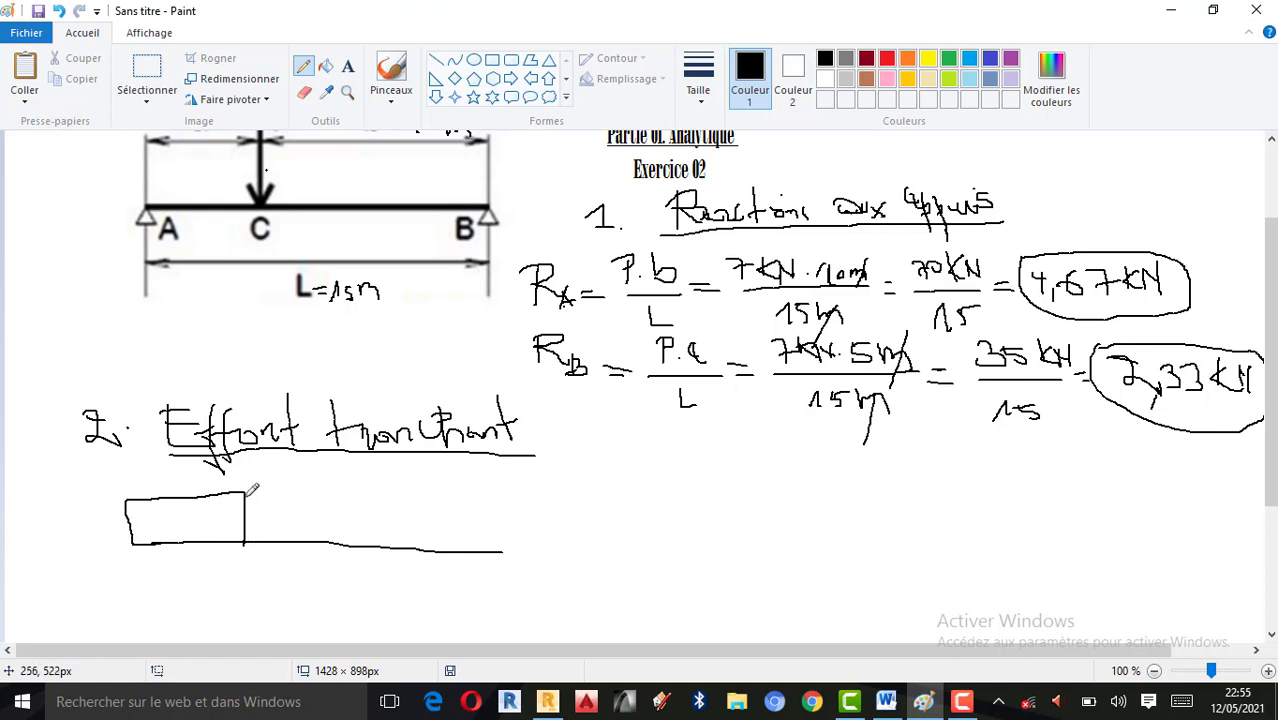
Step: Draw the shear rectangle below the baseline between C and B, and mark the two rectangles with a circled plus and a circled minus
{"action": "mouse_move", "coordinate": [244, 542]}
{"action": "left_mouse_down"}
{"action": "mouse_move", "coordinate": [244, 594]}
{"action": "mouse_move", "coordinate": [509, 597]}
{"action": "left_mouse_up"}
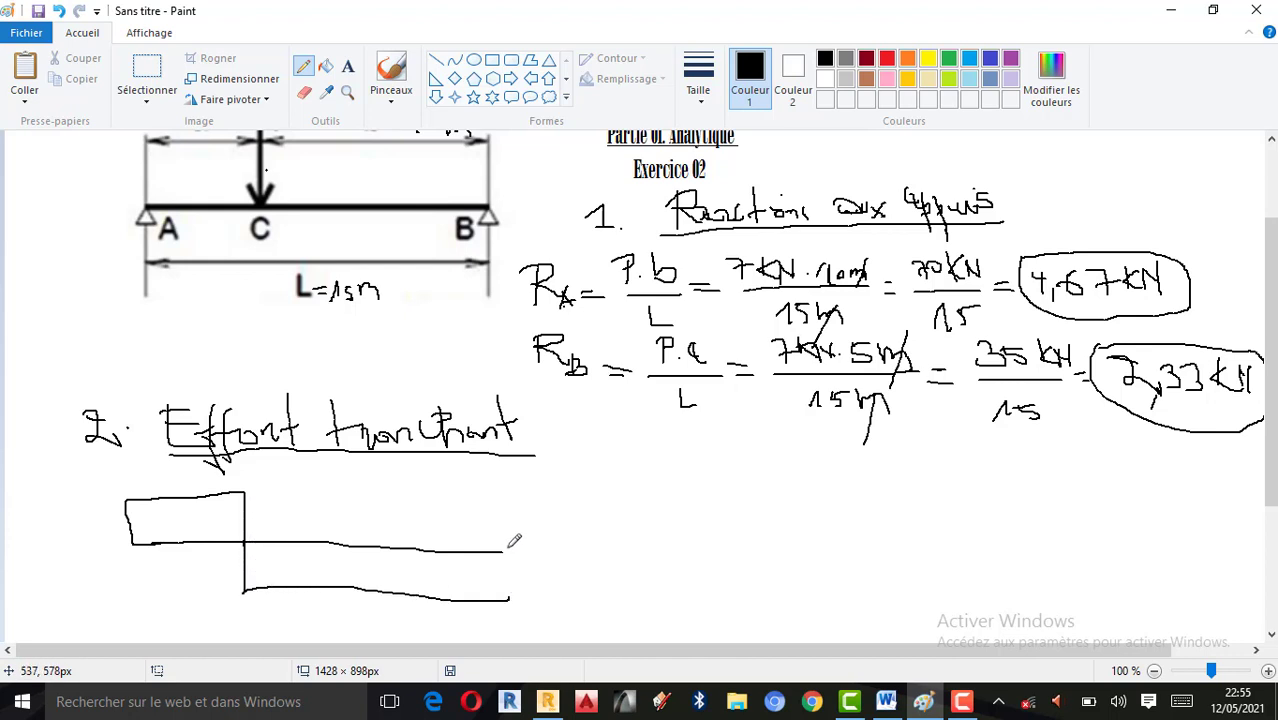
{"action": "left_click_drag", "start_coordinate": [503, 550], "coordinate": [506, 600]}
{"action": "left_click_drag", "start_coordinate": [182, 508], "coordinate": [182, 528]}
{"action": "mouse_move", "coordinate": [172, 518]}
{"action": "left_mouse_down"}
{"action": "mouse_move", "coordinate": [194, 518]}
{"action": "mouse_move", "coordinate": [168, 536]}
{"action": "mouse_move", "coordinate": [202, 506]}
{"action": "mouse_move", "coordinate": [169, 506]}
{"action": "left_mouse_up"}
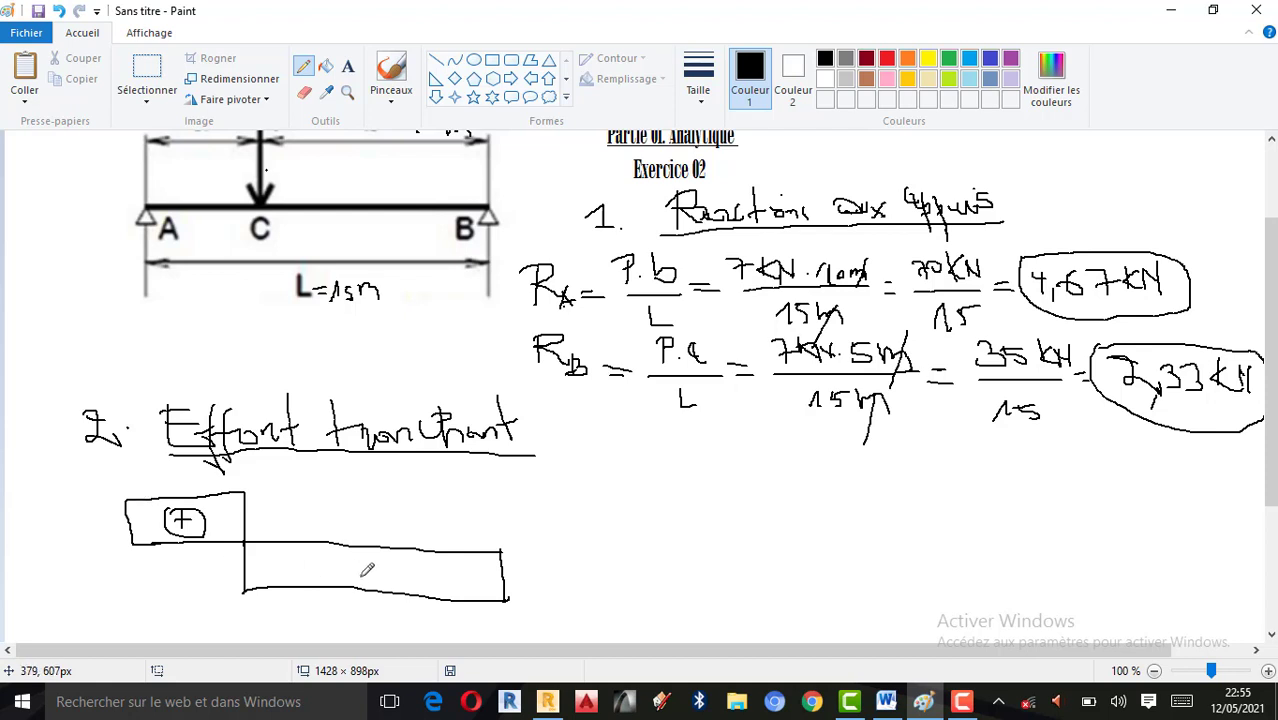
{"action": "mouse_move", "coordinate": [397, 566]}
{"action": "left_mouse_down"}
{"action": "mouse_move", "coordinate": [359, 576]}
{"action": "mouse_move", "coordinate": [410, 572]}
{"action": "mouse_move", "coordinate": [379, 546]}
{"action": "left_mouse_up"}
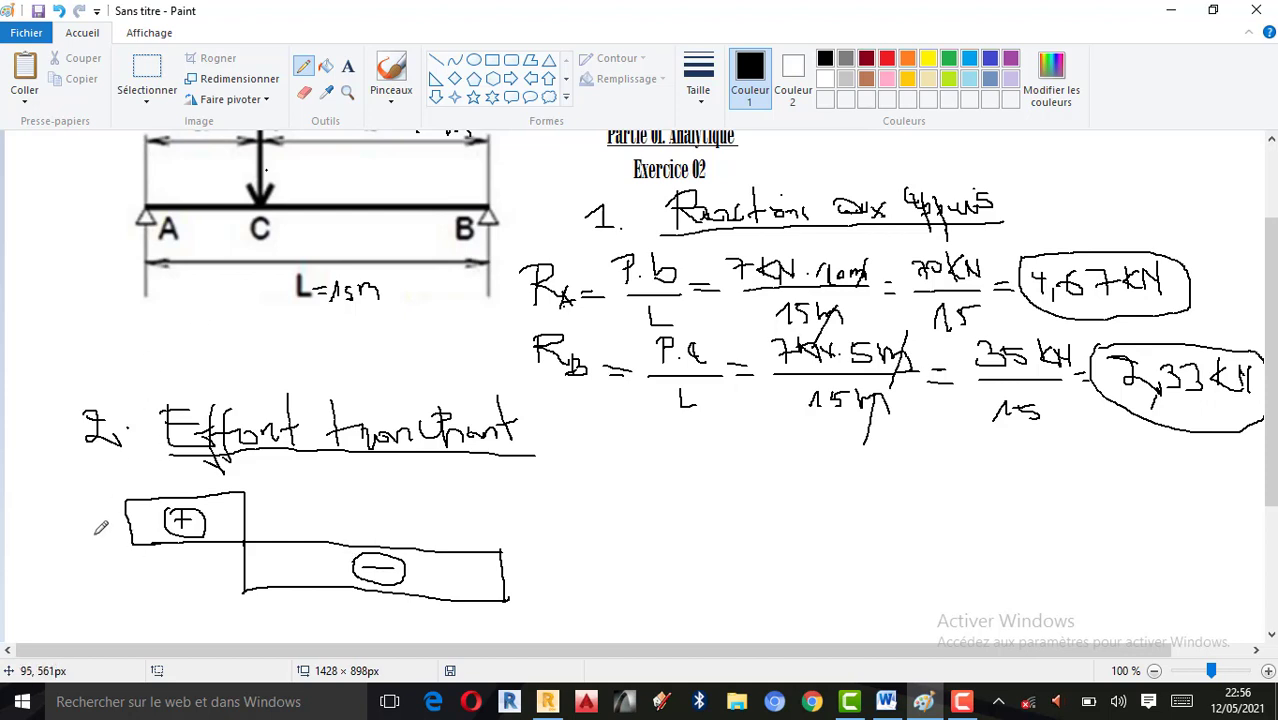
Step: Label the ends of the shear diagram A and B and the step between the rectangles C
{"action": "mouse_move", "coordinate": [117, 525]}
{"action": "left_mouse_down"}
{"action": "mouse_move", "coordinate": [103, 552]}
{"action": "mouse_move", "coordinate": [107, 538]}
{"action": "mouse_move", "coordinate": [117, 550]}
{"action": "left_mouse_up"}
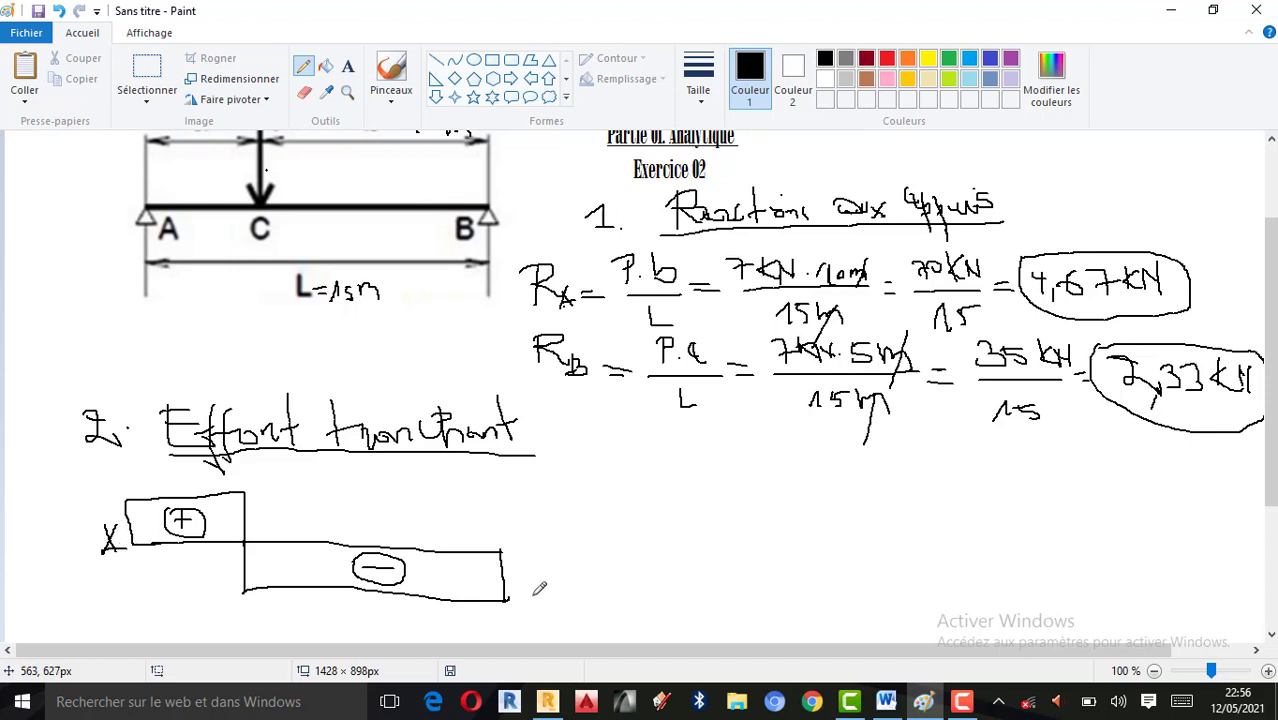
{"action": "left_click_drag", "start_coordinate": [514, 551], "coordinate": [511, 573]}
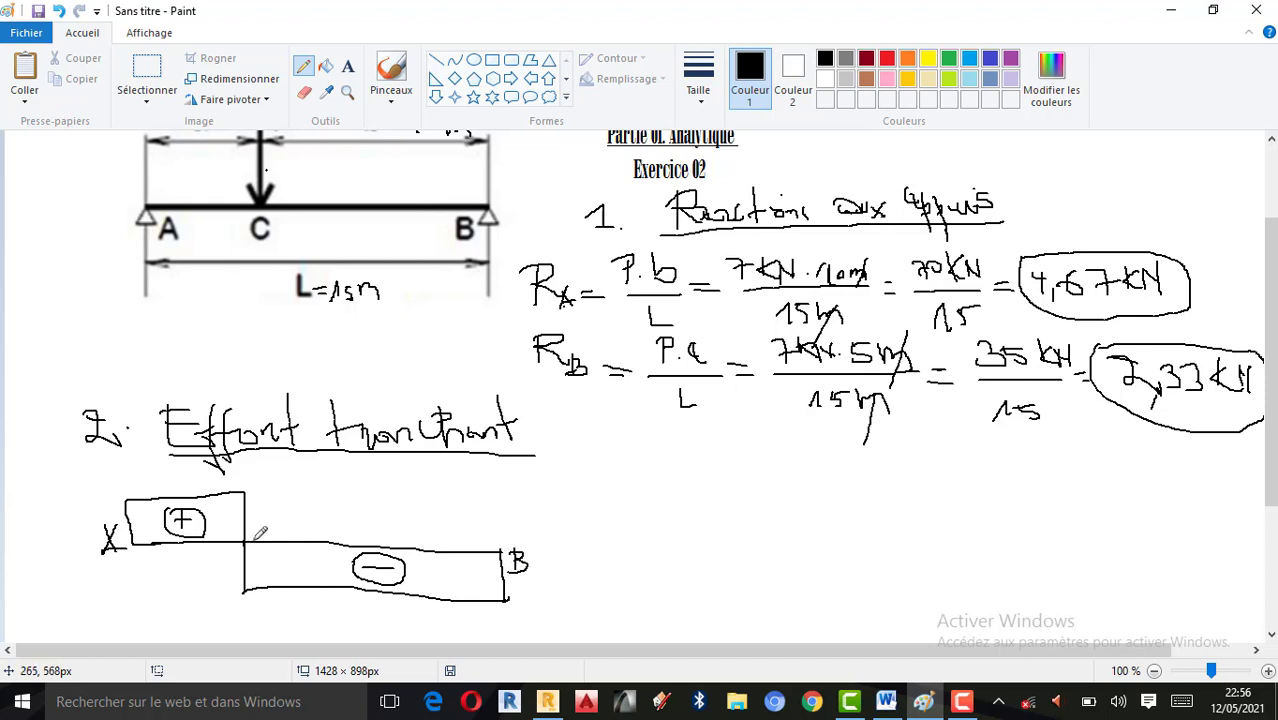
{"action": "left_click_drag", "start_coordinate": [266, 513], "coordinate": [268, 531]}
Step: Handwrite V_AC = R_A = 4,67 KN below the shear diagram and circle the result
{"action": "scroll", "coordinate": [326, 456], "scroll_direction": "down", "scroll_amount": 2}
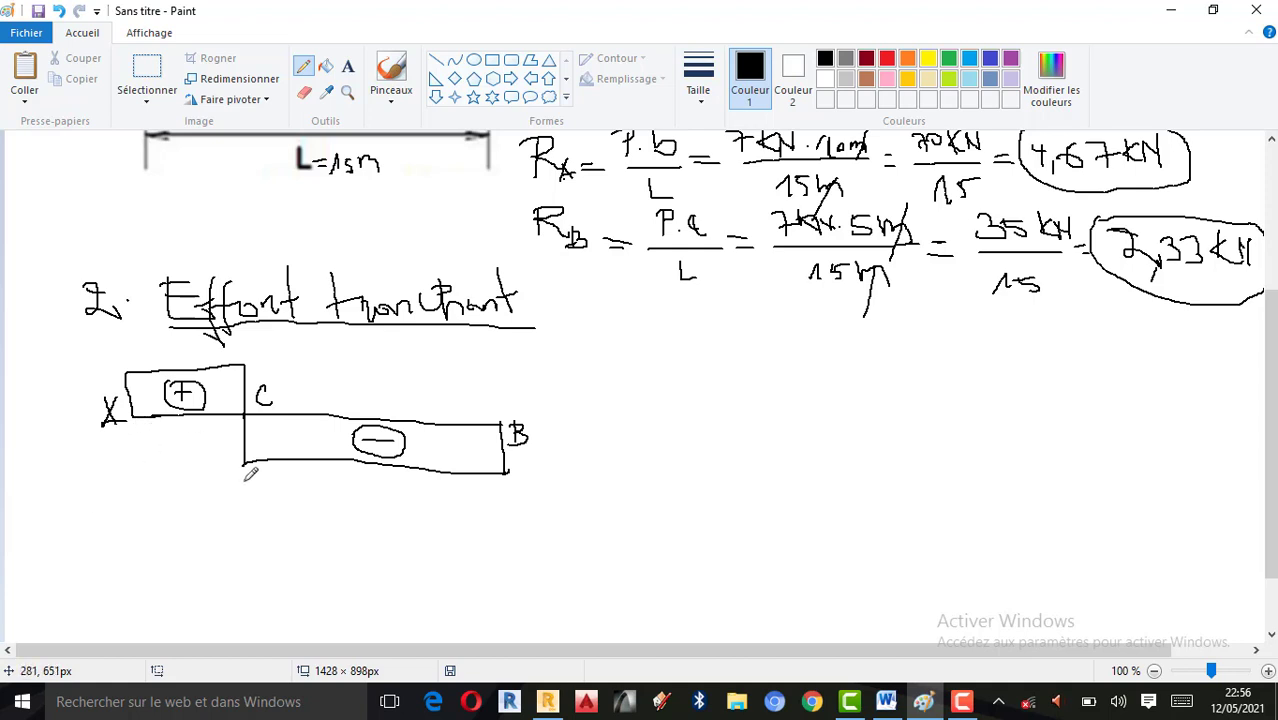
{"action": "left_click_drag", "start_coordinate": [93, 484], "coordinate": [108, 508]}
{"action": "mouse_move", "coordinate": [129, 504]}
{"action": "left_mouse_down"}
{"action": "mouse_move", "coordinate": [117, 522]}
{"action": "mouse_move", "coordinate": [153, 521]}
{"action": "mouse_move", "coordinate": [146, 492]}
{"action": "mouse_move", "coordinate": [191, 512]}
{"action": "left_mouse_up"}
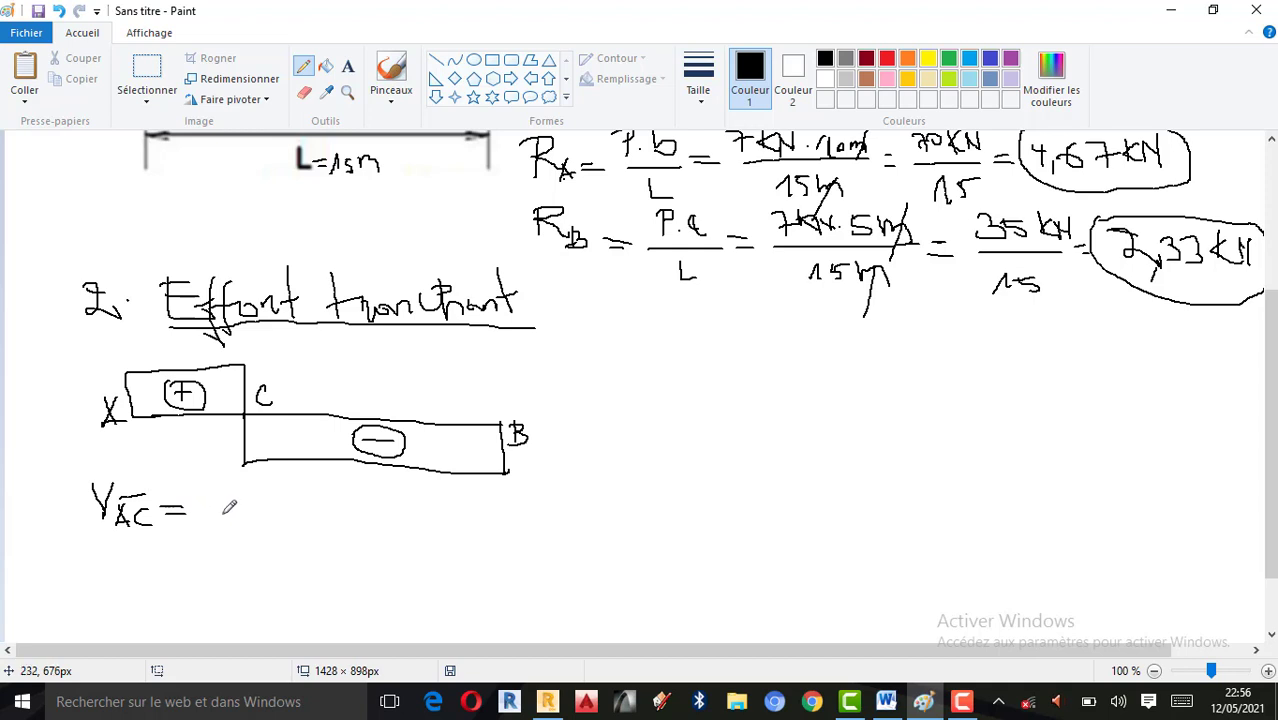
{"action": "mouse_move", "coordinate": [212, 492]}
{"action": "left_mouse_down"}
{"action": "mouse_move", "coordinate": [210, 520]}
{"action": "mouse_move", "coordinate": [231, 496]}
{"action": "mouse_move", "coordinate": [251, 520]}
{"action": "left_mouse_up"}
{"action": "left_click_drag", "start_coordinate": [228, 510], "coordinate": [244, 508]}
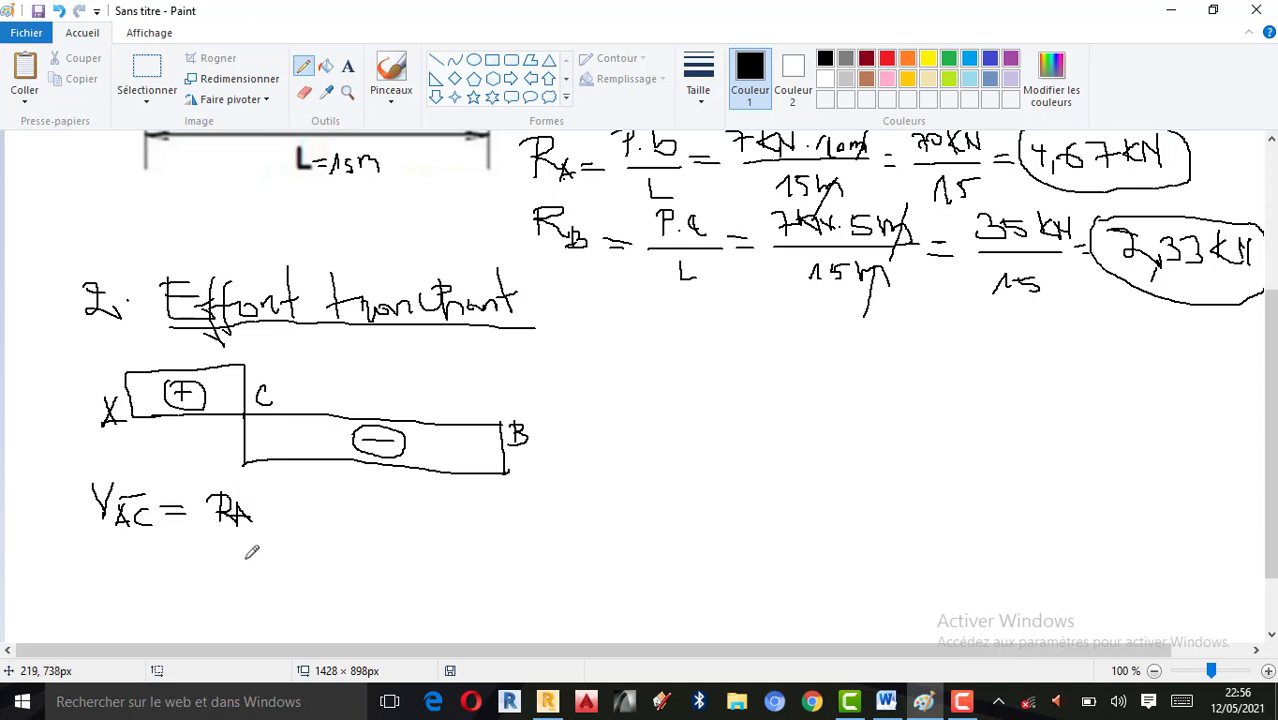
{"action": "left_click_drag", "start_coordinate": [278, 512], "coordinate": [294, 520]}
{"action": "scroll", "coordinate": [590, 368], "scroll_direction": "up", "scroll_amount": 3}
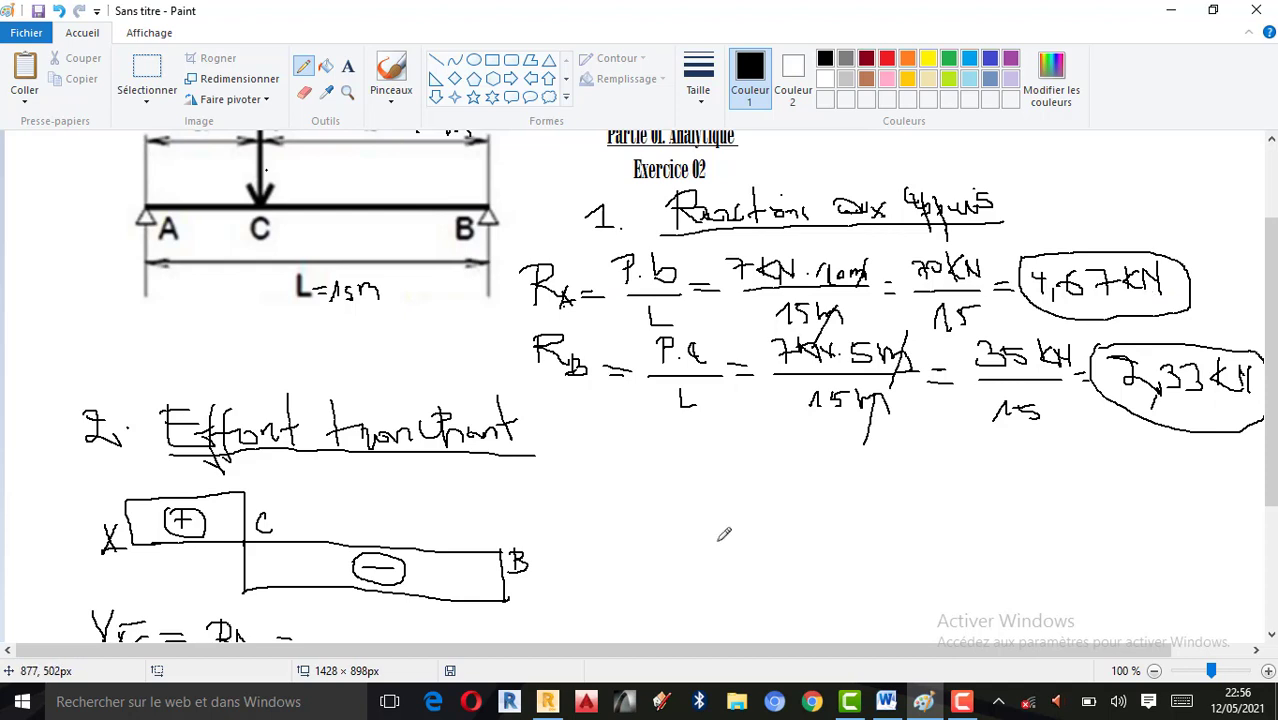
{"action": "scroll", "coordinate": [722, 528], "scroll_direction": "down", "scroll_amount": 3}
{"action": "mouse_move", "coordinate": [321, 492]}
{"action": "left_mouse_down"}
{"action": "mouse_move", "coordinate": [329, 520]}
{"action": "mouse_move", "coordinate": [396, 497]}
{"action": "mouse_move", "coordinate": [388, 518]}
{"action": "mouse_move", "coordinate": [426, 507]}
{"action": "mouse_move", "coordinate": [482, 518]}
{"action": "left_mouse_up"}
{"action": "left_click_drag", "start_coordinate": [483, 518], "coordinate": [486, 490]}
{"action": "mouse_move", "coordinate": [314, 483]}
{"action": "left_mouse_down"}
{"action": "mouse_move", "coordinate": [310, 536]}
{"action": "mouse_move", "coordinate": [500, 530]}
{"action": "mouse_move", "coordinate": [510, 478]}
{"action": "mouse_move", "coordinate": [320, 472]}
{"action": "left_mouse_up"}
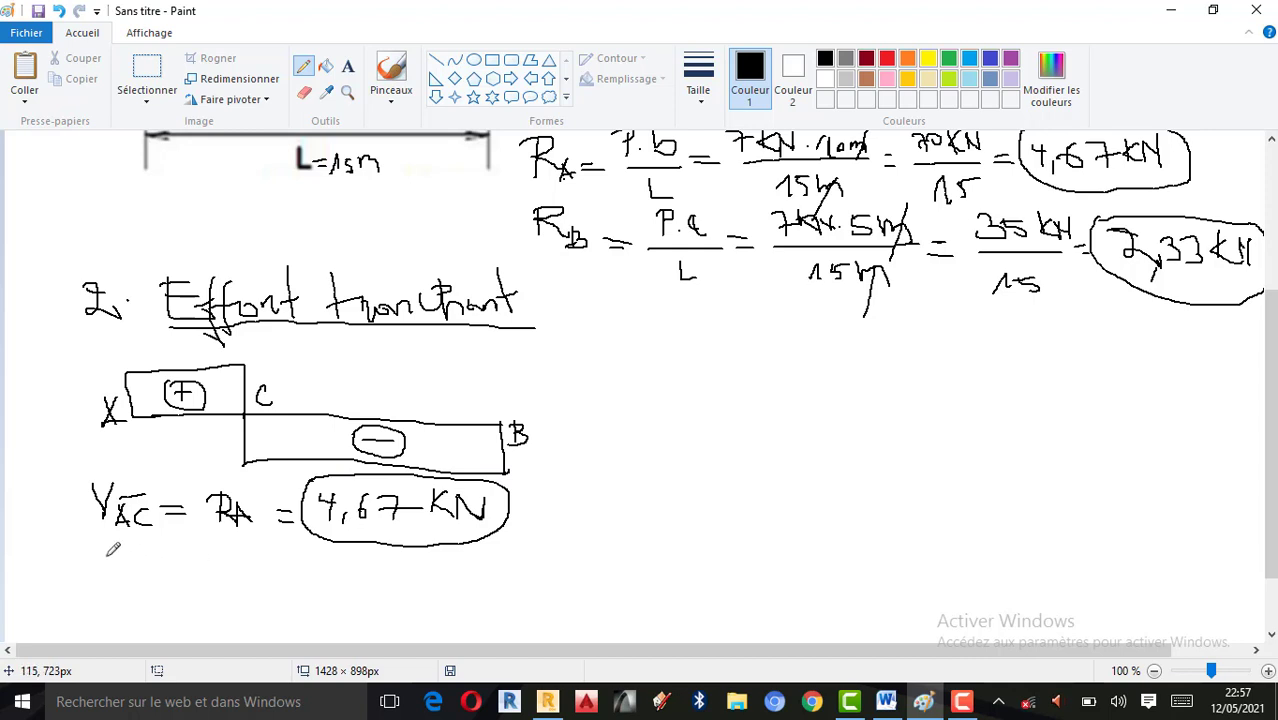
Step: Handwrite the shear force V_CB from R_B as -2,33 KN below the V_AC line and circle the result
{"action": "mouse_move", "coordinate": [99, 550]}
{"action": "left_mouse_down"}
{"action": "mouse_move", "coordinate": [104, 577]}
{"action": "mouse_move", "coordinate": [126, 549]}
{"action": "left_mouse_up"}
{"action": "mouse_move", "coordinate": [134, 569]}
{"action": "left_mouse_down"}
{"action": "mouse_move", "coordinate": [158, 580]}
{"action": "mouse_move", "coordinate": [150, 589]}
{"action": "mouse_move", "coordinate": [151, 550]}
{"action": "mouse_move", "coordinate": [222, 565]}
{"action": "left_mouse_up"}
{"action": "left_click_drag", "start_coordinate": [199, 574], "coordinate": [252, 573]}
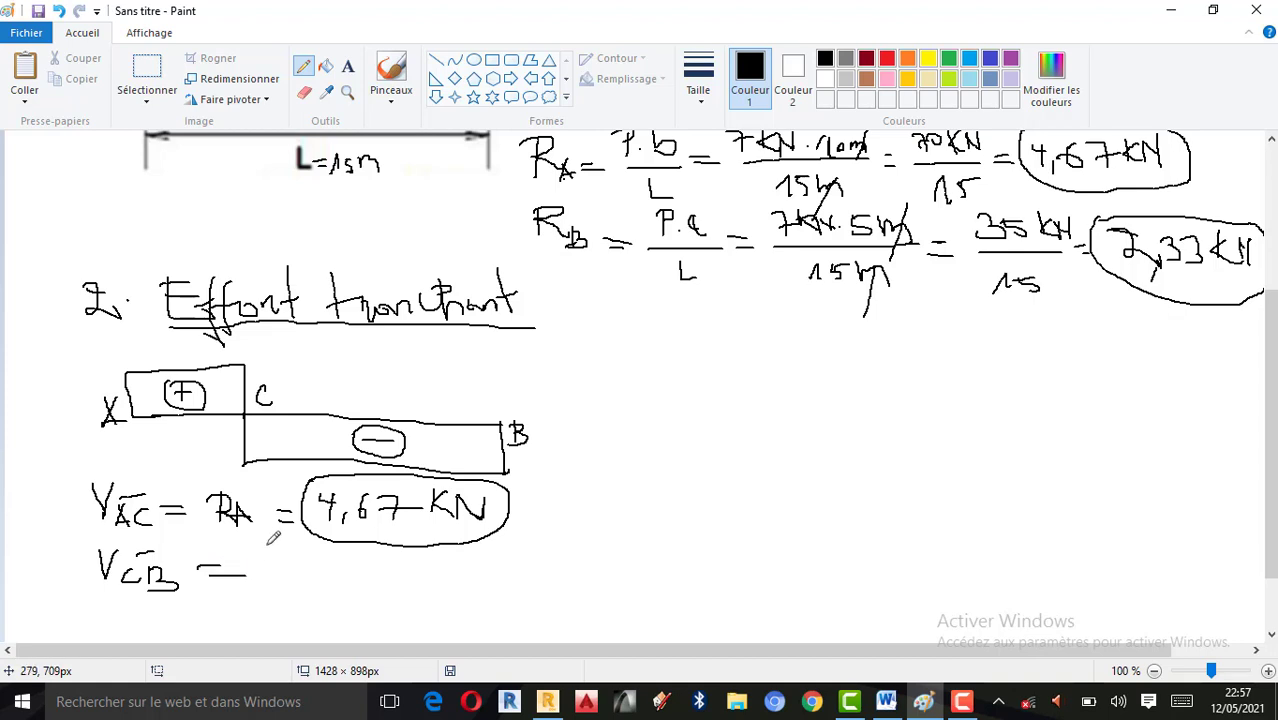
{"action": "mouse_move", "coordinate": [266, 546]}
{"action": "left_mouse_down"}
{"action": "mouse_move", "coordinate": [267, 578]}
{"action": "mouse_move", "coordinate": [280, 542]}
{"action": "mouse_move", "coordinate": [288, 577]}
{"action": "mouse_move", "coordinate": [309, 558]}
{"action": "mouse_move", "coordinate": [300, 586]}
{"action": "left_mouse_up"}
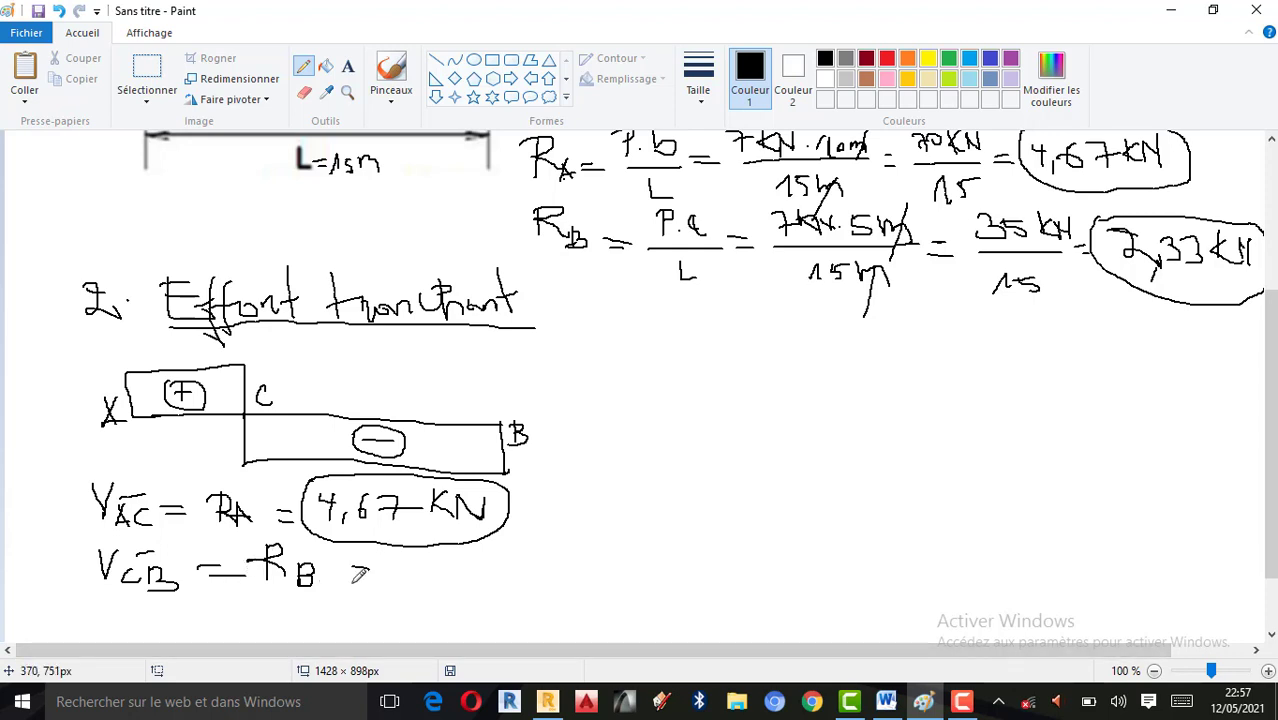
{"action": "left_click_drag", "start_coordinate": [352, 567], "coordinate": [375, 566]}
{"action": "left_click_drag", "start_coordinate": [352, 577], "coordinate": [376, 577]}
{"action": "mouse_move", "coordinate": [433, 563]}
{"action": "left_mouse_down"}
{"action": "mouse_move", "coordinate": [455, 586]}
{"action": "mouse_move", "coordinate": [502, 570]}
{"action": "mouse_move", "coordinate": [496, 584]}
{"action": "mouse_move", "coordinate": [521, 584]}
{"action": "mouse_move", "coordinate": [530, 564]}
{"action": "mouse_move", "coordinate": [570, 586]}
{"action": "mouse_move", "coordinate": [573, 562]}
{"action": "left_mouse_up"}
{"action": "mouse_move", "coordinate": [405, 574]}
{"action": "left_mouse_down"}
{"action": "mouse_move", "coordinate": [417, 572]}
{"action": "mouse_move", "coordinate": [432, 608]}
{"action": "mouse_move", "coordinate": [594, 600]}
{"action": "mouse_move", "coordinate": [575, 542]}
{"action": "mouse_move", "coordinate": [399, 550]}
{"action": "left_mouse_up"}
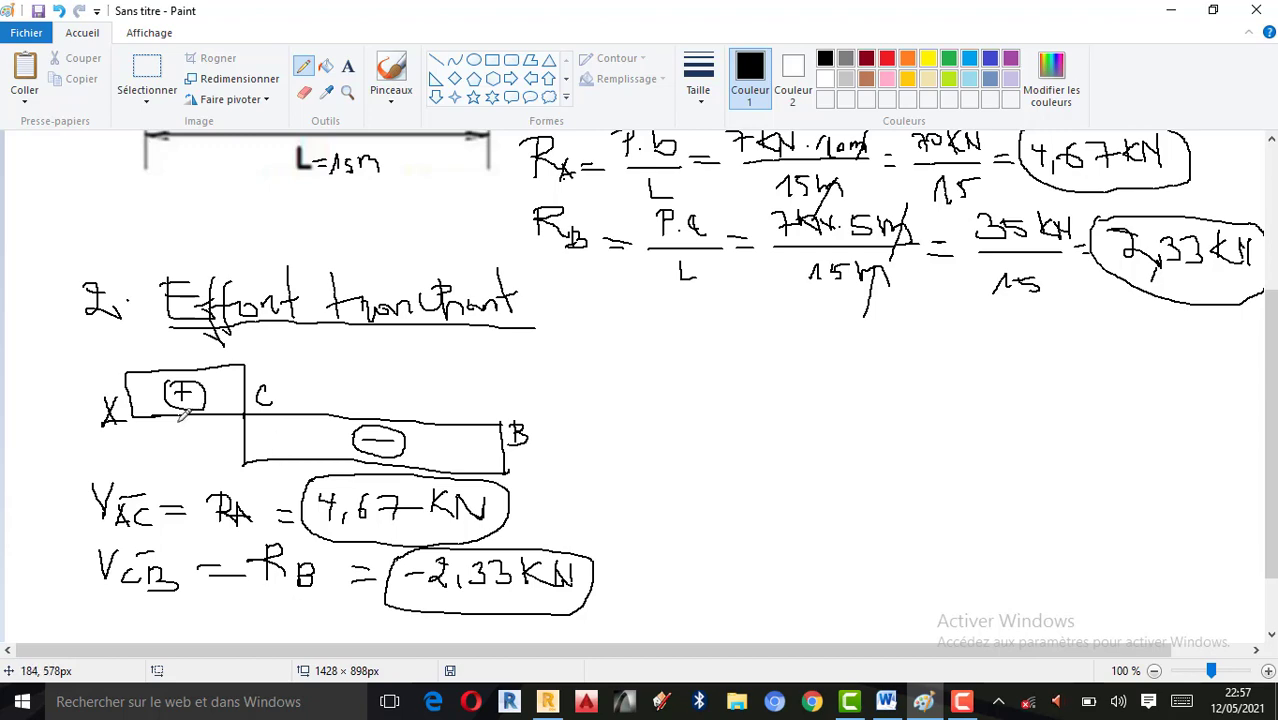
{"action": "scroll", "coordinate": [182, 420], "scroll_direction": "up", "scroll_amount": 3}
{"action": "scroll", "coordinate": [350, 516], "scroll_direction": "down", "scroll_amount": 3}
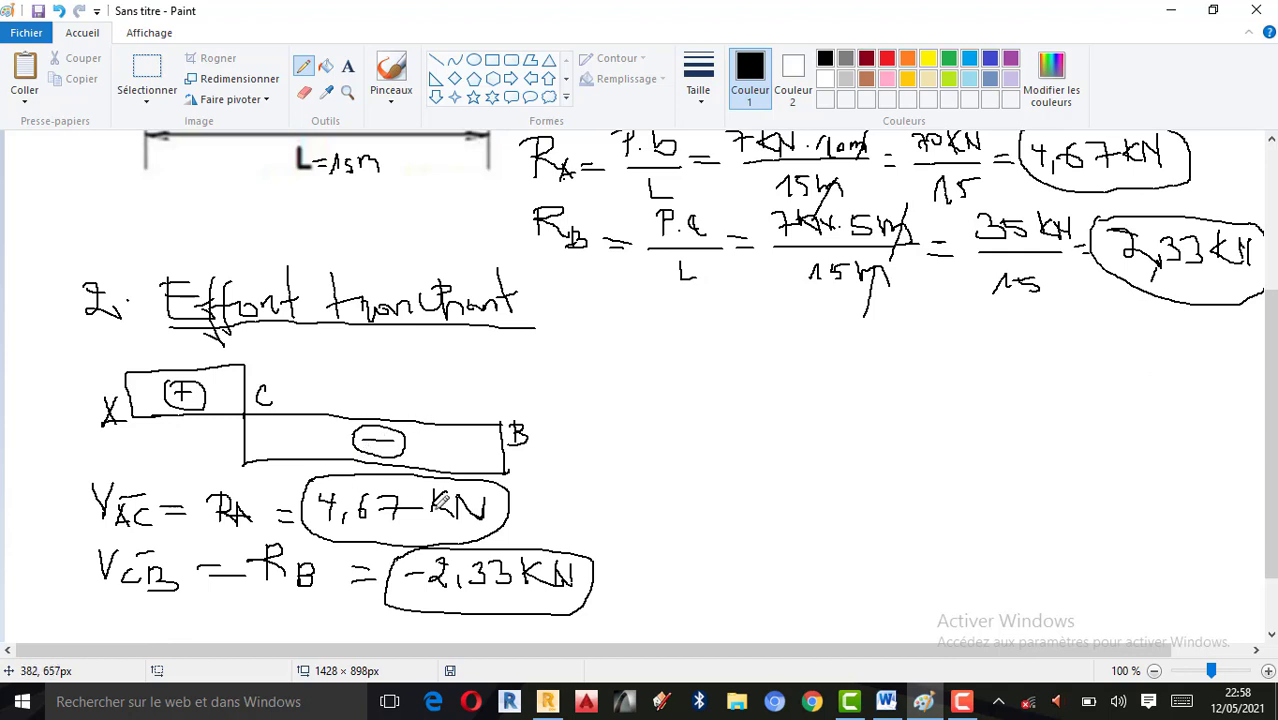
{"action": "left_click", "coordinate": [961, 701]}
{"action": "left_click", "coordinate": [1188, 620]}
Step: Draw a long, slightly slanted dividing line beside the shear force section, from the heading's level to below the V_CB result
{"action": "scroll", "coordinate": [690, 322], "scroll_direction": "up", "scroll_amount": 1}
{"action": "scroll", "coordinate": [680, 362], "scroll_direction": "down", "scroll_amount": 2}
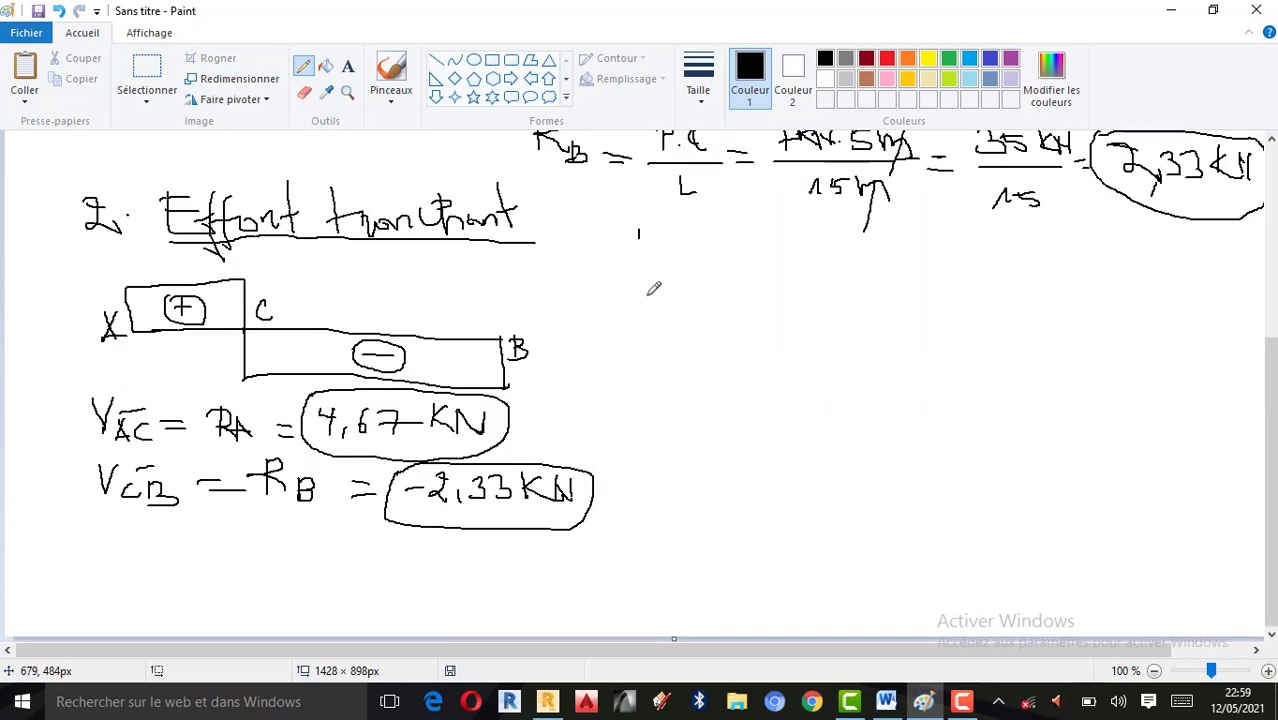
{"action": "left_click_drag", "start_coordinate": [639, 233], "coordinate": [684, 532]}
Step: Handwrite the heading "3. Moment de flexion" on the empty side of the dividing line and underline its words
{"action": "left_click_drag", "start_coordinate": [736, 245], "coordinate": [721, 271]}
{"action": "left_click", "coordinate": [755, 265]}
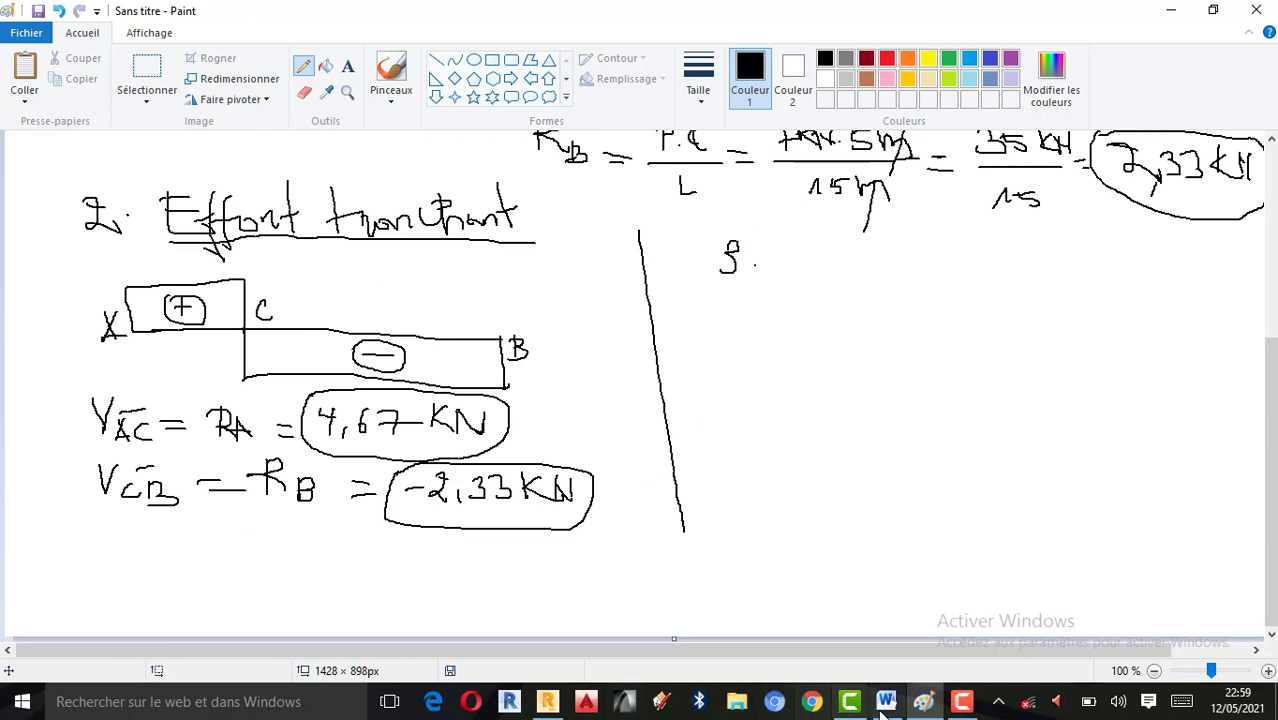
{"action": "left_click", "coordinate": [961, 701]}
{"action": "left_click", "coordinate": [1188, 622]}
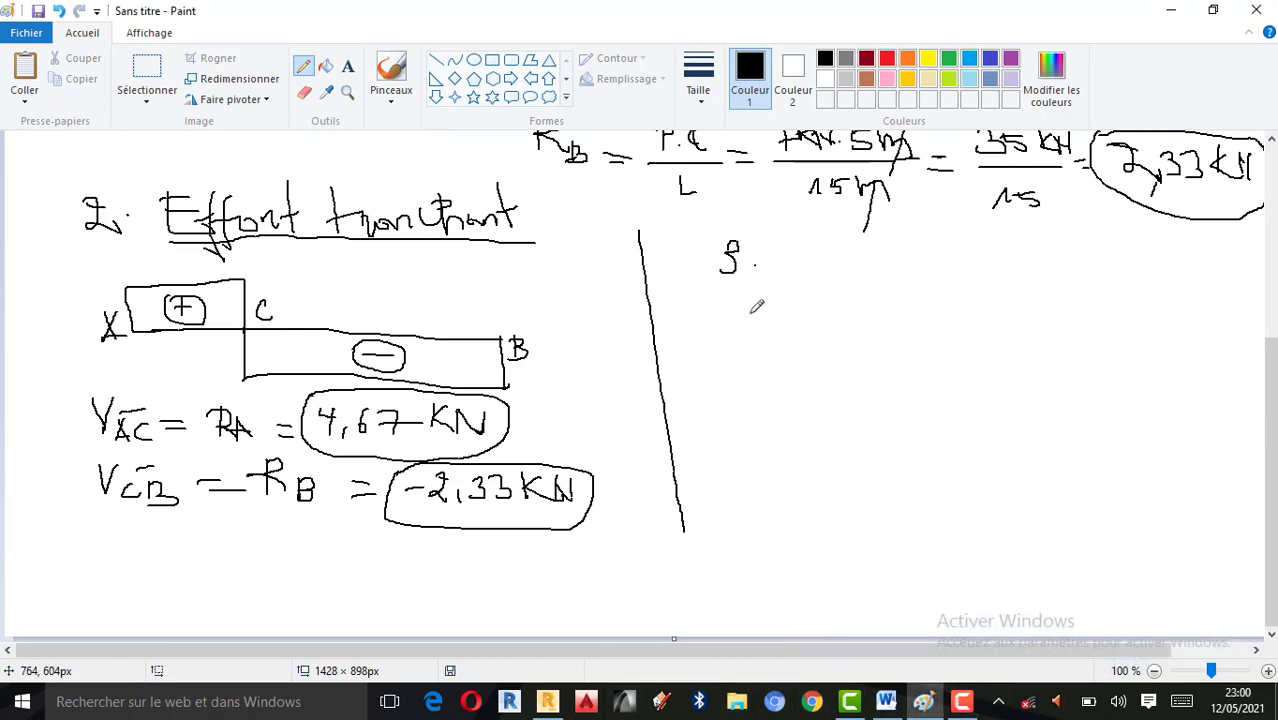
{"action": "mouse_move", "coordinate": [786, 232]}
{"action": "left_mouse_down"}
{"action": "mouse_move", "coordinate": [787, 278]}
{"action": "mouse_move", "coordinate": [816, 233]}
{"action": "mouse_move", "coordinate": [818, 278]}
{"action": "left_mouse_up"}
{"action": "mouse_move", "coordinate": [844, 258]}
{"action": "left_mouse_down"}
{"action": "mouse_move", "coordinate": [828, 268]}
{"action": "mouse_move", "coordinate": [904, 252]}
{"action": "mouse_move", "coordinate": [944, 268]}
{"action": "mouse_move", "coordinate": [990, 226]}
{"action": "mouse_move", "coordinate": [1011, 248]}
{"action": "left_mouse_up"}
{"action": "left_click_drag", "start_coordinate": [996, 250], "coordinate": [1010, 258]}
{"action": "mouse_move", "coordinate": [1080, 228]}
{"action": "left_mouse_down"}
{"action": "mouse_move", "coordinate": [1066, 226]}
{"action": "mouse_move", "coordinate": [1048, 293]}
{"action": "mouse_move", "coordinate": [1068, 256]}
{"action": "mouse_move", "coordinate": [1106, 278]}
{"action": "mouse_move", "coordinate": [1178, 264]}
{"action": "left_mouse_up"}
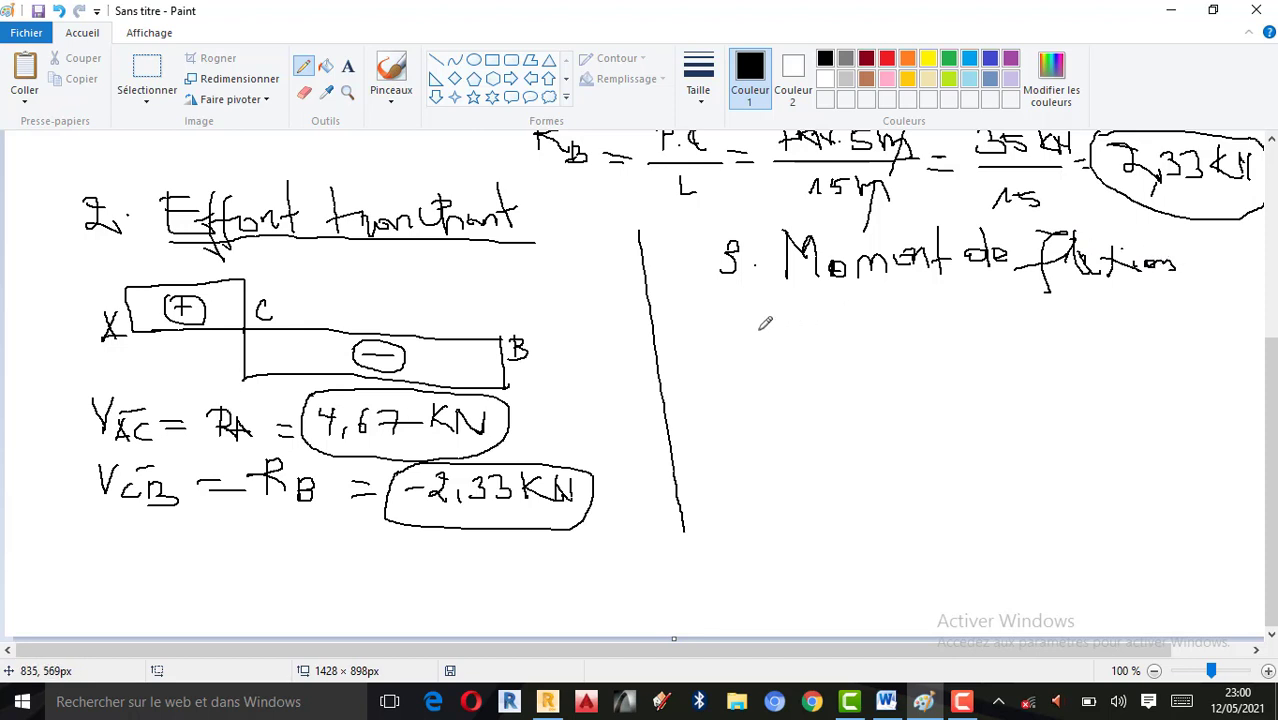
{"action": "left_click_drag", "start_coordinate": [782, 295], "coordinate": [1187, 269]}
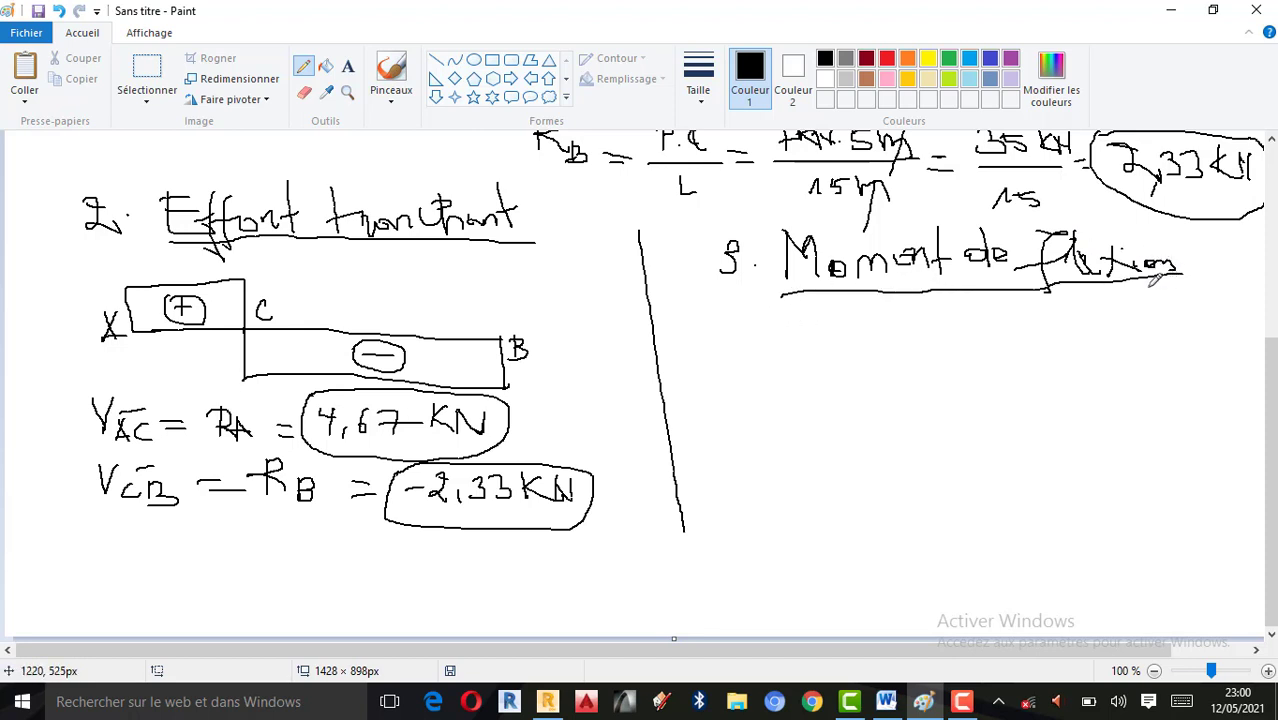
Step: Draw the triangular moment diagram below the Moment de flexion heading, its apex pointing down under the load point, and label the ends A and B
{"action": "scroll", "coordinate": [1013, 356], "scroll_direction": "up", "scroll_amount": 3}
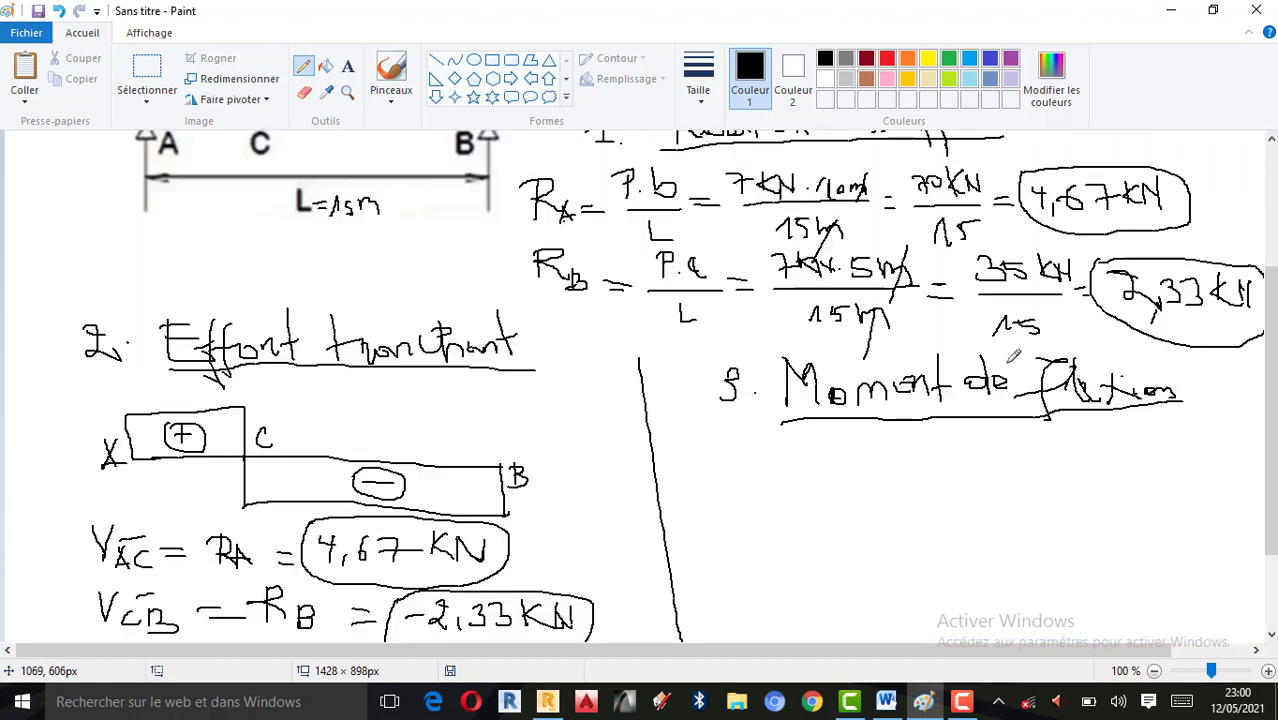
{"action": "scroll", "coordinate": [998, 360], "scroll_direction": "up", "scroll_amount": 3}
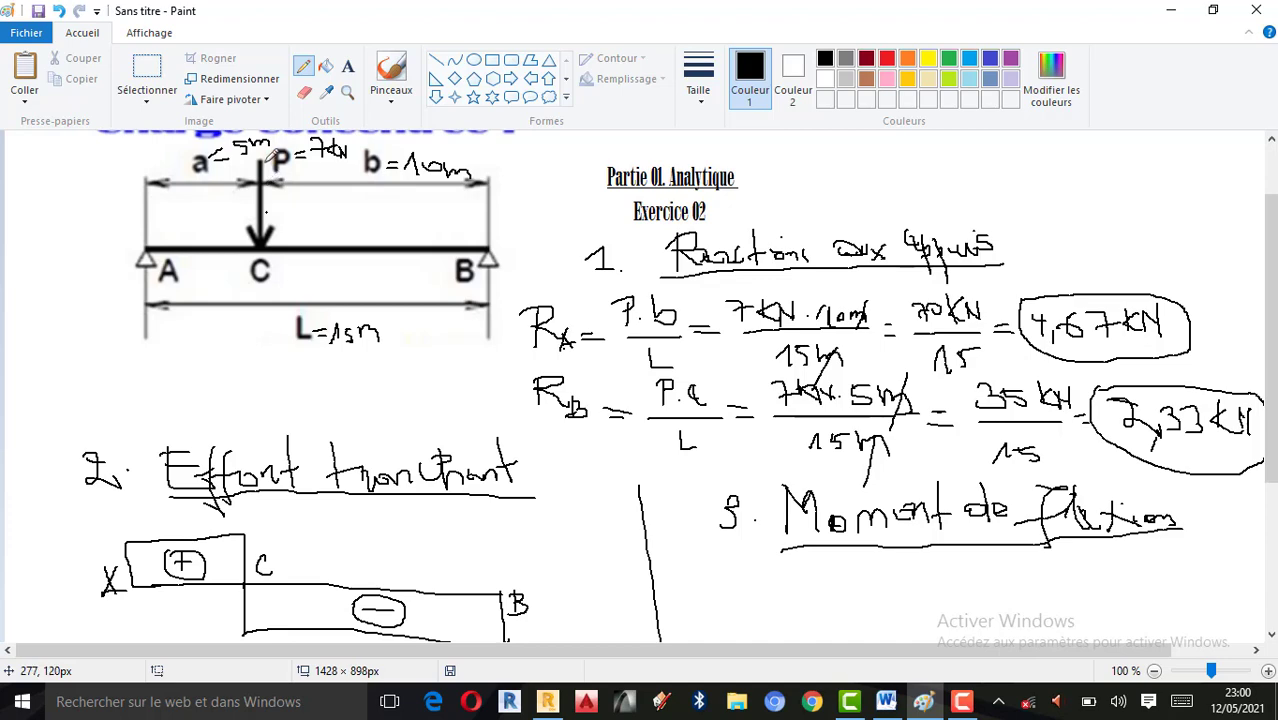
{"action": "scroll", "coordinate": [252, 200], "scroll_direction": "up", "scroll_amount": 2}
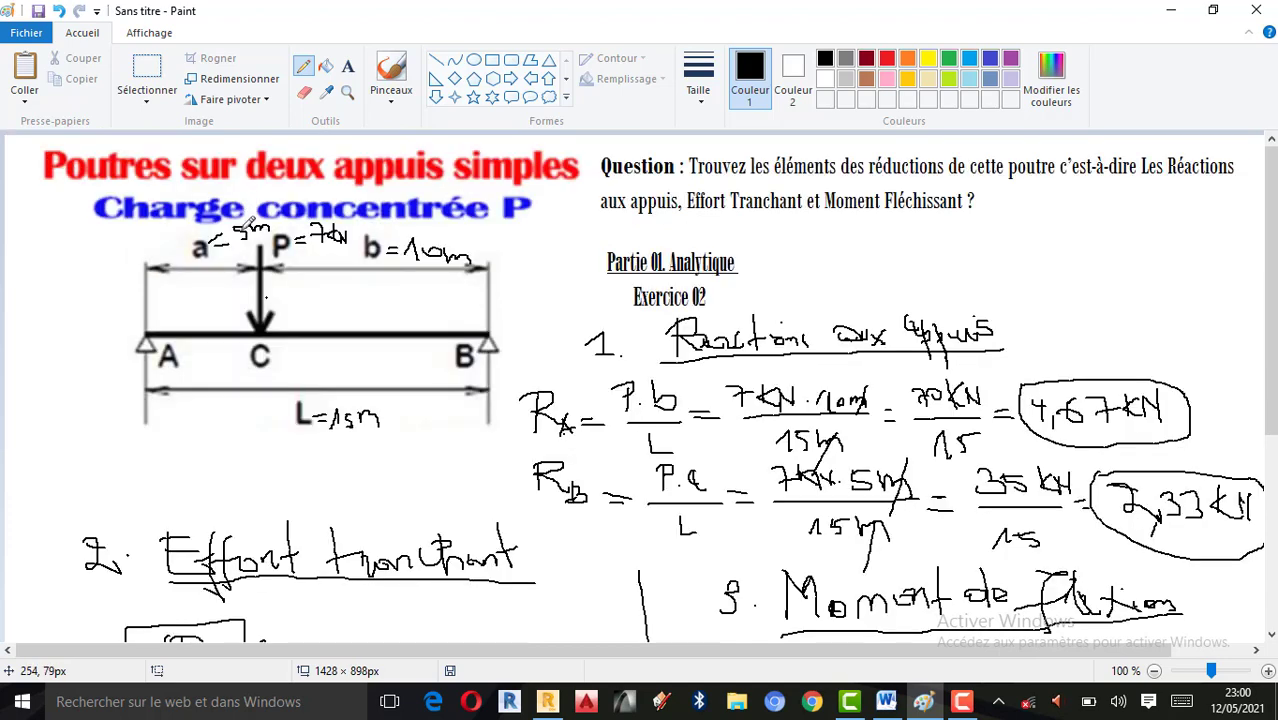
{"action": "scroll", "coordinate": [758, 340], "scroll_direction": "down", "scroll_amount": 4}
{"action": "scroll", "coordinate": [800, 500], "scroll_direction": "down", "scroll_amount": 2}
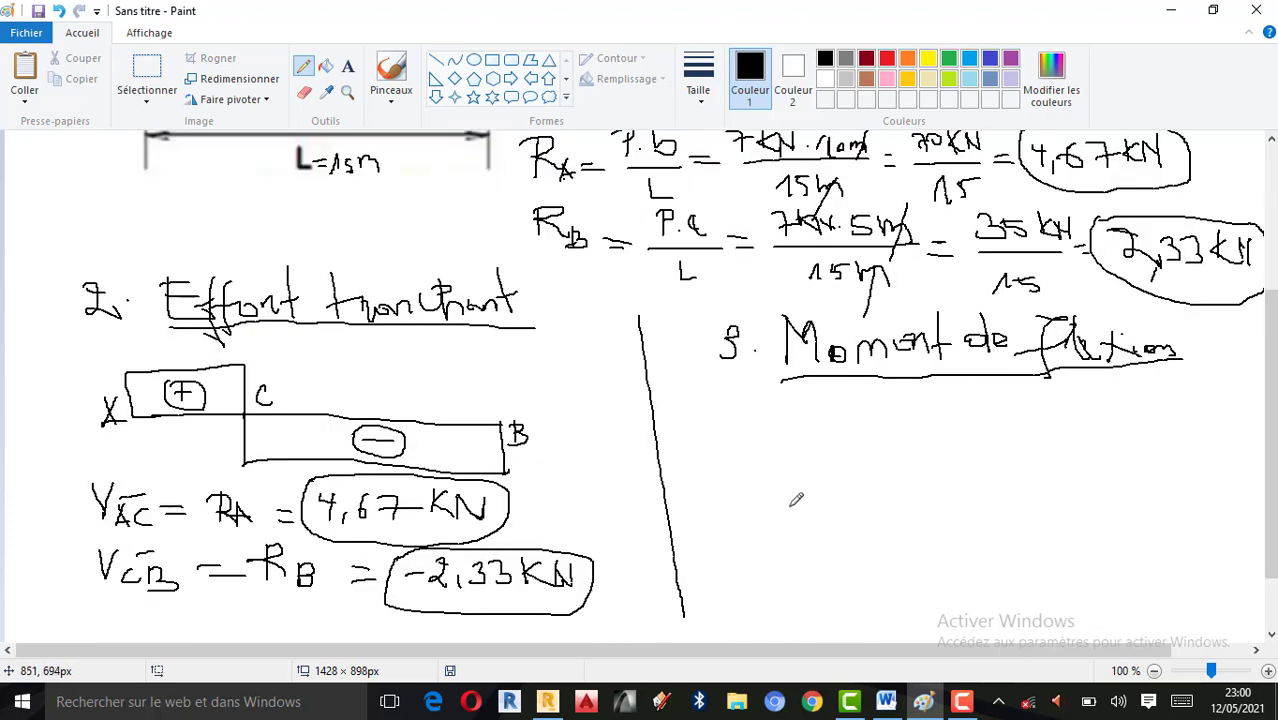
{"action": "left_click_drag", "start_coordinate": [777, 453], "coordinate": [1099, 453]}
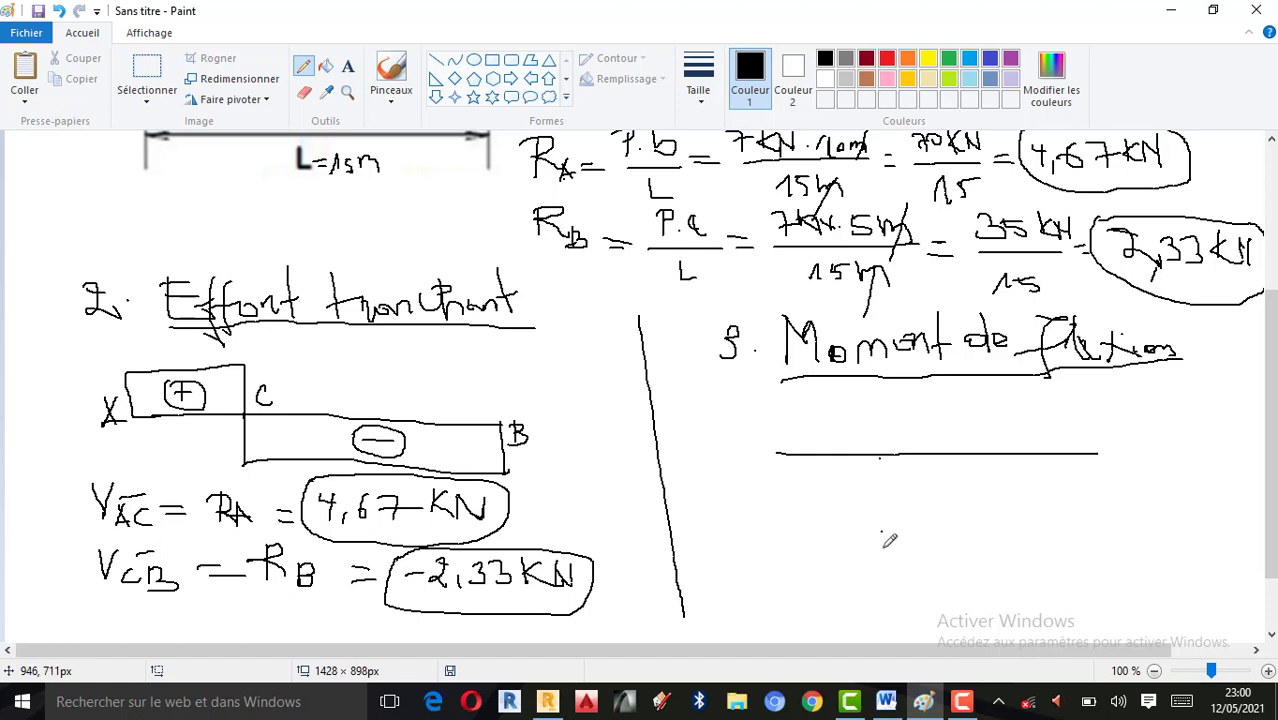
{"action": "mouse_move", "coordinate": [772, 452]}
{"action": "left_mouse_down"}
{"action": "mouse_move", "coordinate": [892, 526]}
{"action": "mouse_move", "coordinate": [1115, 454]}
{"action": "left_mouse_up"}
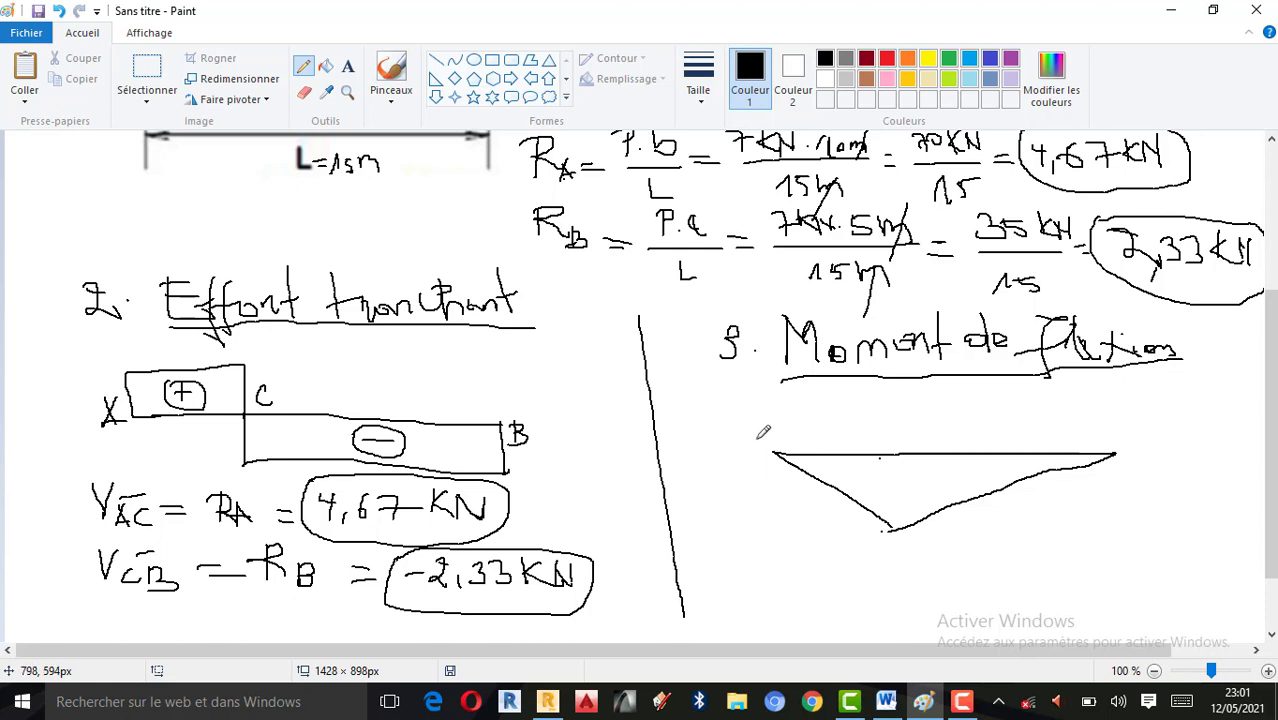
{"action": "mouse_move", "coordinate": [756, 438]}
{"action": "left_mouse_down"}
{"action": "mouse_move", "coordinate": [753, 461]}
{"action": "mouse_move", "coordinate": [767, 456]}
{"action": "left_mouse_up"}
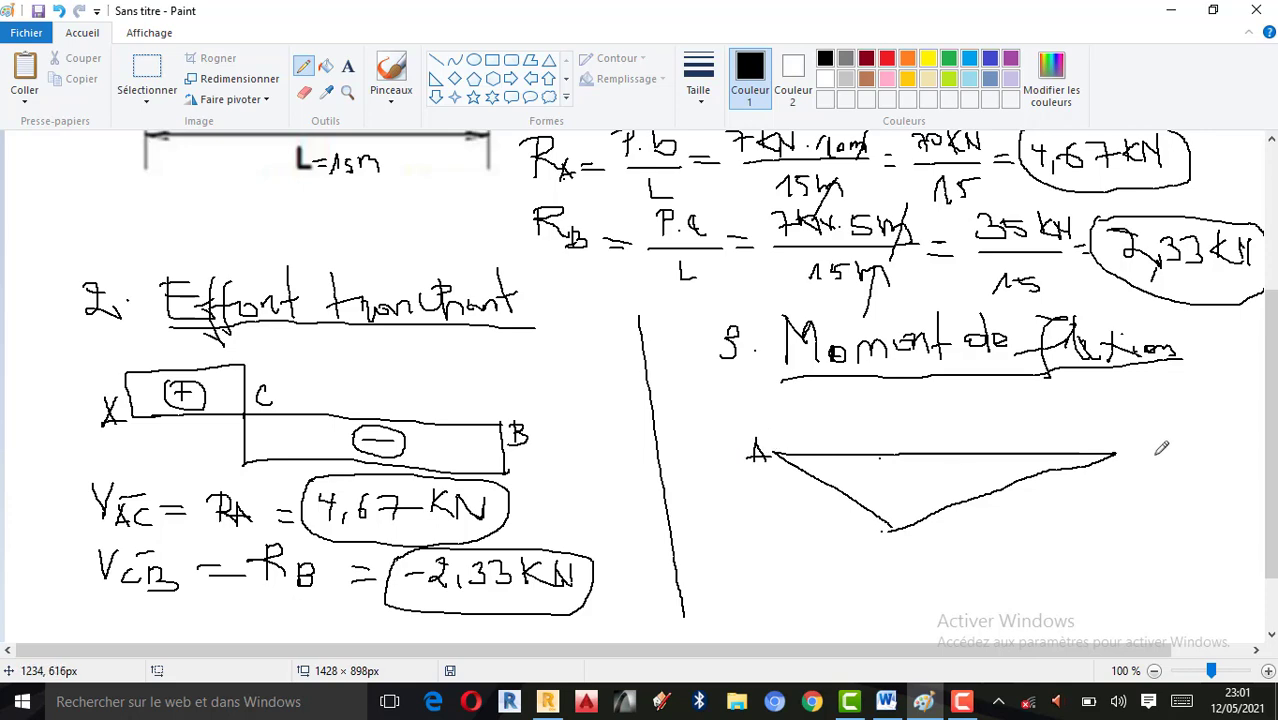
{"action": "mouse_move", "coordinate": [1133, 441]}
{"action": "left_mouse_down"}
{"action": "mouse_move", "coordinate": [1133, 464]}
{"action": "mouse_move", "coordinate": [1136, 452]}
{"action": "mouse_move", "coordinate": [1122, 463]}
{"action": "left_mouse_up"}
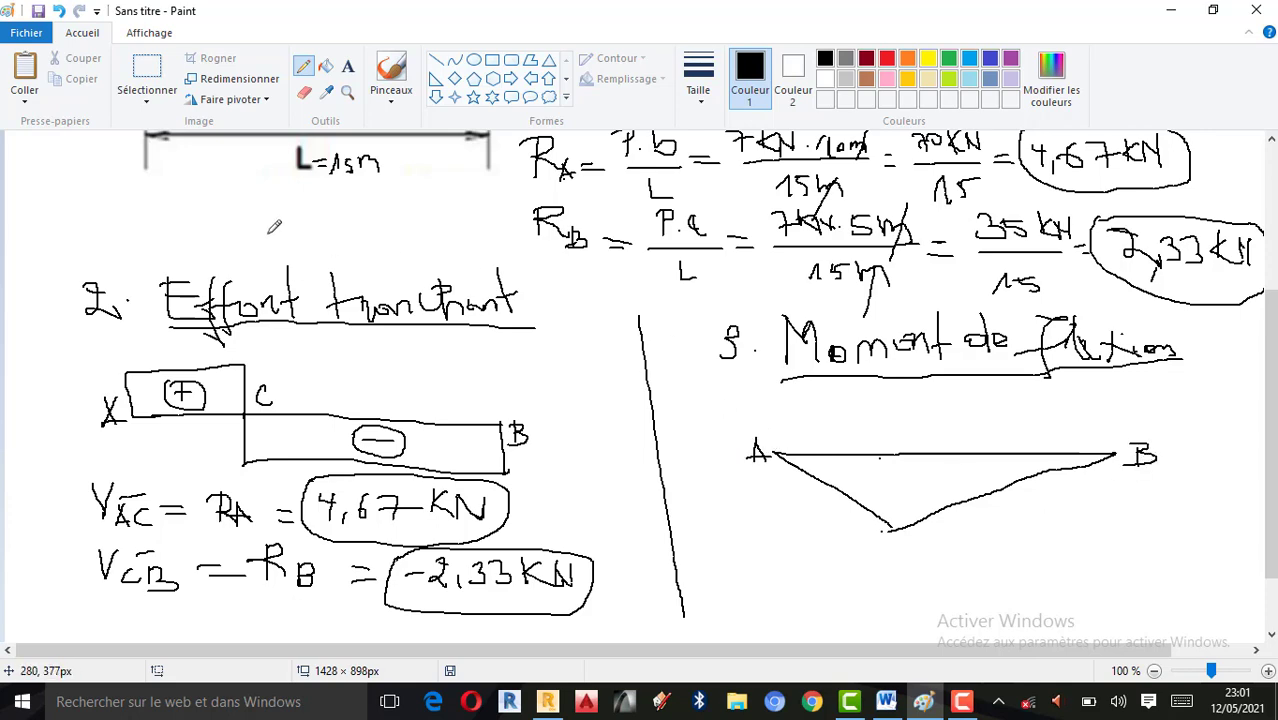
{"action": "scroll", "coordinate": [265, 235], "scroll_direction": "up", "scroll_amount": 3}
{"action": "scroll", "coordinate": [260, 249], "scroll_direction": "down", "scroll_amount": 3}
{"action": "scroll", "coordinate": [893, 484], "scroll_direction": "down", "scroll_amount": 1}
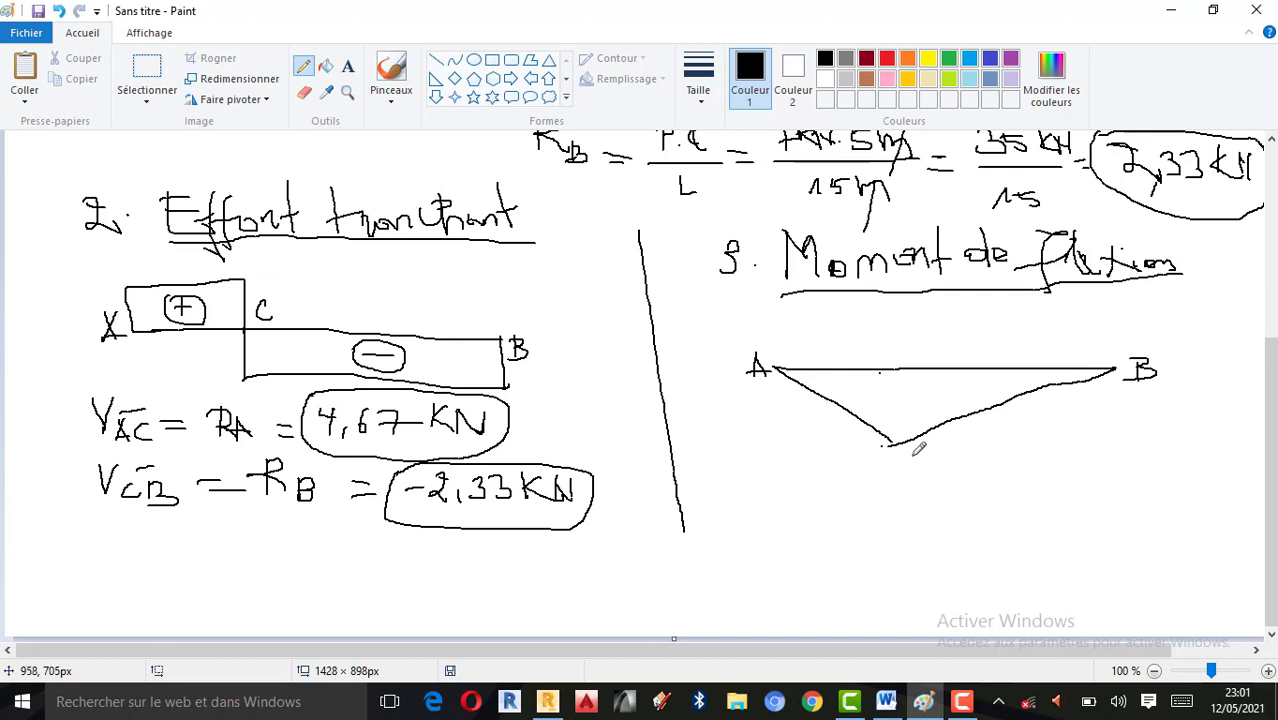
{"action": "left_click_drag", "start_coordinate": [913, 457], "coordinate": [909, 471]}
{"action": "left_click", "coordinate": [304, 91]}
{"action": "left_click_drag", "start_coordinate": [922, 460], "coordinate": [904, 462]}
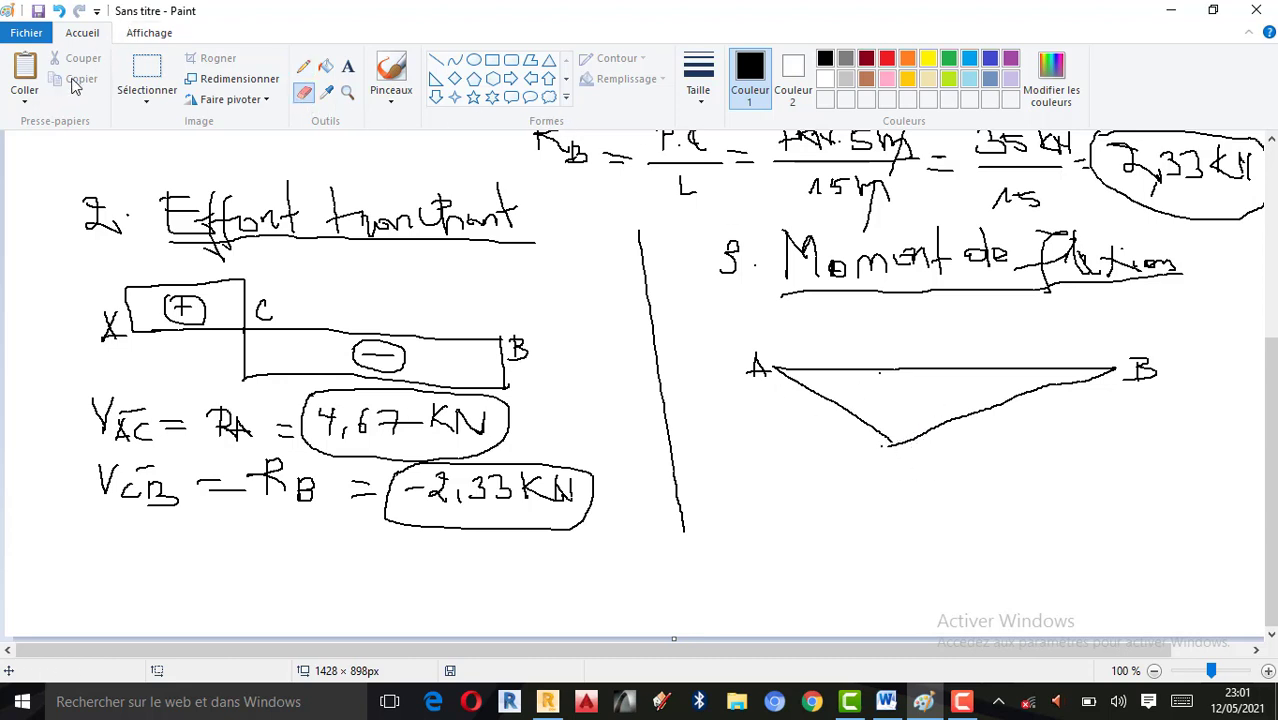
Step: Handwrite the bending moment formula M_0 = P.a.b over L below the triangular moment diagram with the pencil
{"action": "left_click", "coordinate": [303, 66]}
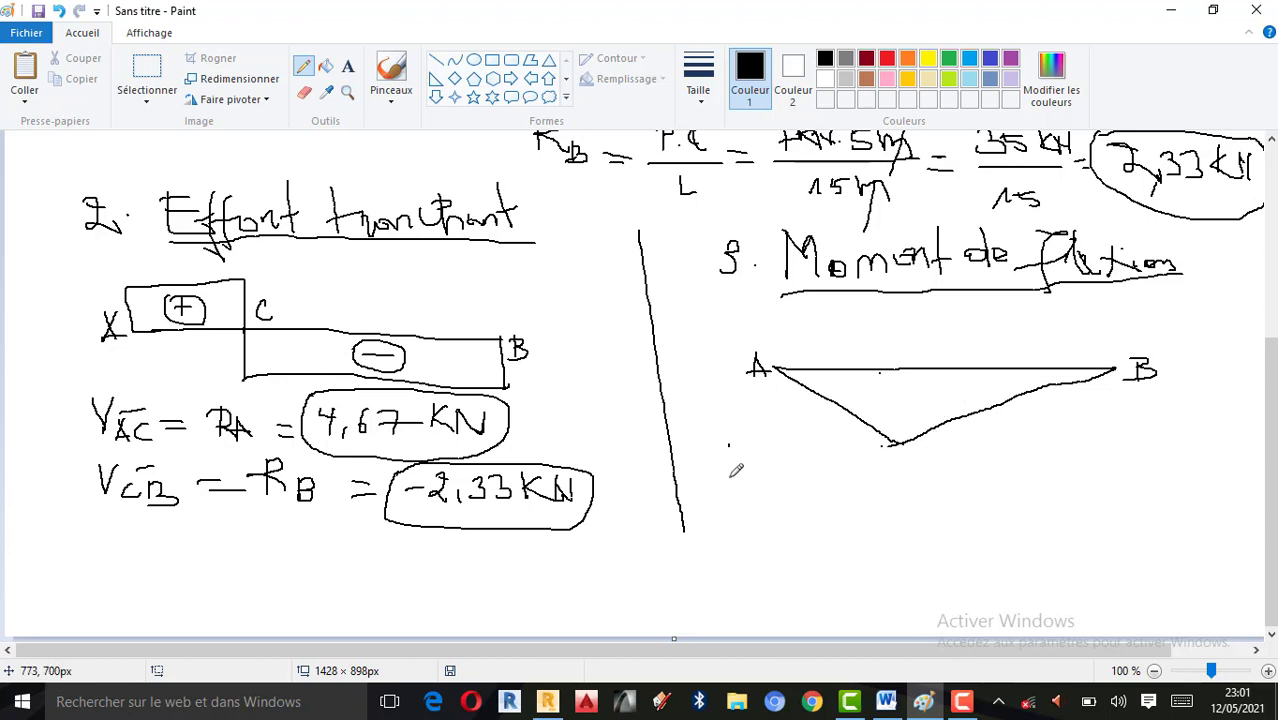
{"action": "mouse_move", "coordinate": [729, 488]}
{"action": "left_mouse_down"}
{"action": "mouse_move", "coordinate": [731, 446]}
{"action": "mouse_move", "coordinate": [760, 500]}
{"action": "mouse_move", "coordinate": [812, 481]}
{"action": "mouse_move", "coordinate": [787, 490]}
{"action": "left_mouse_up"}
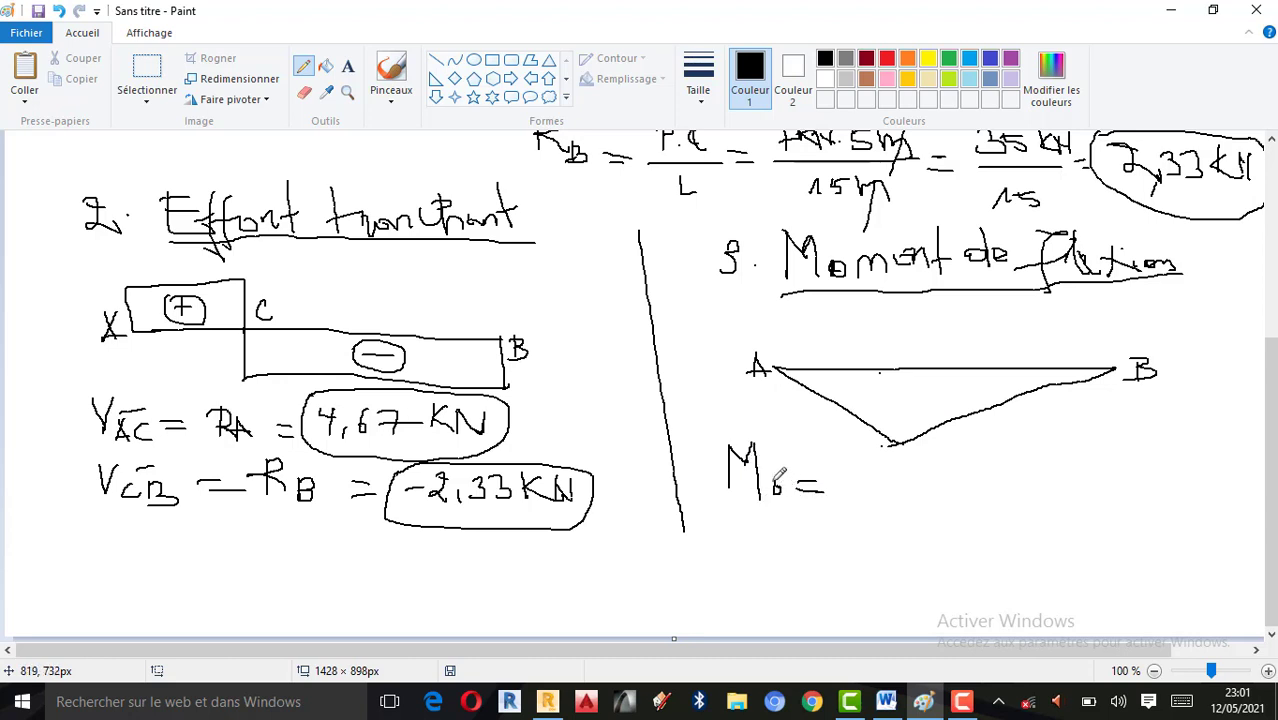
{"action": "scroll", "coordinate": [459, 352], "scroll_direction": "up", "scroll_amount": 3}
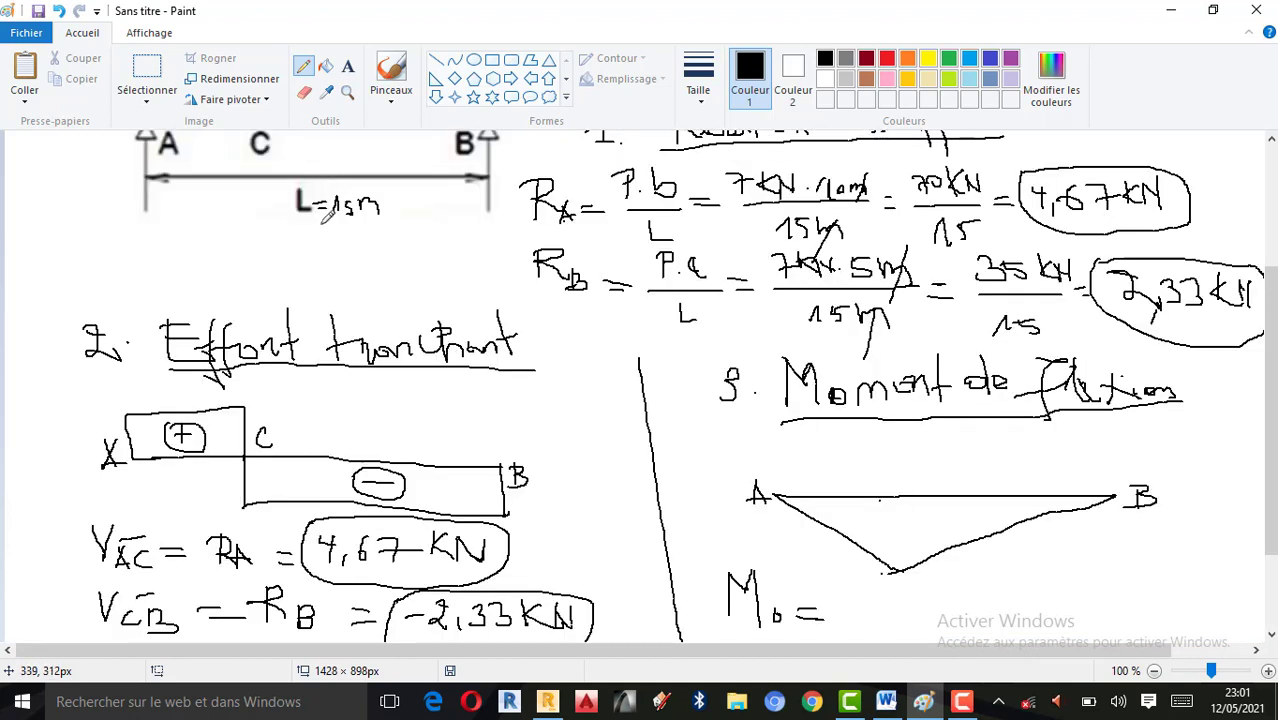
{"action": "scroll", "coordinate": [325, 217], "scroll_direction": "up", "scroll_amount": 5}
{"action": "scroll", "coordinate": [295, 180], "scroll_direction": "down", "scroll_amount": 5}
{"action": "scroll", "coordinate": [293, 178], "scroll_direction": "up", "scroll_amount": 5}
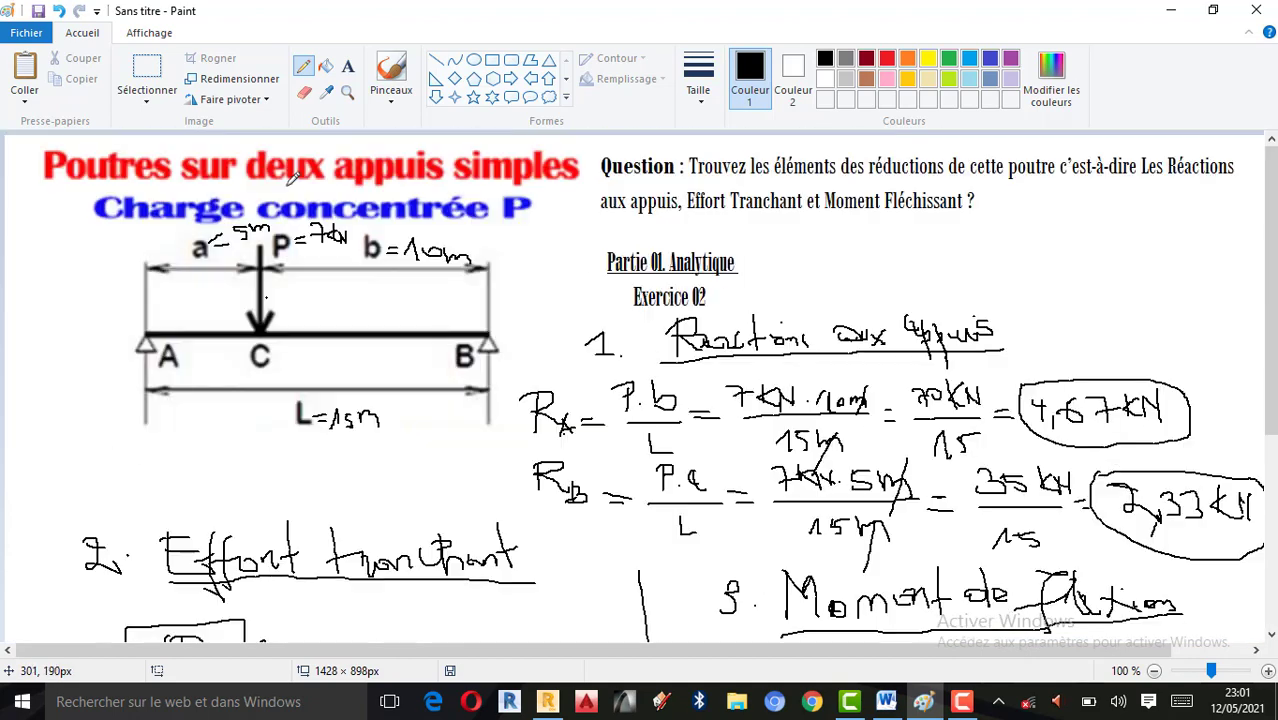
{"action": "scroll", "coordinate": [297, 209], "scroll_direction": "down", "scroll_amount": 5}
{"action": "mouse_move", "coordinate": [857, 532]}
{"action": "left_mouse_down"}
{"action": "mouse_move", "coordinate": [855, 560]}
{"action": "mouse_move", "coordinate": [861, 538]}
{"action": "left_mouse_up"}
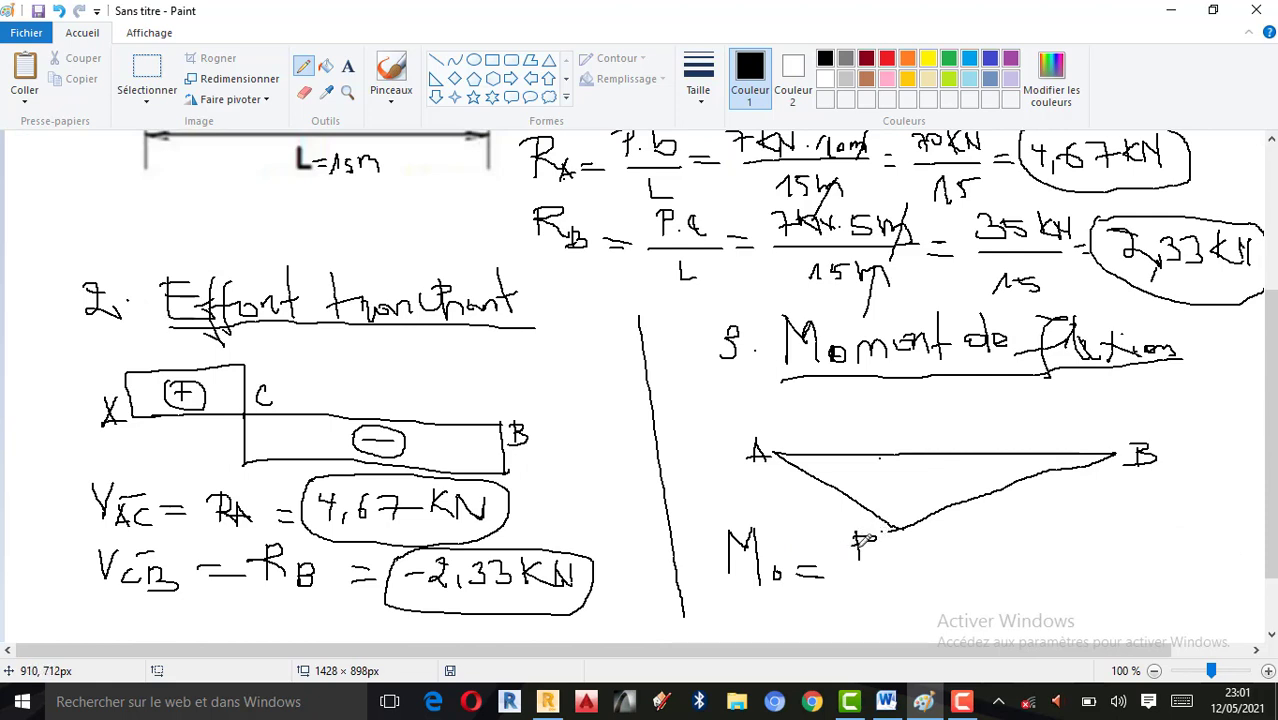
{"action": "left_click", "coordinate": [875, 560]}
{"action": "mouse_move", "coordinate": [906, 534]}
{"action": "left_mouse_down"}
{"action": "mouse_move", "coordinate": [892, 547]}
{"action": "mouse_move", "coordinate": [910, 553]}
{"action": "left_mouse_up"}
{"action": "left_click", "coordinate": [918, 556]}
{"action": "left_click_drag", "start_coordinate": [926, 530], "coordinate": [923, 556]}
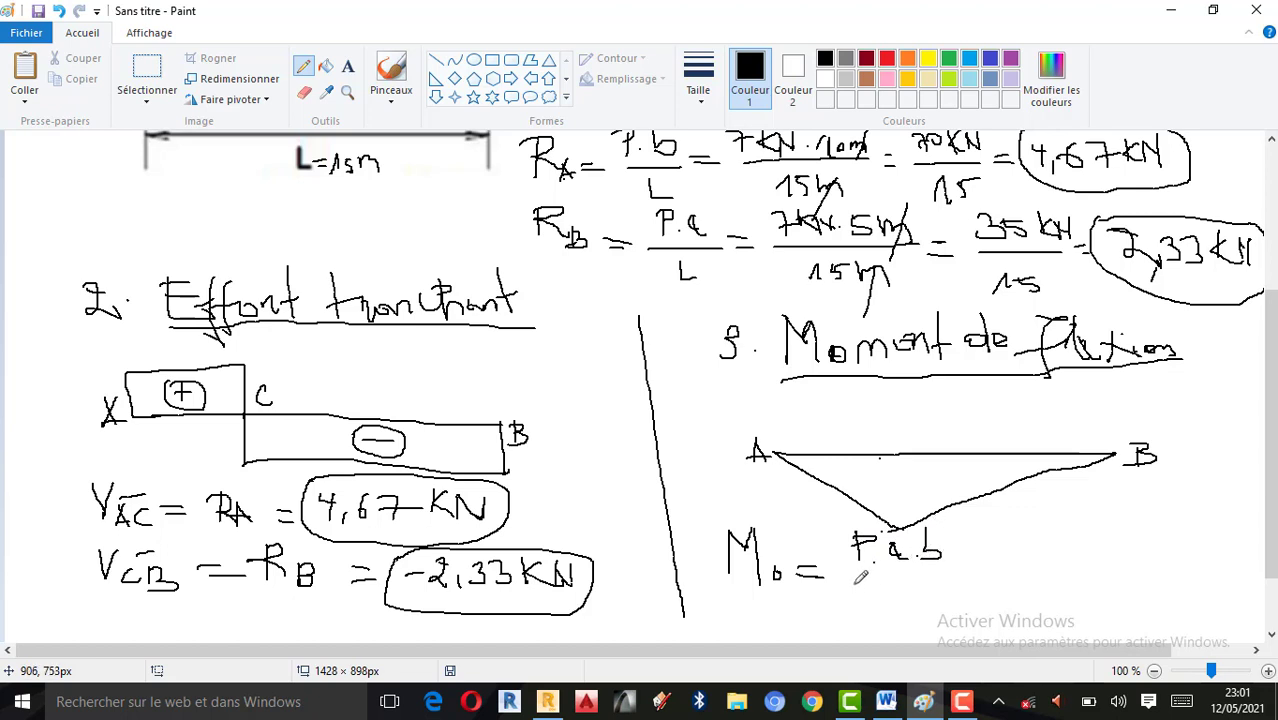
{"action": "mouse_move", "coordinate": [856, 580]}
{"action": "left_mouse_down"}
{"action": "mouse_move", "coordinate": [964, 575]}
{"action": "mouse_move", "coordinate": [897, 605]}
{"action": "mouse_move", "coordinate": [926, 605]}
{"action": "left_mouse_up"}
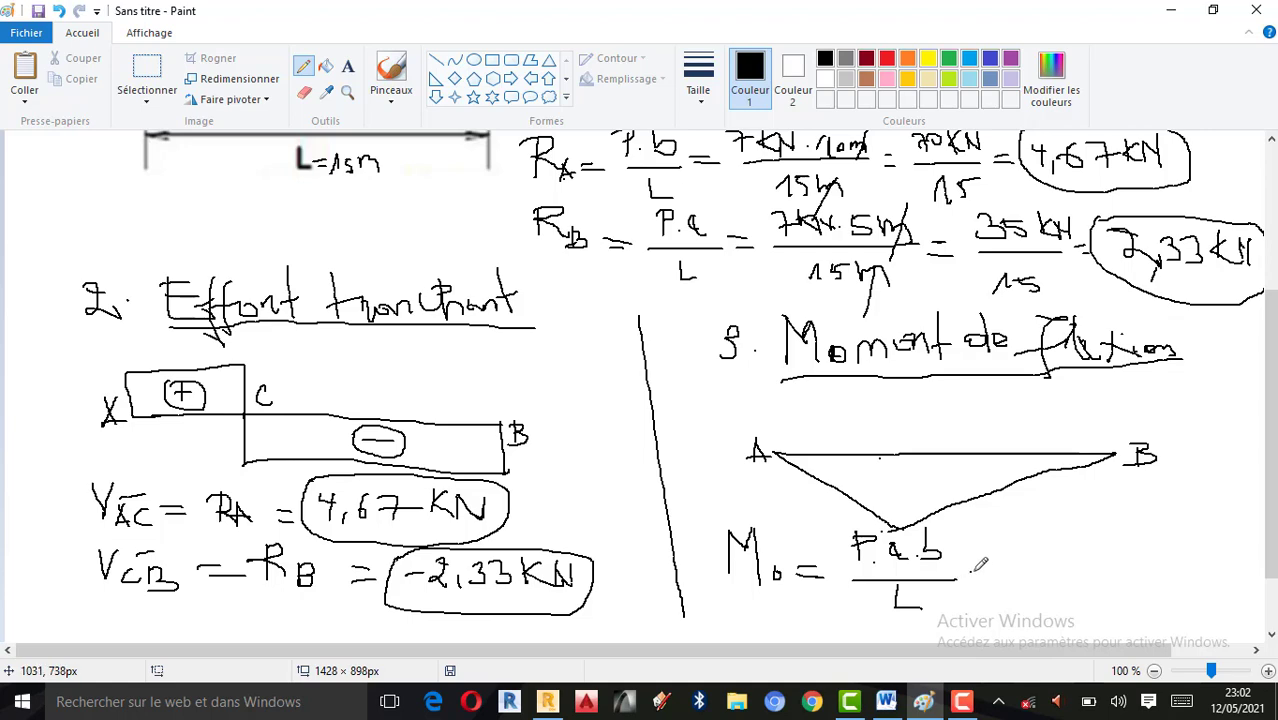
Step: Continue the M_0 formula with an equals sign and the numerator 7 KN . 5 m . 10 m
{"action": "left_click_drag", "start_coordinate": [970, 573], "coordinate": [989, 577]}
{"action": "scroll", "coordinate": [222, 332], "scroll_direction": "up", "scroll_amount": 5}
{"action": "scroll", "coordinate": [268, 282], "scroll_direction": "down", "scroll_amount": 7}
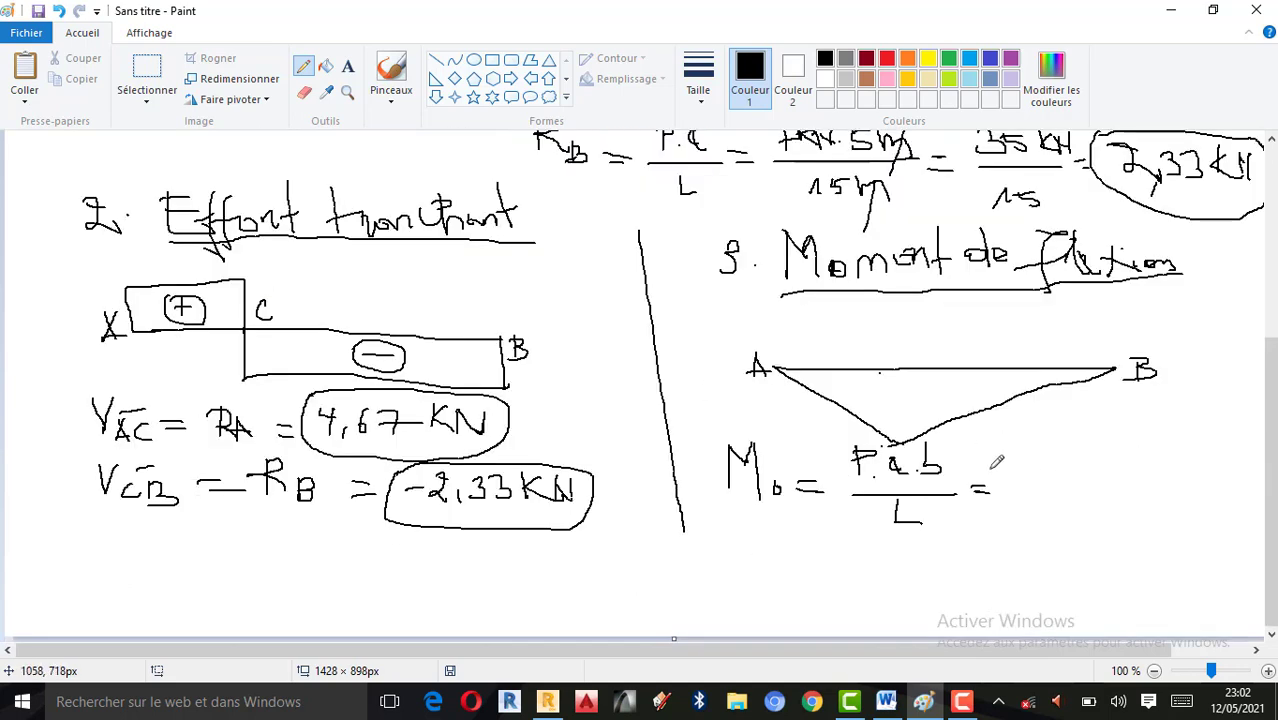
{"action": "left_click_drag", "start_coordinate": [1016, 460], "coordinate": [1026, 488]}
{"action": "scroll", "coordinate": [805, 472], "scroll_direction": "up", "scroll_amount": 5}
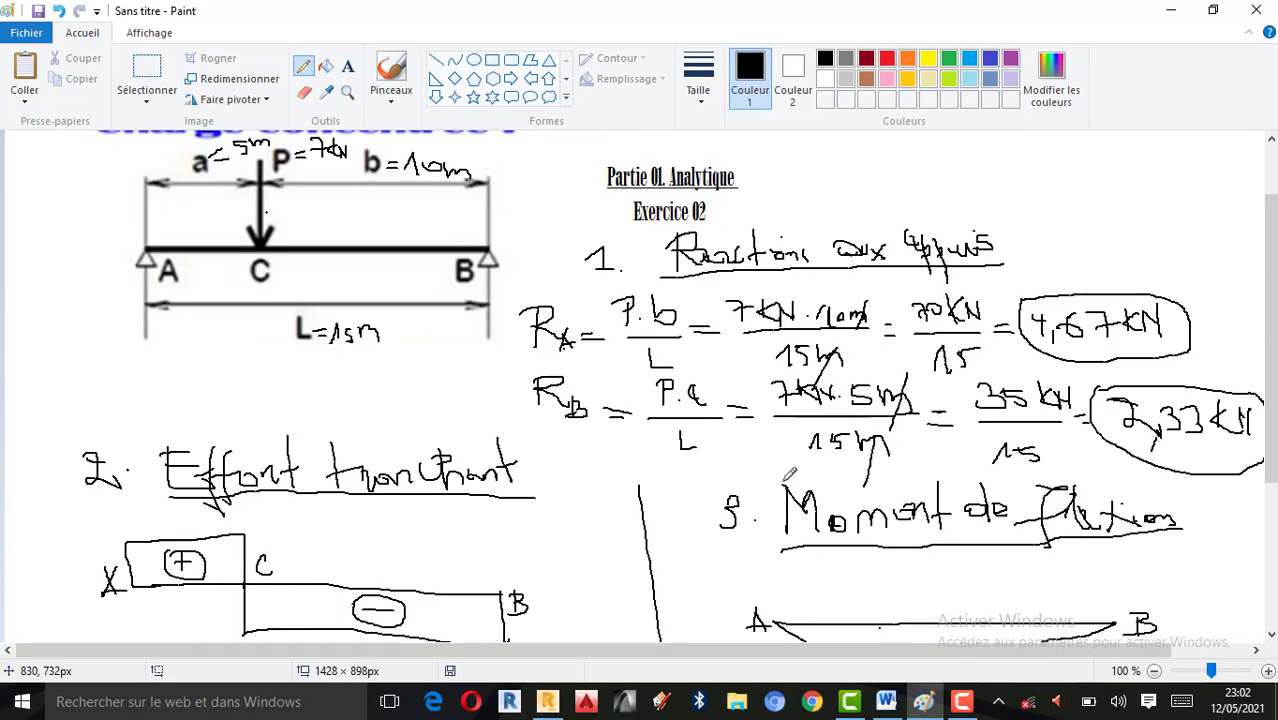
{"action": "scroll", "coordinate": [1195, 545], "scroll_direction": "down", "scroll_amount": 5}
{"action": "mouse_move", "coordinate": [1046, 458]}
{"action": "left_mouse_down"}
{"action": "mouse_move", "coordinate": [1046, 478]}
{"action": "mouse_move", "coordinate": [1081, 469]}
{"action": "left_mouse_up"}
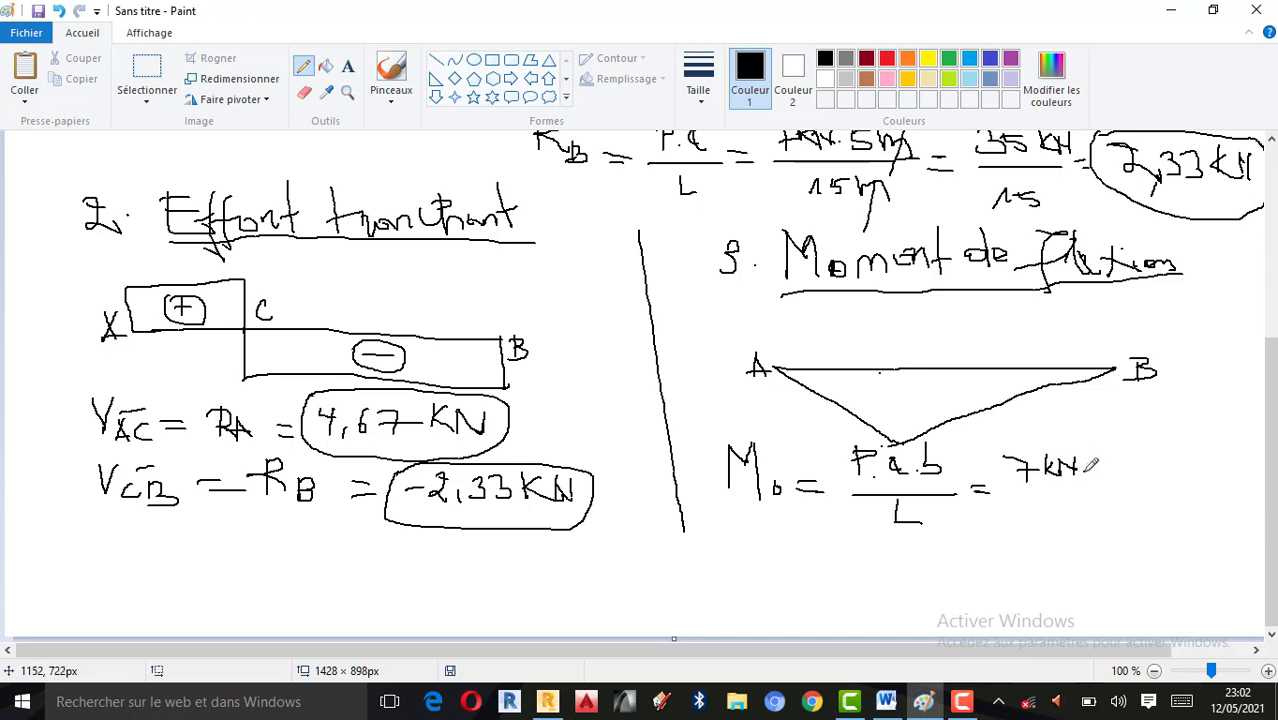
{"action": "mouse_move", "coordinate": [1104, 458]}
{"action": "left_mouse_down"}
{"action": "mouse_move", "coordinate": [1092, 476]}
{"action": "mouse_move", "coordinate": [1120, 462]}
{"action": "mouse_move", "coordinate": [1168, 476]}
{"action": "mouse_move", "coordinate": [1178, 458]}
{"action": "mouse_move", "coordinate": [1212, 470]}
{"action": "left_mouse_up"}
{"action": "left_click", "coordinate": [1140, 467]}
Step: Complete the fraction with a bar and the denominator 15 m, strike out the cancelling metres and add an equals sign
{"action": "left_click_drag", "start_coordinate": [1030, 492], "coordinate": [1220, 484]}
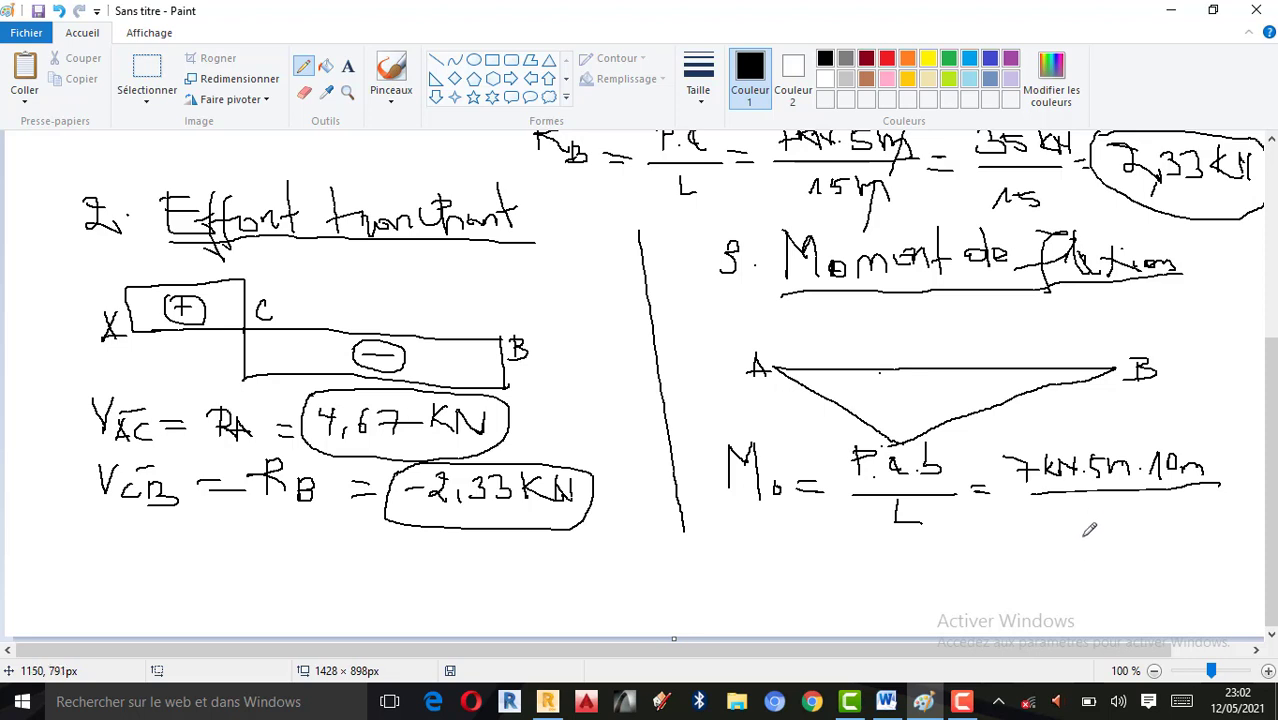
{"action": "left_click_drag", "start_coordinate": [1086, 508], "coordinate": [1082, 535]}
{"action": "mouse_move", "coordinate": [1104, 504]}
{"action": "left_mouse_down"}
{"action": "mouse_move", "coordinate": [1104, 528]}
{"action": "mouse_move", "coordinate": [1124, 498]}
{"action": "mouse_move", "coordinate": [1132, 508]}
{"action": "left_mouse_up"}
{"action": "left_click_drag", "start_coordinate": [1132, 508], "coordinate": [1139, 532]}
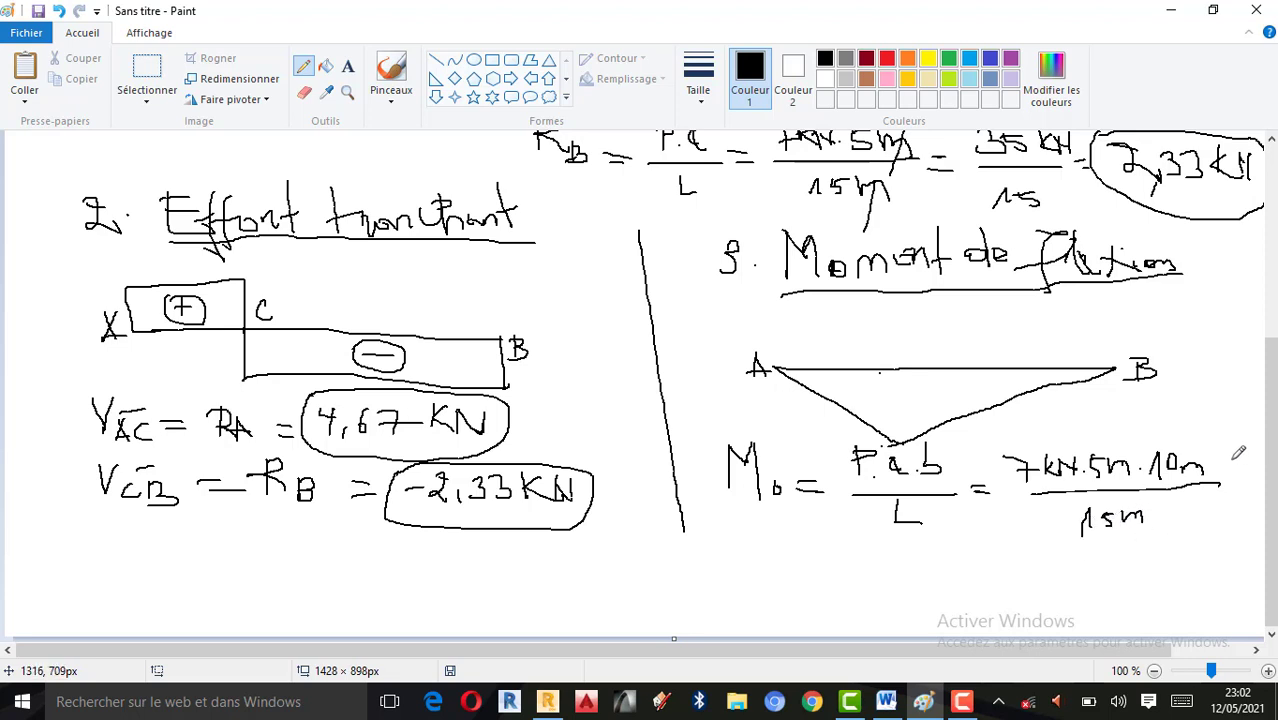
{"action": "left_click_drag", "start_coordinate": [1217, 447], "coordinate": [1116, 547]}
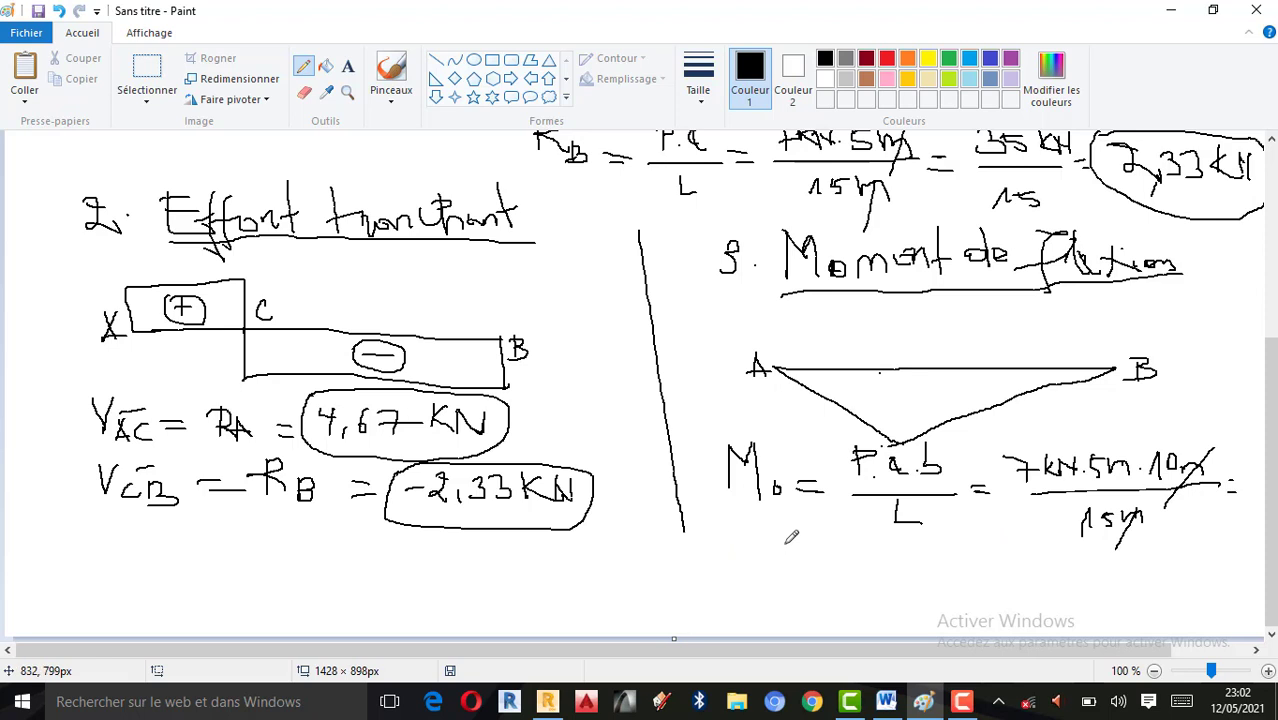
Step: Handwrite a second moment line below the formula reading M_0 = 350 KNm over 15, followed by an equals sign
{"action": "mouse_move", "coordinate": [723, 549]}
{"action": "left_mouse_down"}
{"action": "mouse_move", "coordinate": [724, 512]}
{"action": "mouse_move", "coordinate": [746, 510]}
{"action": "mouse_move", "coordinate": [756, 549]}
{"action": "left_mouse_up"}
{"action": "left_click_drag", "start_coordinate": [762, 532], "coordinate": [798, 548]}
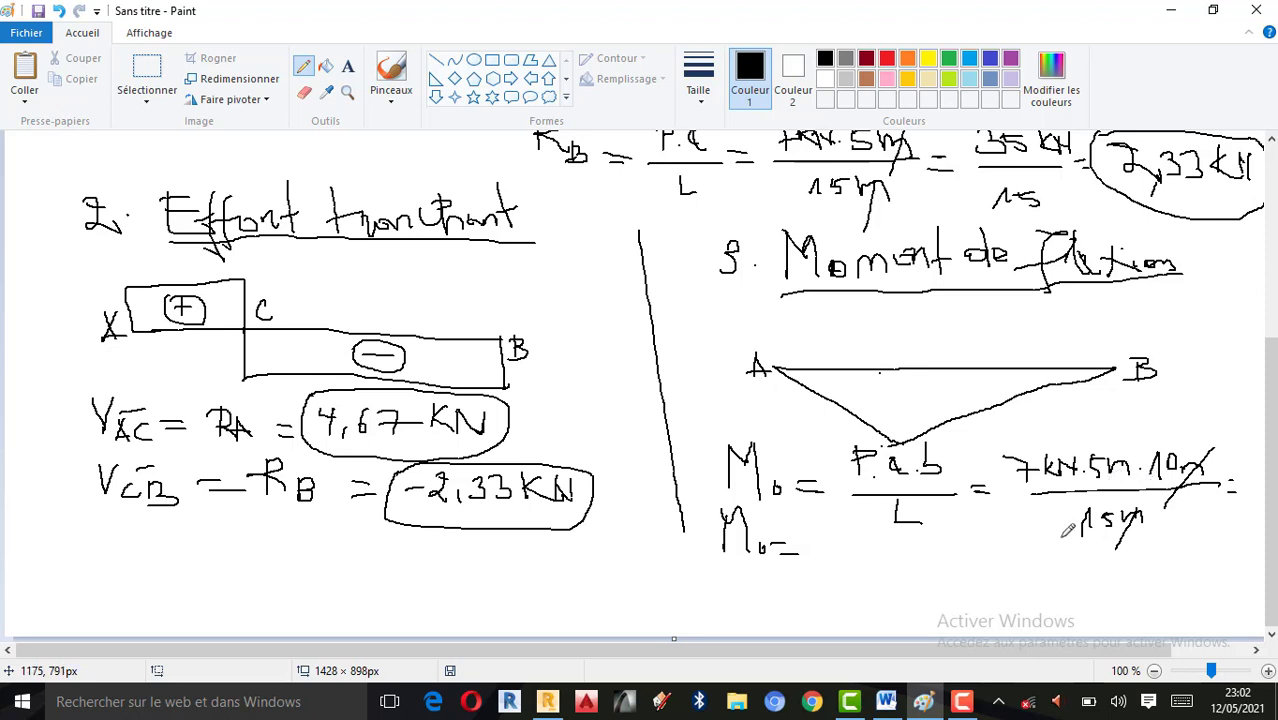
{"action": "mouse_move", "coordinate": [840, 530]}
{"action": "left_mouse_down"}
{"action": "mouse_move", "coordinate": [858, 538]}
{"action": "mouse_move", "coordinate": [842, 550]}
{"action": "mouse_move", "coordinate": [890, 538]}
{"action": "mouse_move", "coordinate": [875, 530]}
{"action": "mouse_move", "coordinate": [935, 541]}
{"action": "left_mouse_up"}
{"action": "left_click_drag", "start_coordinate": [935, 541], "coordinate": [954, 545]}
{"action": "mouse_move", "coordinate": [954, 545]}
{"action": "left_mouse_down"}
{"action": "mouse_move", "coordinate": [956, 527]}
{"action": "mouse_move", "coordinate": [982, 546]}
{"action": "left_mouse_up"}
{"action": "mouse_move", "coordinate": [843, 562]}
{"action": "left_mouse_down"}
{"action": "mouse_move", "coordinate": [956, 554]}
{"action": "mouse_move", "coordinate": [882, 565]}
{"action": "mouse_move", "coordinate": [878, 585]}
{"action": "mouse_move", "coordinate": [916, 562]}
{"action": "mouse_move", "coordinate": [1005, 556]}
{"action": "mouse_move", "coordinate": [1006, 567]}
{"action": "left_mouse_up"}
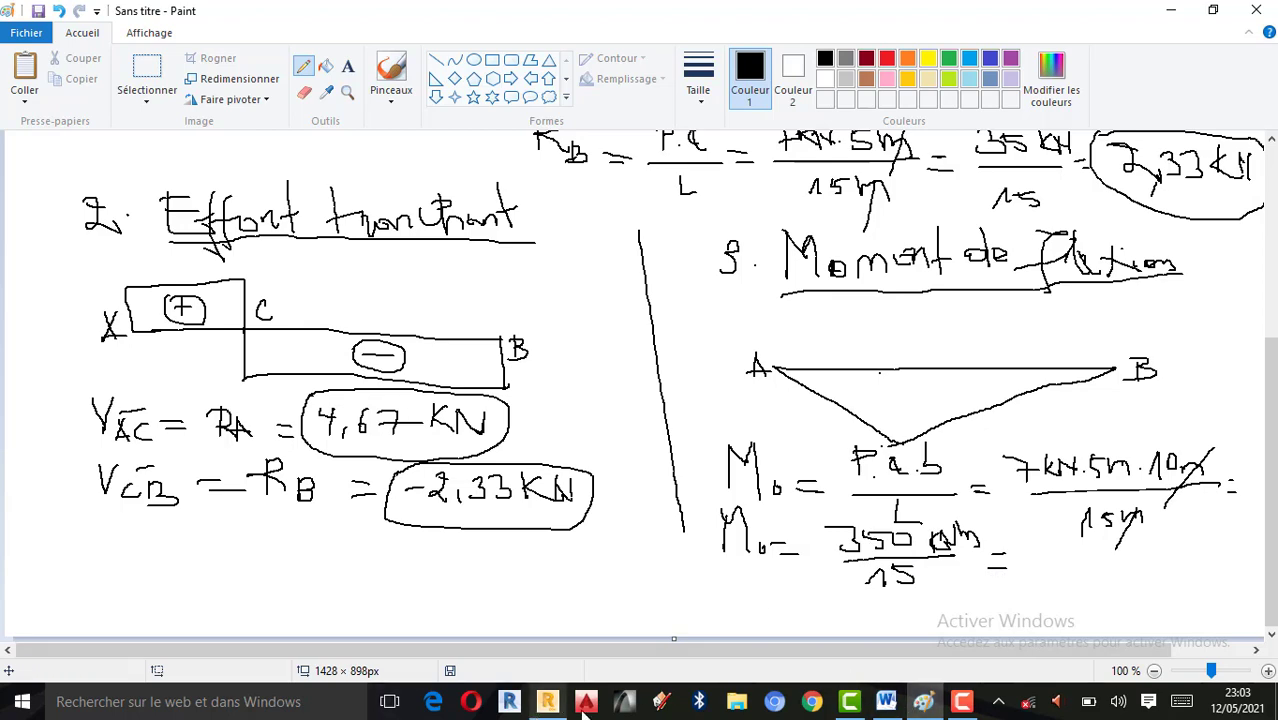
Step: Open the Windows calculator and divide 350 by 15
{"action": "left_click", "coordinate": [312, 702]}
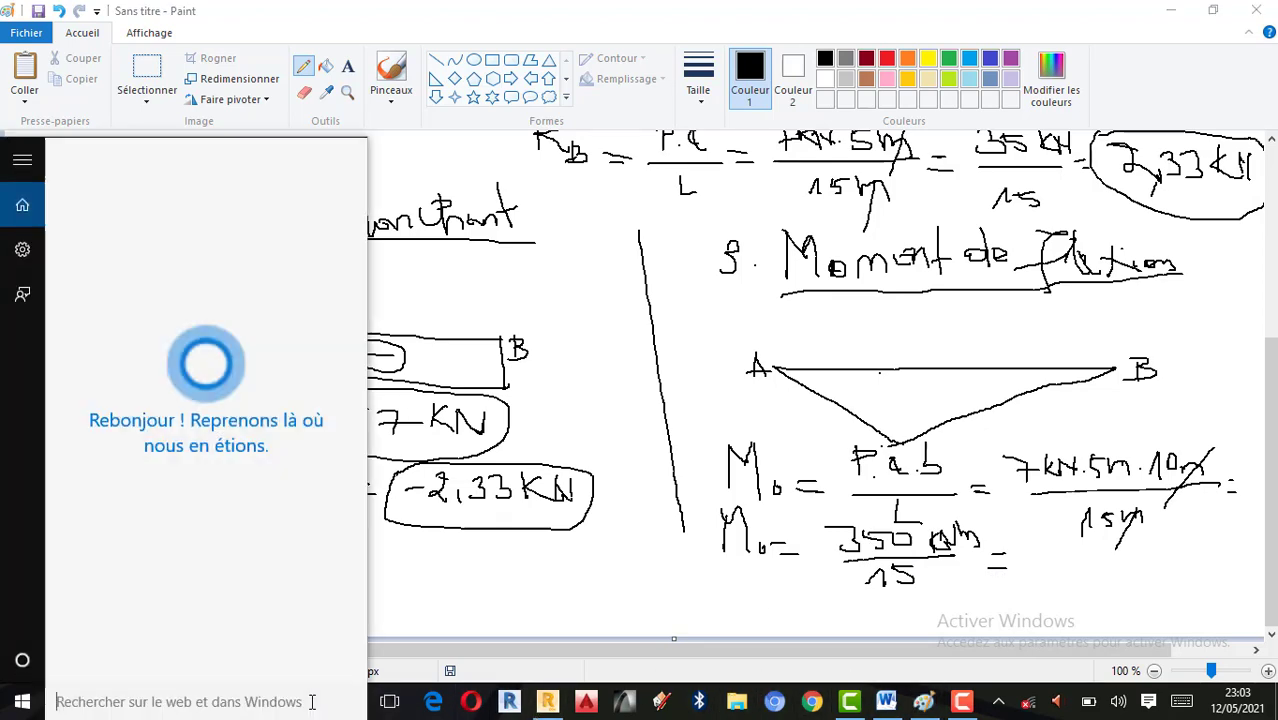
{"action": "type", "text": "calc"}
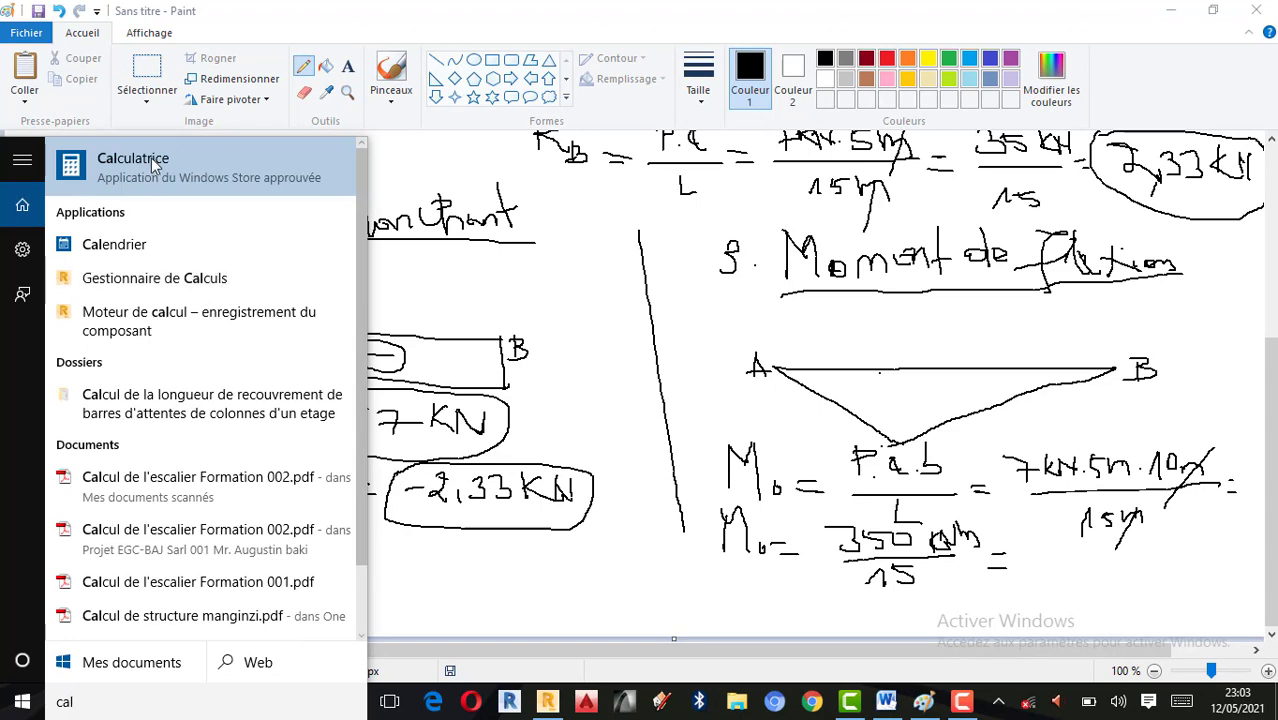
{"action": "key", "text": "Return"}
{"action": "left_click", "coordinate": [306, 559]}
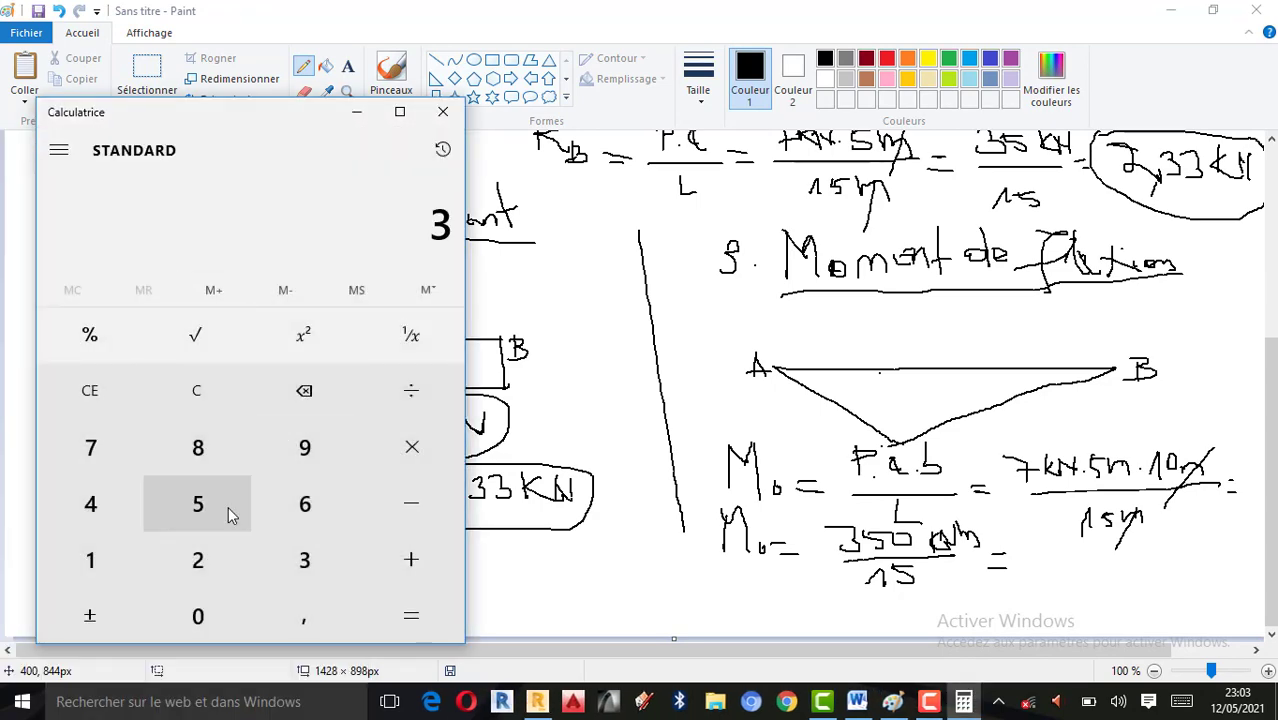
{"action": "left_click", "coordinate": [214, 507]}
{"action": "left_click", "coordinate": [205, 606]}
{"action": "left_click", "coordinate": [411, 390]}
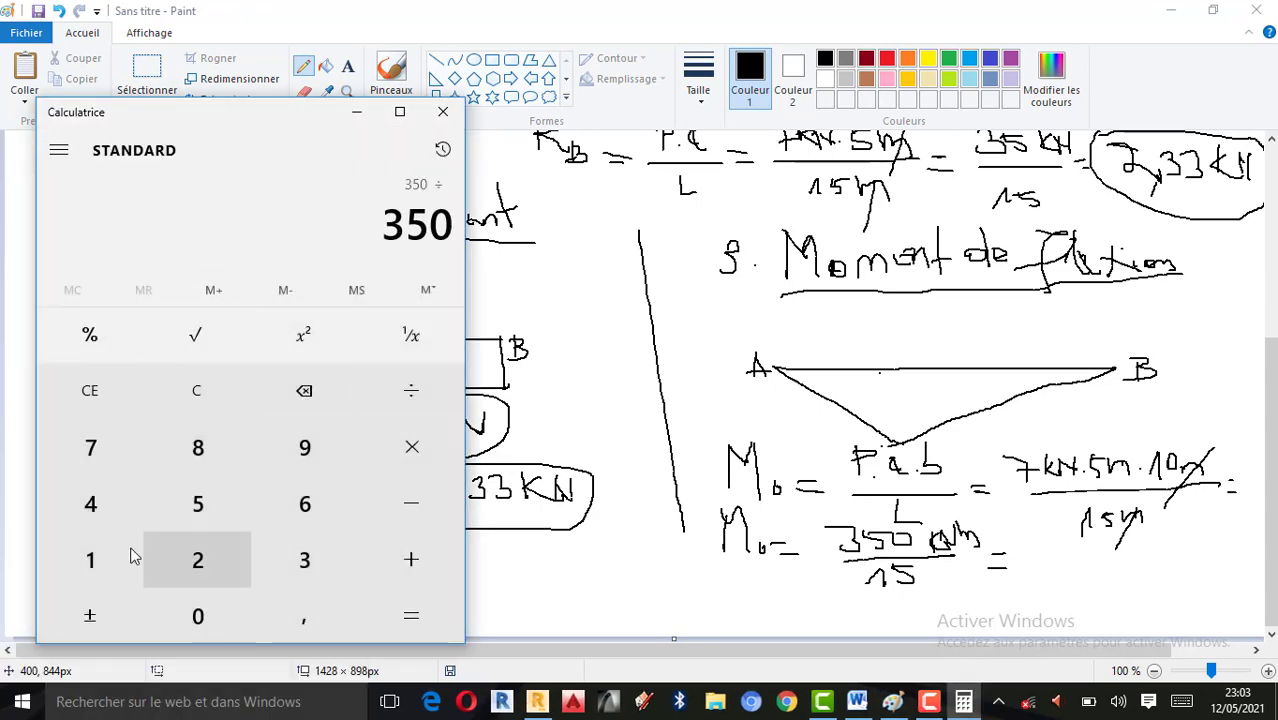
{"action": "left_click", "coordinate": [90, 559]}
{"action": "left_click", "coordinate": [184, 510]}
{"action": "left_click", "coordinate": [389, 619]}
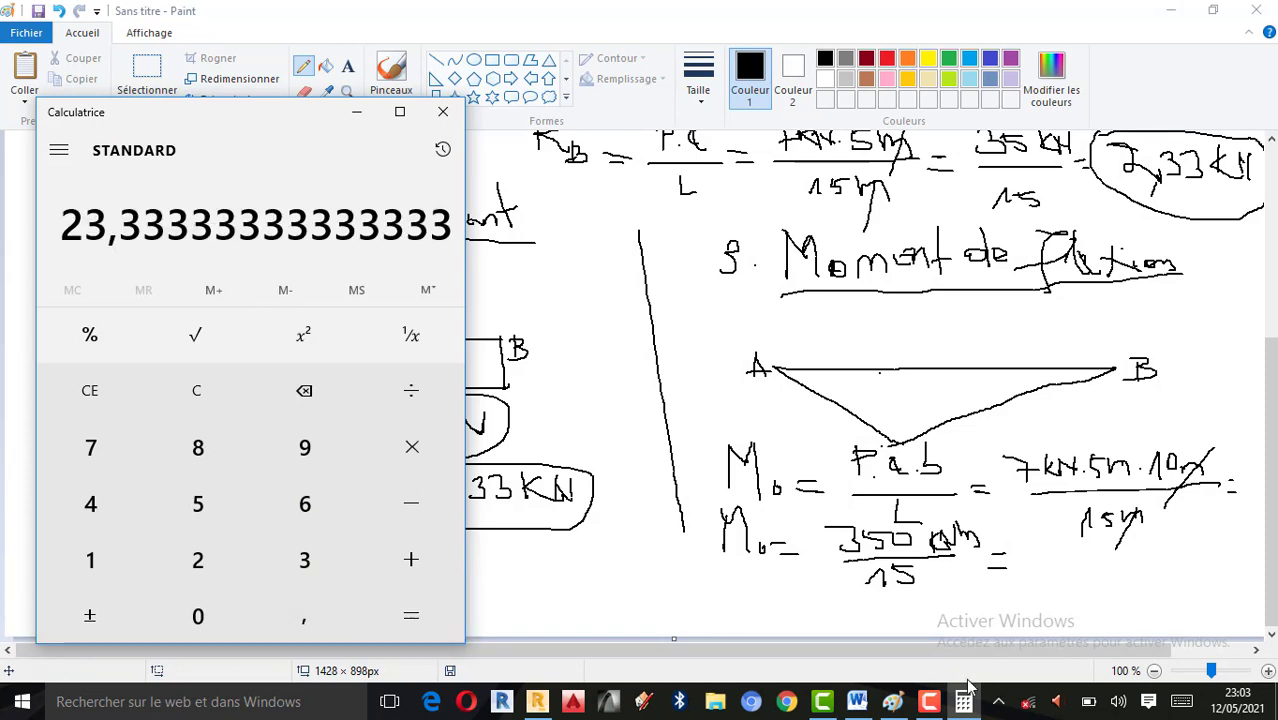
Step: Return to Paint, handwrite the moment result 23,3 KNm at the end of the second M_0 line and circle it
{"action": "left_click", "coordinate": [1030, 558]}
{"action": "mouse_move", "coordinate": [1030, 548]}
{"action": "left_mouse_down"}
{"action": "mouse_move", "coordinate": [1047, 569]}
{"action": "mouse_move", "coordinate": [1063, 548]}
{"action": "mouse_move", "coordinate": [1088, 586]}
{"action": "mouse_move", "coordinate": [1095, 550]}
{"action": "mouse_move", "coordinate": [1150, 576]}
{"action": "mouse_move", "coordinate": [1166, 552]}
{"action": "mouse_move", "coordinate": [1168, 566]}
{"action": "mouse_move", "coordinate": [1202, 564]}
{"action": "mouse_move", "coordinate": [1160, 557]}
{"action": "left_mouse_up"}
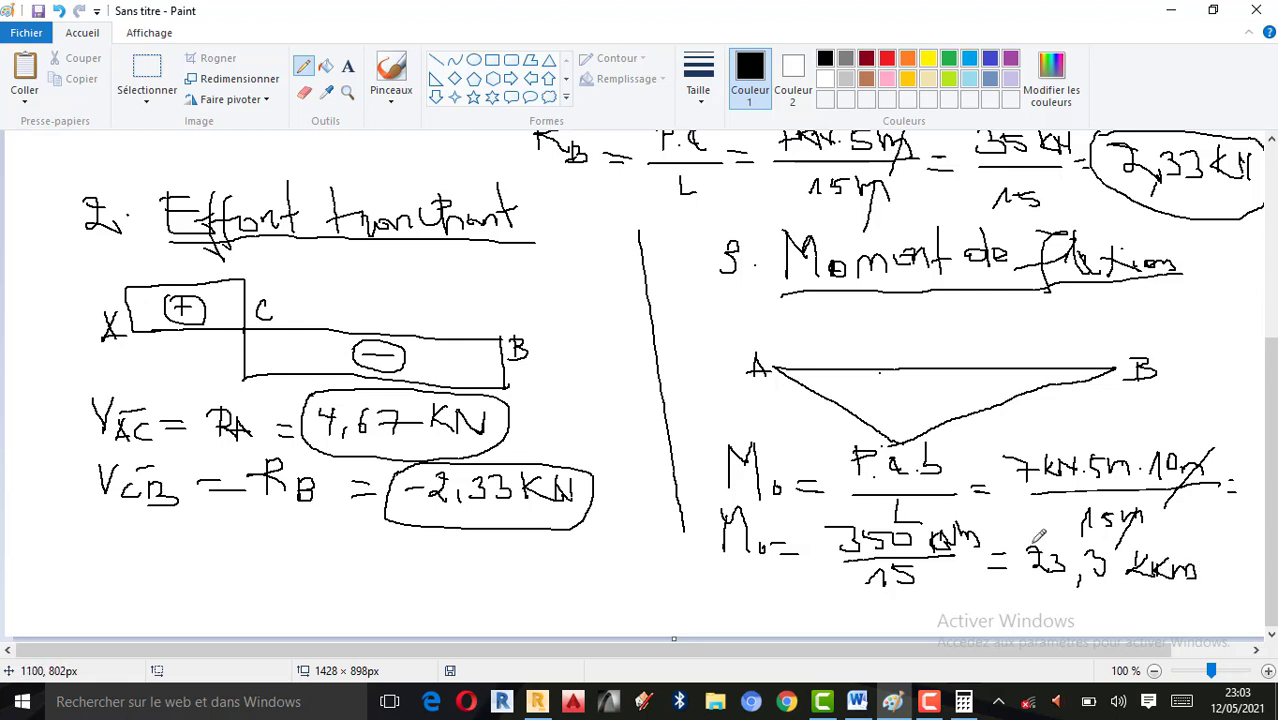
{"action": "mouse_move", "coordinate": [1030, 528]}
{"action": "left_mouse_down"}
{"action": "mouse_move", "coordinate": [1014, 550]}
{"action": "mouse_move", "coordinate": [1115, 588]}
{"action": "mouse_move", "coordinate": [1214, 582]}
{"action": "mouse_move", "coordinate": [1198, 542]}
{"action": "mouse_move", "coordinate": [1030, 527]}
{"action": "left_mouse_up"}
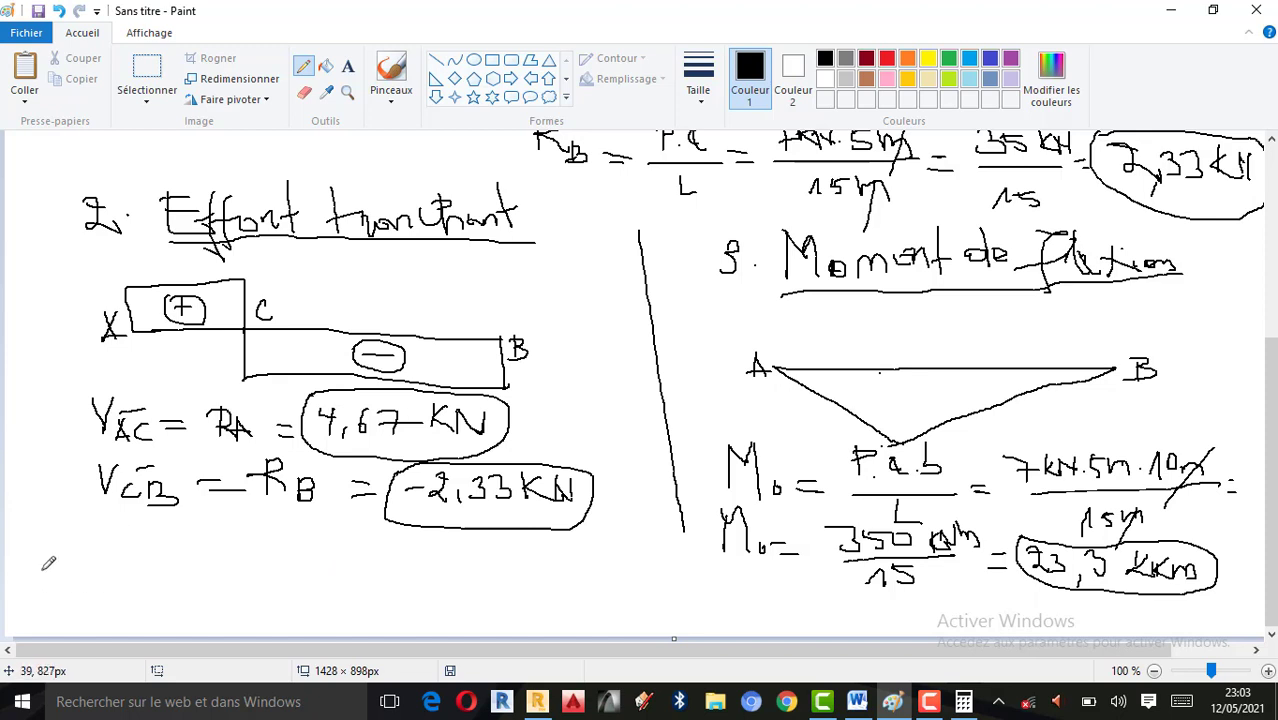
Step: Handwrite the mid-span load case below the shear force results: Si a = b = L/2; R_A = P/2; M_0 = P.L/4
{"action": "mouse_move", "coordinate": [48, 563]}
{"action": "left_mouse_down"}
{"action": "mouse_move", "coordinate": [34, 588]}
{"action": "mouse_move", "coordinate": [59, 569]}
{"action": "mouse_move", "coordinate": [92, 589]}
{"action": "mouse_move", "coordinate": [238, 579]}
{"action": "mouse_move", "coordinate": [220, 602]}
{"action": "left_mouse_up"}
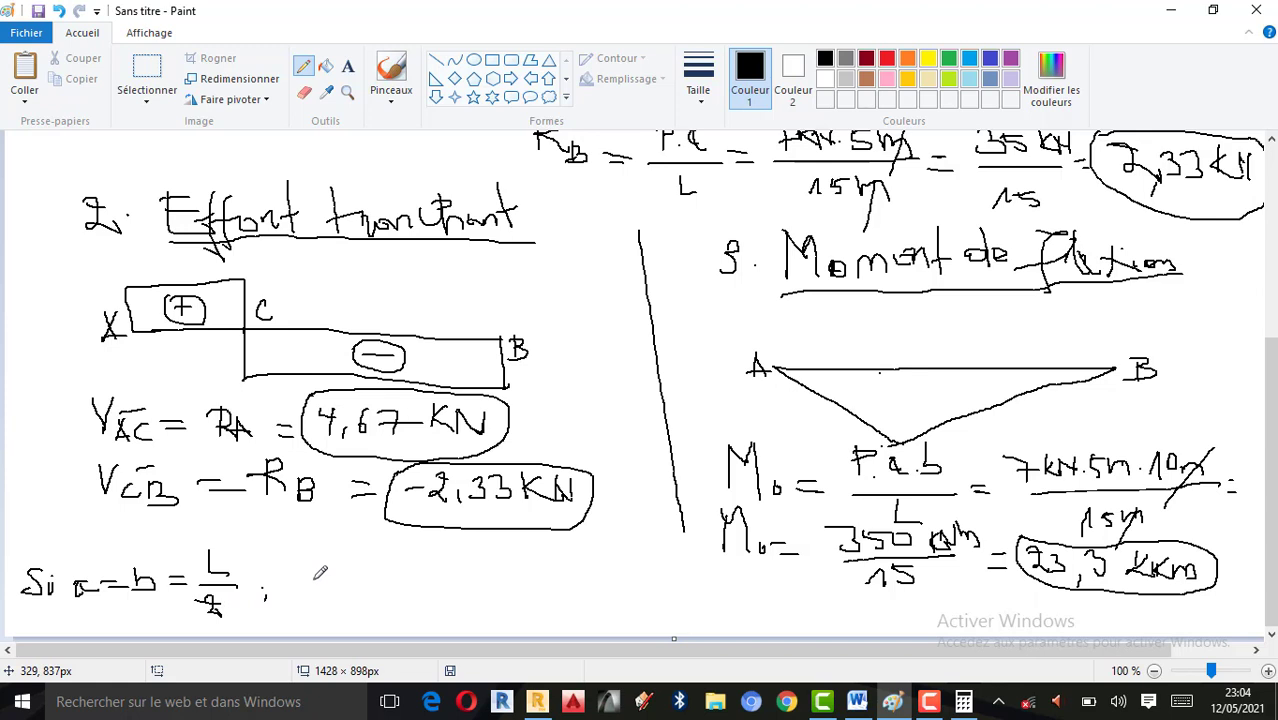
{"action": "mouse_move", "coordinate": [313, 560]}
{"action": "left_mouse_down"}
{"action": "mouse_move", "coordinate": [316, 590]}
{"action": "mouse_move", "coordinate": [320, 565]}
{"action": "mouse_move", "coordinate": [334, 578]}
{"action": "mouse_move", "coordinate": [325, 591]}
{"action": "mouse_move", "coordinate": [352, 592]}
{"action": "mouse_move", "coordinate": [382, 572]}
{"action": "mouse_move", "coordinate": [421, 578]}
{"action": "mouse_move", "coordinate": [430, 549]}
{"action": "mouse_move", "coordinate": [424, 566]}
{"action": "mouse_move", "coordinate": [447, 586]}
{"action": "mouse_move", "coordinate": [440, 614]}
{"action": "left_mouse_up"}
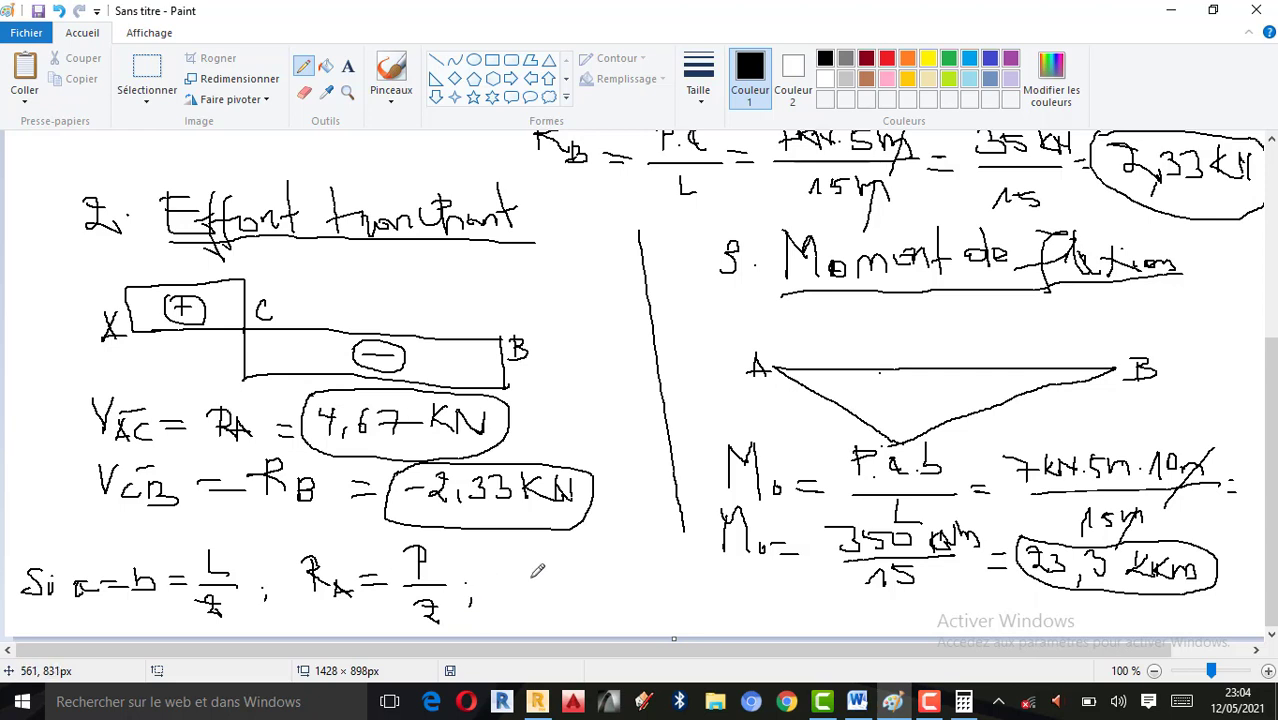
{"action": "mouse_move", "coordinate": [520, 557]}
{"action": "left_mouse_down"}
{"action": "mouse_move", "coordinate": [516, 598]}
{"action": "mouse_move", "coordinate": [534, 565]}
{"action": "mouse_move", "coordinate": [545, 599]}
{"action": "mouse_move", "coordinate": [631, 596]}
{"action": "left_mouse_up"}
{"action": "mouse_move", "coordinate": [630, 565]}
{"action": "left_mouse_down"}
{"action": "mouse_move", "coordinate": [646, 566]}
{"action": "mouse_move", "coordinate": [633, 580]}
{"action": "left_mouse_up"}
{"action": "scroll", "coordinate": [263, 265], "scroll_direction": "up", "scroll_amount": 3}
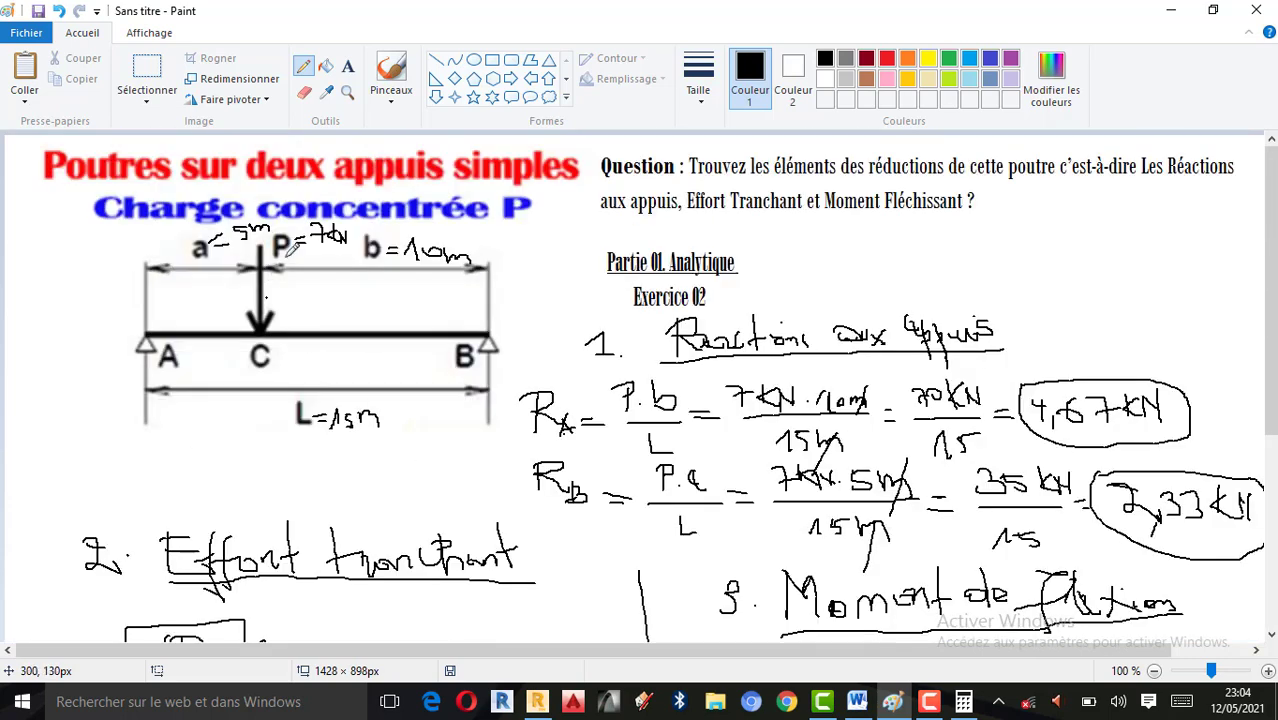
{"action": "scroll", "coordinate": [298, 265], "scroll_direction": "down", "scroll_amount": 3}
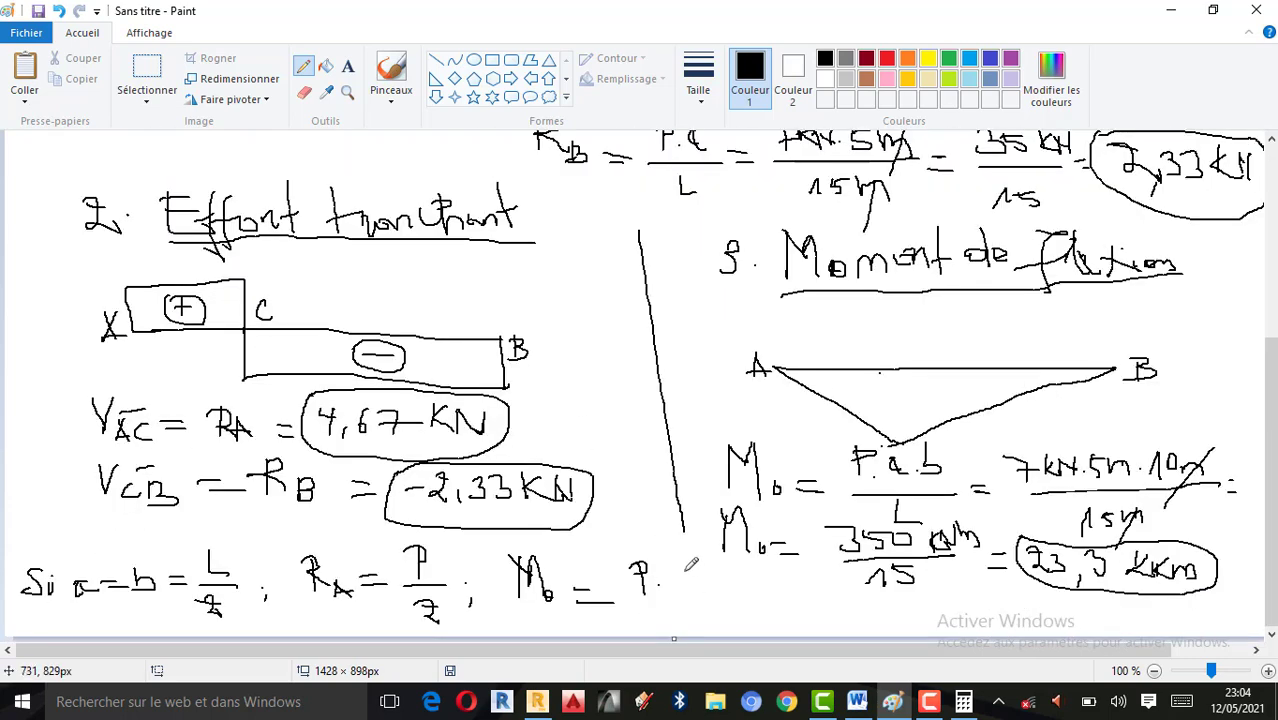
{"action": "left_click_drag", "start_coordinate": [667, 558], "coordinate": [700, 580]}
{"action": "mouse_move", "coordinate": [633, 605]}
{"action": "left_mouse_down"}
{"action": "mouse_move", "coordinate": [706, 604]}
{"action": "mouse_move", "coordinate": [668, 628]}
{"action": "mouse_move", "coordinate": [656, 614]}
{"action": "mouse_move", "coordinate": [681, 614]}
{"action": "left_mouse_up"}
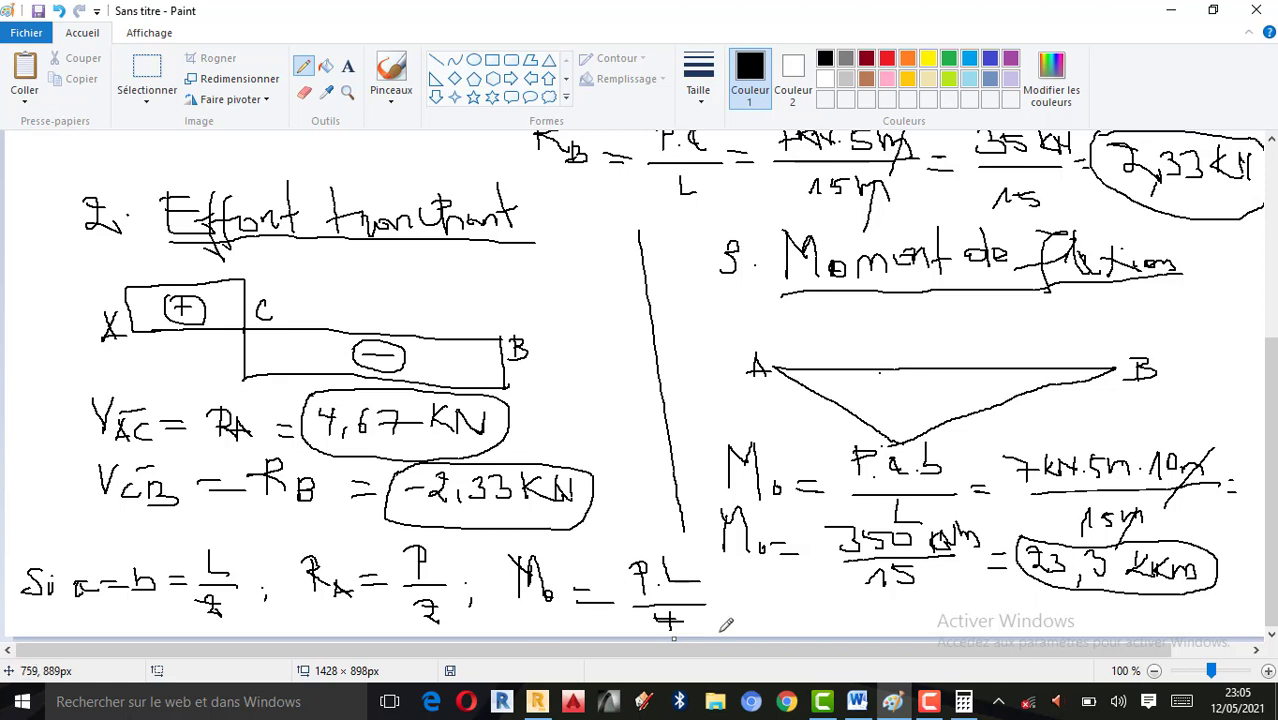
Step: Add a semicolon after the mid-span moment and handwrite the deflection formula f = P.L³ over 48EI
{"action": "left_click_drag", "start_coordinate": [745, 603], "coordinate": [743, 622]}
{"action": "left_click", "coordinate": [743, 584]}
{"action": "mouse_move", "coordinate": [820, 573]}
{"action": "left_mouse_down"}
{"action": "mouse_move", "coordinate": [812, 636]}
{"action": "mouse_move", "coordinate": [822, 612]}
{"action": "mouse_move", "coordinate": [848, 604]}
{"action": "mouse_move", "coordinate": [846, 620]}
{"action": "left_mouse_up"}
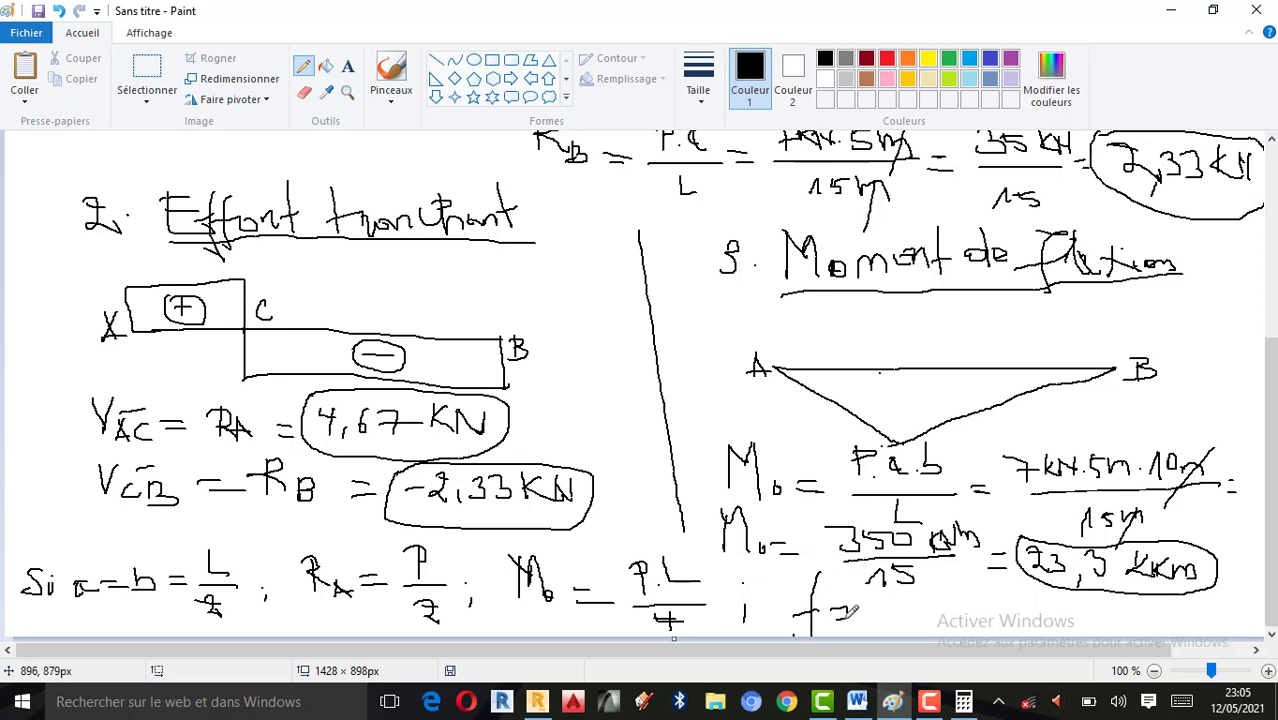
{"action": "mouse_move", "coordinate": [900, 596]}
{"action": "left_mouse_down"}
{"action": "mouse_move", "coordinate": [949, 609]}
{"action": "mouse_move", "coordinate": [957, 586]}
{"action": "left_mouse_up"}
{"action": "left_click", "coordinate": [921, 608]}
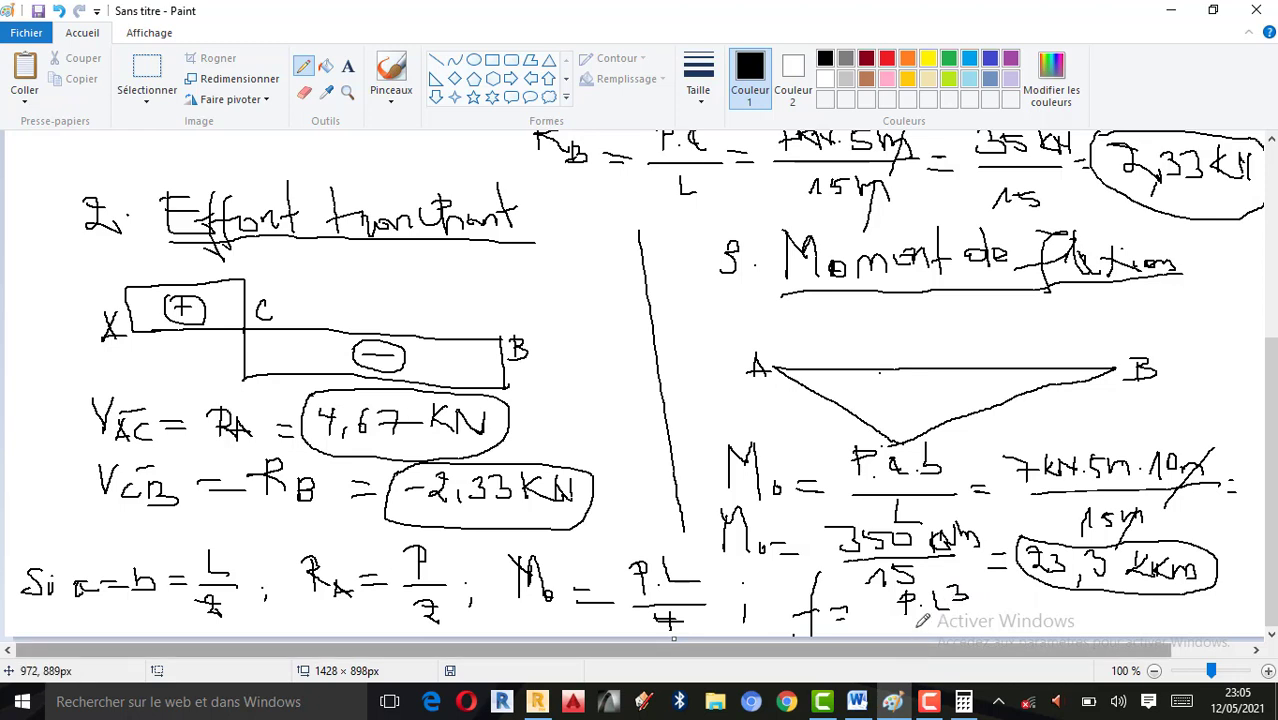
{"action": "left_click_drag", "start_coordinate": [898, 621], "coordinate": [970, 620]}
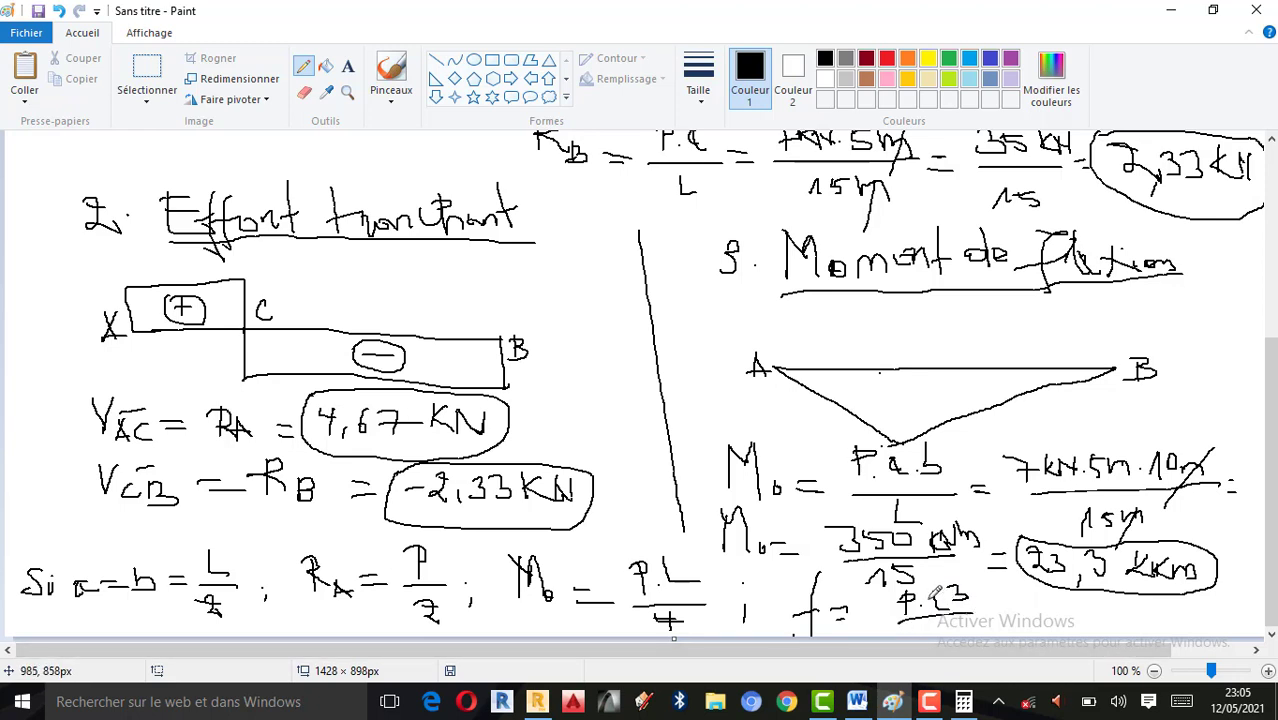
{"action": "mouse_move", "coordinate": [907, 624]}
{"action": "left_mouse_down"}
{"action": "mouse_move", "coordinate": [931, 638]}
{"action": "mouse_move", "coordinate": [952, 612]}
{"action": "mouse_move", "coordinate": [968, 622]}
{"action": "left_mouse_up"}
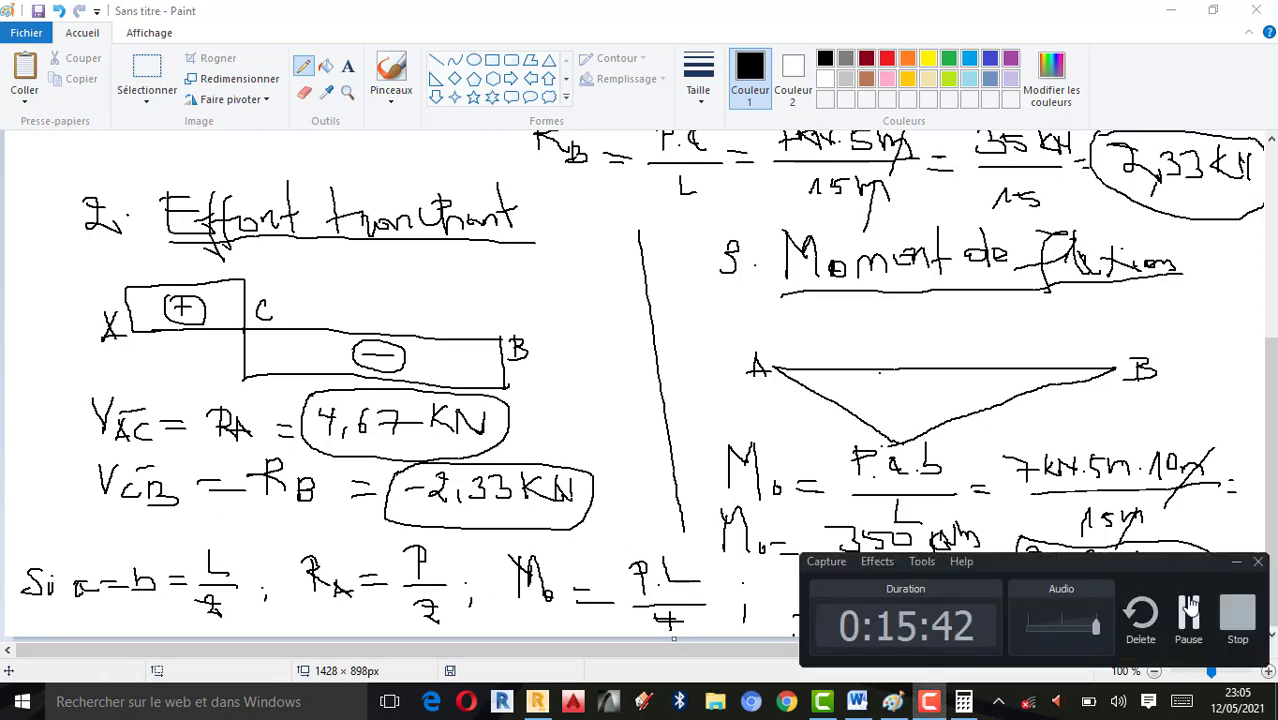
Step: Review the handwritten solution and switch to Autodesk Robot Structural Analysis Professional 2018
{"action": "scroll", "coordinate": [986, 312], "scroll_direction": "up", "scroll_amount": 5}
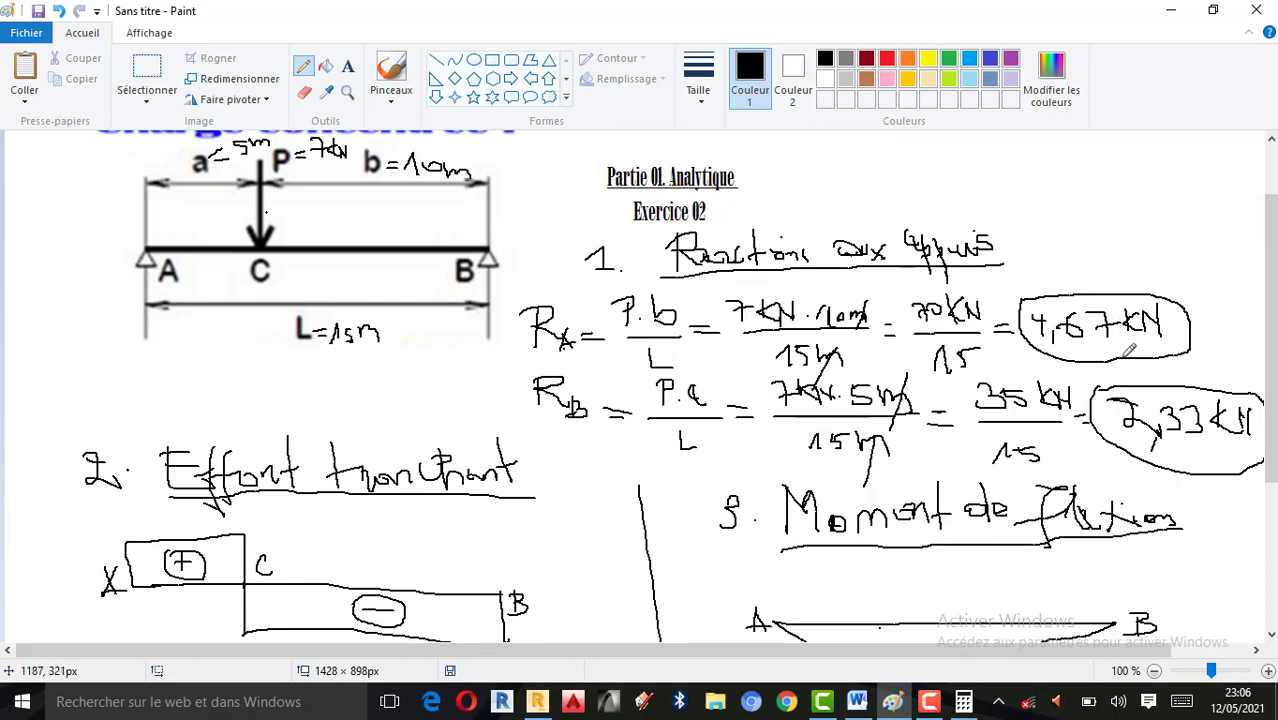
{"action": "scroll", "coordinate": [1140, 395], "scroll_direction": "down", "scroll_amount": 5}
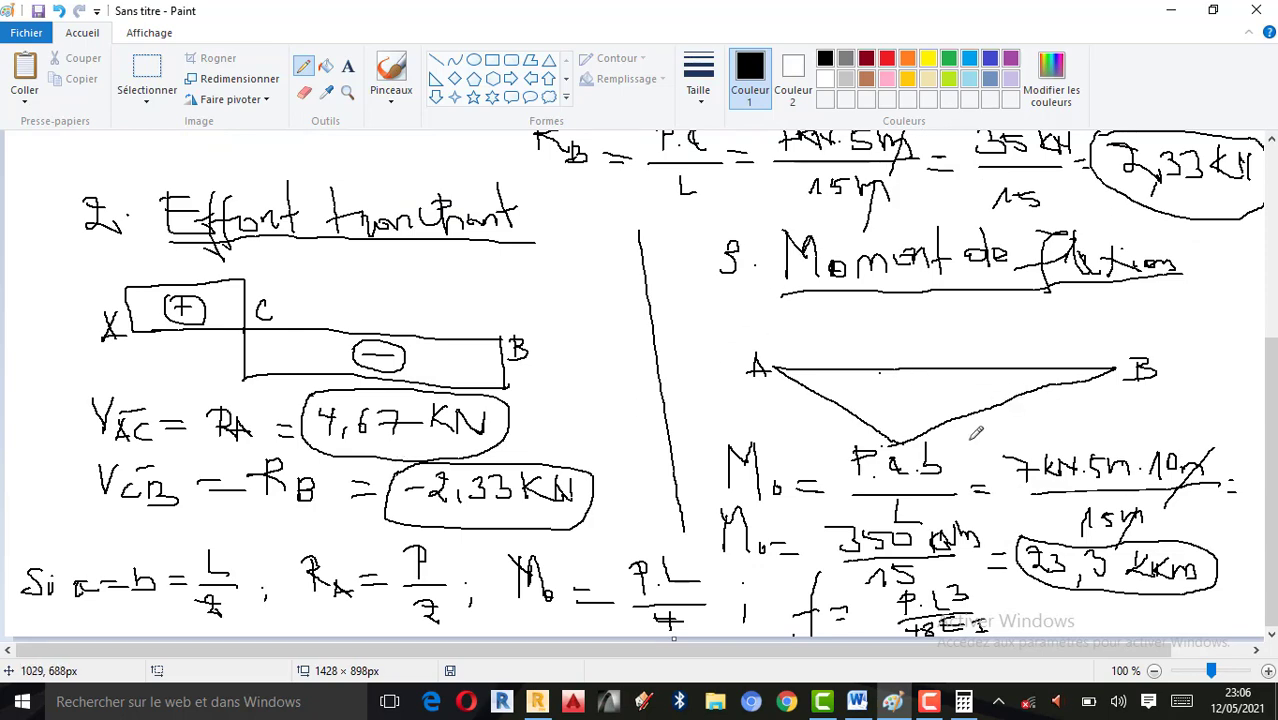
{"action": "scroll", "coordinate": [770, 396], "scroll_direction": "up", "scroll_amount": 5}
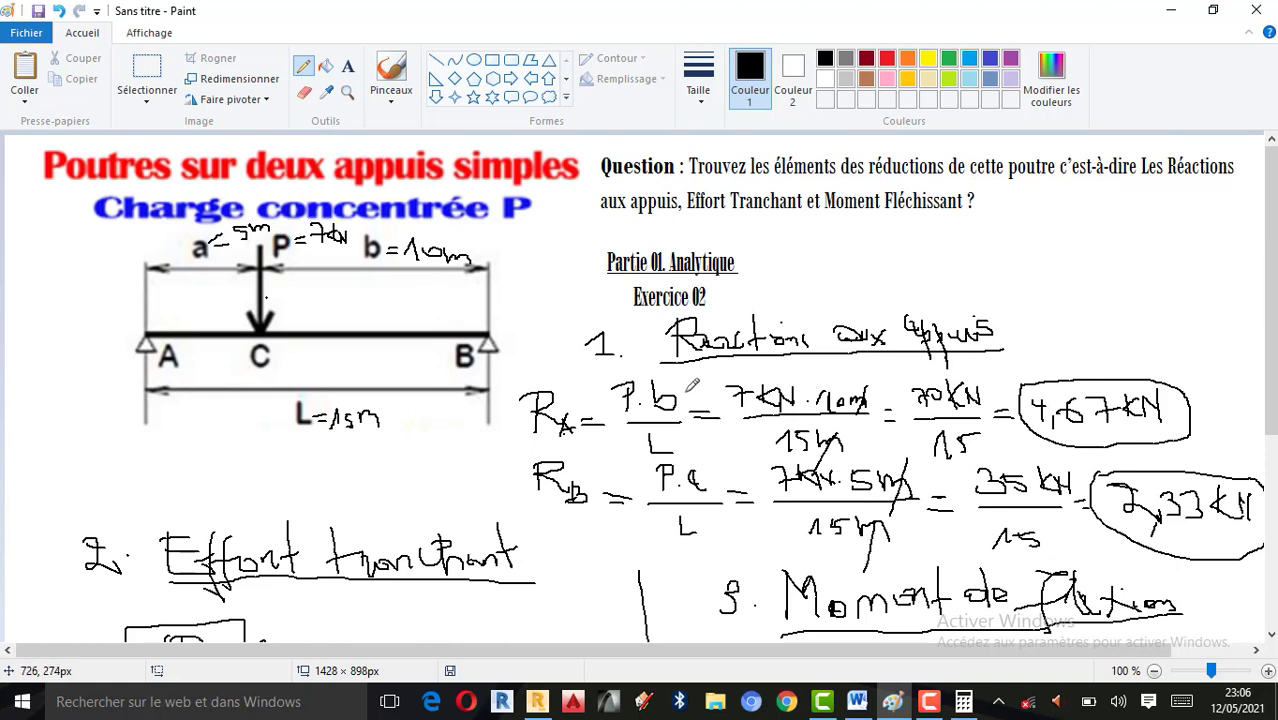
{"action": "left_click", "coordinate": [538, 706]}
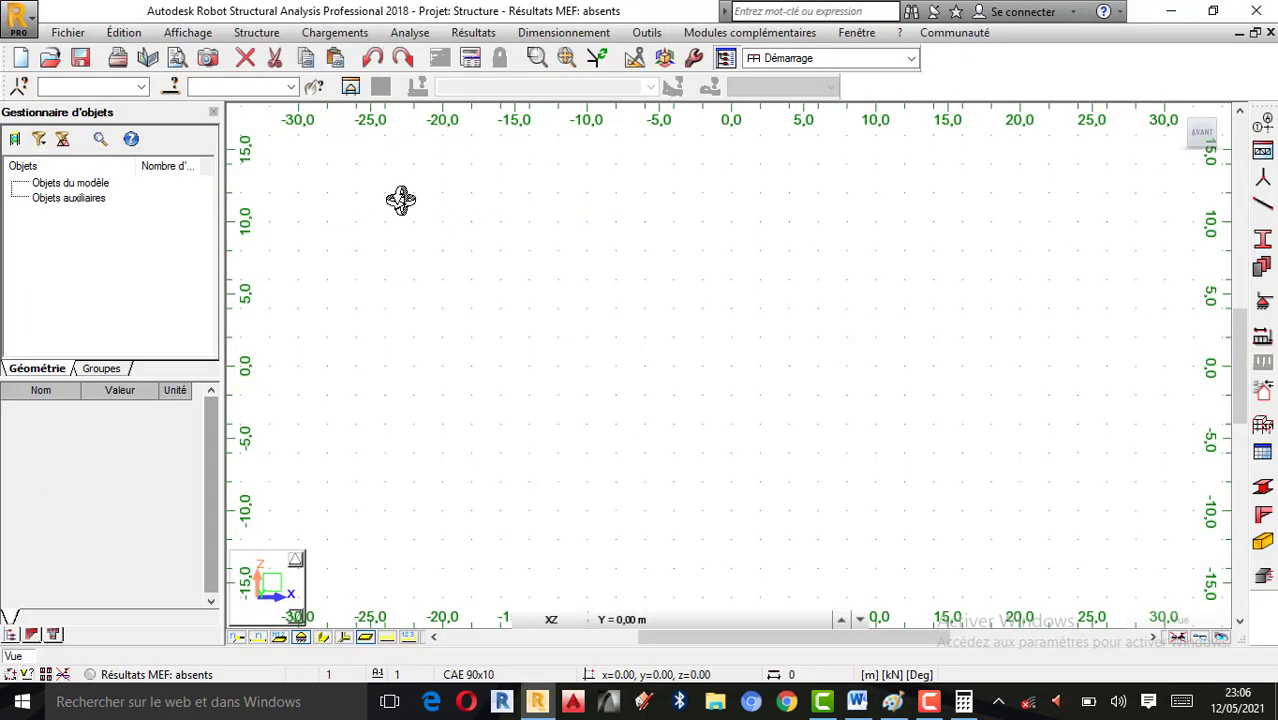
Step: Examine the force unit options in the task preferences and close the preferences without applying a change
{"action": "right_click", "coordinate": [400, 200]}
{"action": "left_click", "coordinate": [388, 209]}
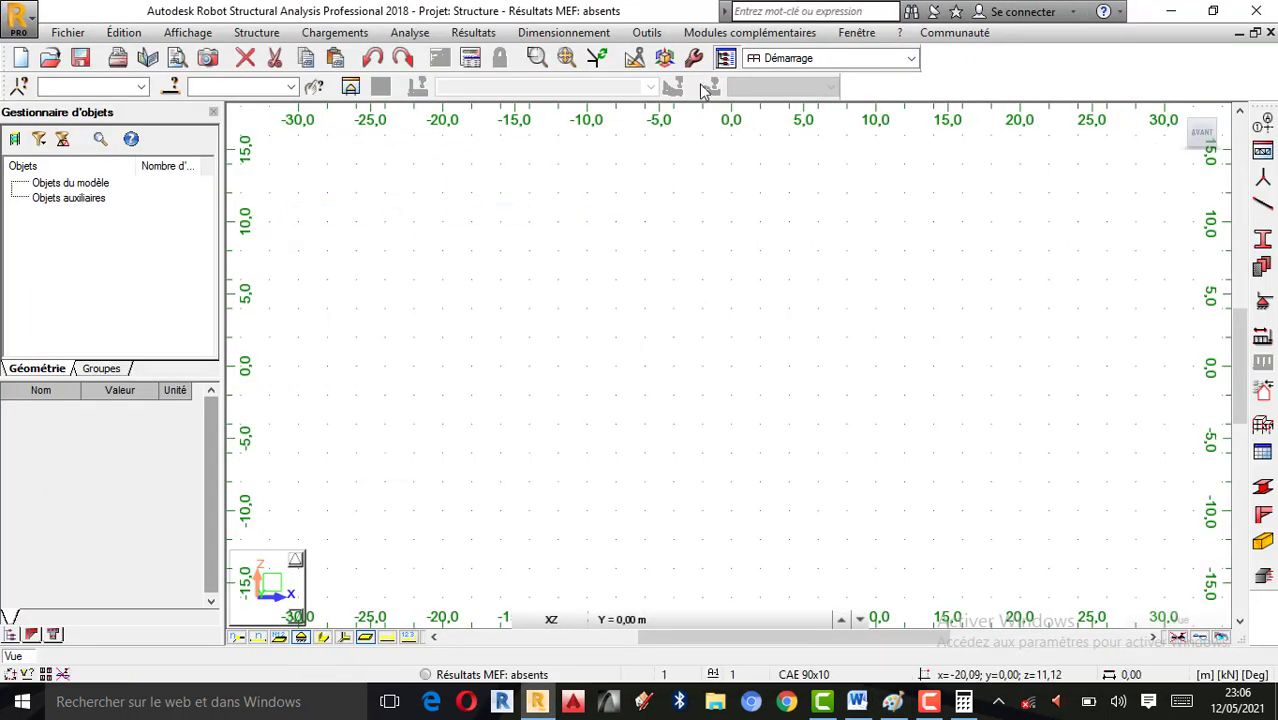
{"action": "left_click", "coordinate": [647, 32]}
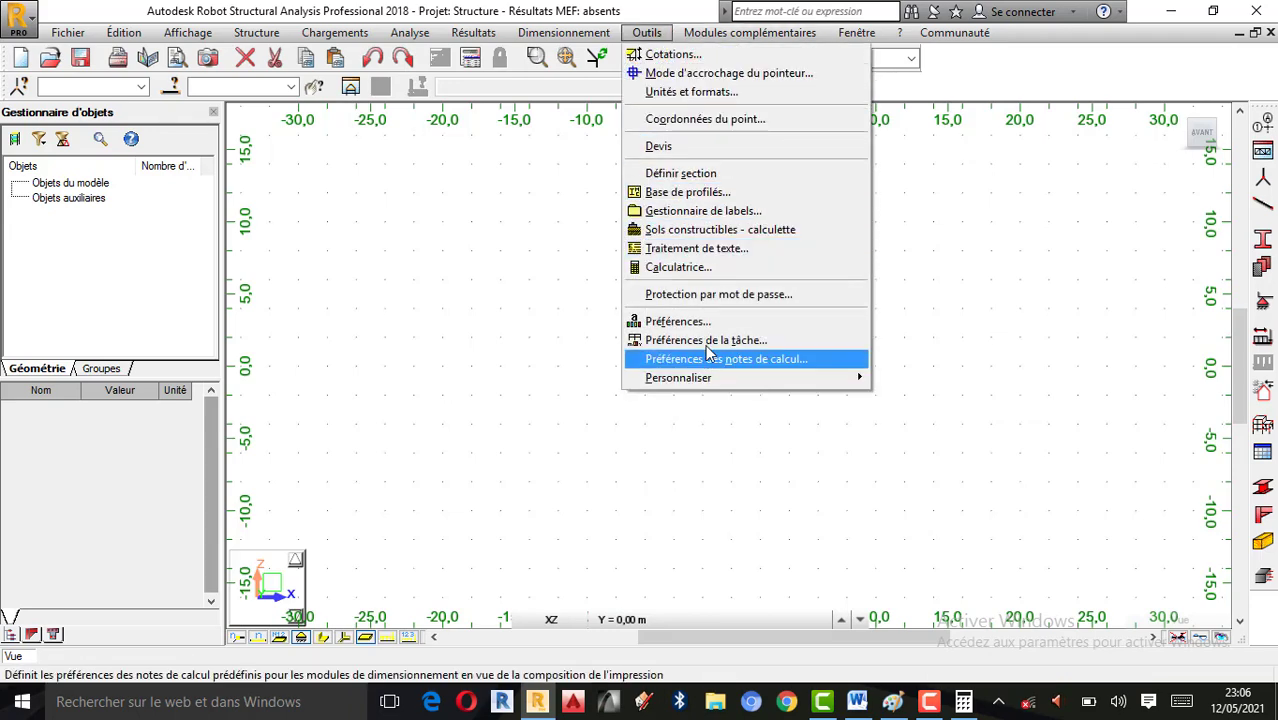
{"action": "left_click", "coordinate": [705, 340]}
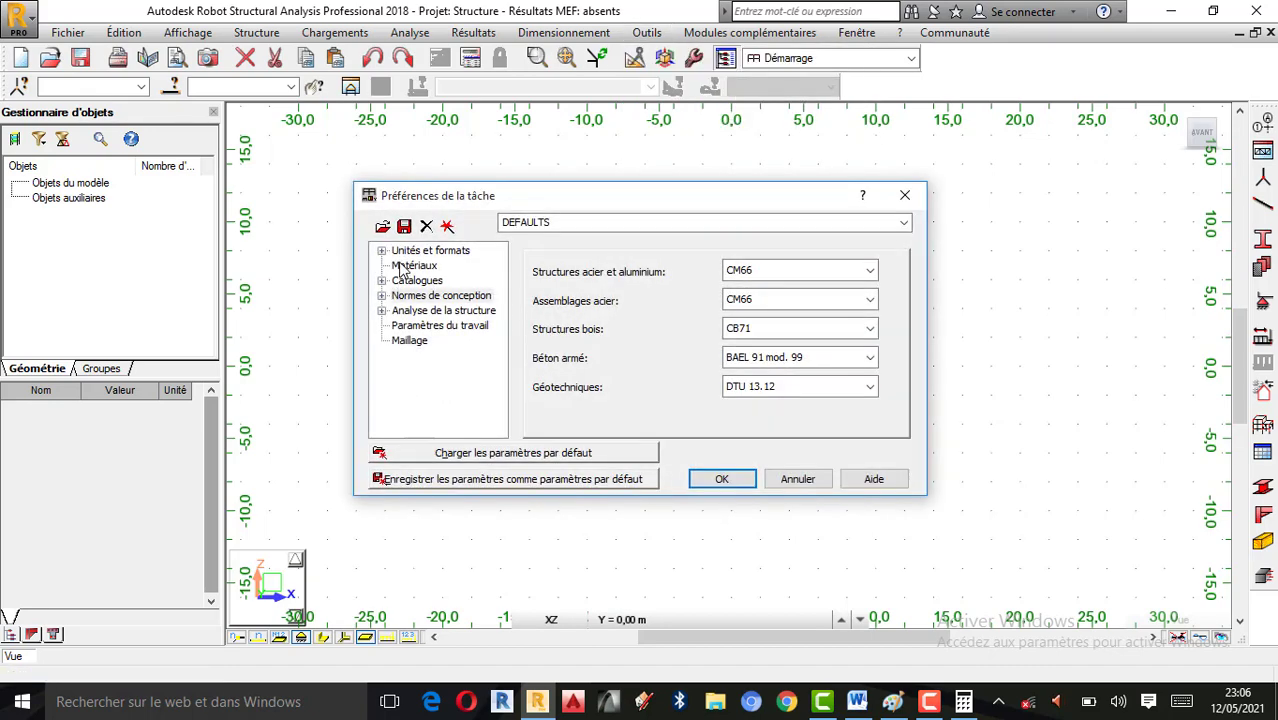
{"action": "left_click", "coordinate": [381, 251]}
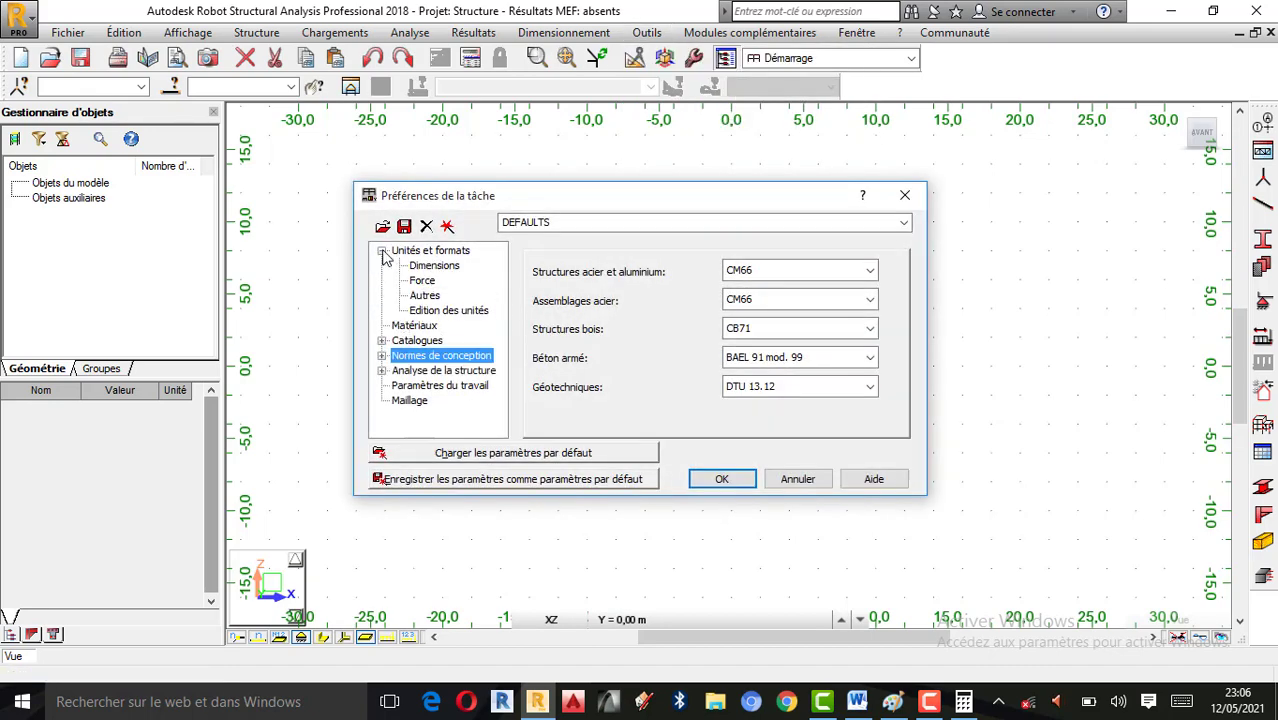
{"action": "left_click", "coordinate": [431, 284]}
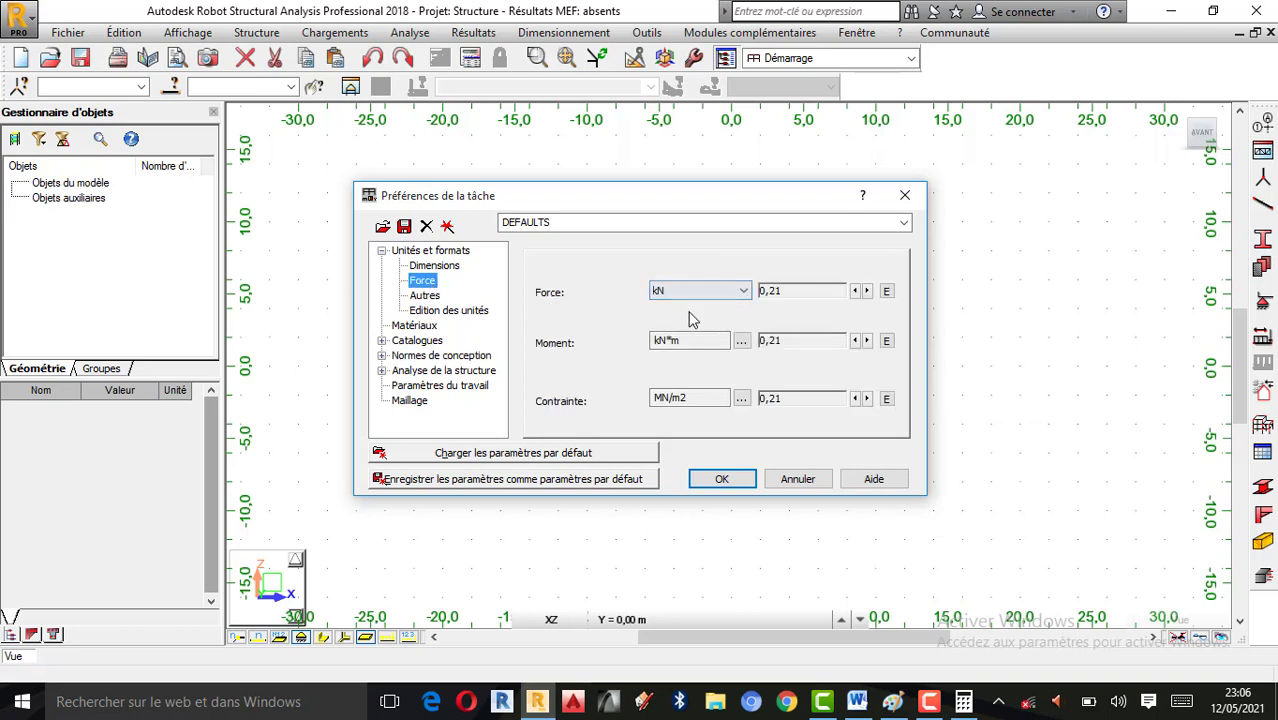
{"action": "left_click", "coordinate": [744, 297]}
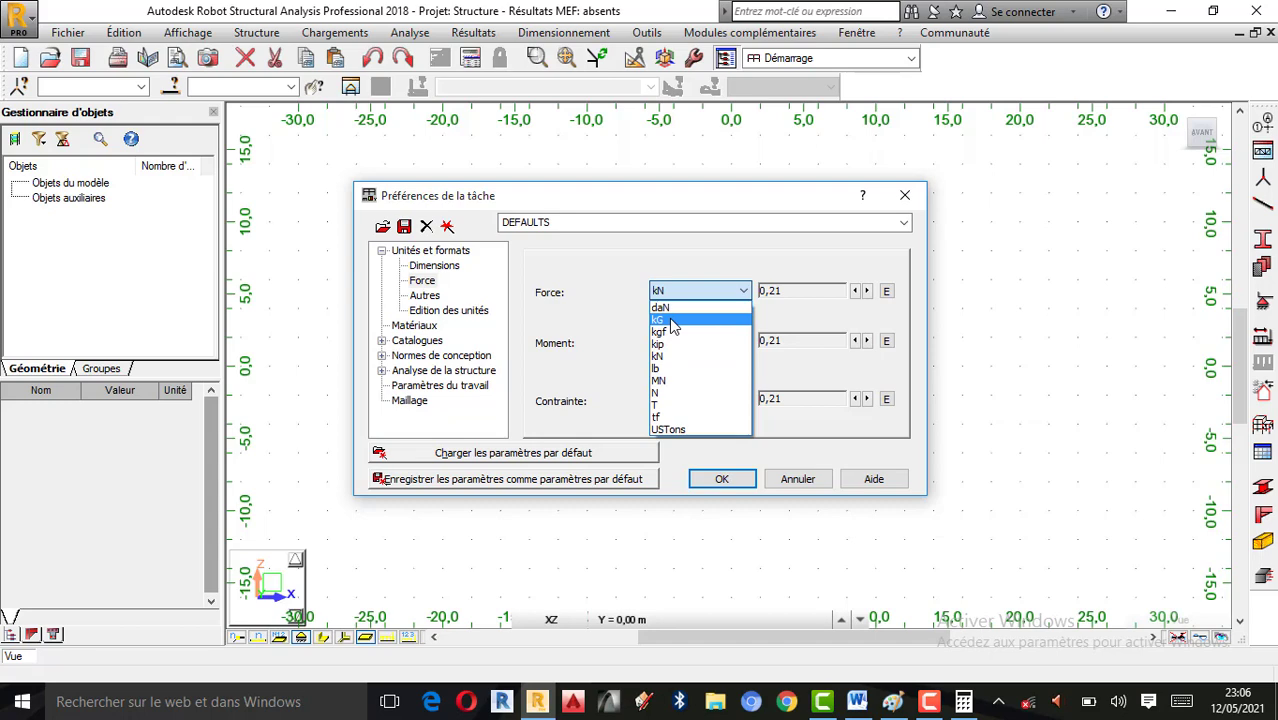
{"action": "left_click", "coordinate": [905, 195]}
{"action": "left_click", "coordinate": [905, 195]}
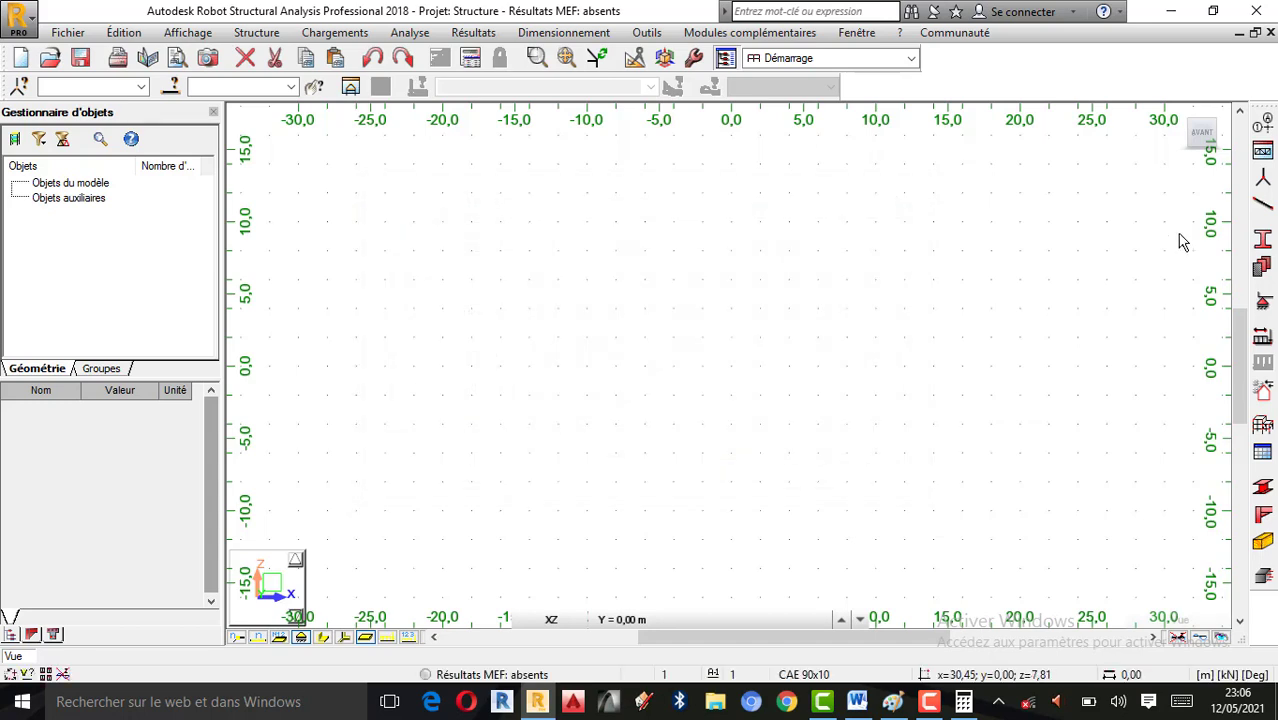
Step: Start the construction lines, check the beam span in Paint, and add X lines from position 0 with one repeat at 15 m spacing
{"action": "left_click", "coordinate": [1262, 127]}
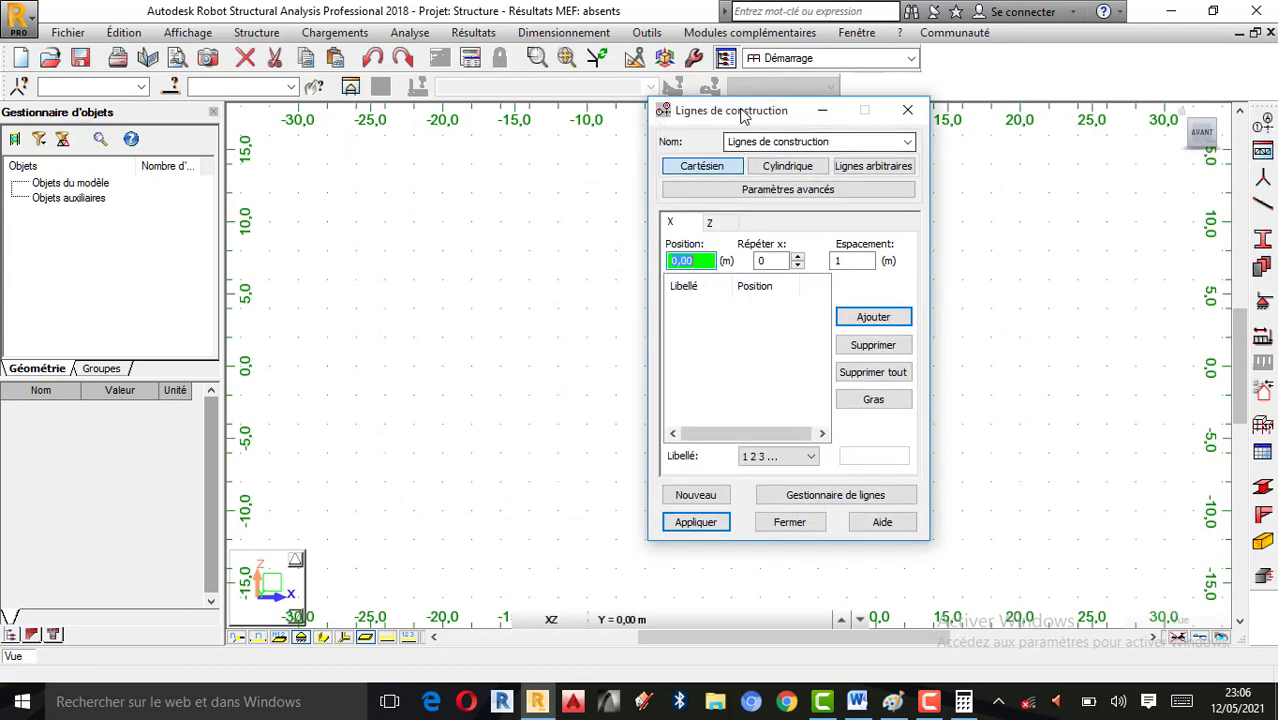
{"action": "left_click_drag", "start_coordinate": [744, 112], "coordinate": [286, 96]}
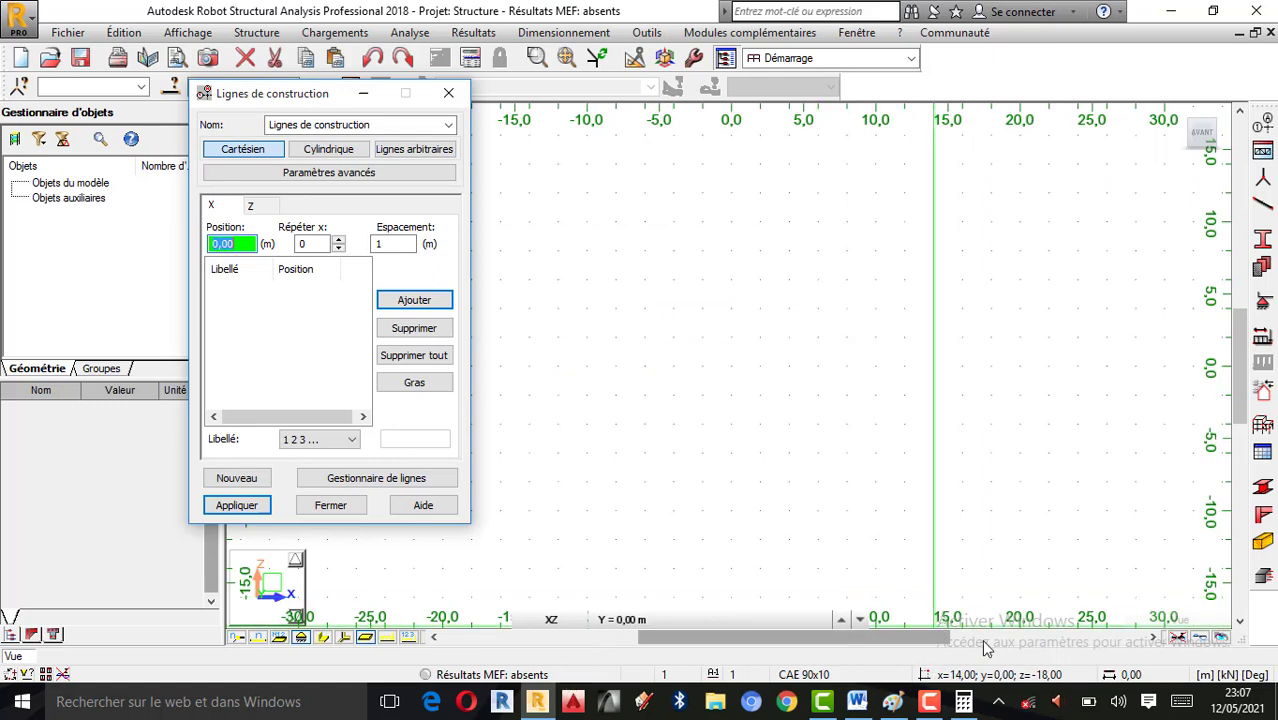
{"action": "left_click", "coordinate": [893, 702]}
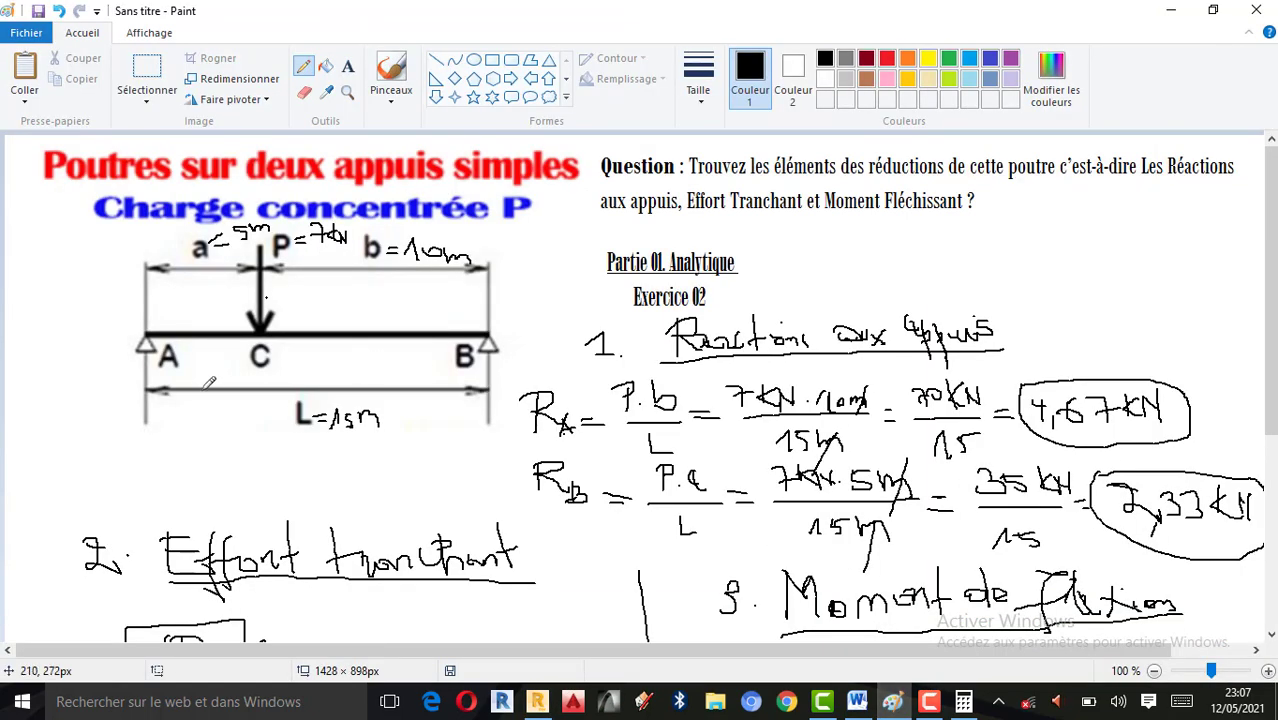
{"action": "left_click", "coordinate": [1170, 12]}
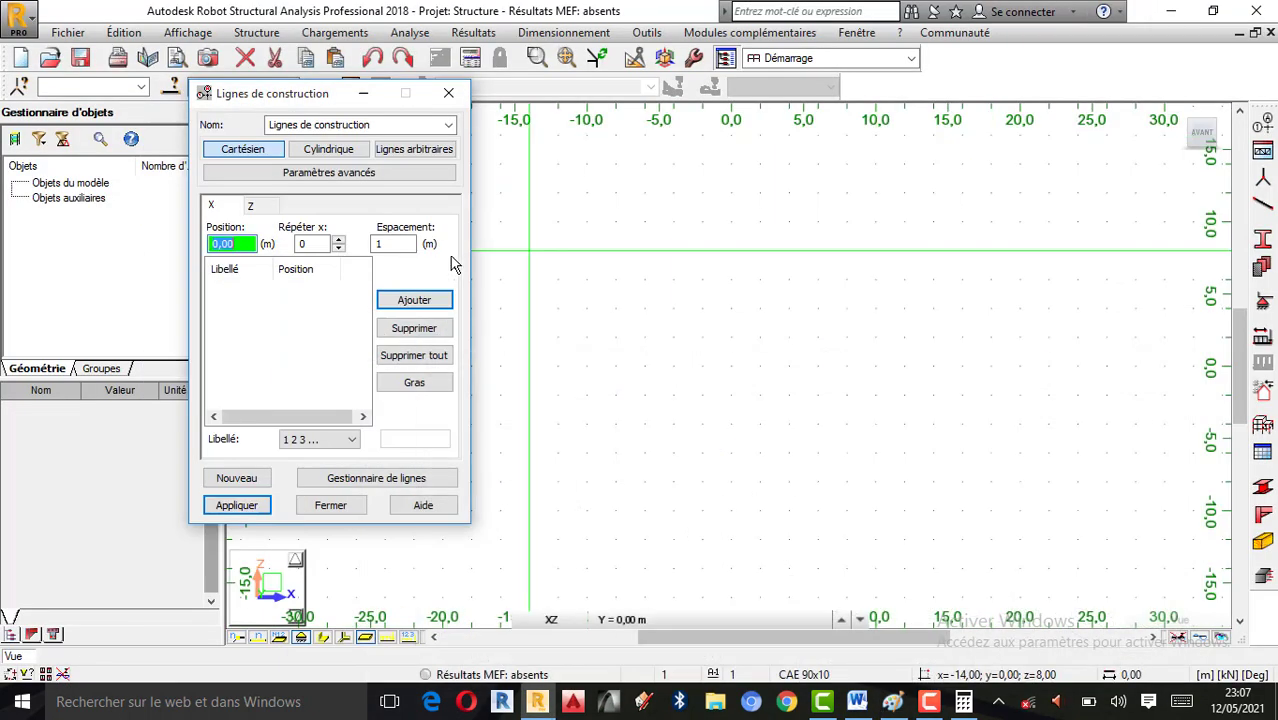
{"action": "left_click", "coordinate": [338, 242]}
{"action": "double_click", "coordinate": [403, 243]}
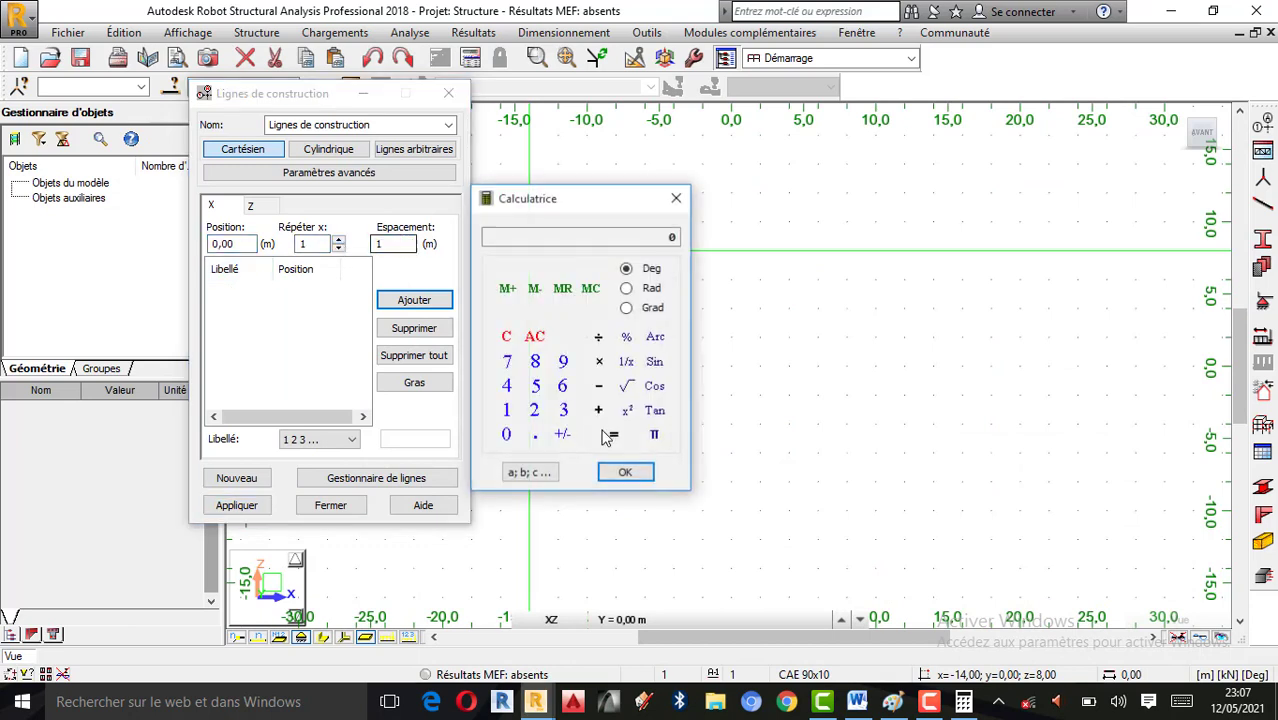
{"action": "type", "text": "15"}
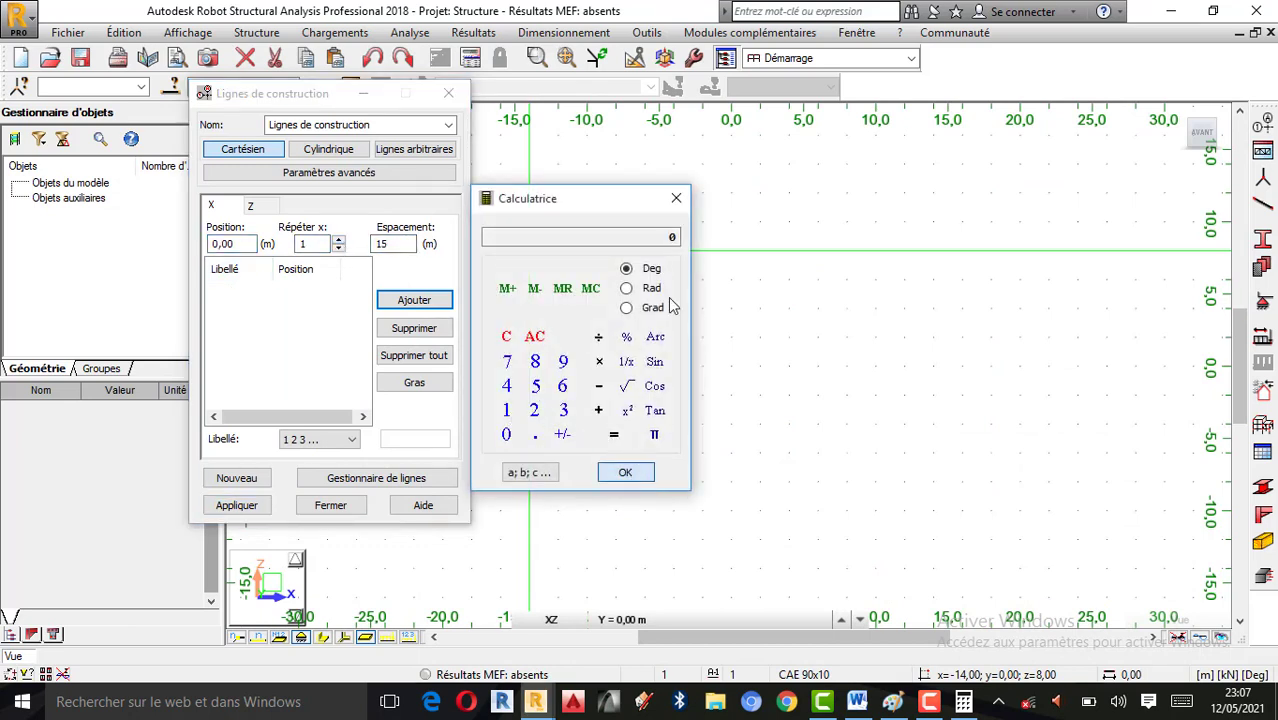
{"action": "left_click", "coordinate": [676, 198]}
{"action": "left_click", "coordinate": [414, 300]}
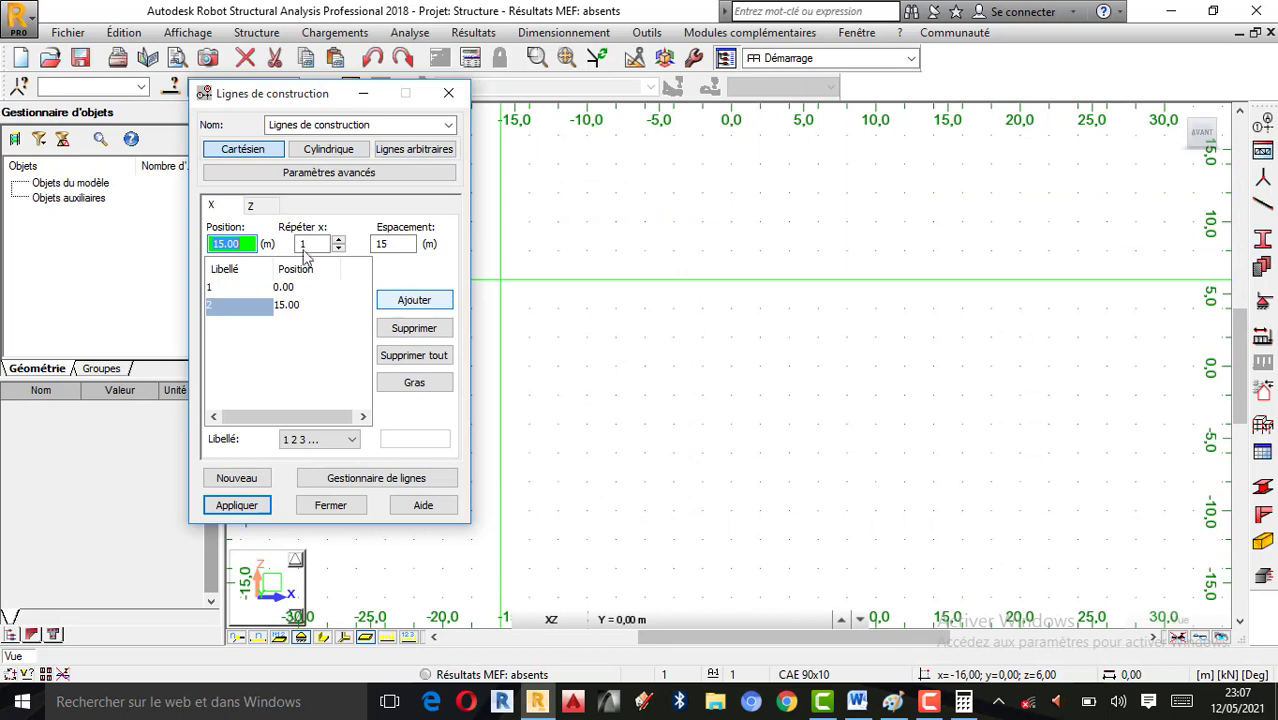
Step: Add a Z construction line at position 0 and apply the construction grid
{"action": "left_click", "coordinate": [252, 206]}
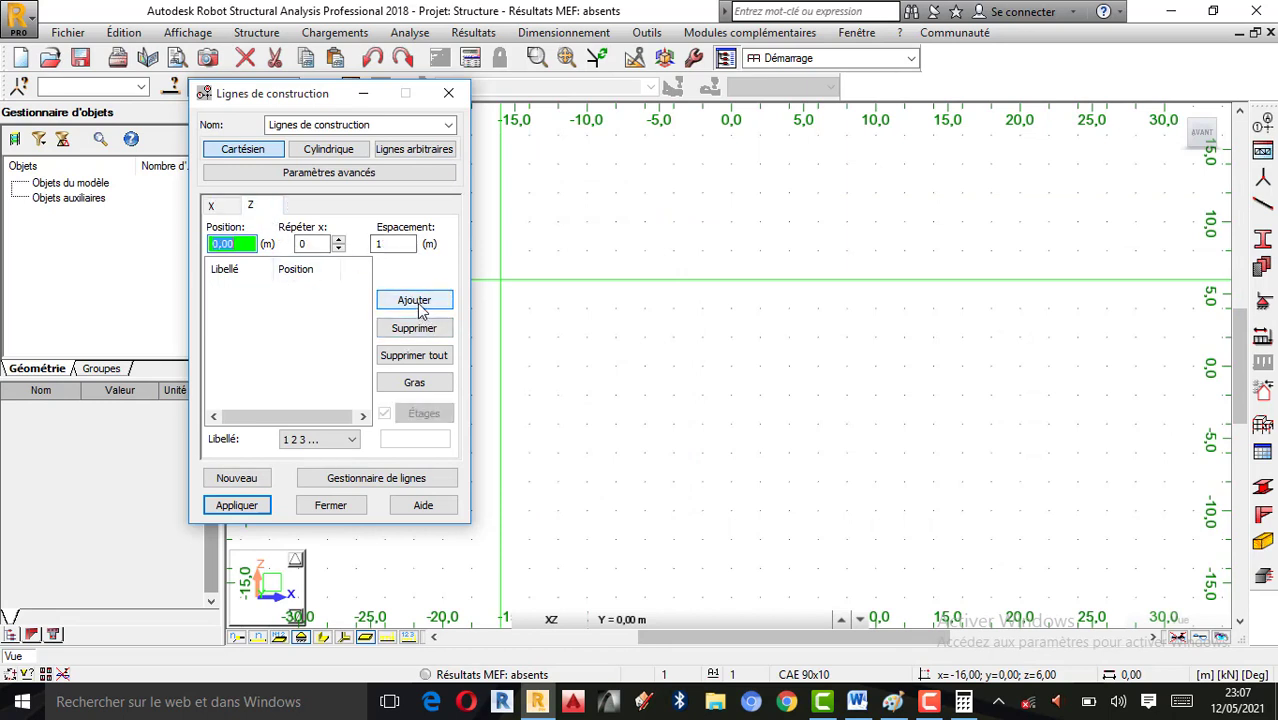
{"action": "left_click", "coordinate": [414, 300]}
{"action": "left_click", "coordinate": [236, 504]}
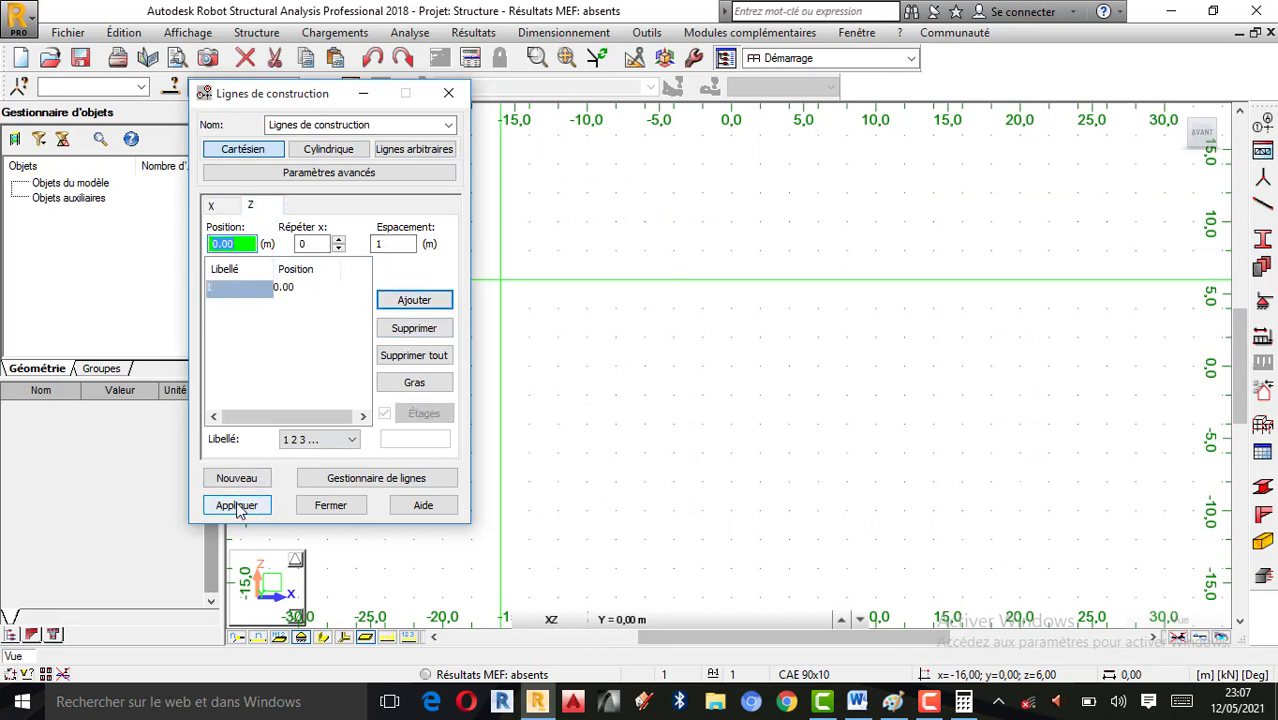
{"action": "left_click", "coordinate": [322, 506]}
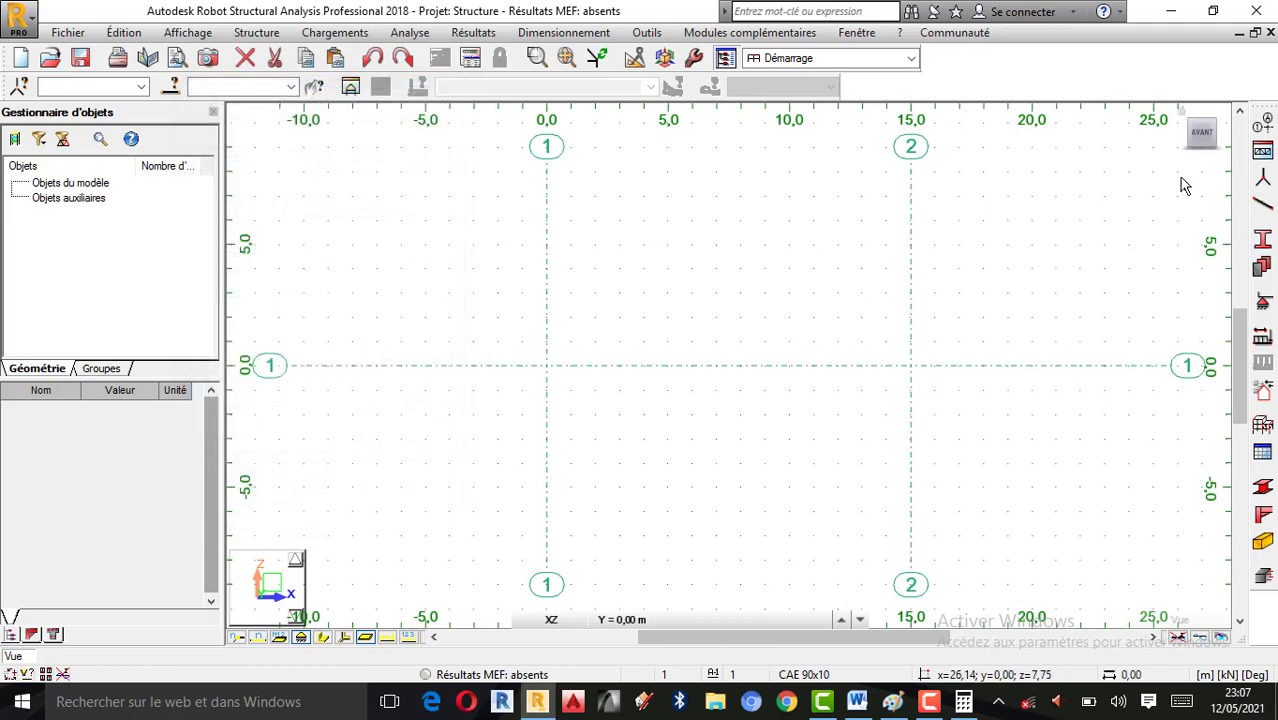
Step: Draw a bar with section IPE 100 along the horizontal axis from axis 1 at 0 m to axis 2 at 15 m
{"action": "left_click", "coordinate": [1262, 205]}
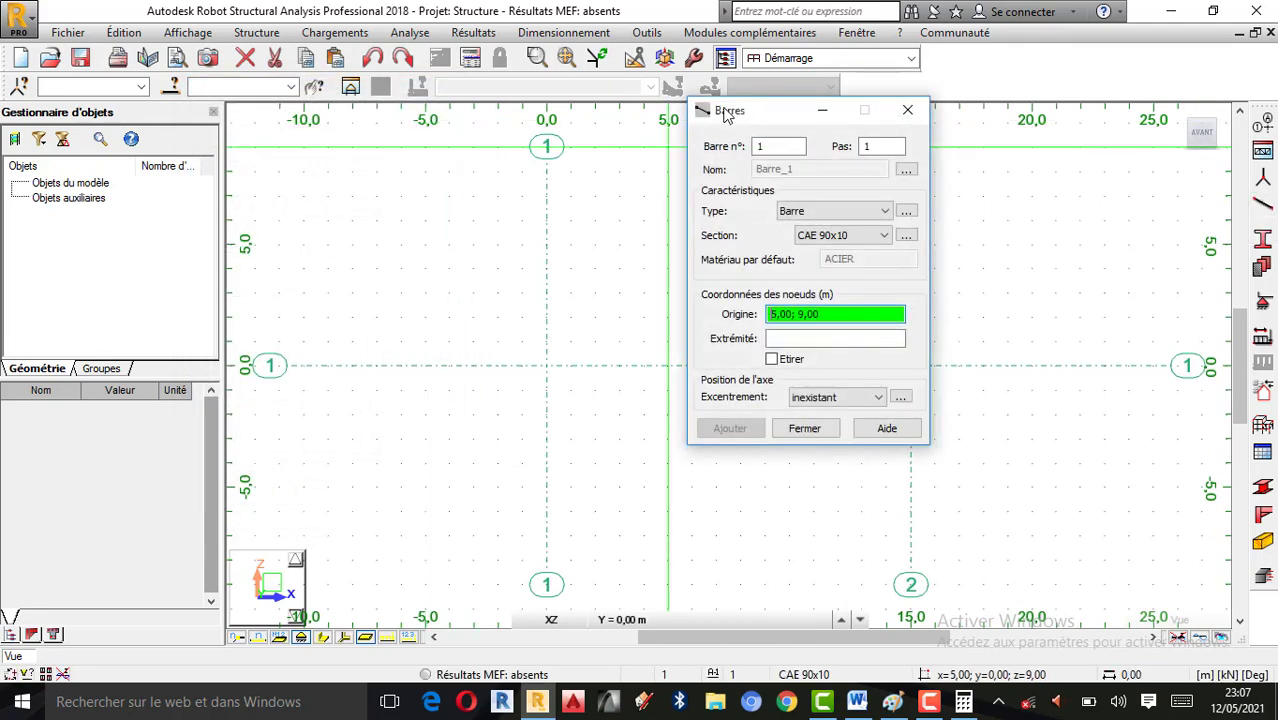
{"action": "left_click_drag", "start_coordinate": [746, 112], "coordinate": [166, 126]}
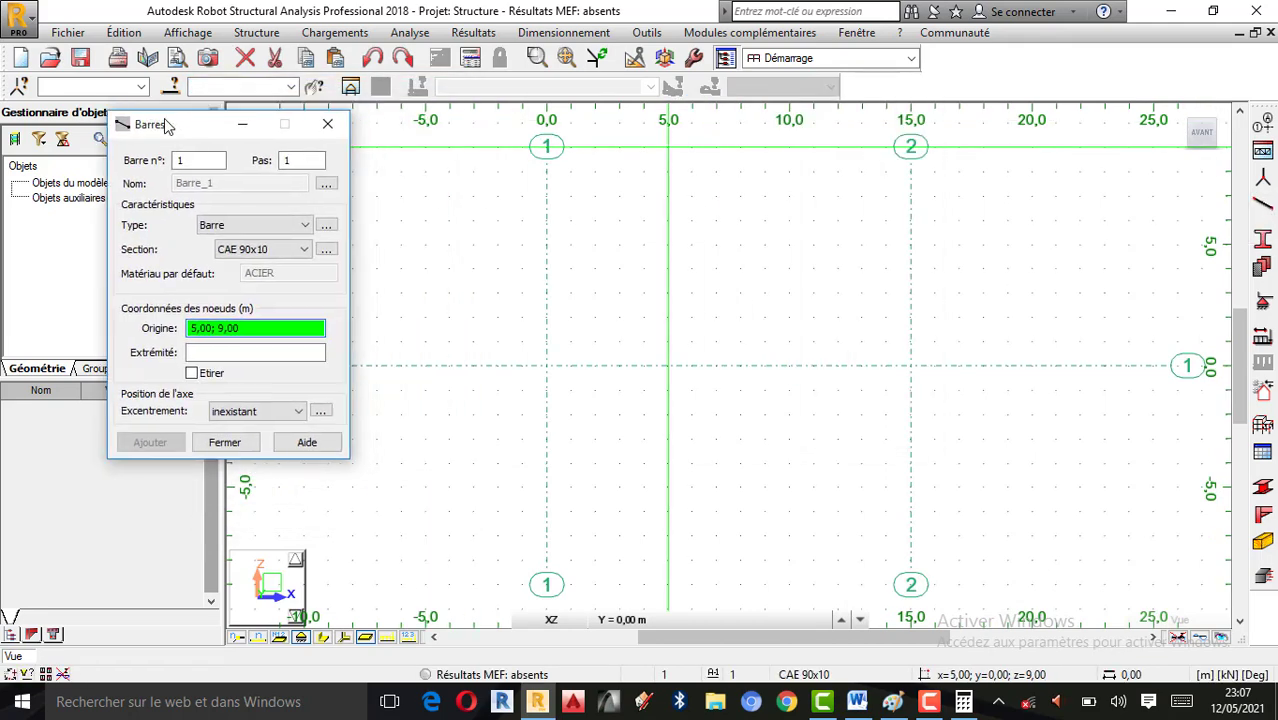
{"action": "left_click", "coordinate": [302, 249]}
{"action": "left_click", "coordinate": [250, 281]}
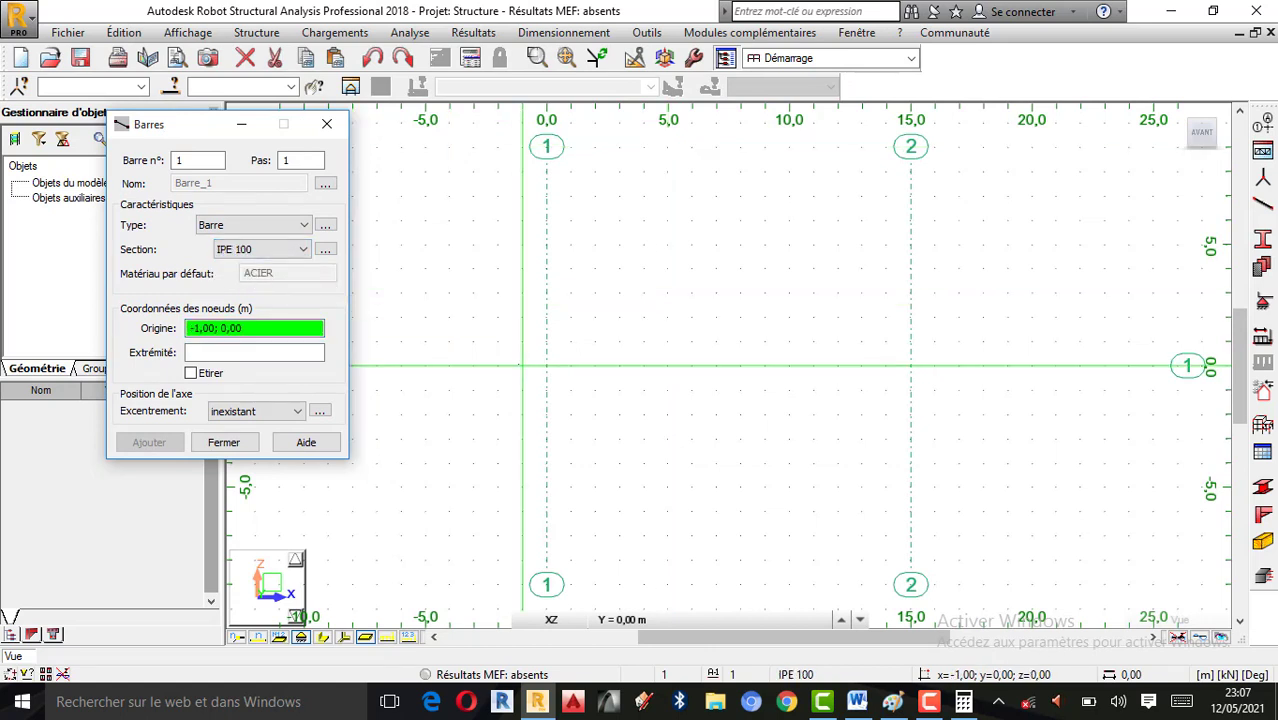
{"action": "left_click", "coordinate": [547, 366]}
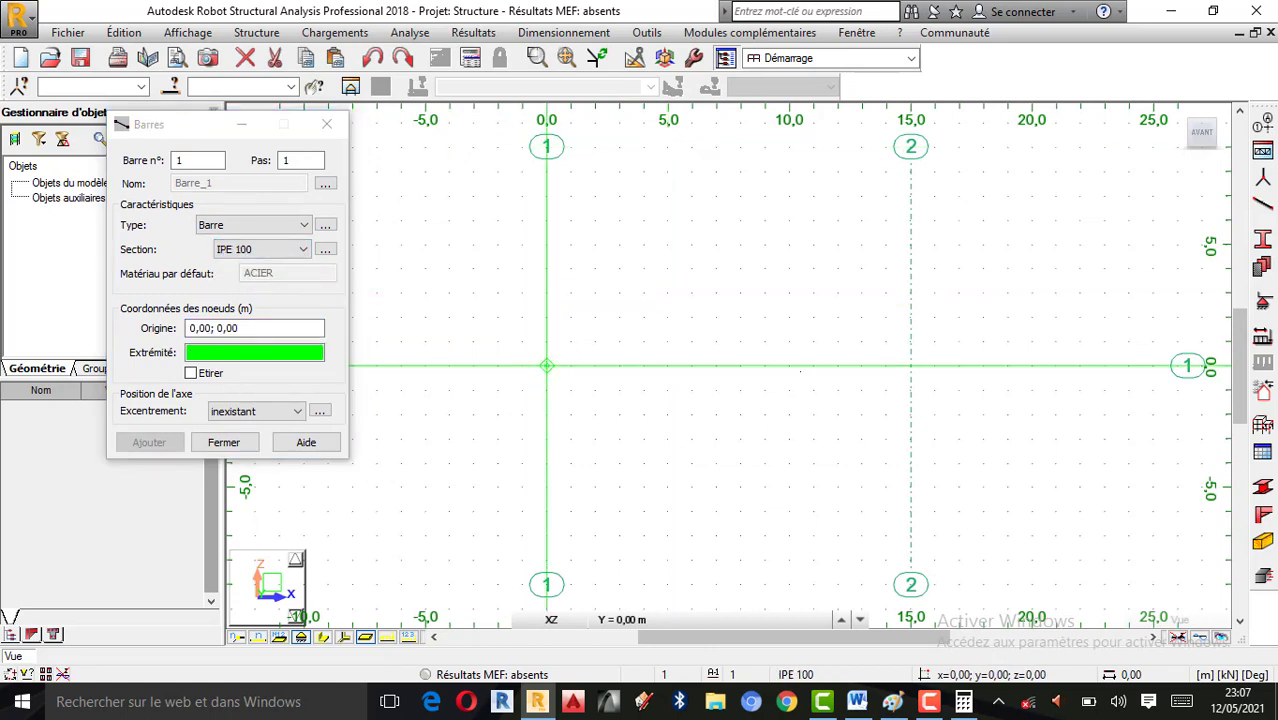
{"action": "left_click", "coordinate": [909, 365]}
{"action": "left_click", "coordinate": [326, 124]}
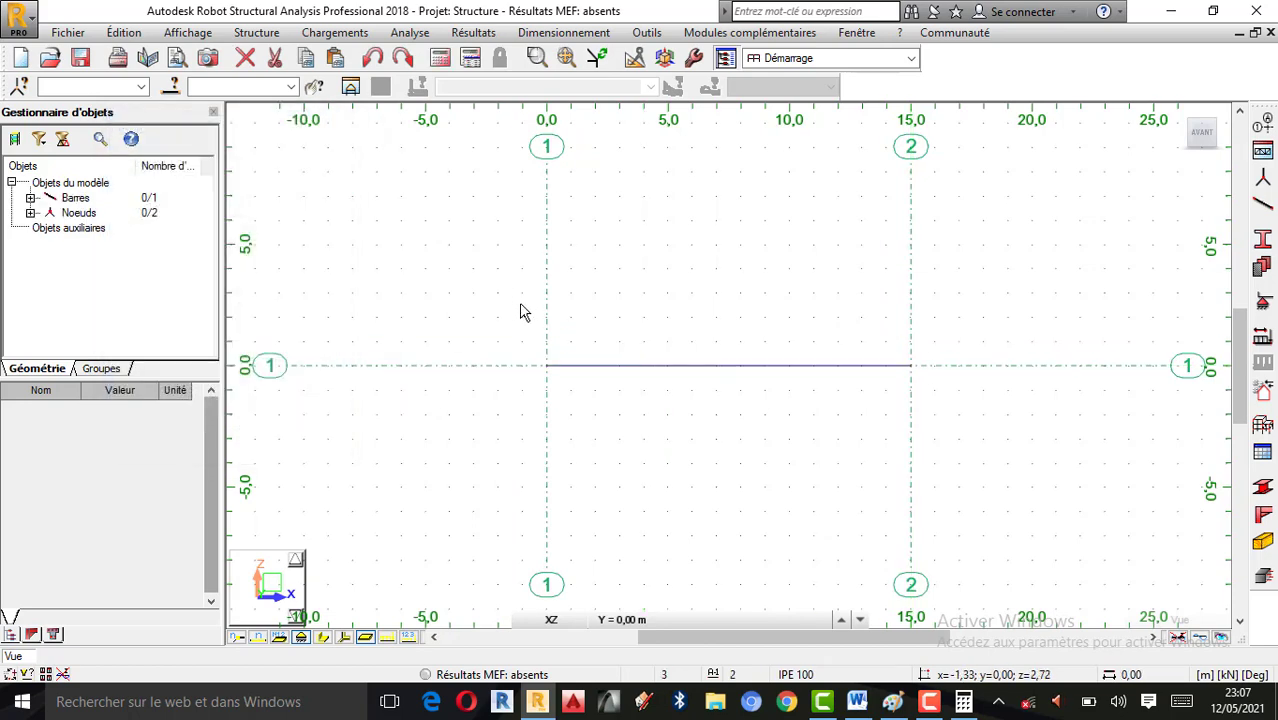
Step: Assign an Appui simple support to the beam node on axis 1 and a Rotule support to the node on axis 2
{"action": "scroll", "coordinate": [510, 313], "scroll_direction": "down", "scroll_amount": 1}
{"action": "scroll", "coordinate": [780, 395], "scroll_direction": "up", "scroll_amount": 1}
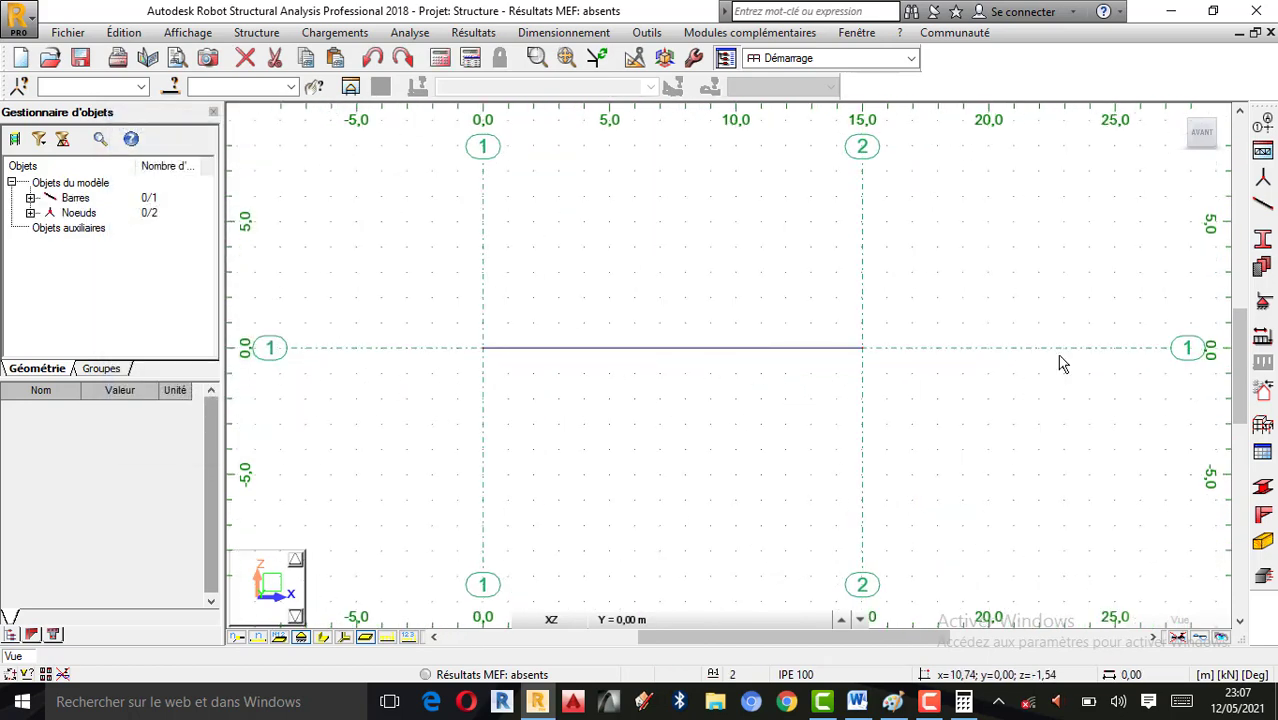
{"action": "left_click", "coordinate": [1262, 333]}
{"action": "left_click_drag", "start_coordinate": [745, 115], "coordinate": [609, 115]}
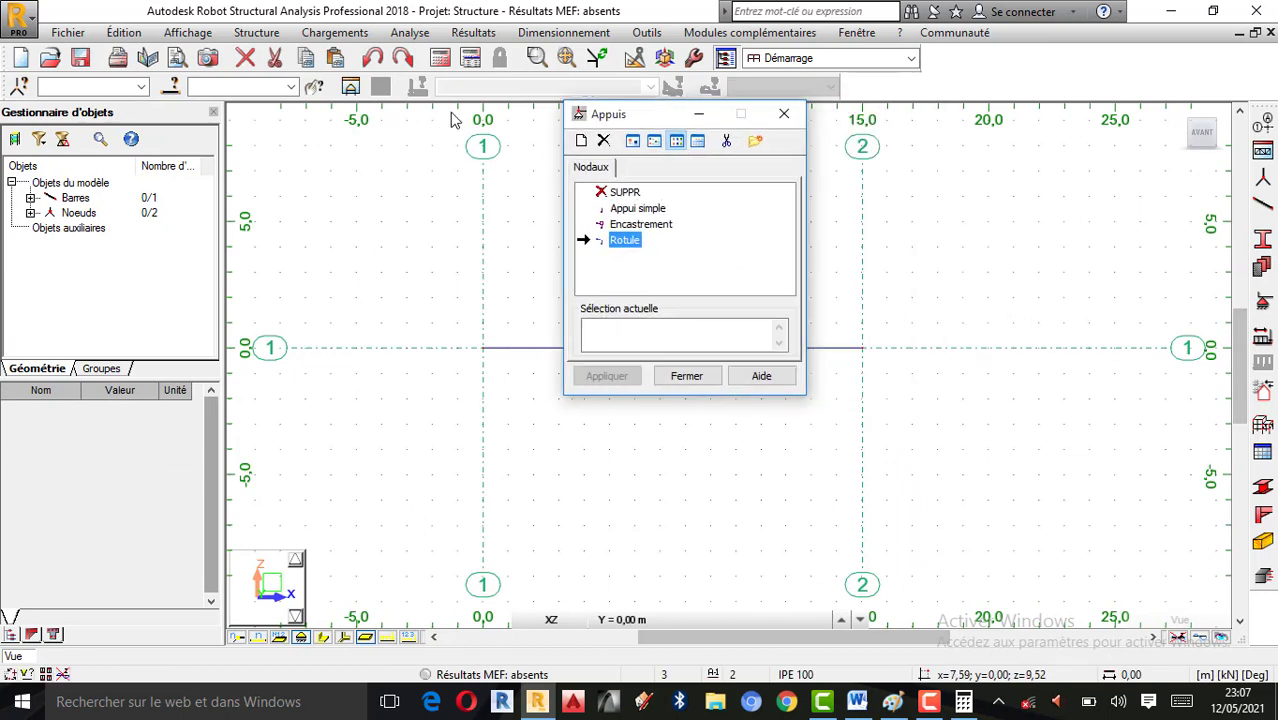
{"action": "left_click_drag", "start_coordinate": [452, 120], "coordinate": [175, 126]}
{"action": "left_click", "coordinate": [204, 220]}
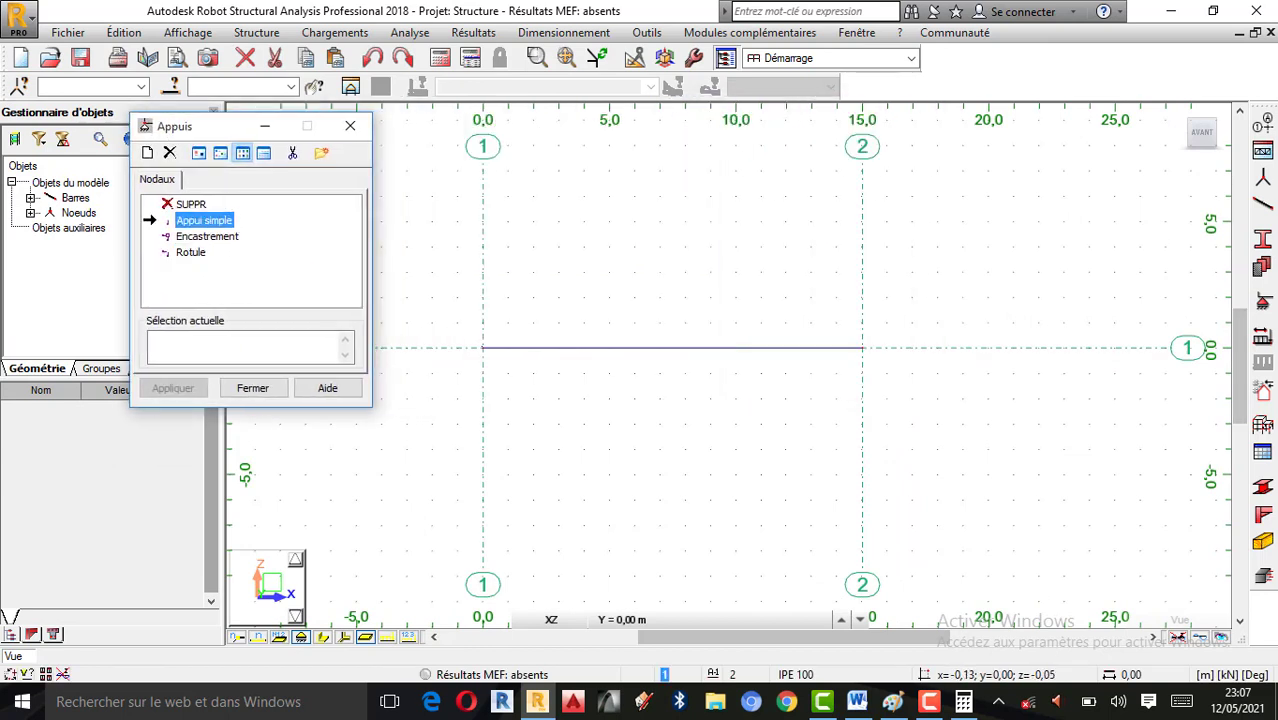
{"action": "left_click", "coordinate": [483, 348]}
{"action": "left_click", "coordinate": [191, 252]}
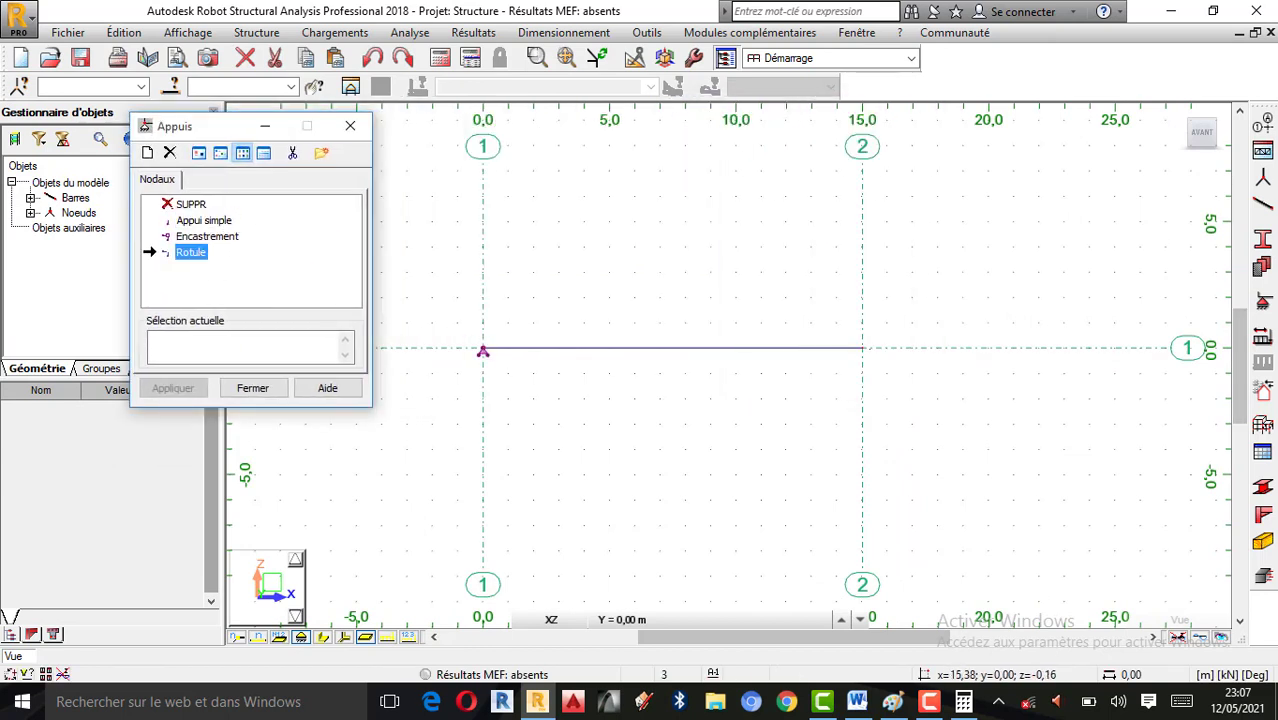
{"action": "left_click", "coordinate": [862, 349]}
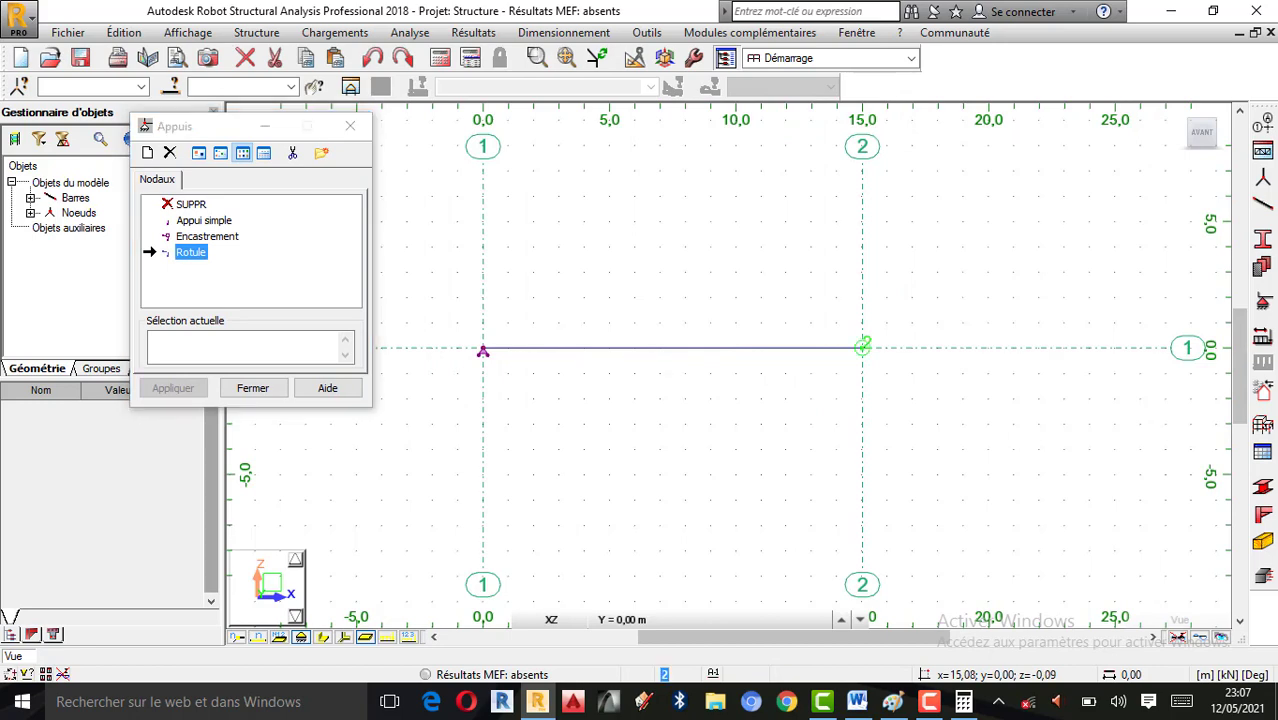
{"action": "left_click", "coordinate": [350, 127]}
{"action": "left_click", "coordinate": [646, 32]}
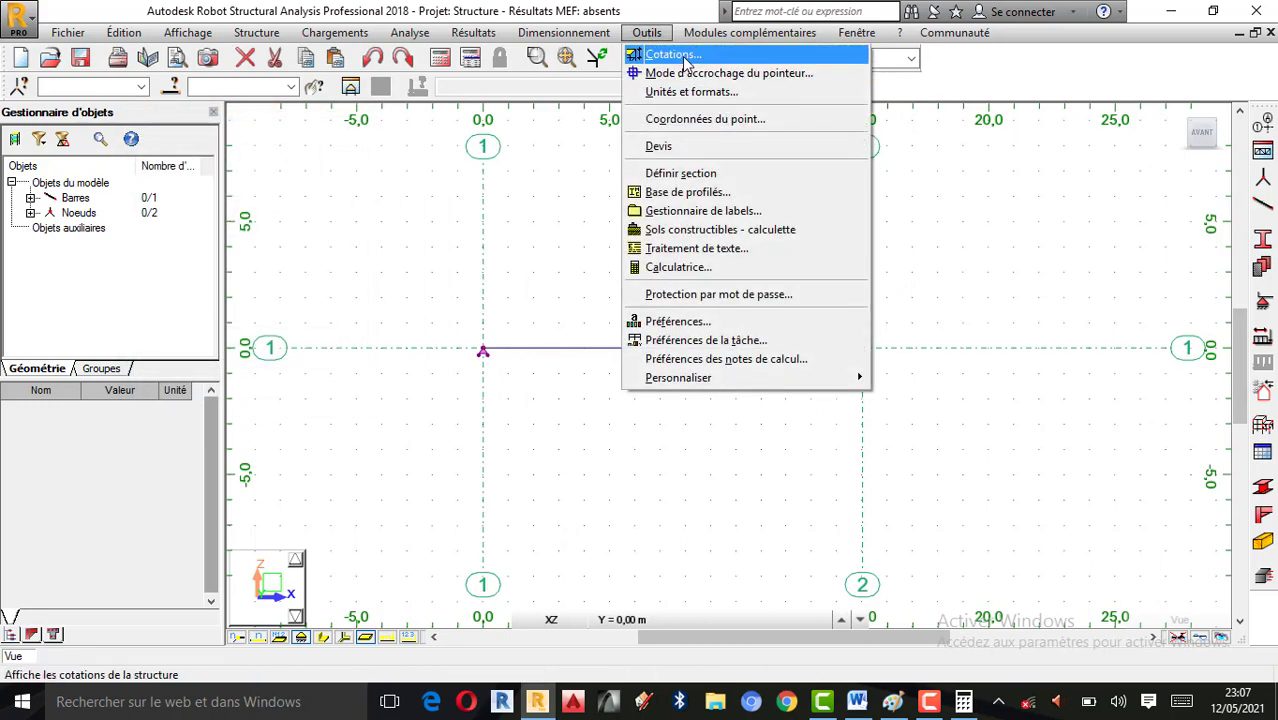
{"action": "left_click", "coordinate": [686, 62]}
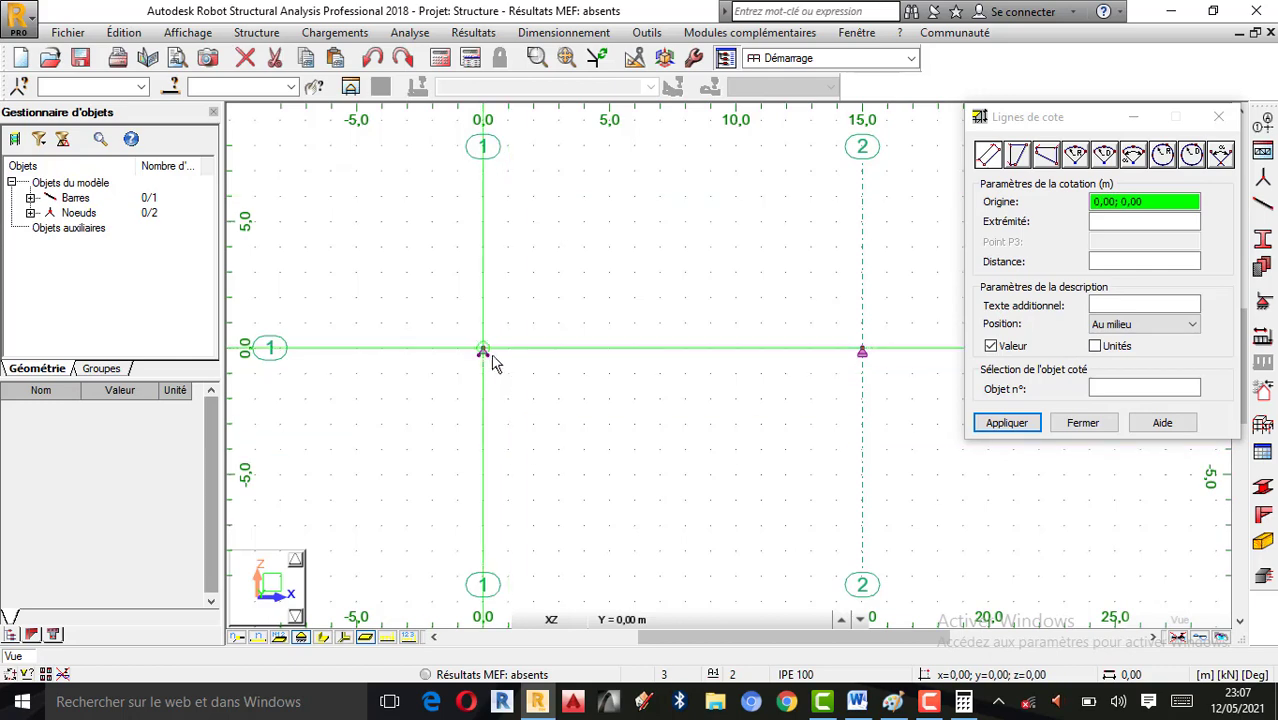
{"action": "left_click", "coordinate": [1078, 423]}
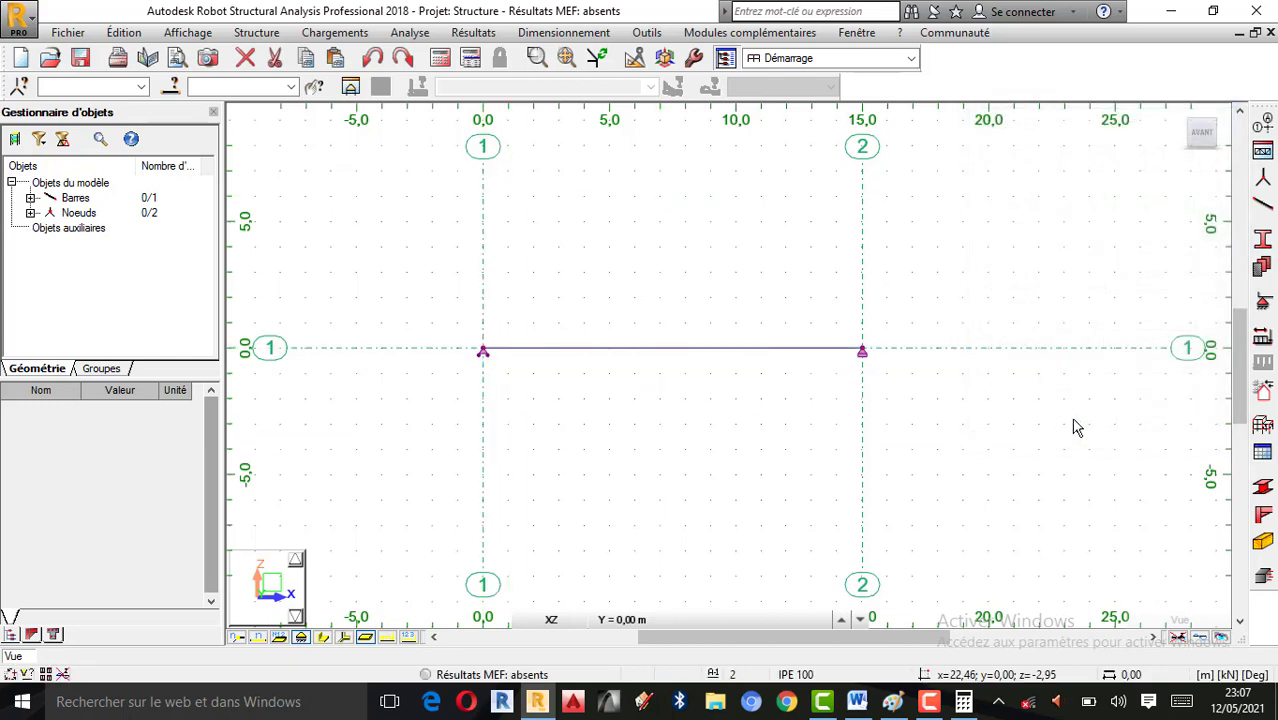
Step: Consult the beam sketch in Paint and add a permanente load case named P with sub-nature poids propre in Robot
{"action": "scroll", "coordinate": [638, 331], "scroll_direction": "up", "scroll_amount": 1}
{"action": "scroll", "coordinate": [727, 377], "scroll_direction": "down", "scroll_amount": 1}
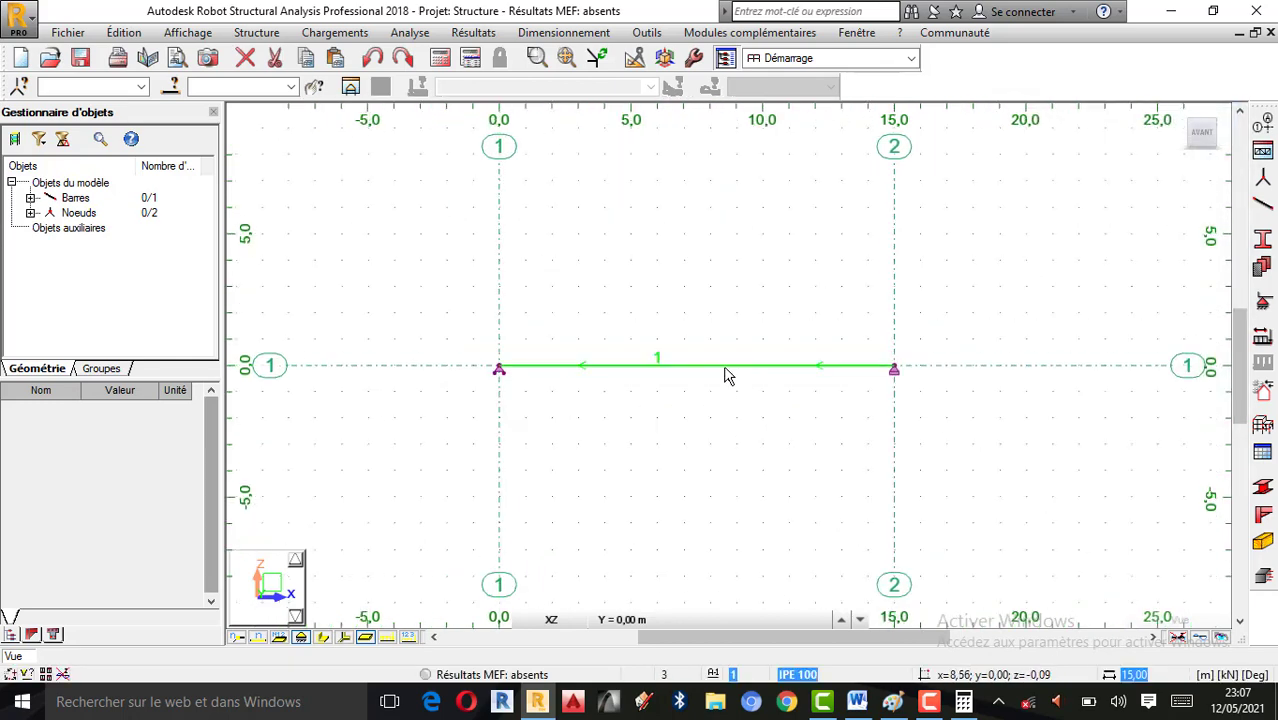
{"action": "scroll", "coordinate": [727, 377], "scroll_direction": "up", "scroll_amount": 1}
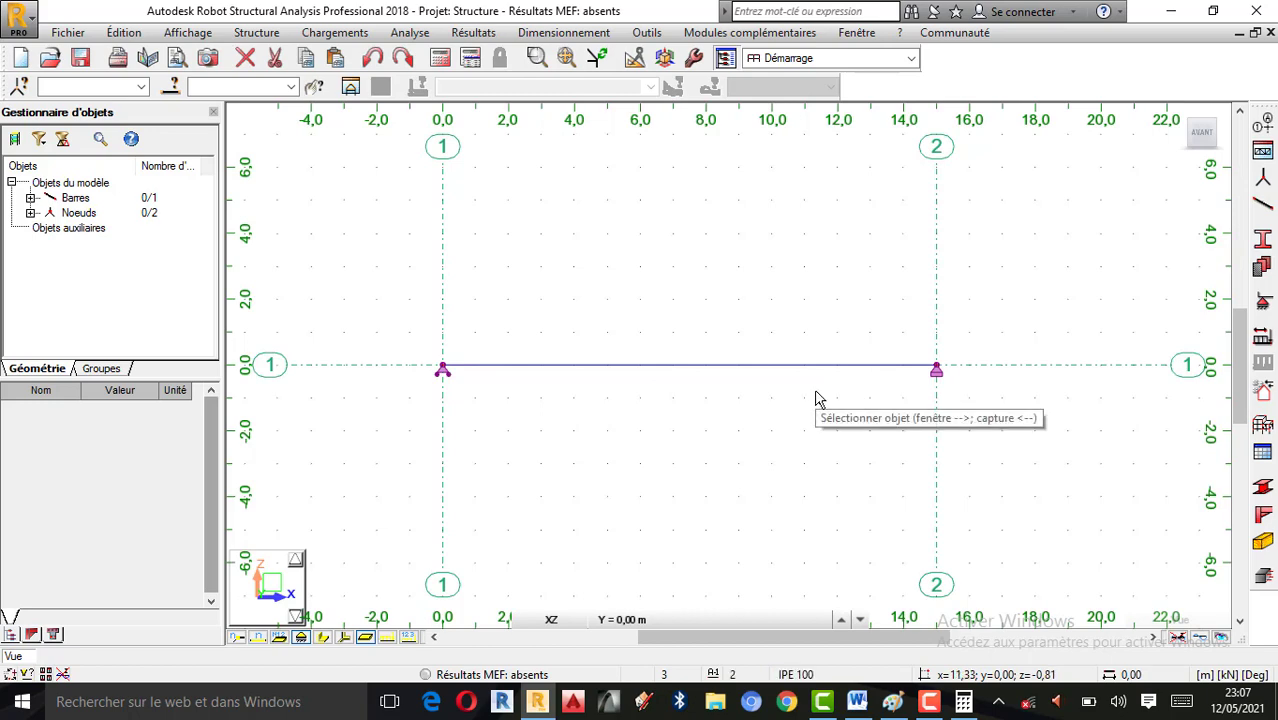
{"action": "left_click", "coordinate": [893, 703]}
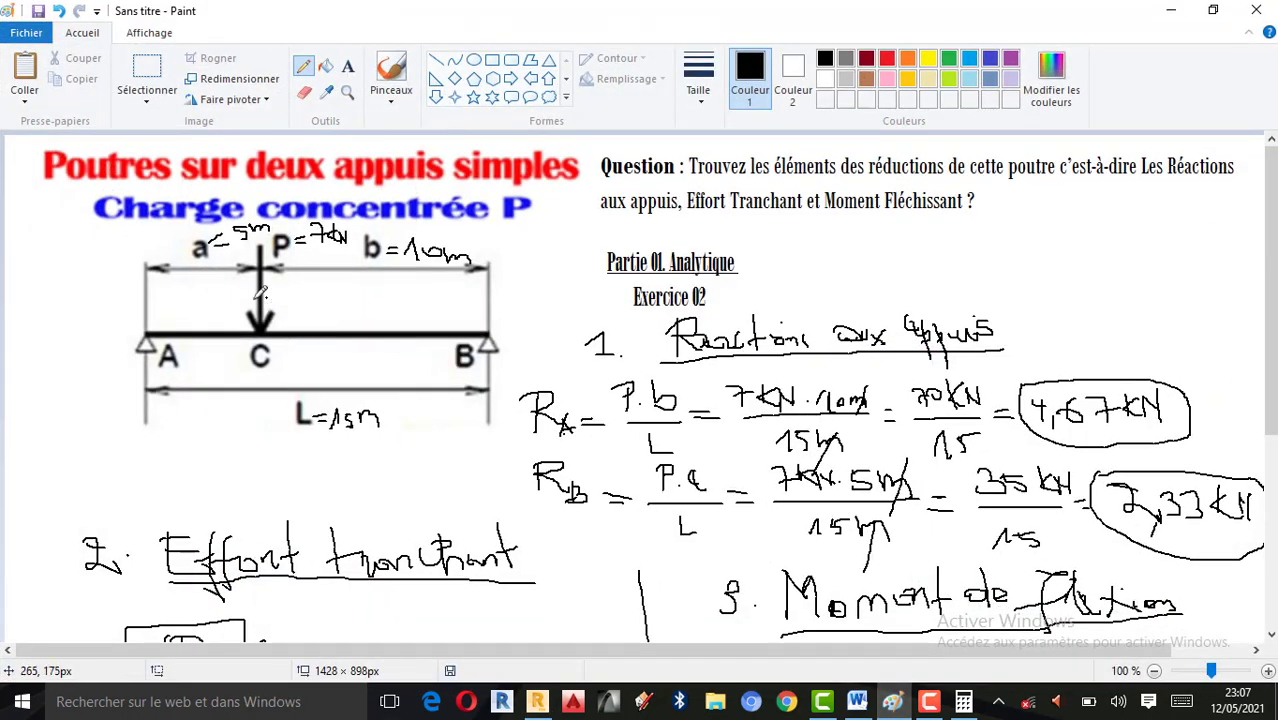
{"action": "left_click", "coordinate": [1171, 10]}
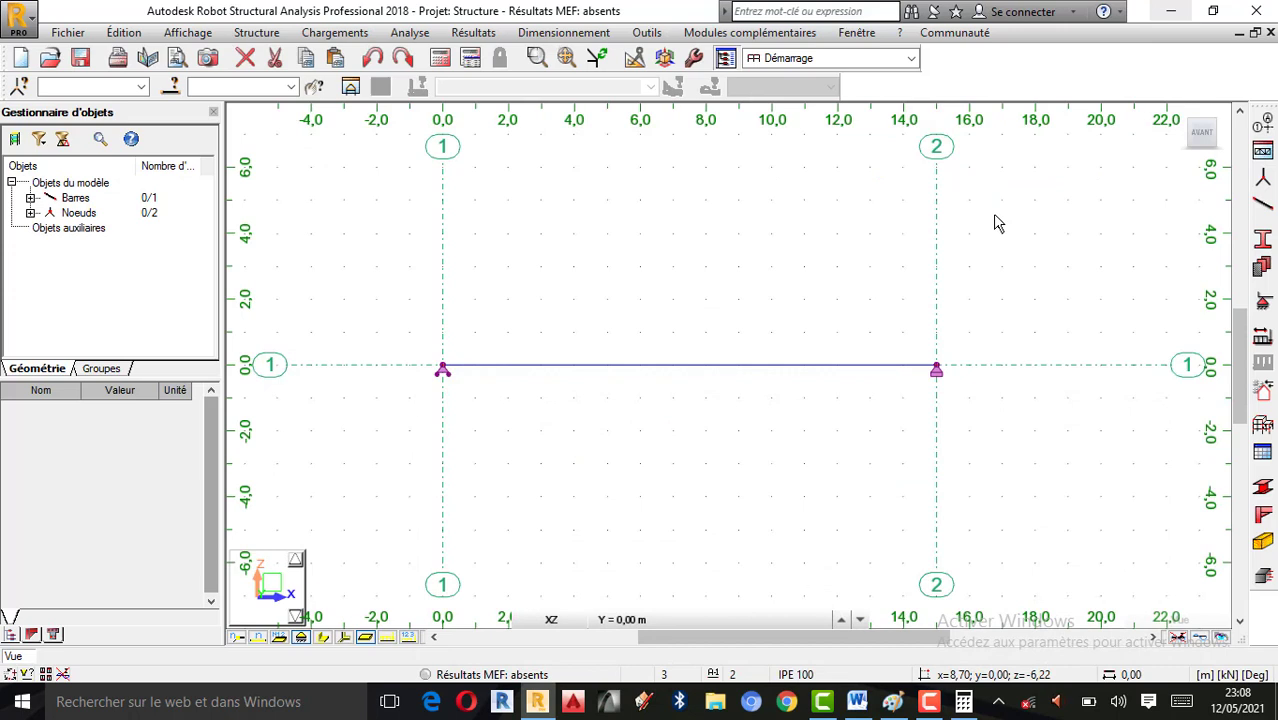
{"action": "left_click", "coordinate": [1264, 340]}
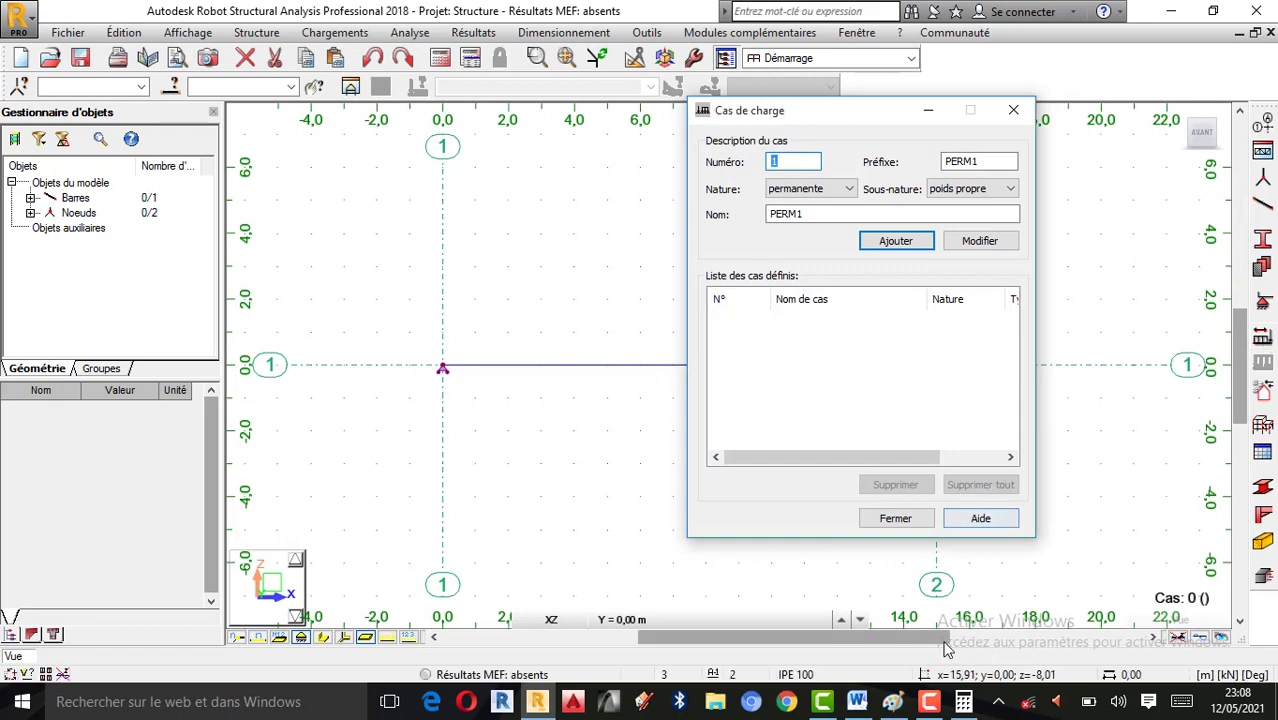
{"action": "left_click", "coordinate": [893, 701]}
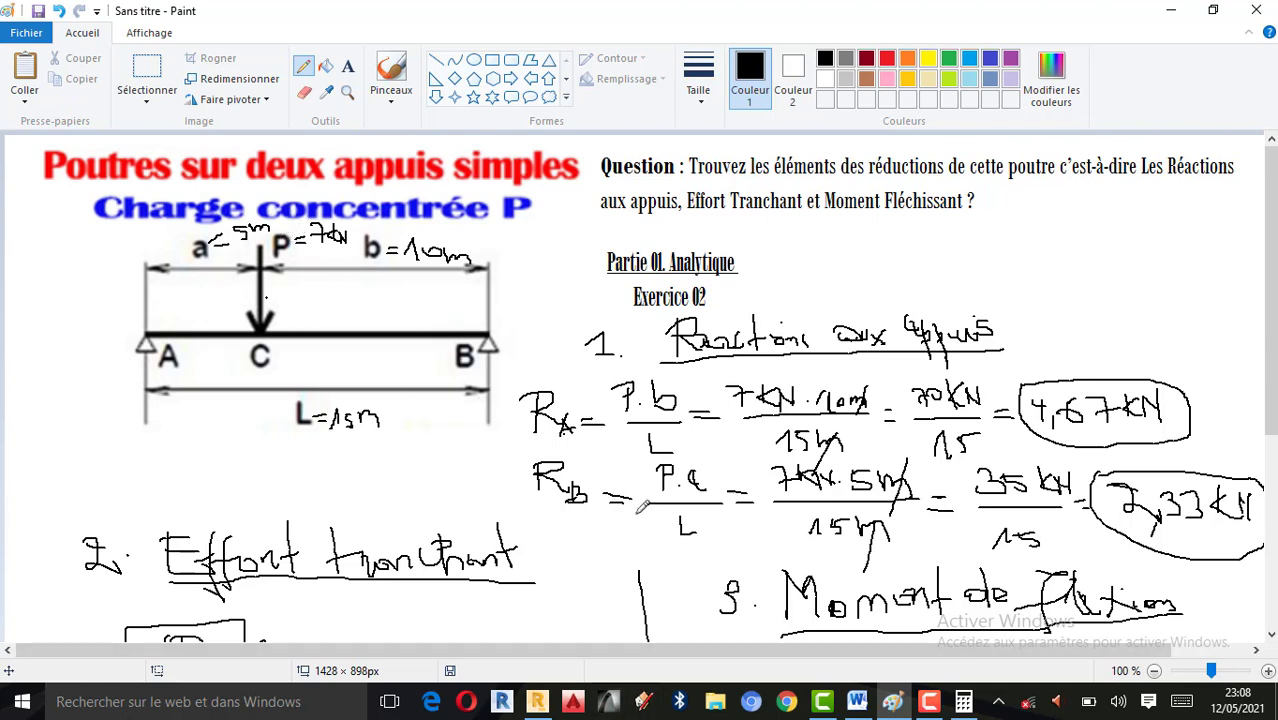
{"action": "left_click", "coordinate": [537, 701]}
{"action": "double_click", "coordinate": [815, 212]}
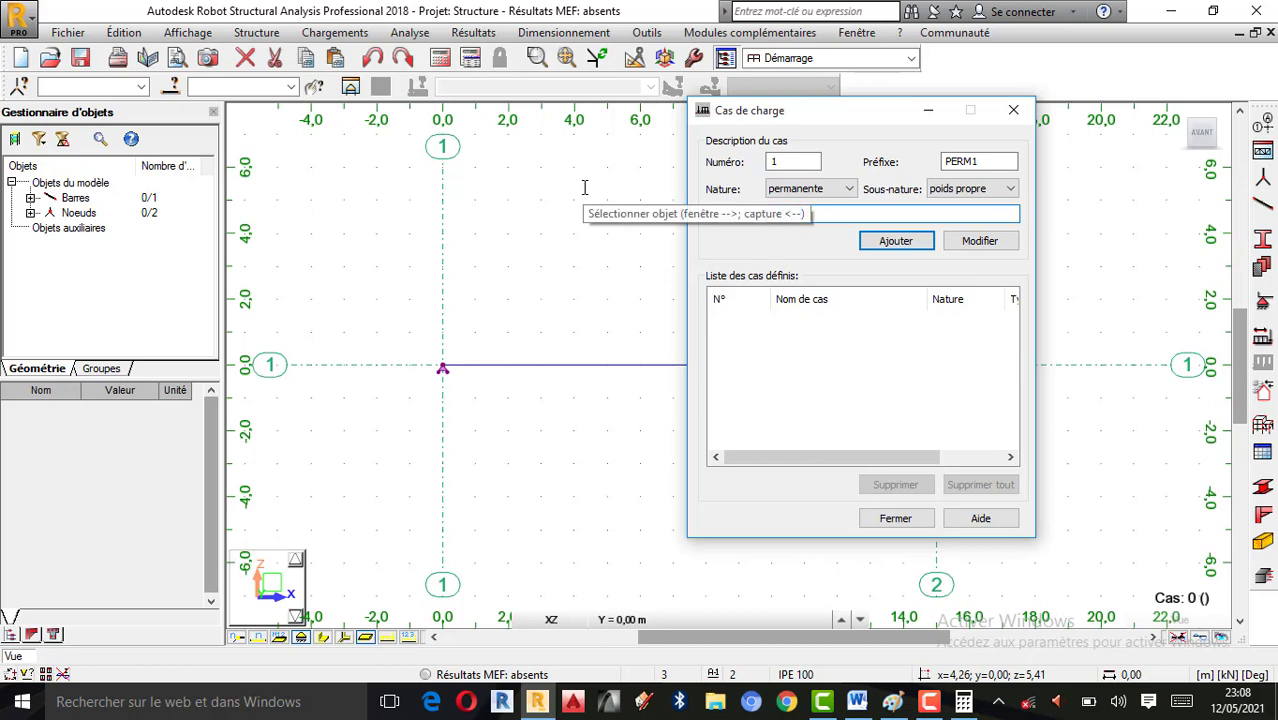
{"action": "type", "text": "P"}
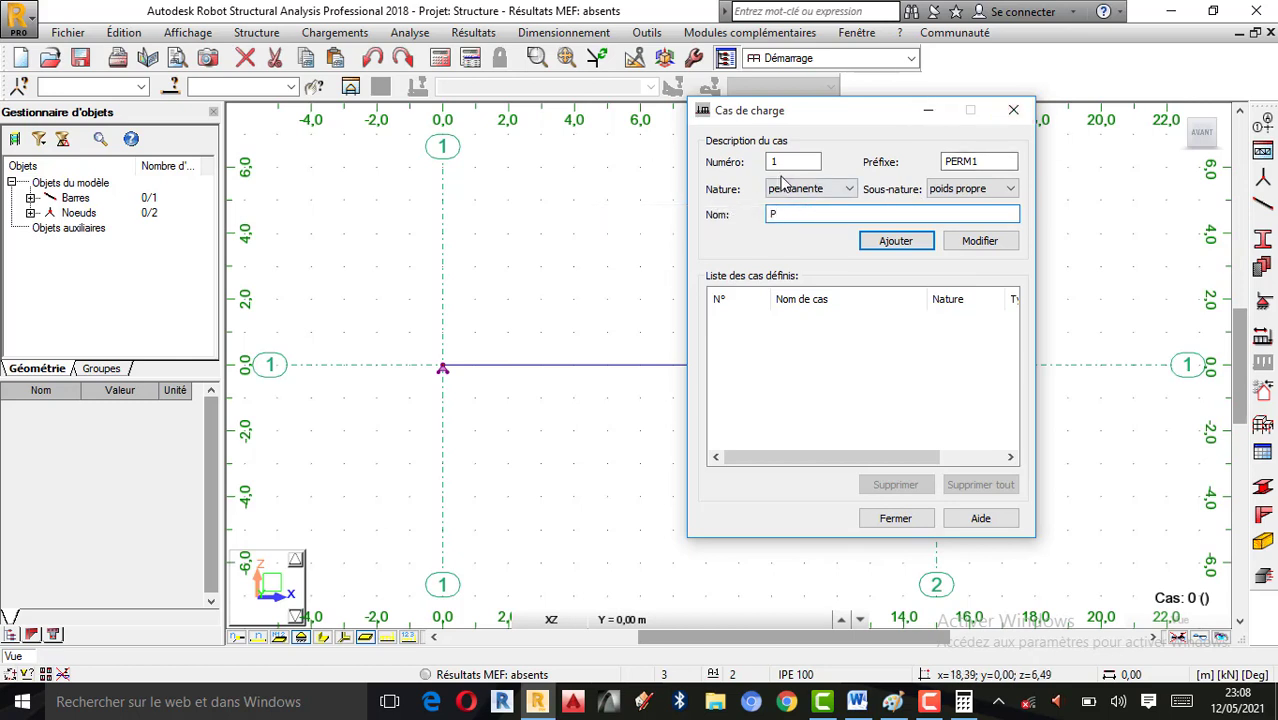
{"action": "left_click", "coordinate": [896, 241]}
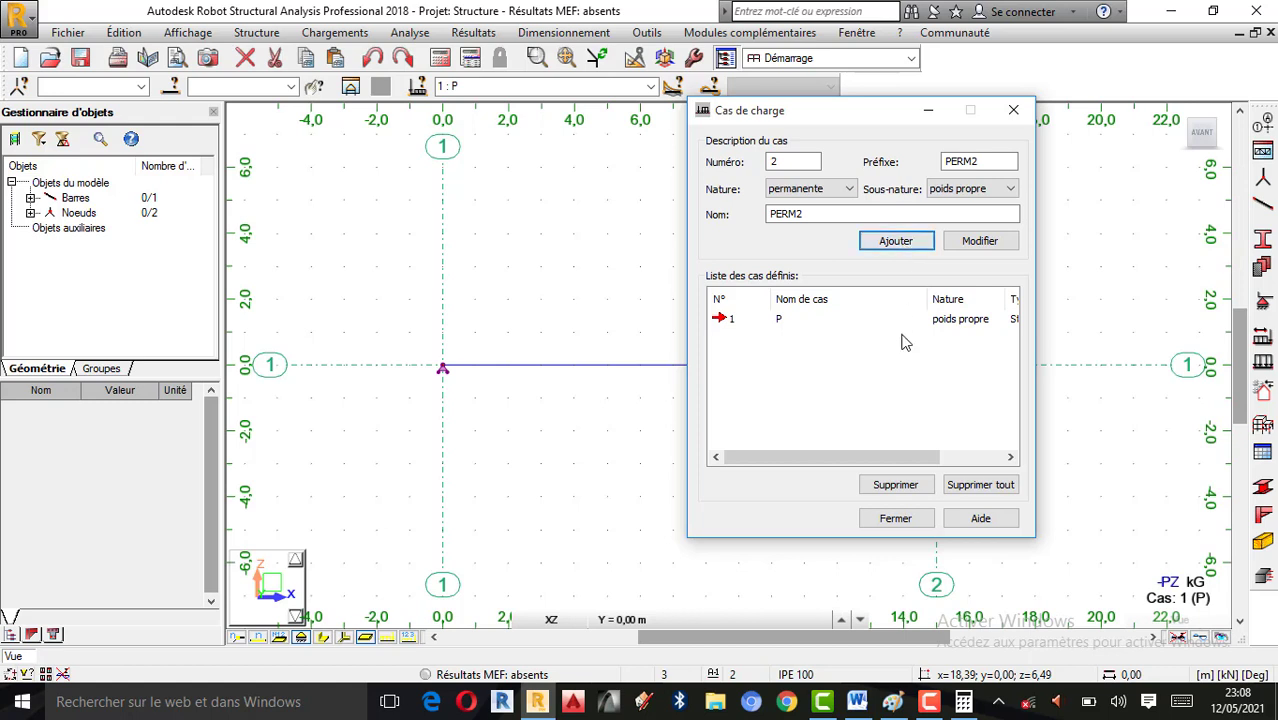
{"action": "left_click", "coordinate": [907, 518]}
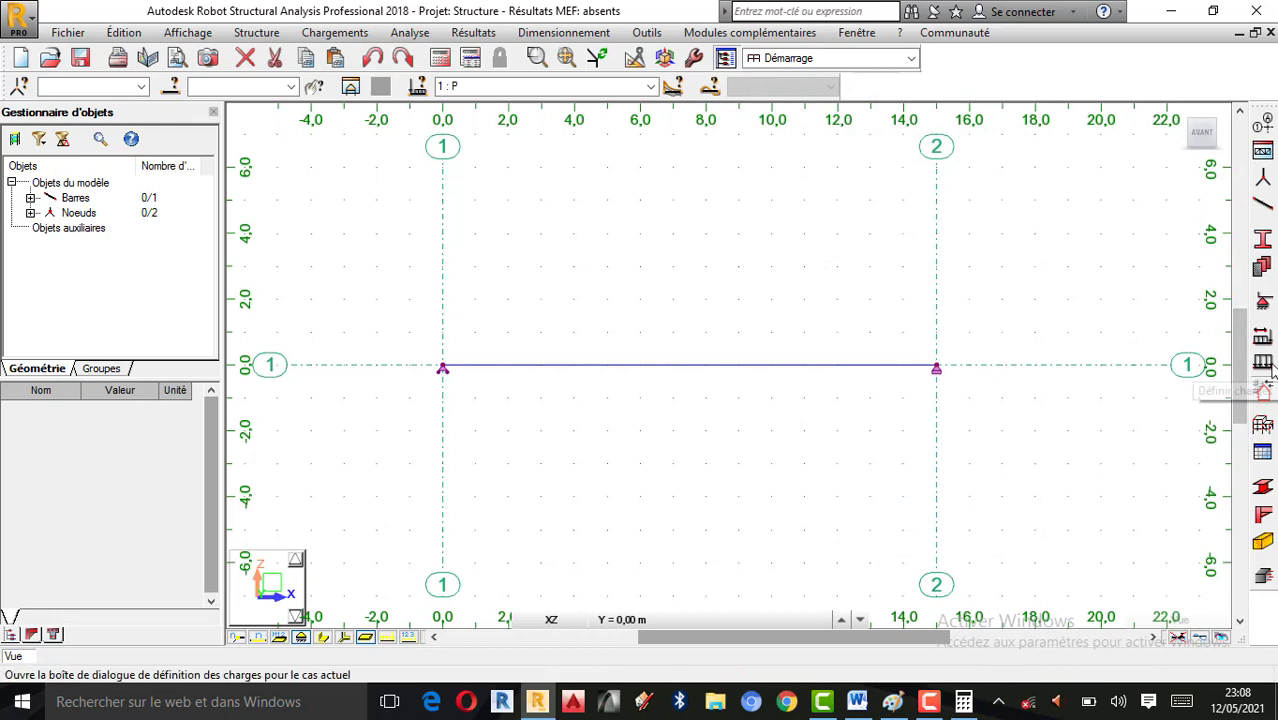
Step: Start a force load on a bar for case P, check the load in the Paint sketch, and set FZ to -7 kN
{"action": "left_click", "coordinate": [1263, 364]}
{"action": "left_click_drag", "start_coordinate": [1080, 118], "coordinate": [175, 128]}
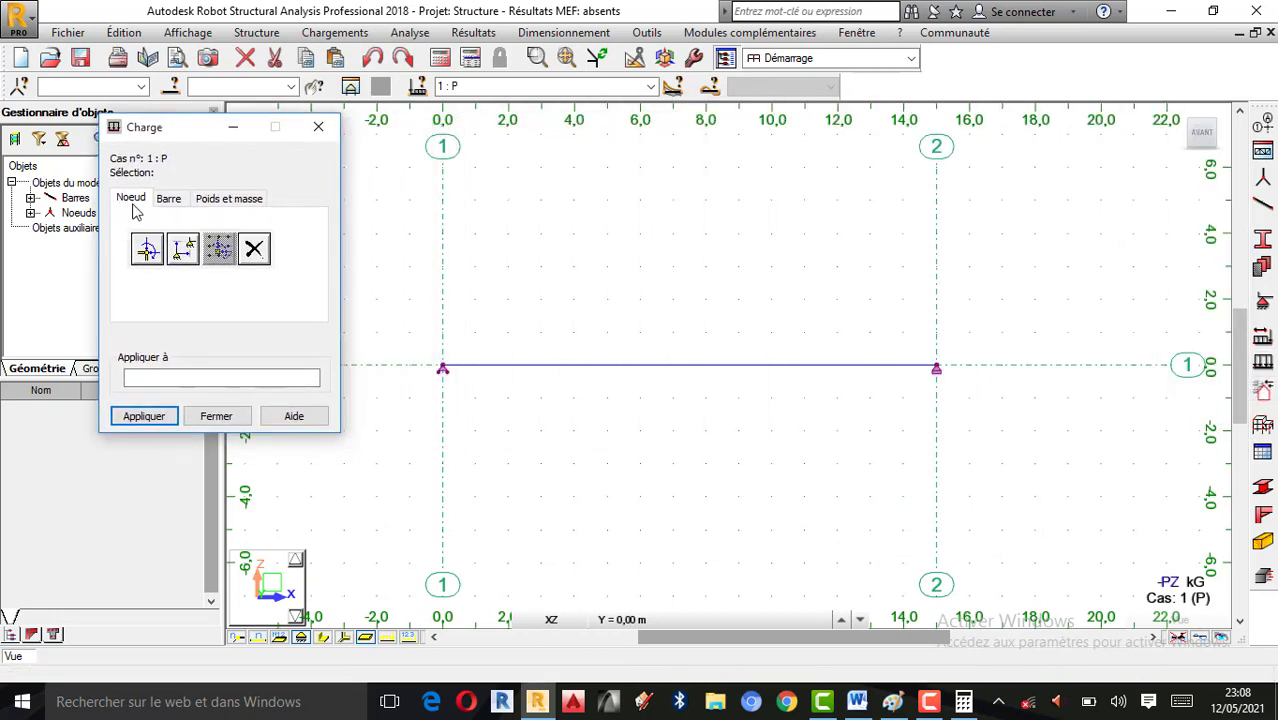
{"action": "left_click", "coordinate": [893, 702]}
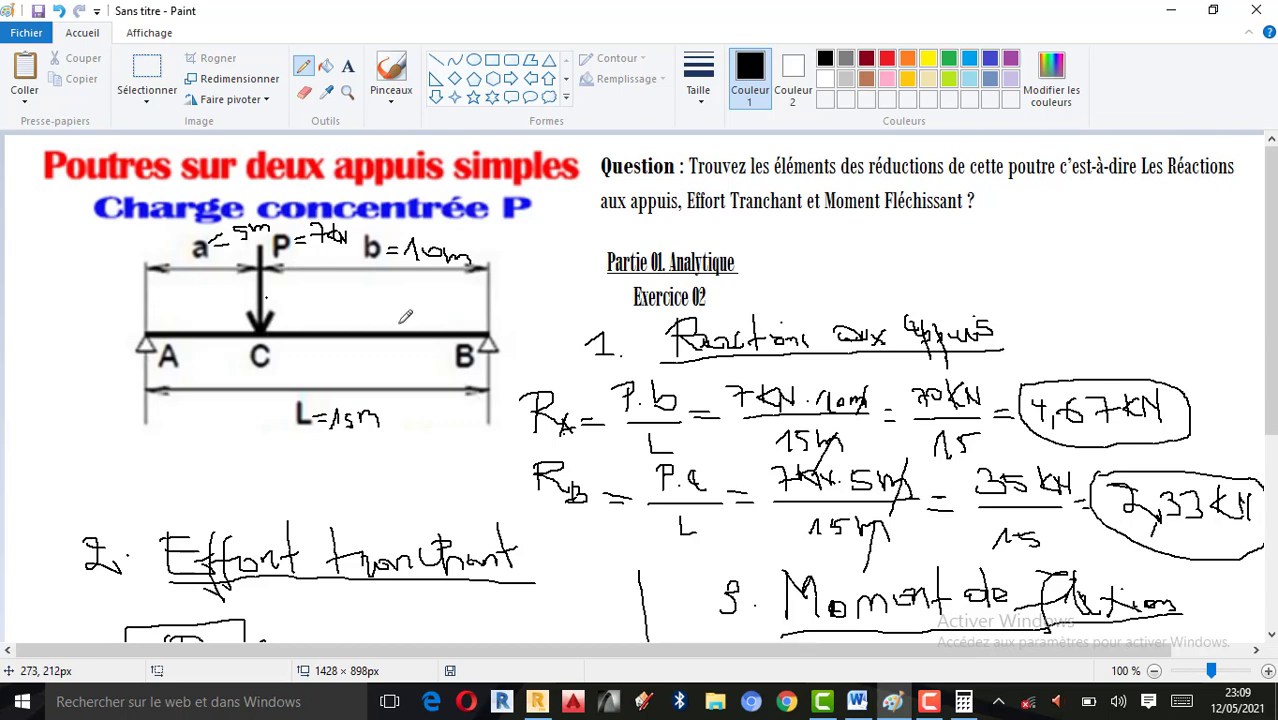
{"action": "left_click", "coordinate": [1170, 10]}
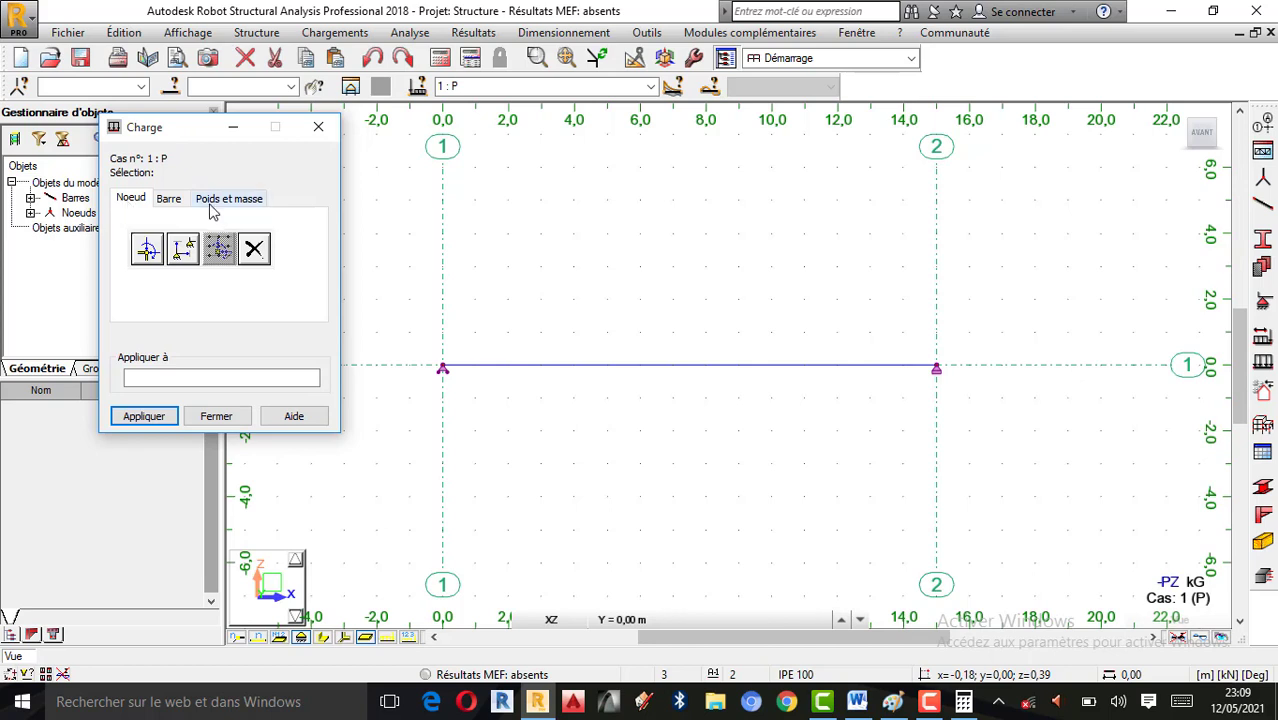
{"action": "left_click", "coordinate": [174, 203]}
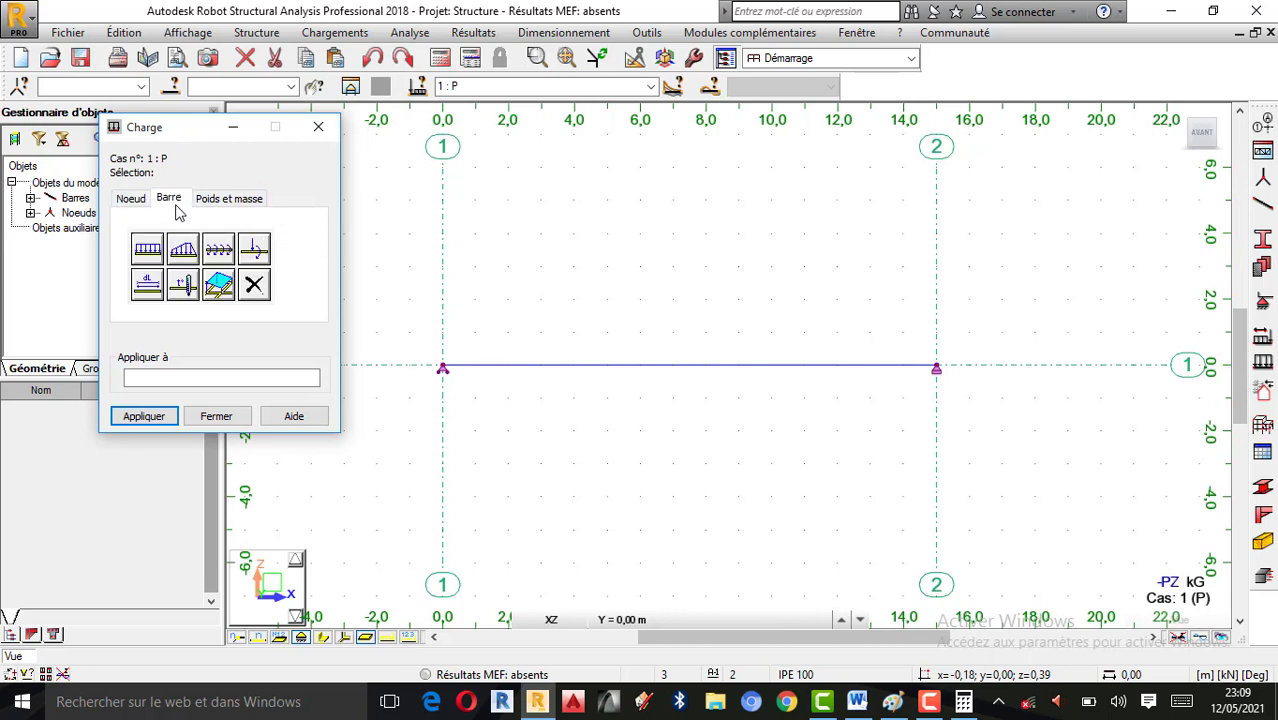
{"action": "left_click", "coordinate": [254, 252]}
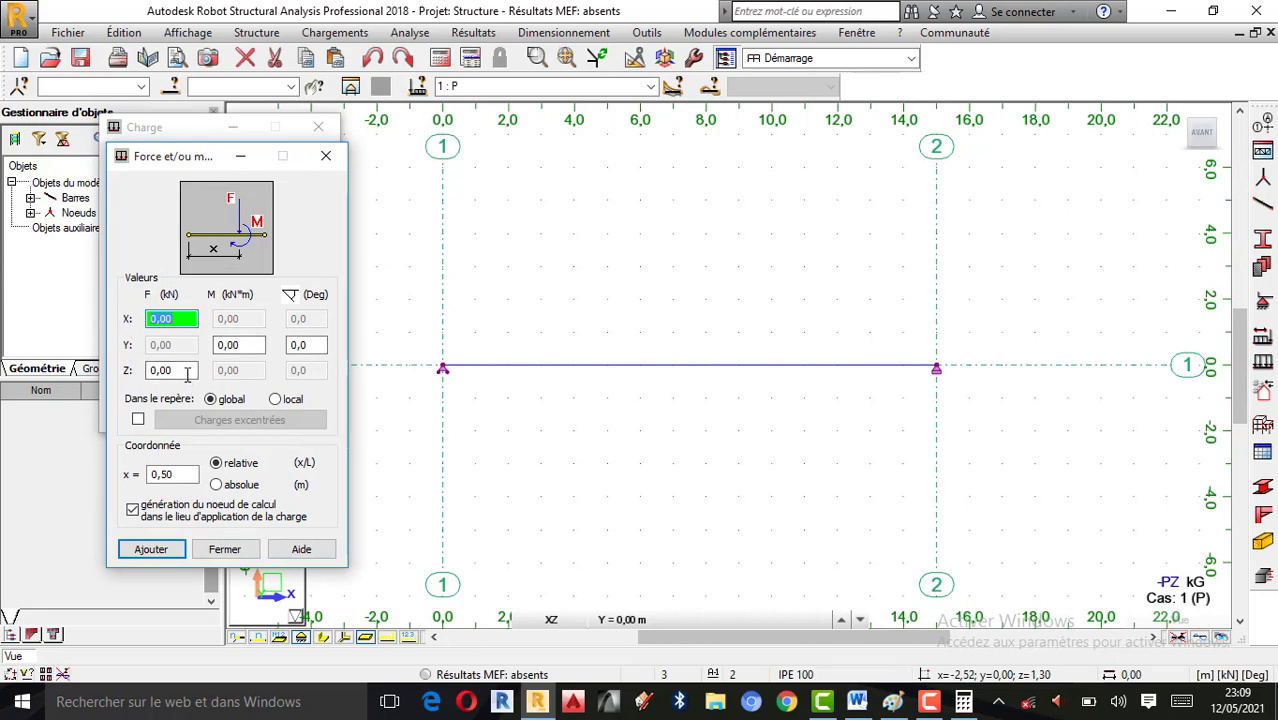
{"action": "left_click", "coordinate": [895, 704]}
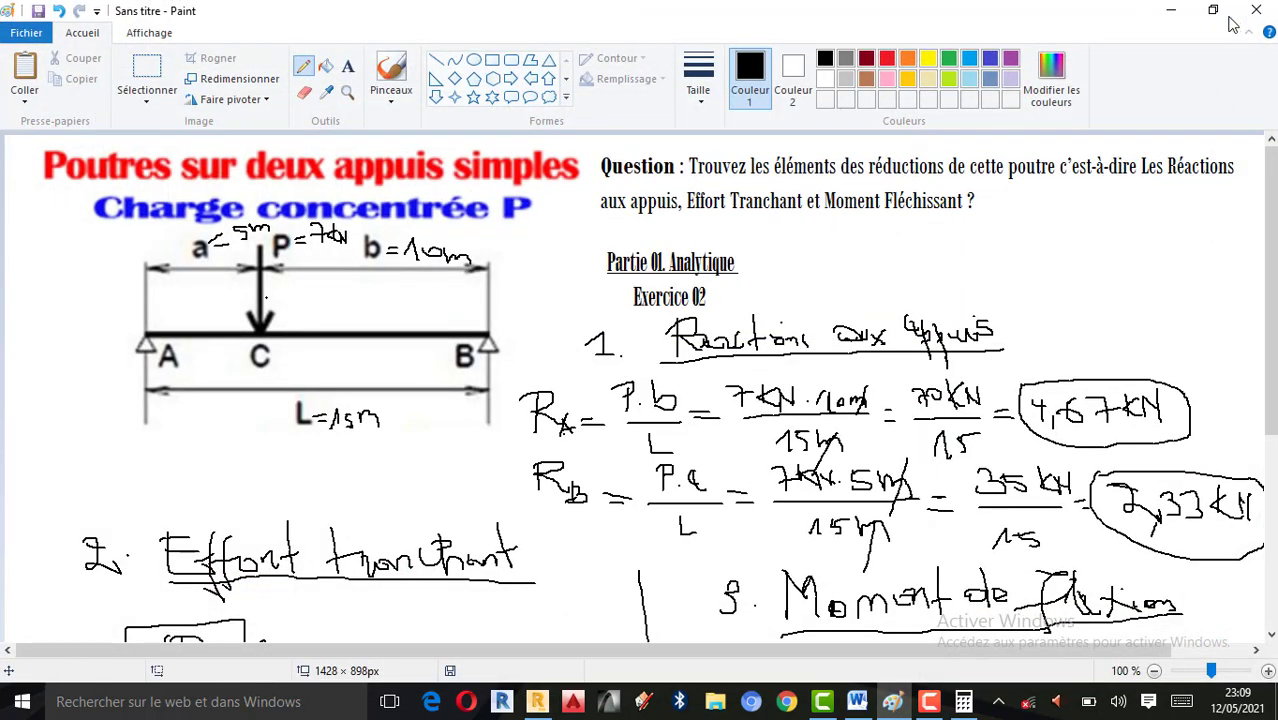
{"action": "left_click", "coordinate": [1172, 9]}
{"action": "double_click", "coordinate": [182, 371]}
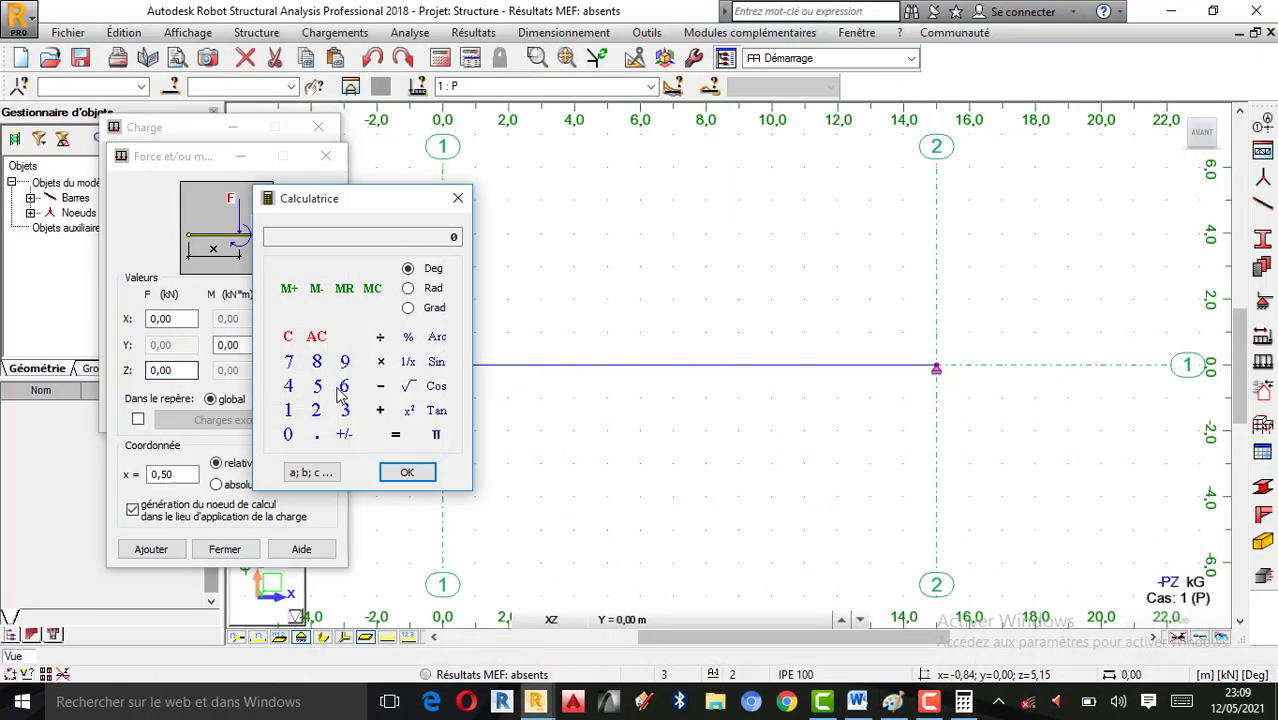
{"action": "left_click", "coordinate": [300, 366]}
{"action": "left_click", "coordinate": [346, 436]}
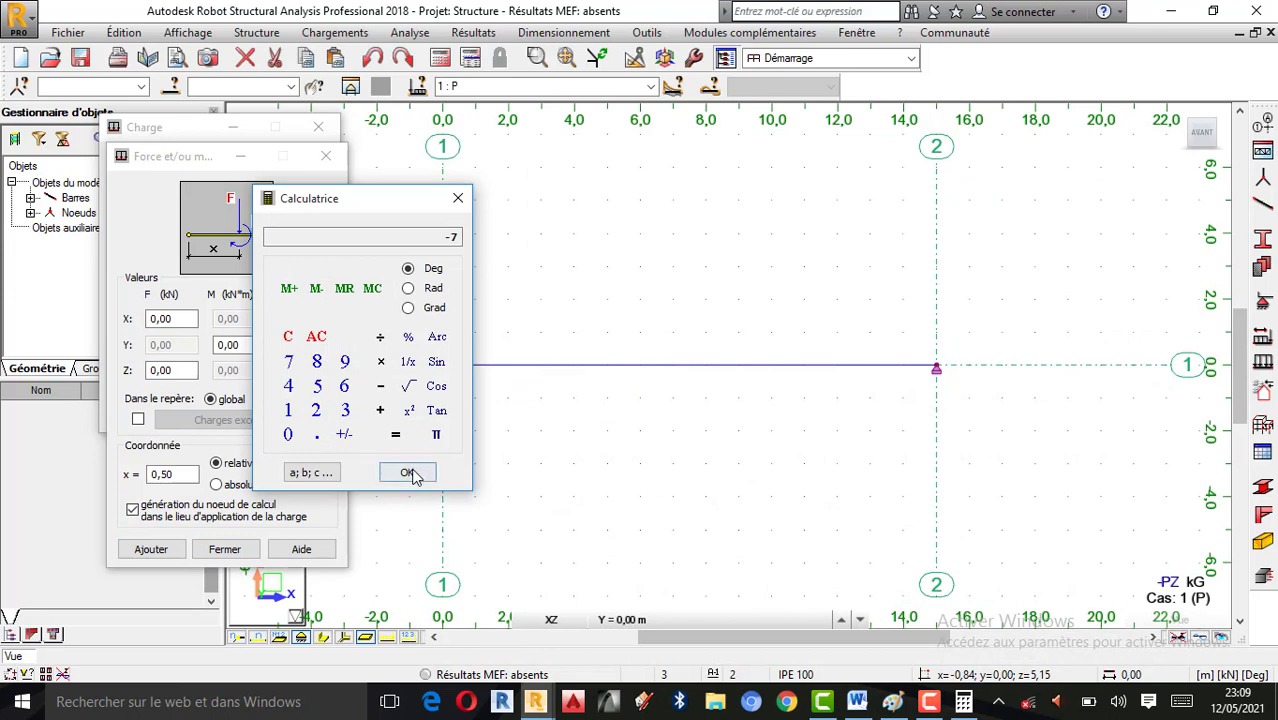
{"action": "left_click", "coordinate": [410, 473]}
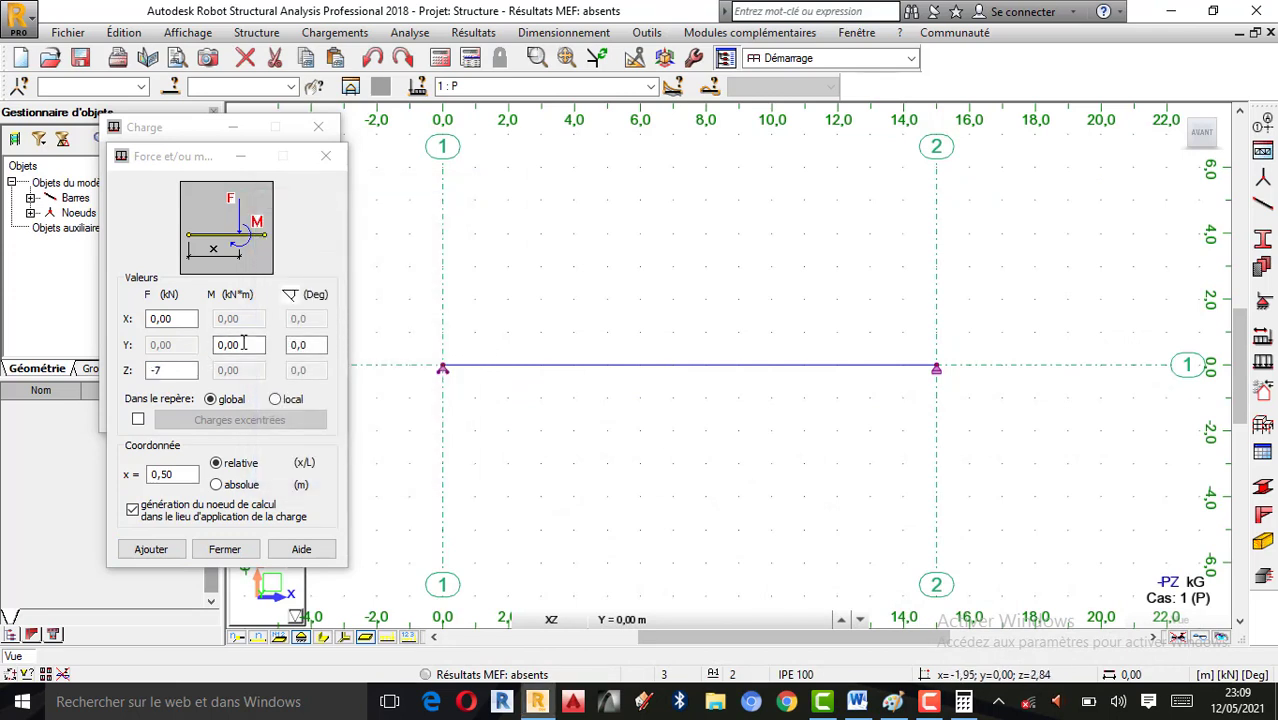
Step: Check the load position in Paint and set the force's coordinate to absolute with x = 5 m
{"action": "left_click", "coordinate": [180, 474]}
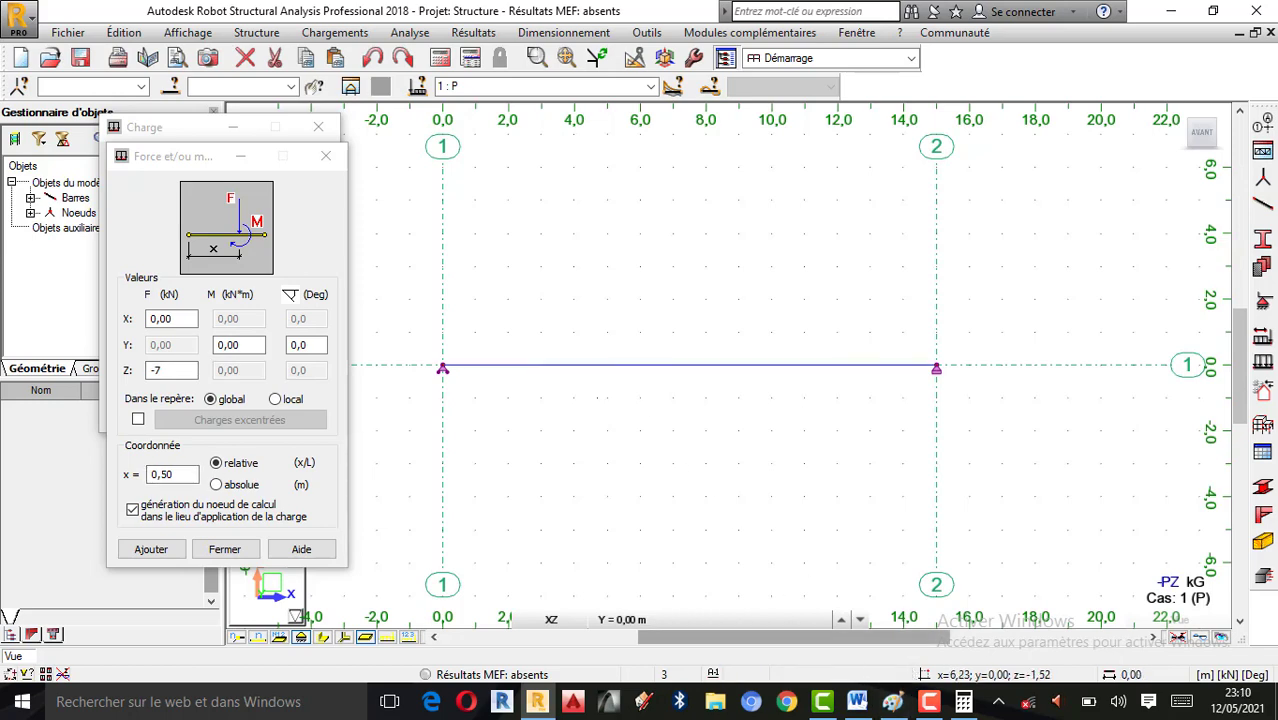
{"action": "left_click", "coordinate": [895, 706]}
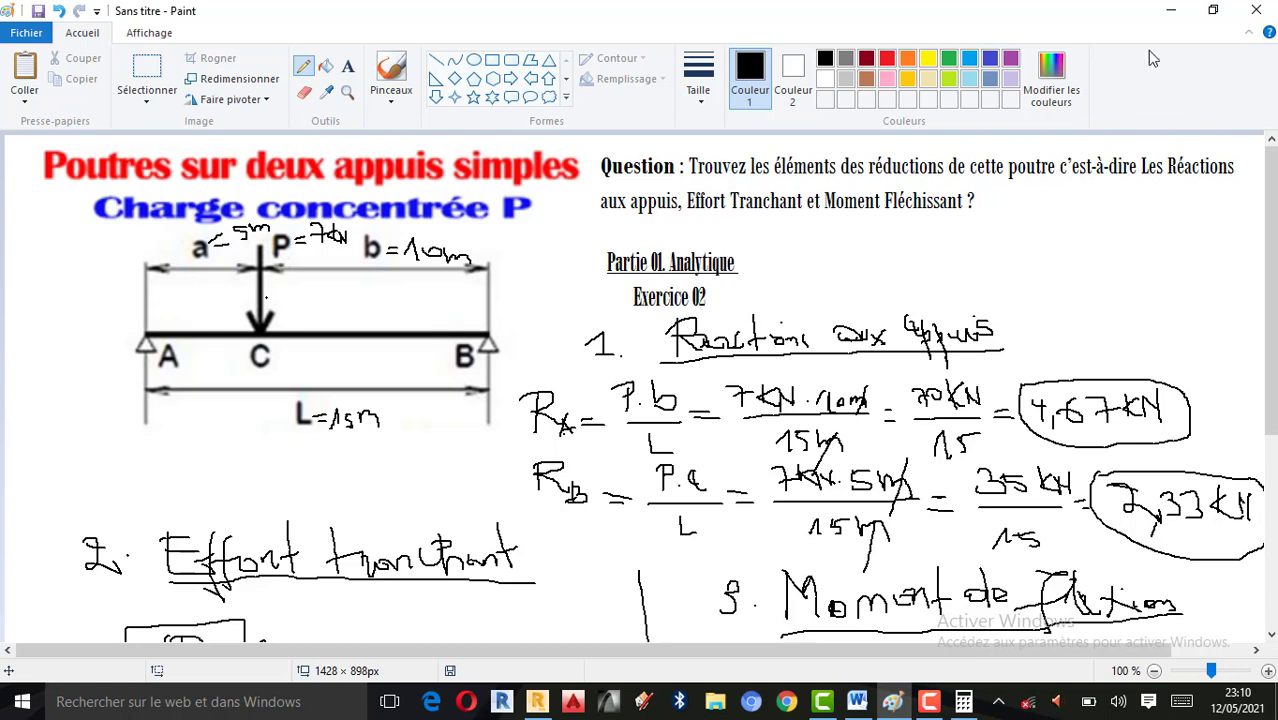
{"action": "left_click", "coordinate": [1171, 10]}
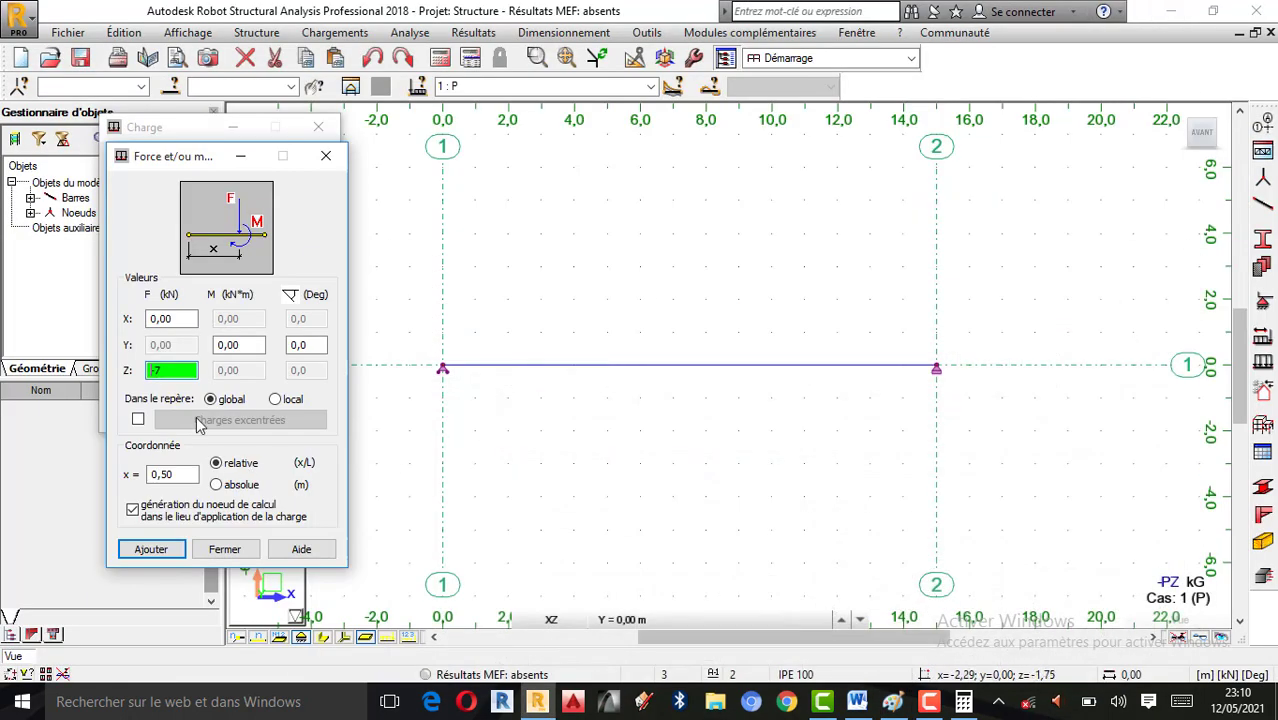
{"action": "left_click", "coordinate": [221, 493]}
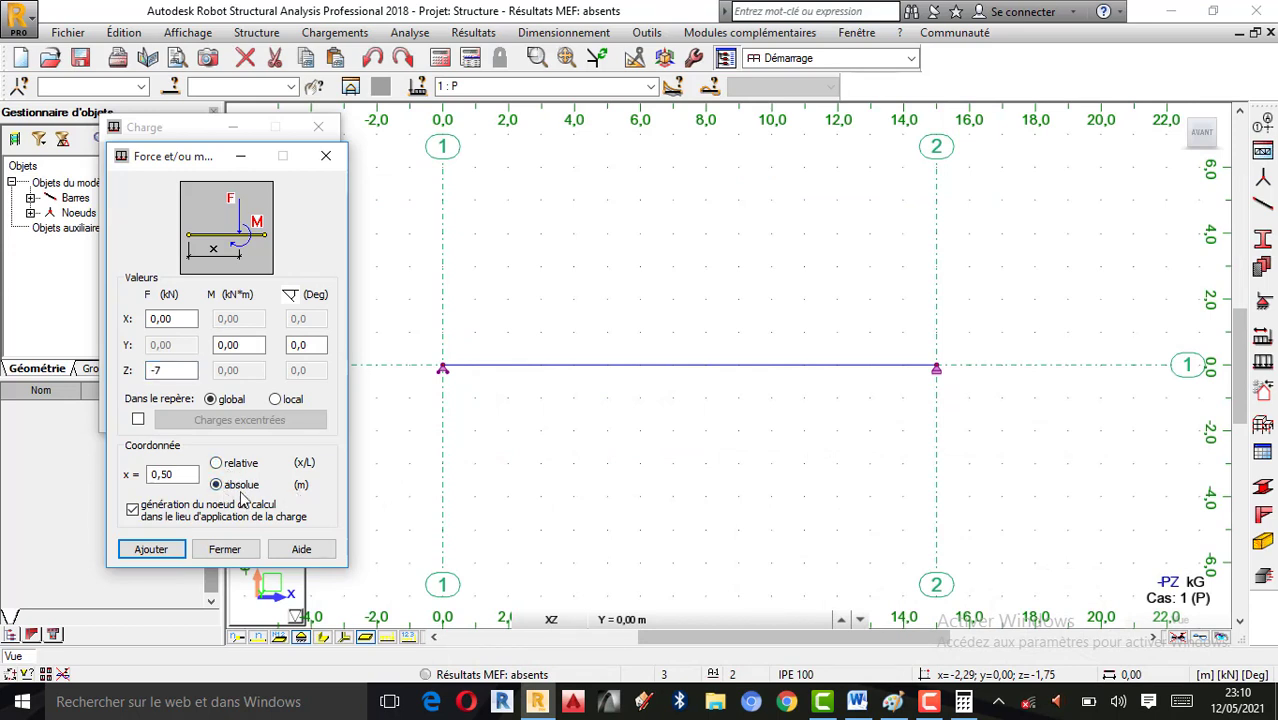
{"action": "double_click", "coordinate": [181, 477]}
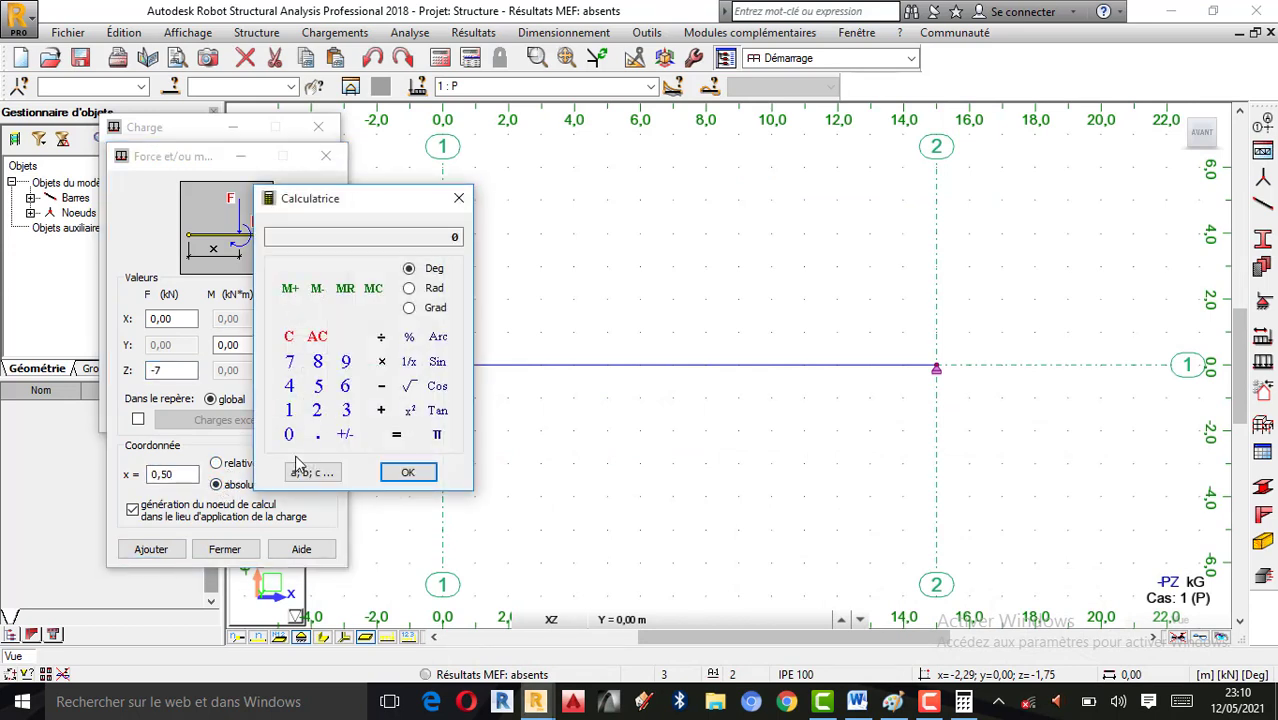
{"action": "left_click", "coordinate": [317, 386]}
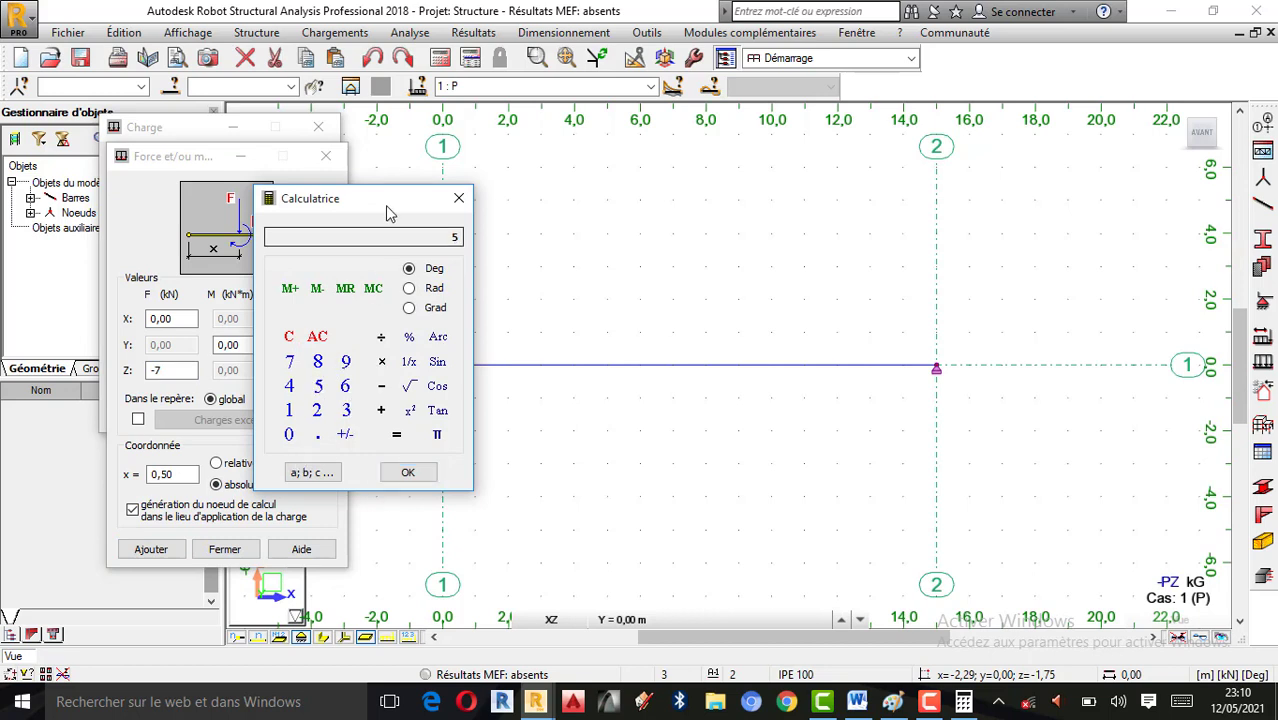
{"action": "left_click_drag", "start_coordinate": [389, 212], "coordinate": [503, 205]}
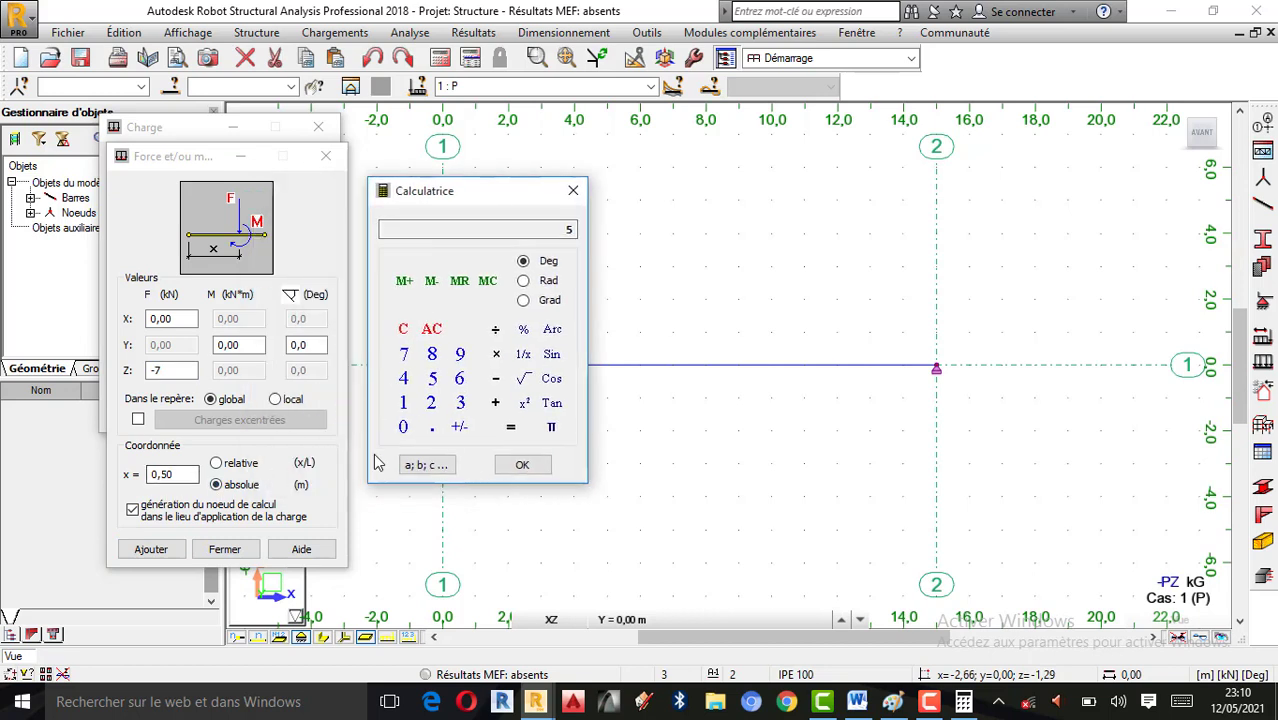
{"action": "left_click", "coordinate": [522, 466]}
{"action": "left_click", "coordinate": [573, 190]}
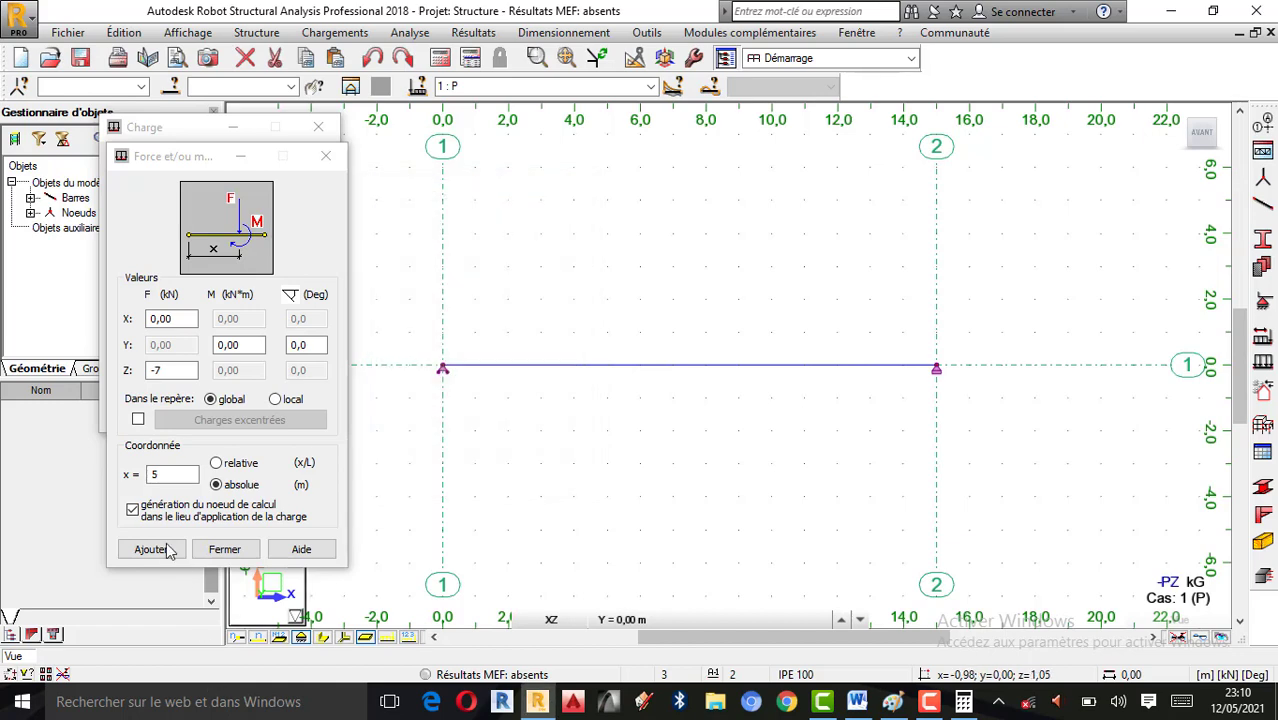
Step: Recheck the Paint sketch, add the defined force and apply it to bar 1
{"action": "left_click", "coordinate": [893, 701]}
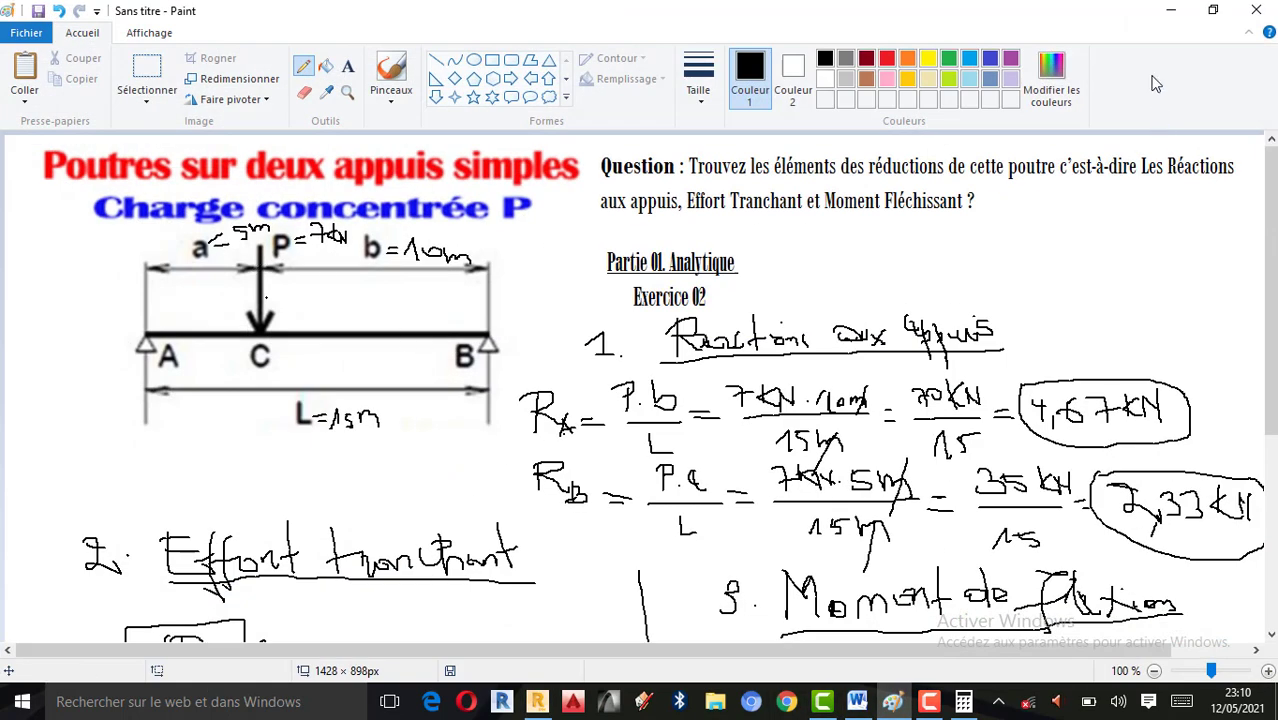
{"action": "left_click", "coordinate": [1171, 10]}
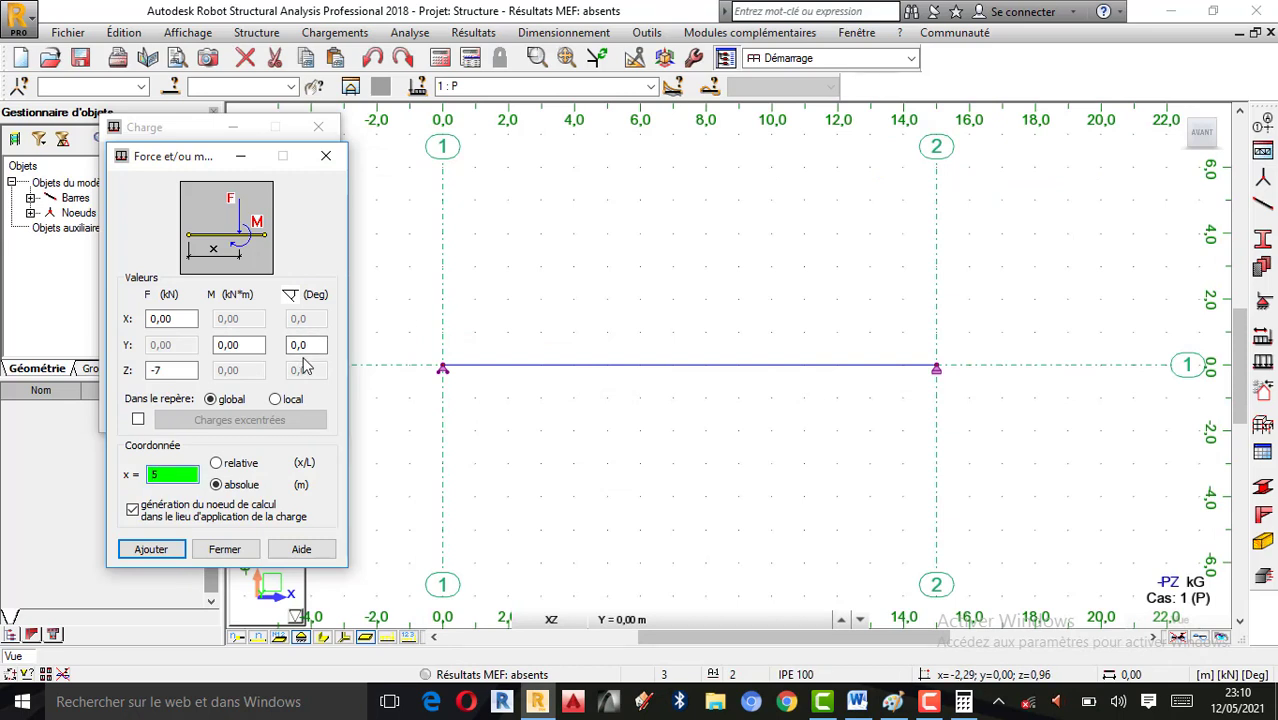
{"action": "left_click", "coordinate": [152, 550]}
{"action": "left_click", "coordinate": [174, 378]}
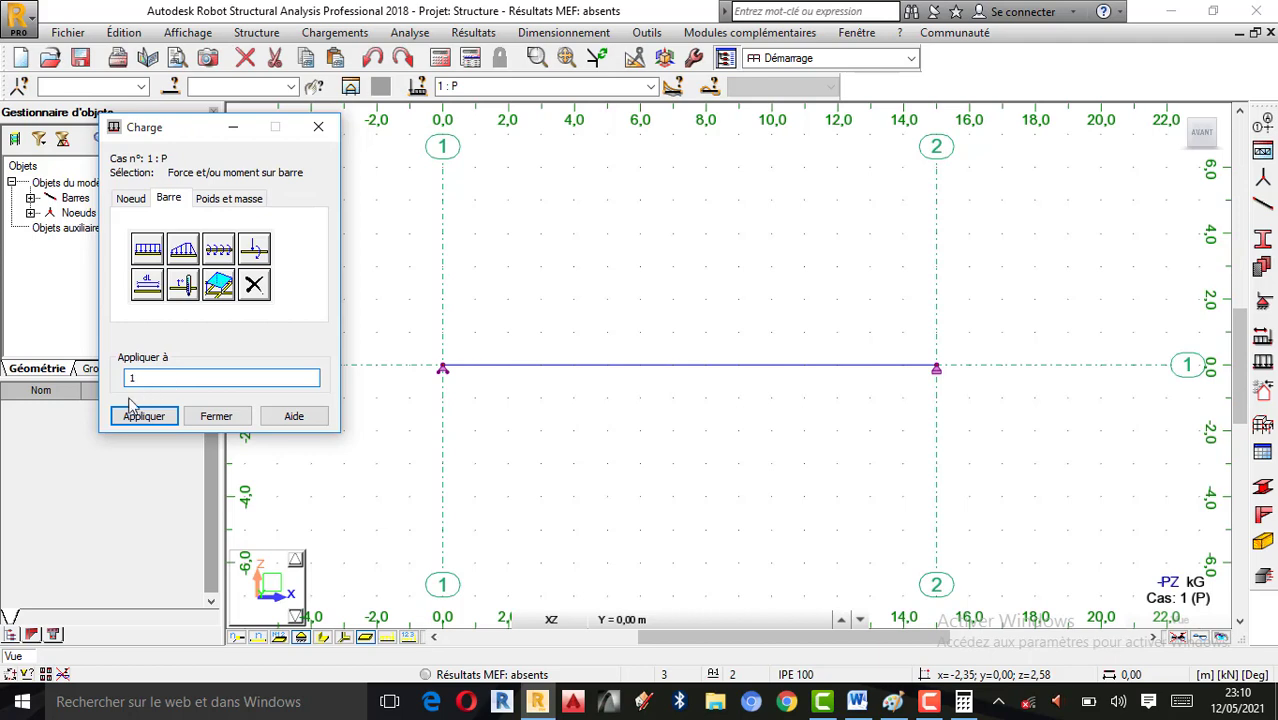
{"action": "left_click", "coordinate": [138, 413]}
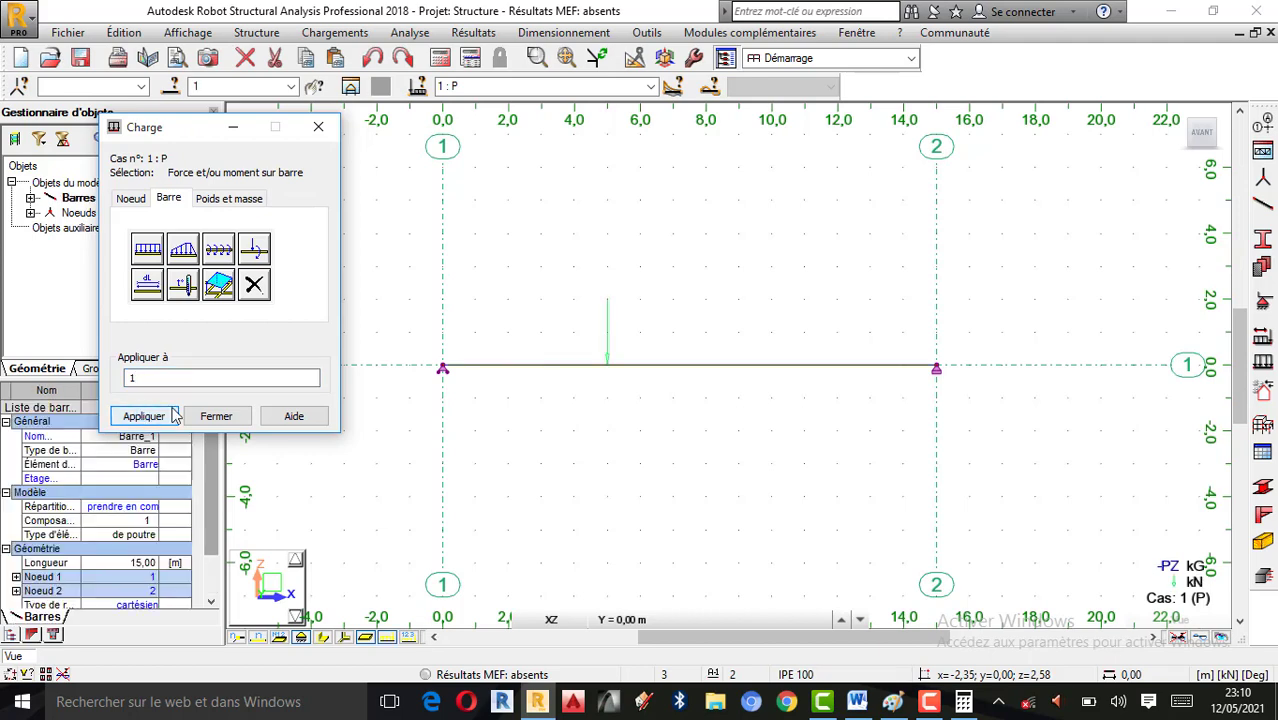
{"action": "left_click", "coordinate": [216, 416]}
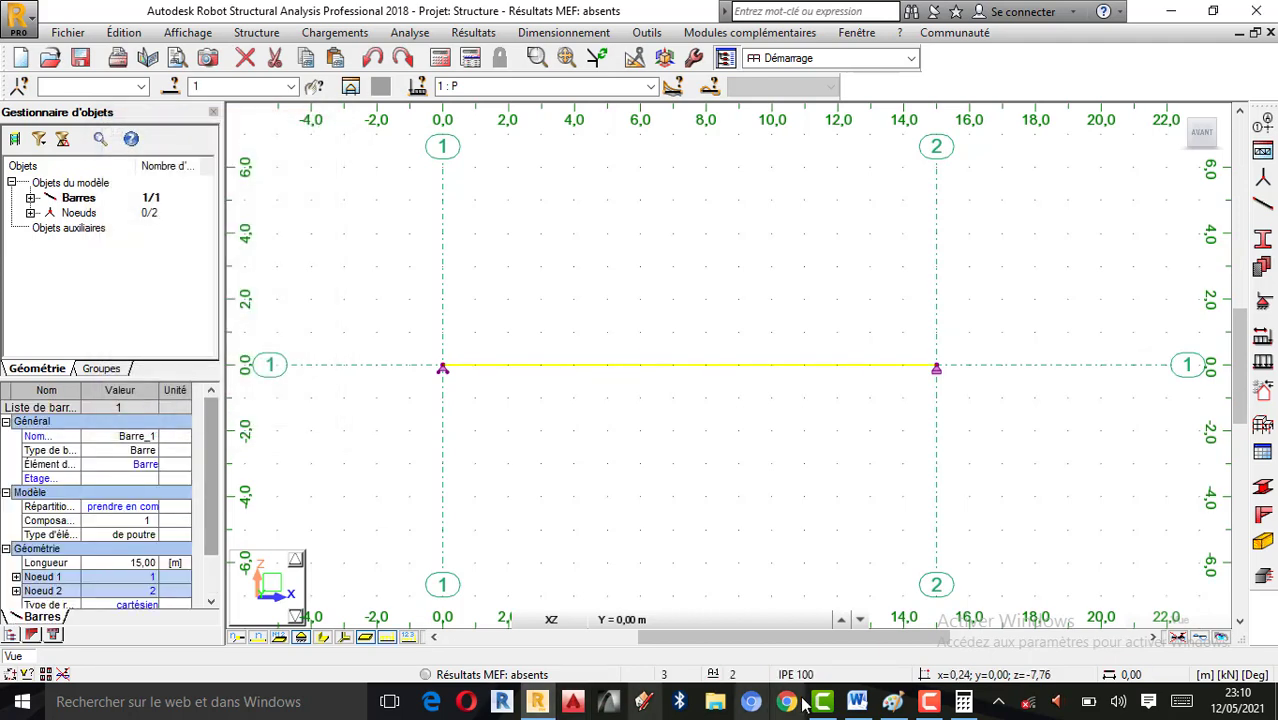
Step: Display the load values on the model and compare the loaded beam with the Paint sketch
{"action": "left_click", "coordinate": [406, 638]}
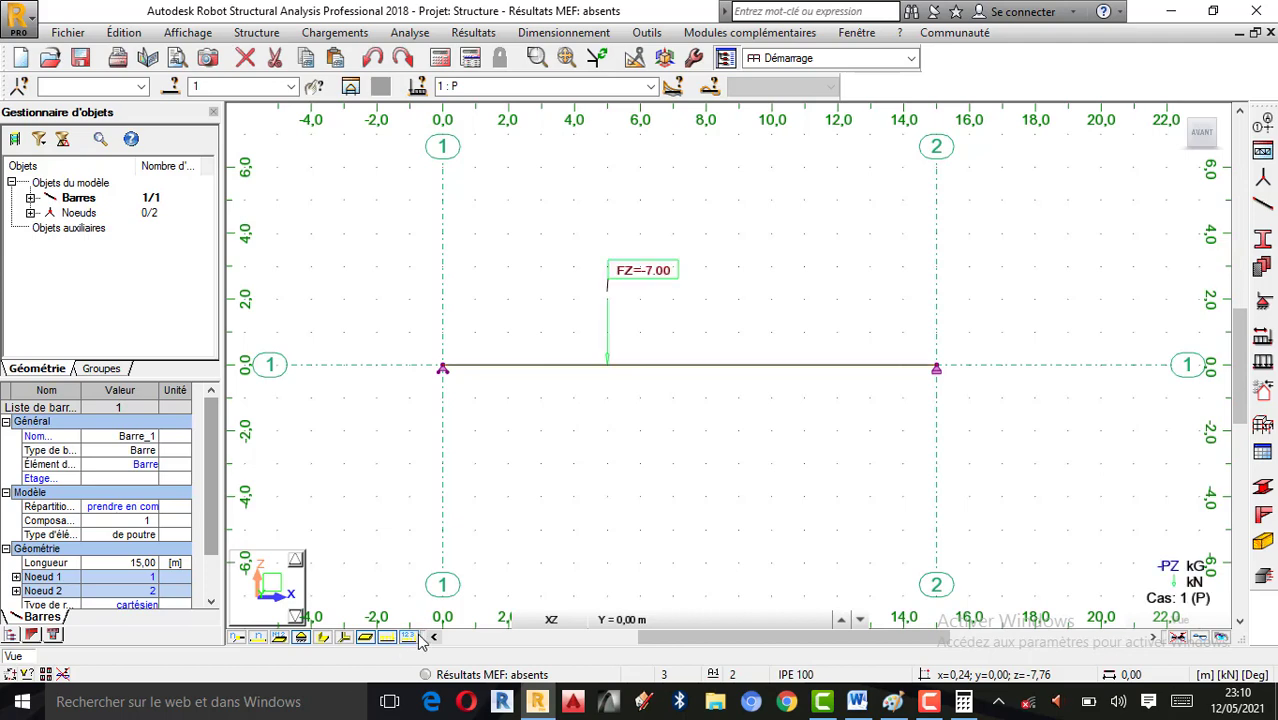
{"action": "scroll", "coordinate": [810, 365], "scroll_direction": "up", "scroll_amount": 1}
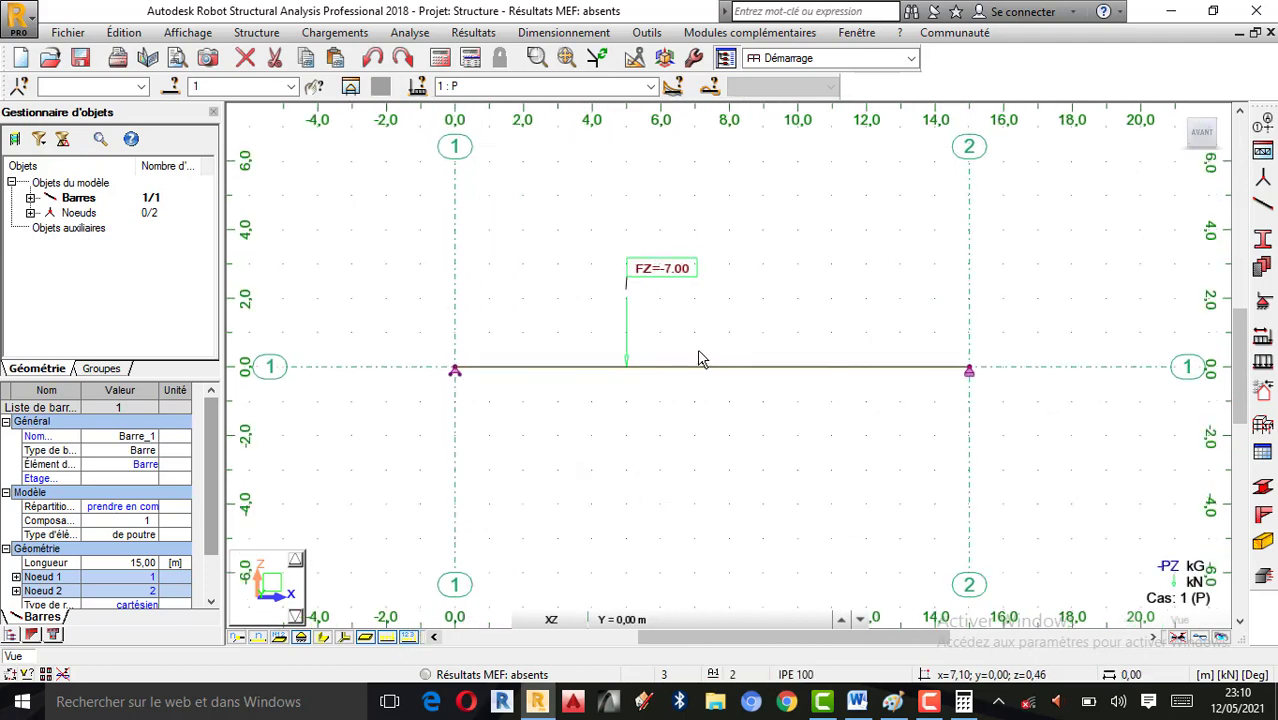
{"action": "left_click", "coordinate": [892, 703]}
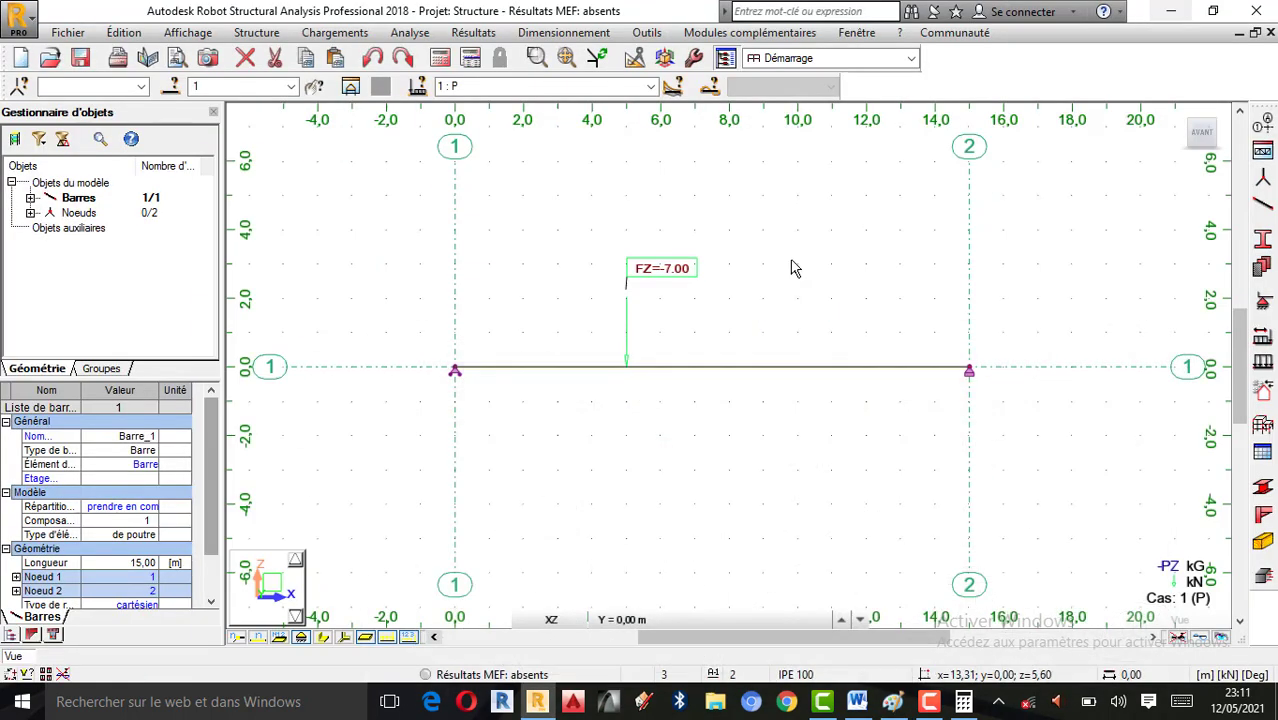
Step: Add a dimension line from the left support to the point load, placed 2 m below the beam
{"action": "left_click", "coordinate": [1171, 10]}
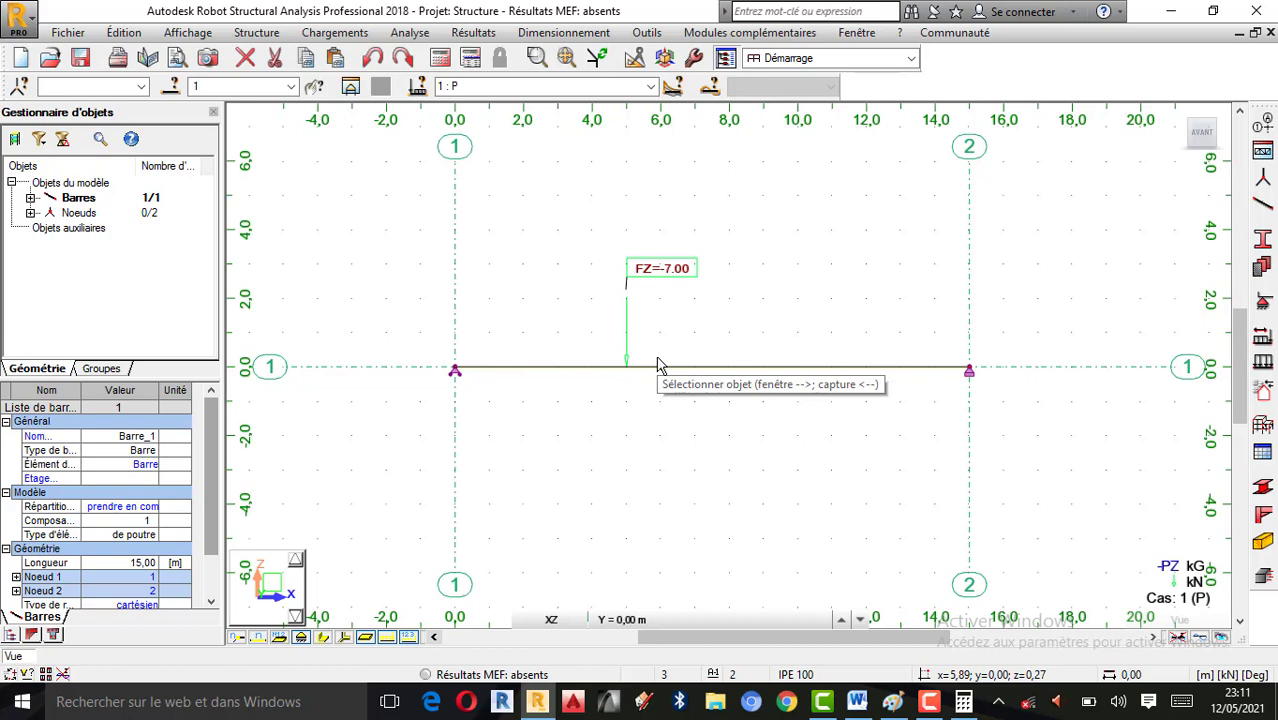
{"action": "left_click", "coordinate": [652, 33]}
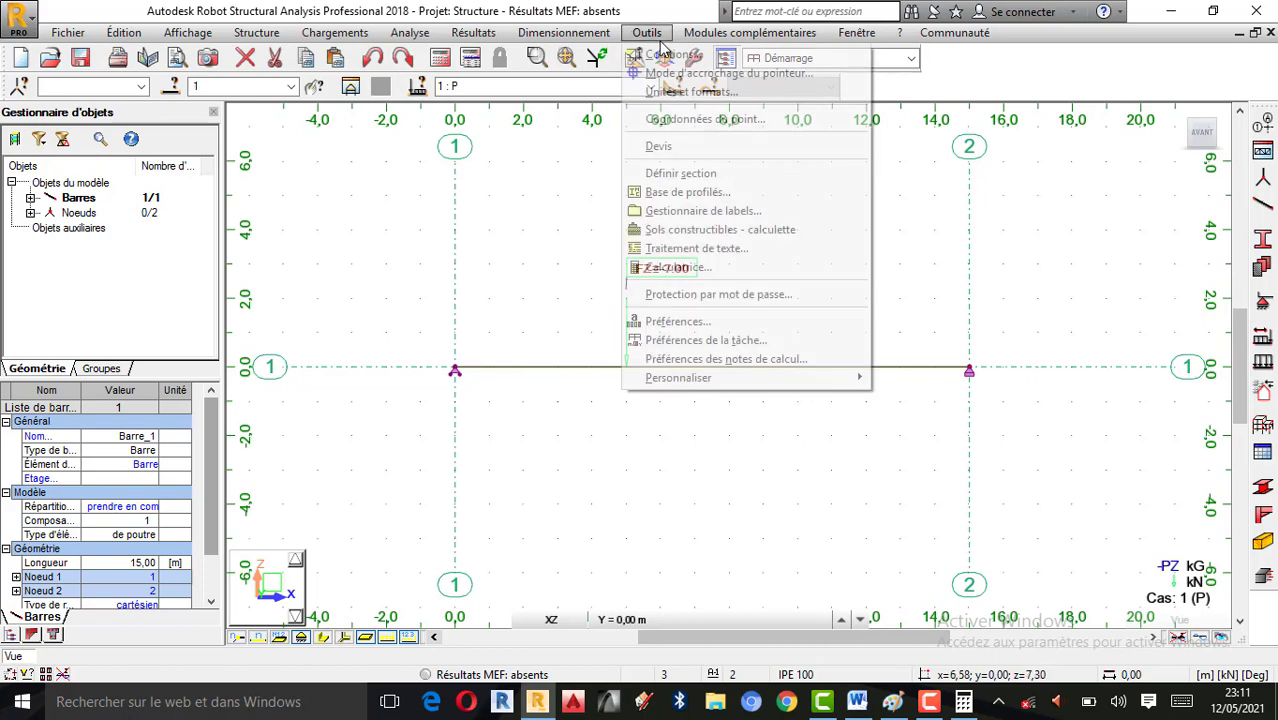
{"action": "left_click", "coordinate": [666, 55]}
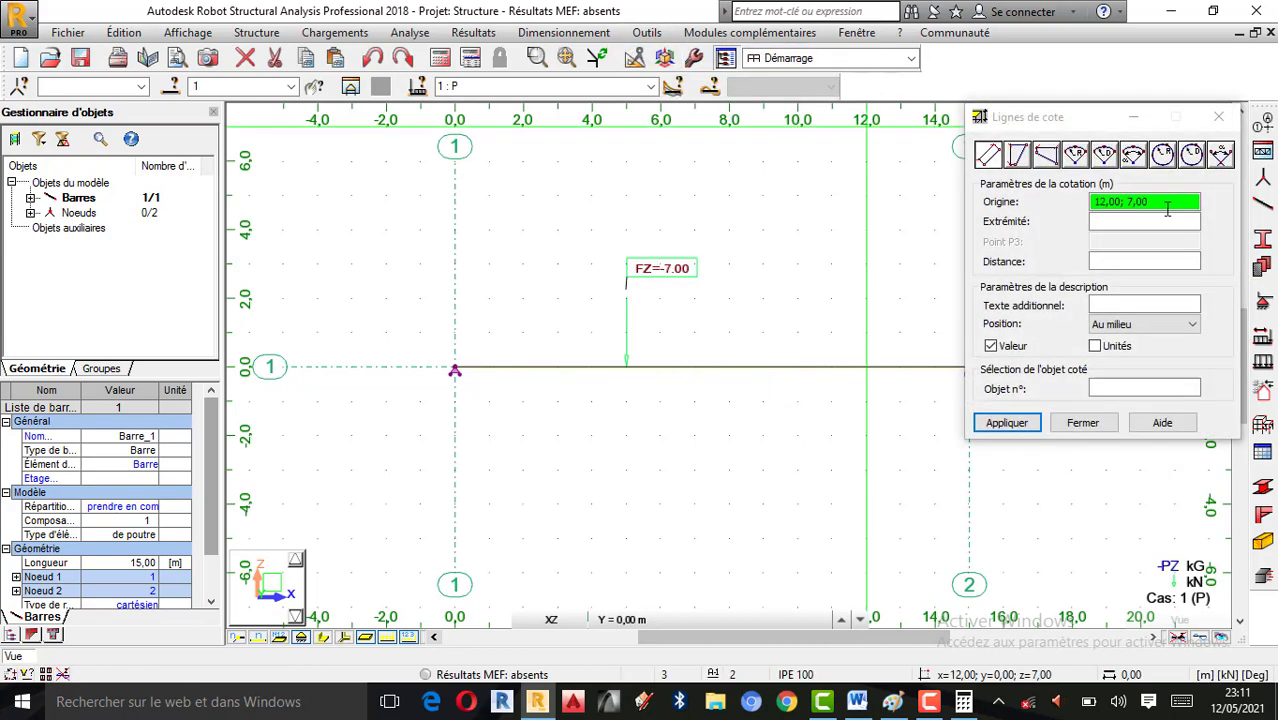
{"action": "left_click_drag", "start_coordinate": [1015, 115], "coordinate": [1128, 283]}
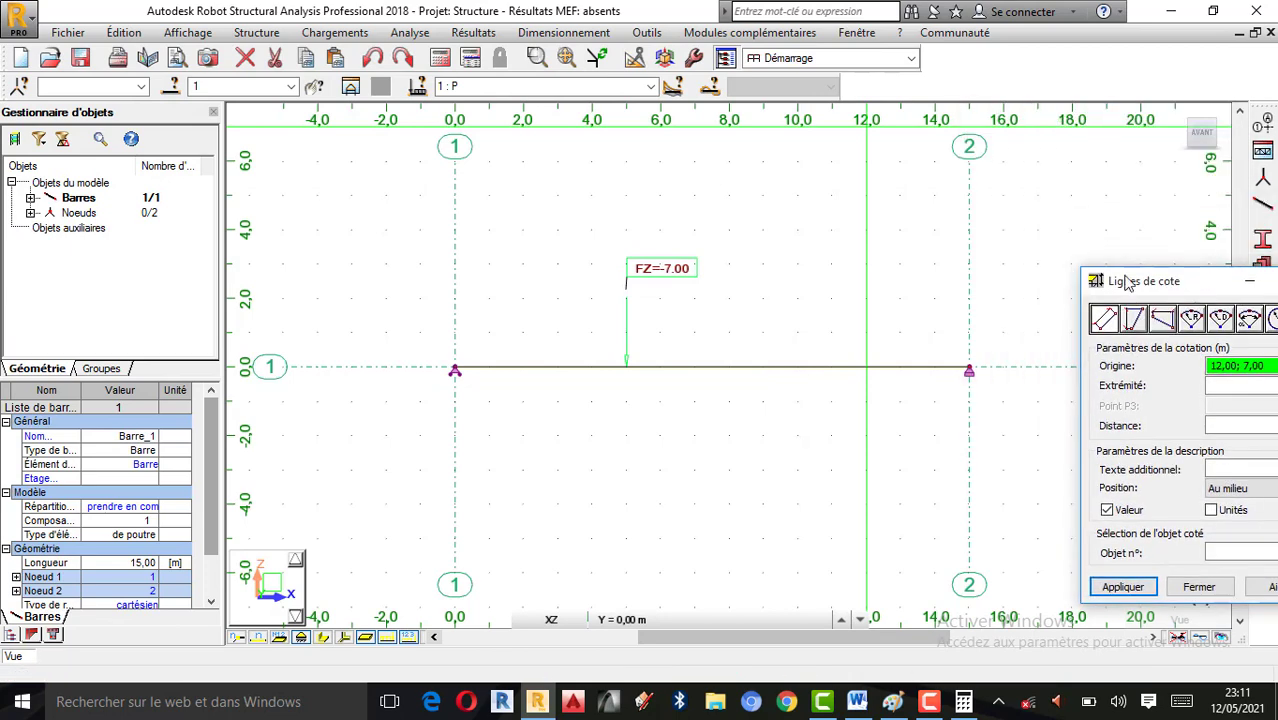
{"action": "left_click", "coordinate": [457, 369]}
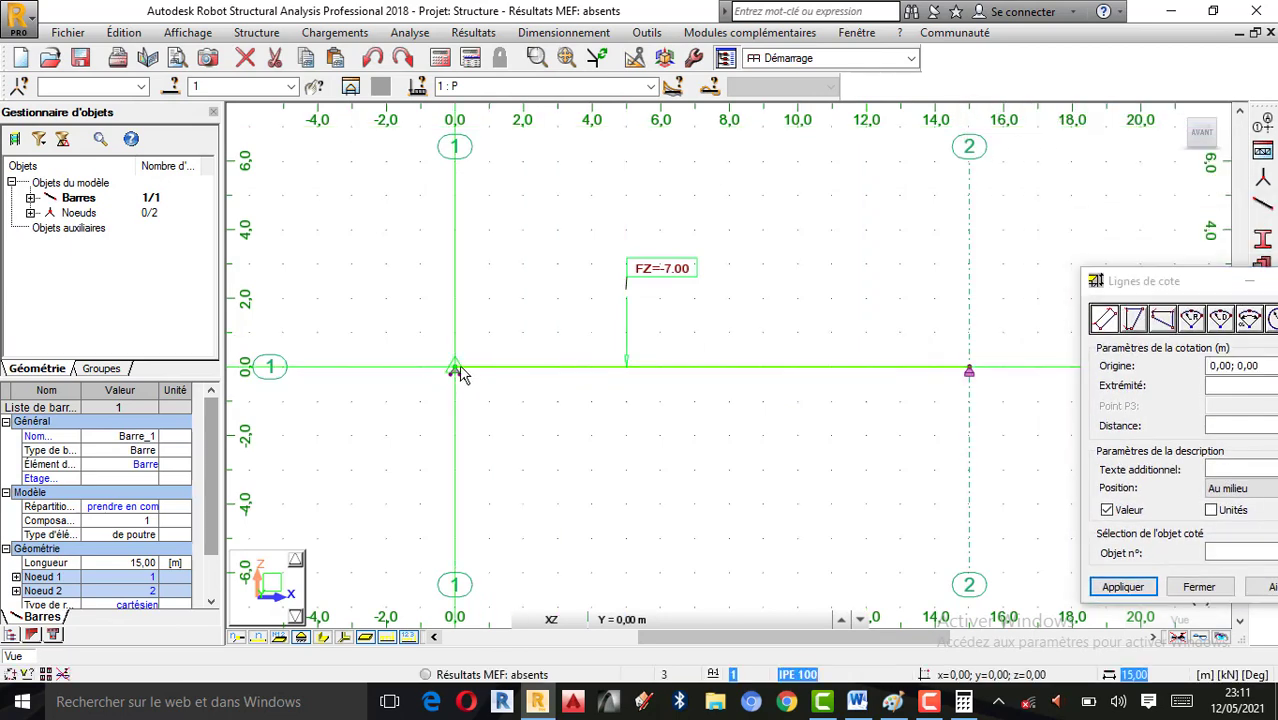
{"action": "left_click", "coordinate": [628, 369]}
{"action": "left_click", "coordinate": [577, 437]}
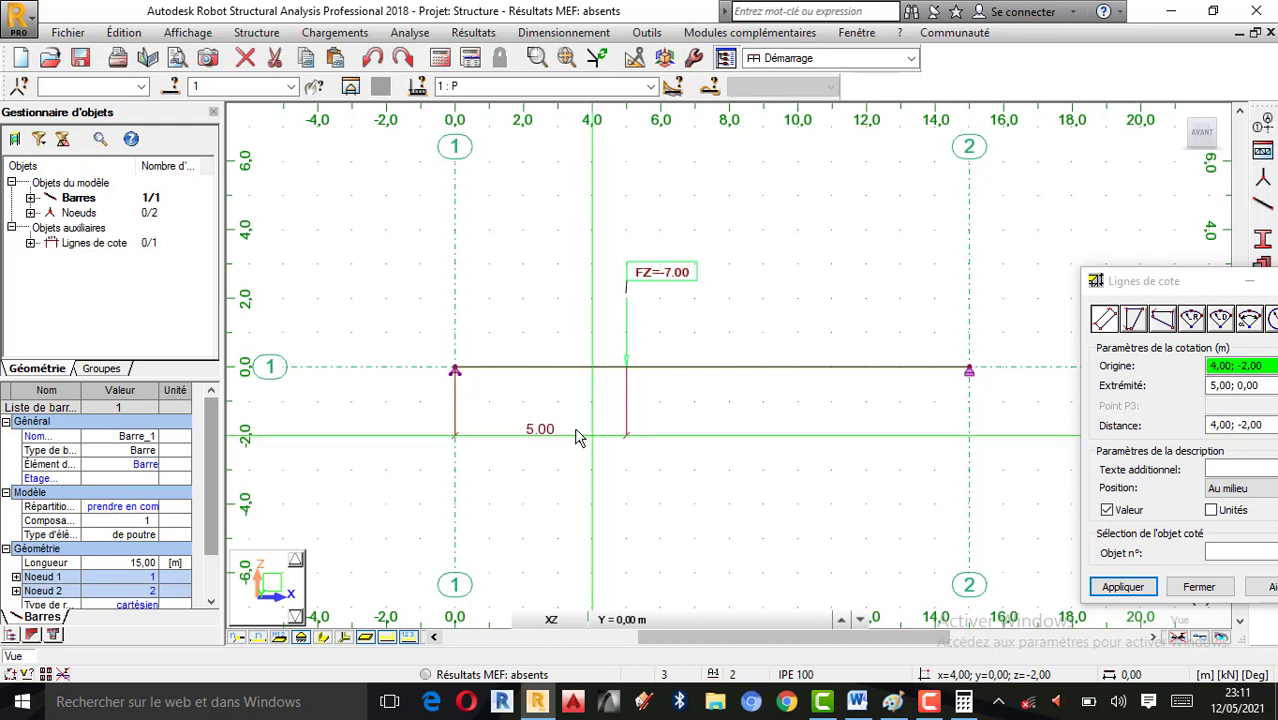
Step: Dimension the distance from the point load to the right support, placed 2 m below the beam
{"action": "left_click", "coordinate": [628, 370]}
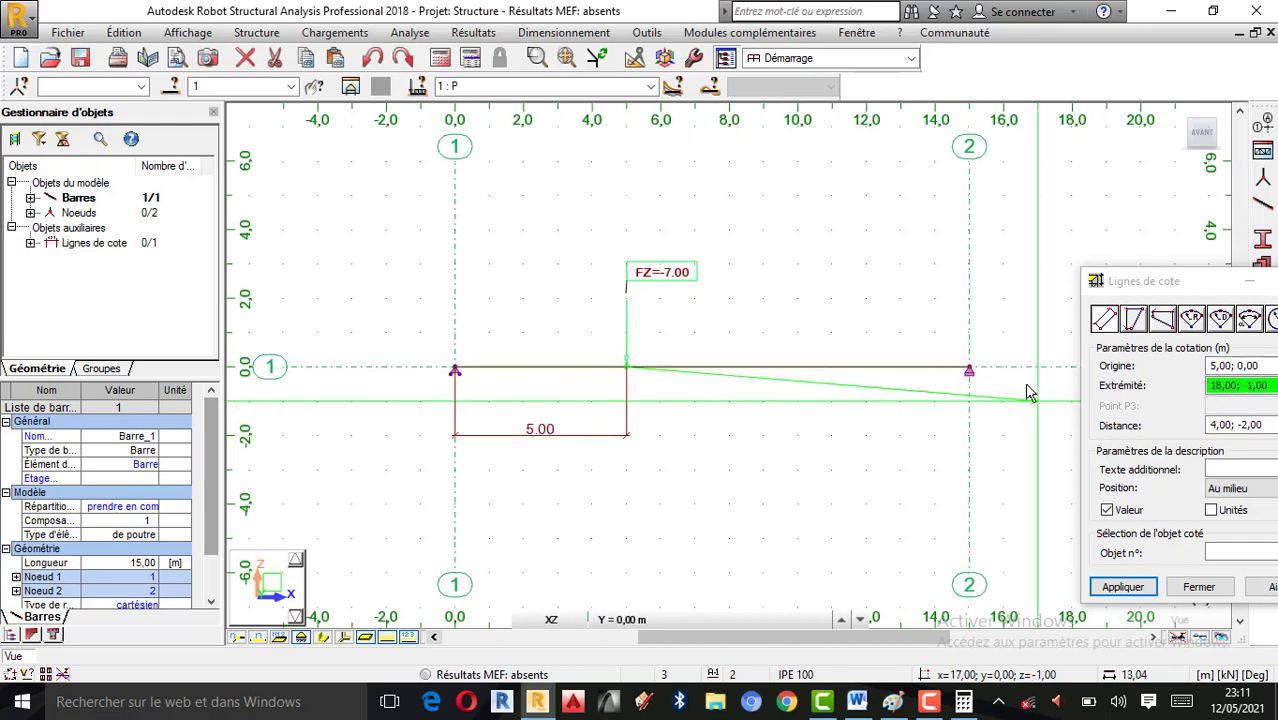
{"action": "left_click", "coordinate": [975, 378]}
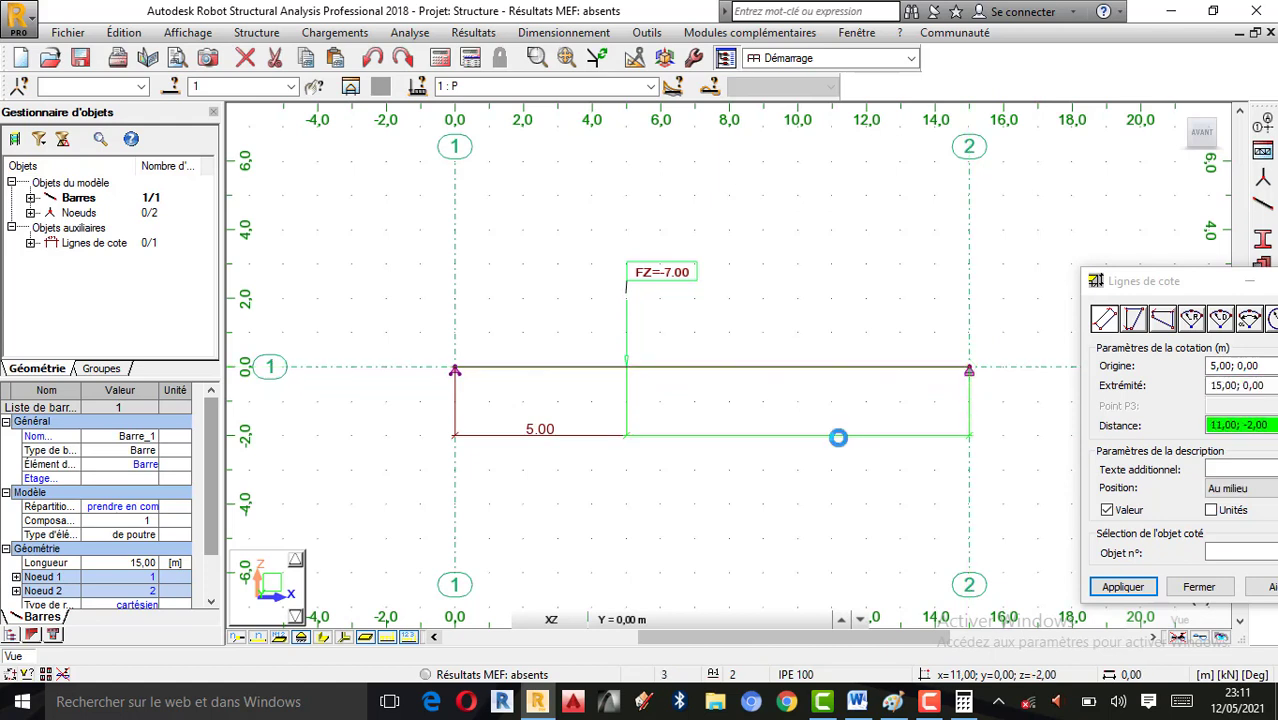
{"action": "left_click", "coordinate": [839, 436]}
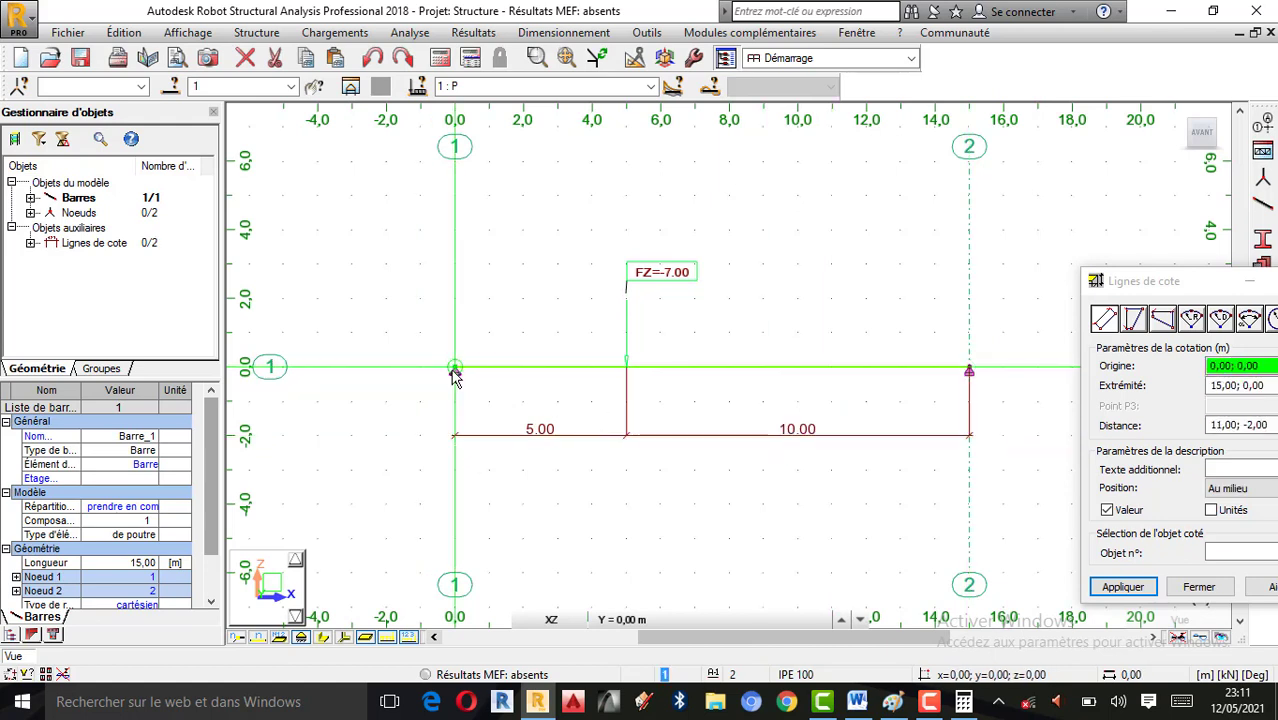
Step: Dimension the beam's full span between both supports, placed 3 m below it, and finish dimensioning
{"action": "left_click", "coordinate": [455, 372]}
{"action": "left_click", "coordinate": [967, 370]}
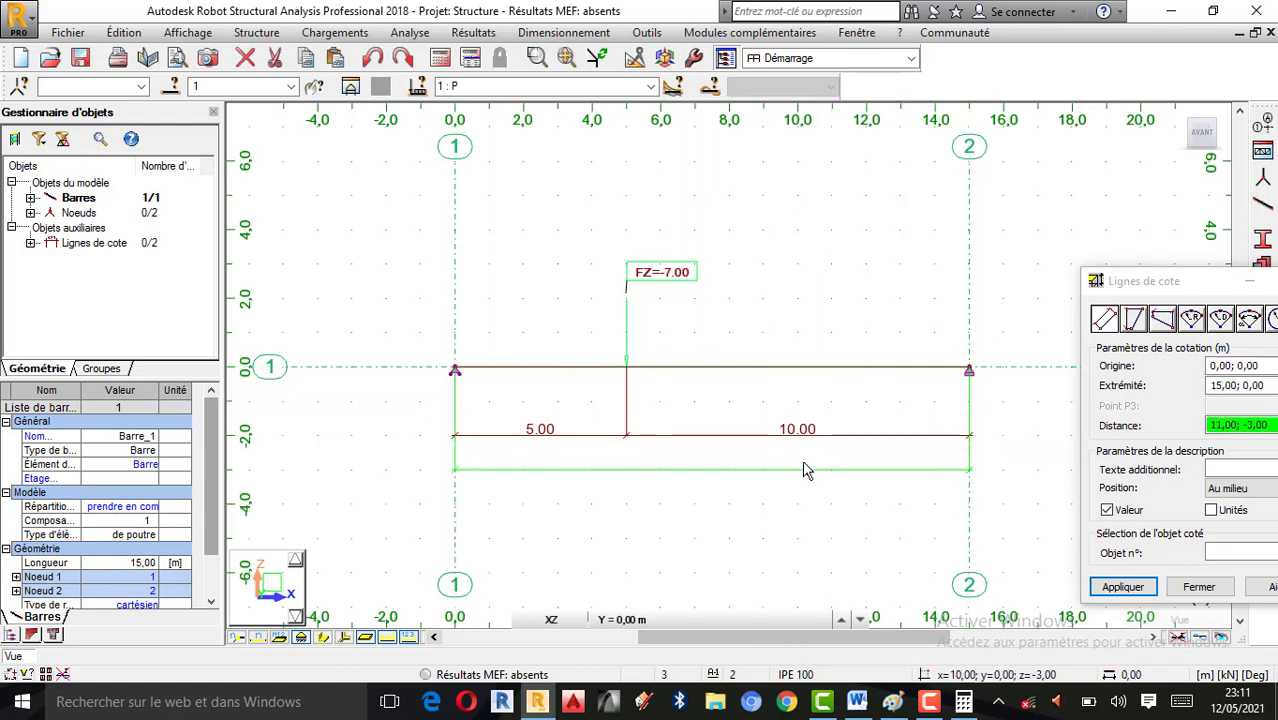
{"action": "left_click", "coordinate": [820, 462]}
{"action": "scroll", "coordinate": [755, 395], "scroll_direction": "down", "scroll_amount": 2}
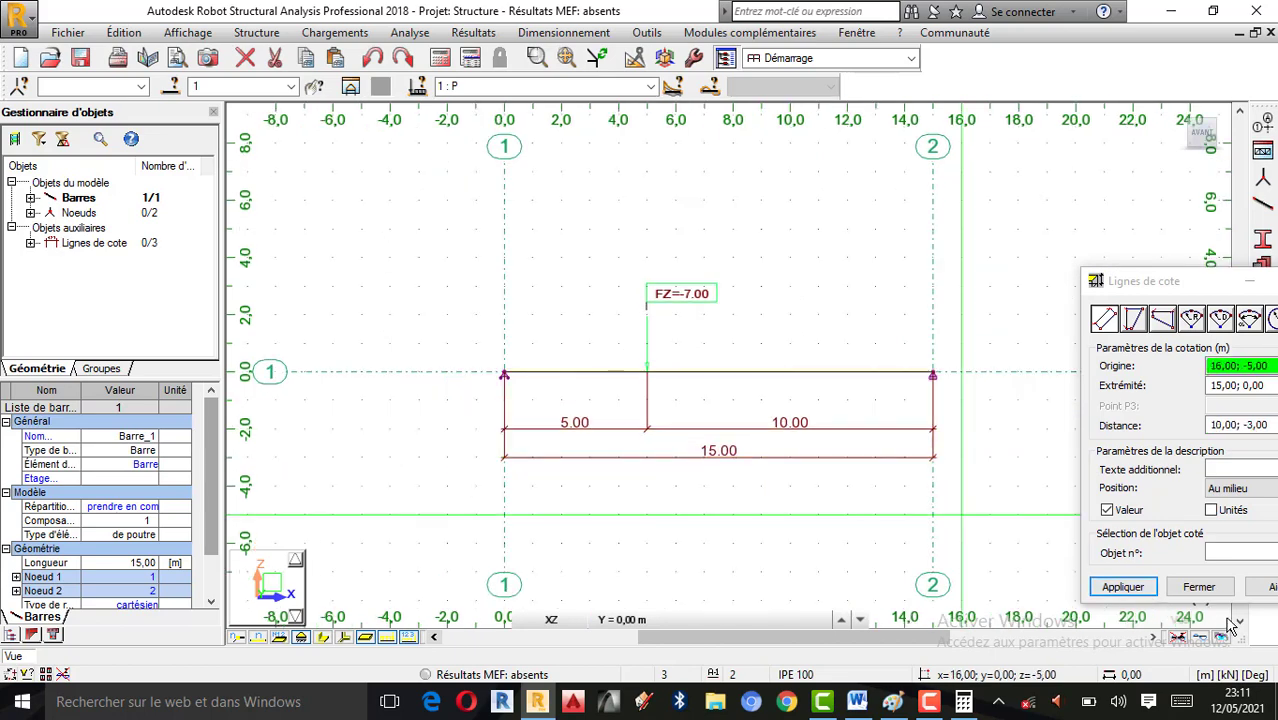
{"action": "left_click", "coordinate": [1199, 587]}
{"action": "scroll", "coordinate": [768, 484], "scroll_direction": "up", "scroll_amount": 1}
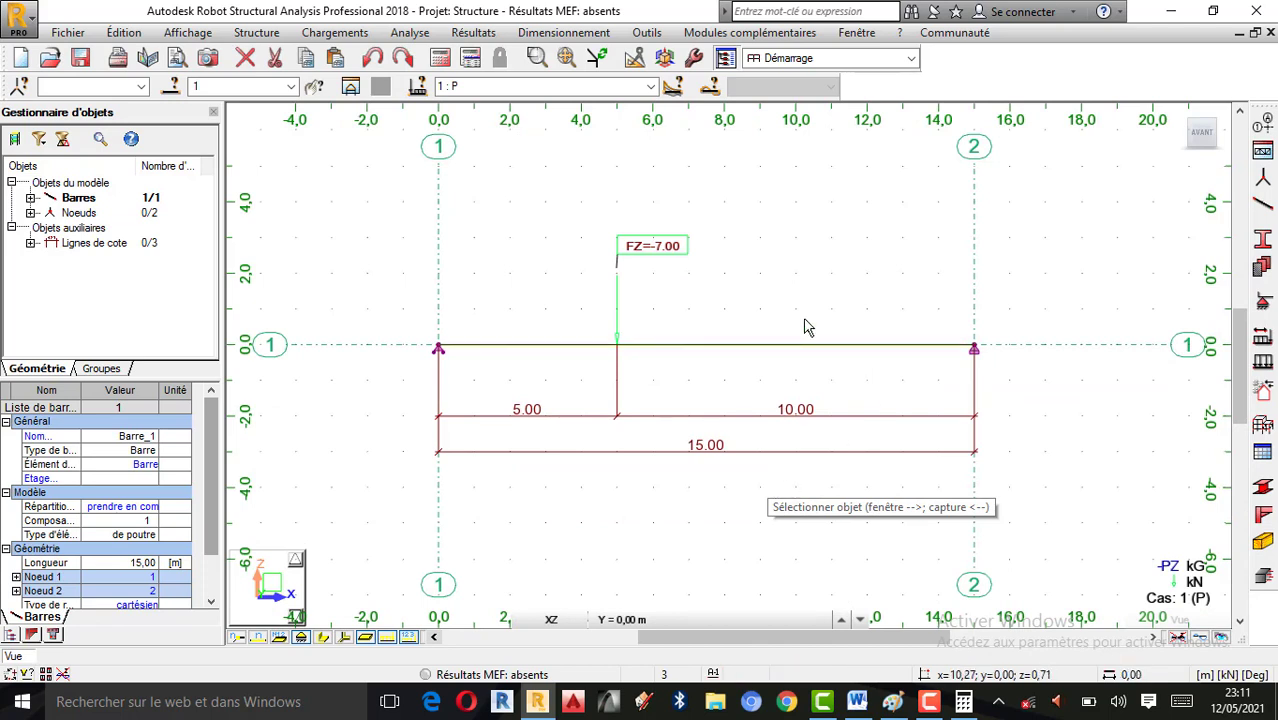
Step: Turn on the section shape display for the beam
{"action": "left_click", "coordinate": [326, 640]}
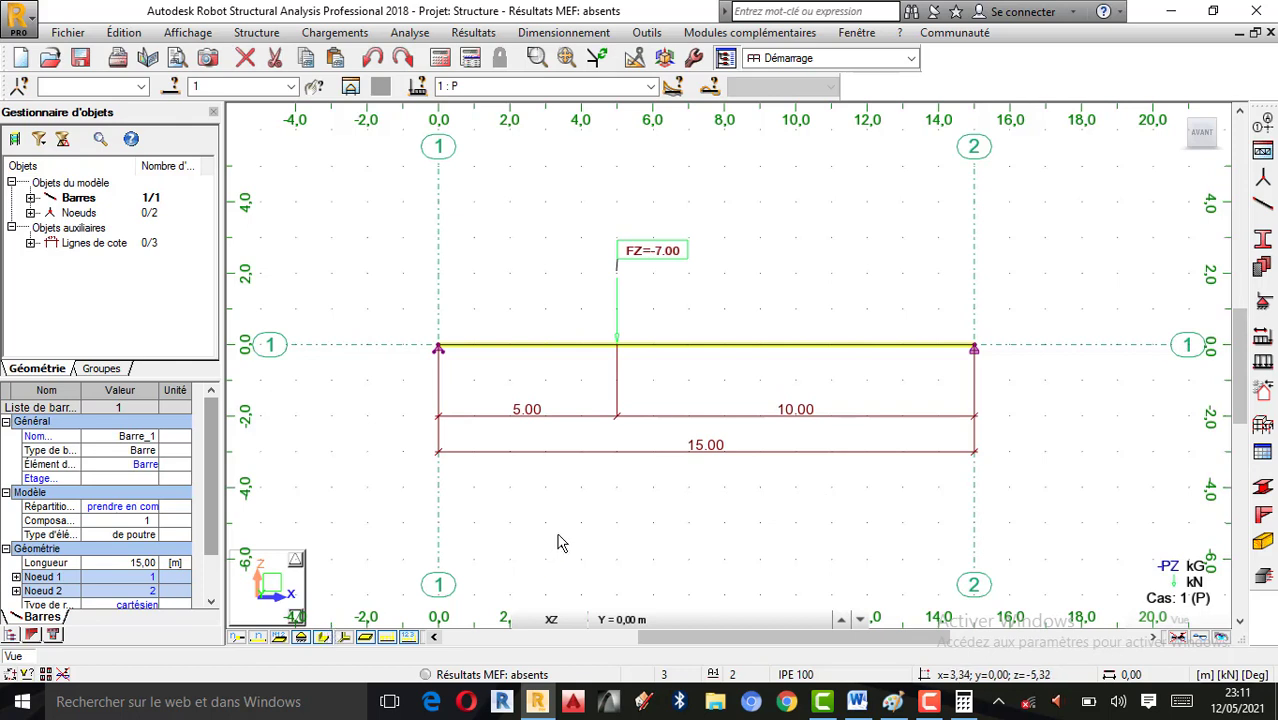
{"action": "left_click", "coordinate": [321, 635]}
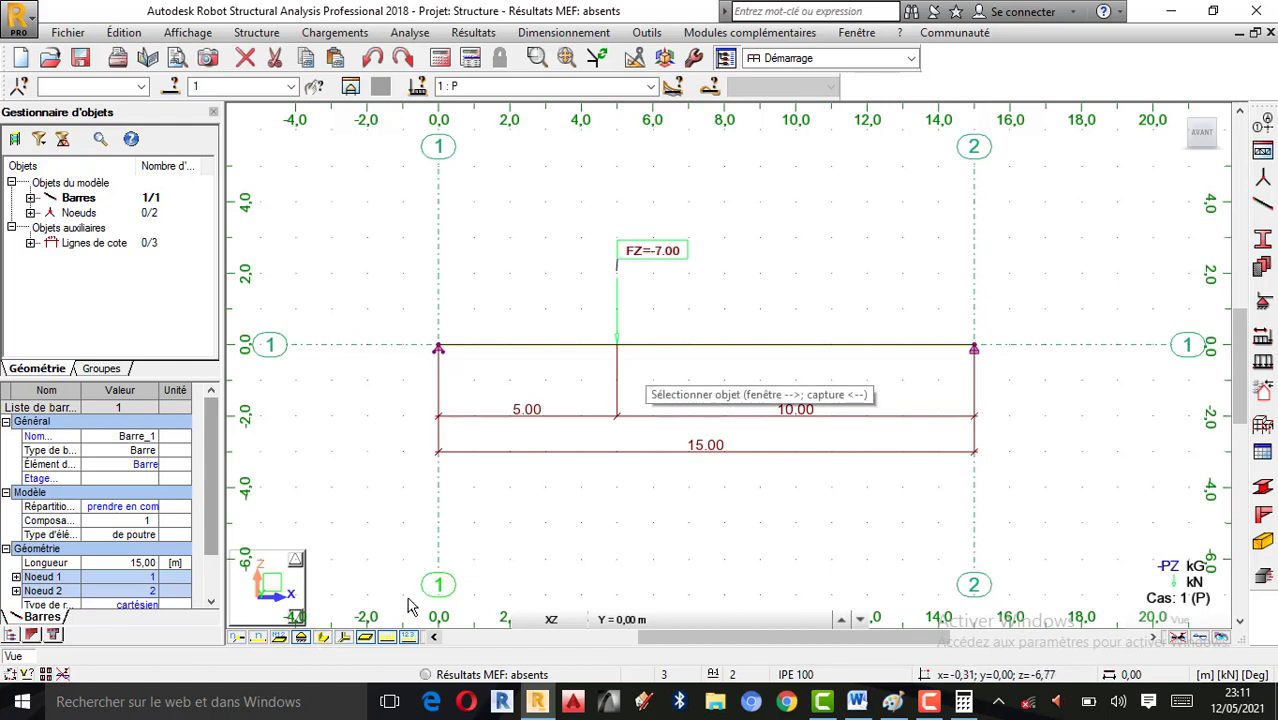
{"action": "left_click", "coordinate": [322, 637]}
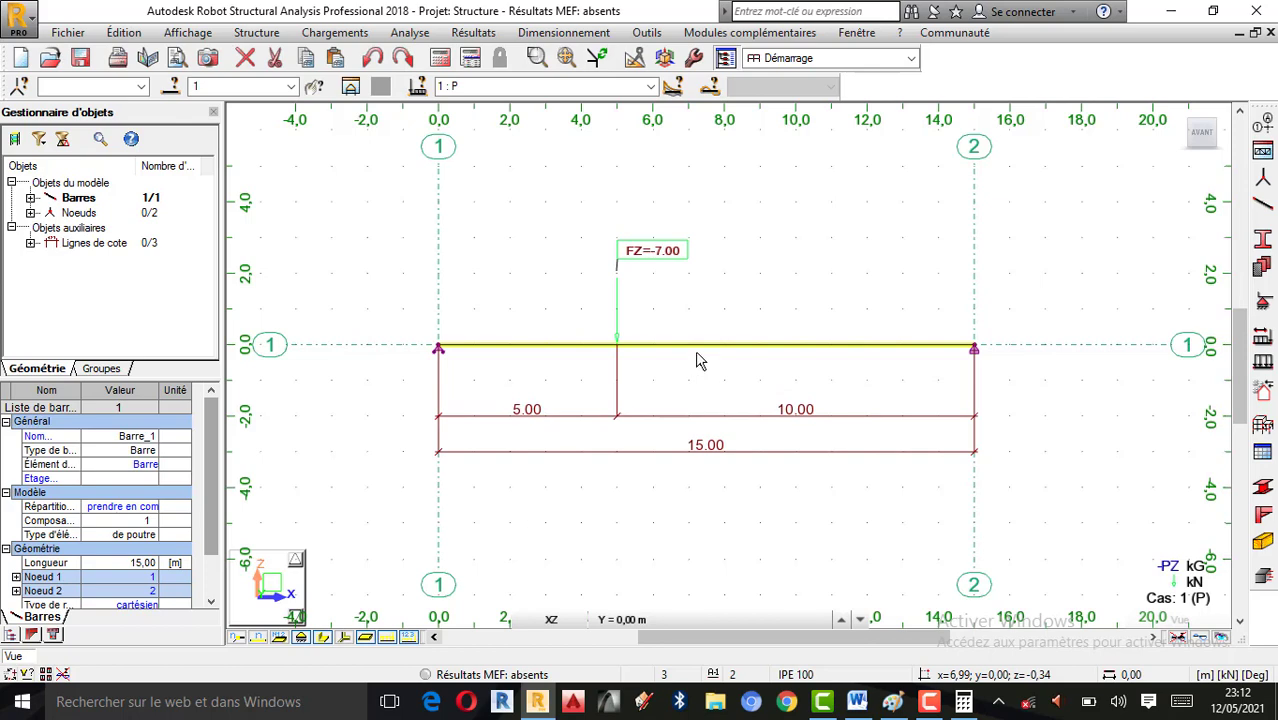
Step: Verify the structure for errors and warnings, and run the calculation
{"action": "left_click", "coordinate": [410, 33]}
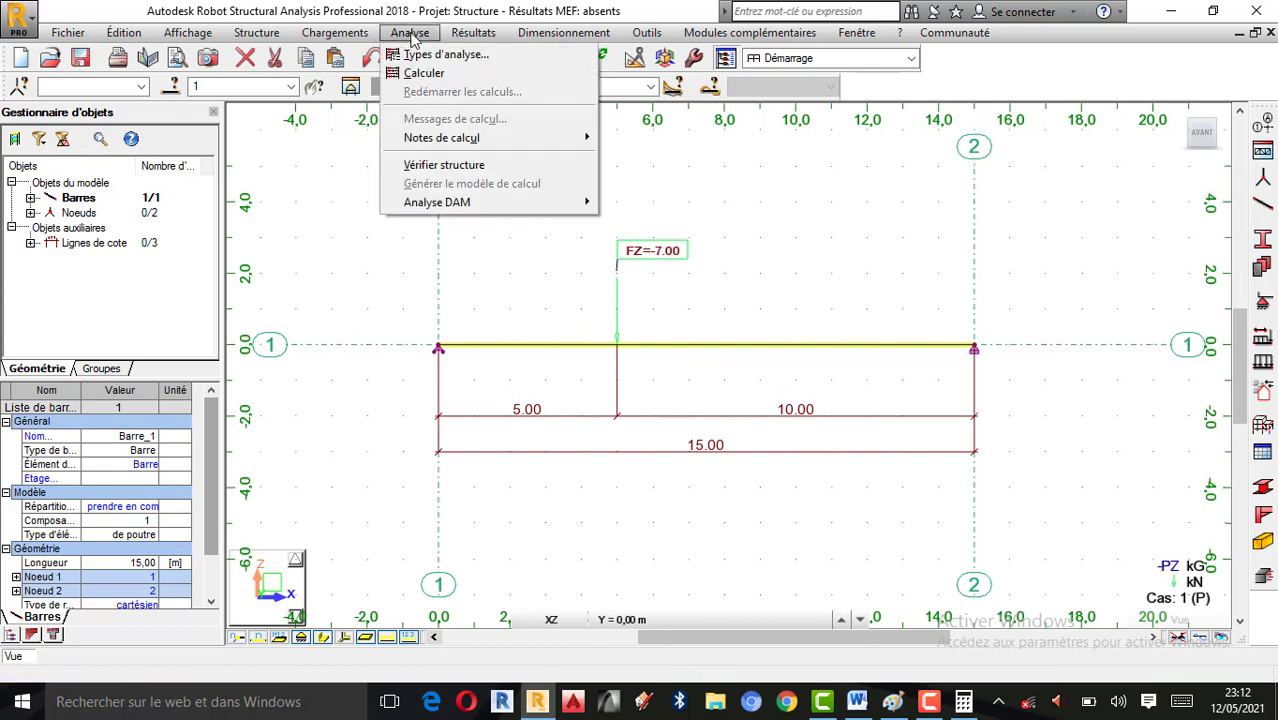
{"action": "left_click", "coordinate": [448, 164]}
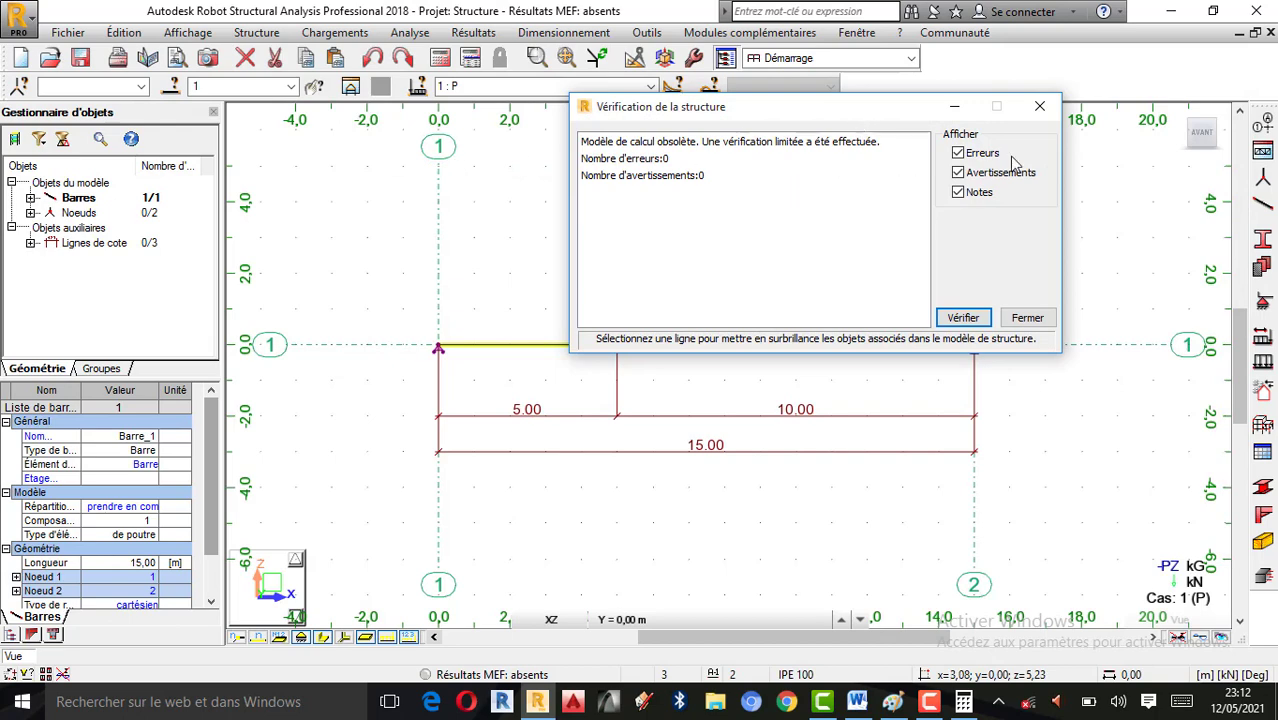
{"action": "left_click", "coordinate": [1040, 106]}
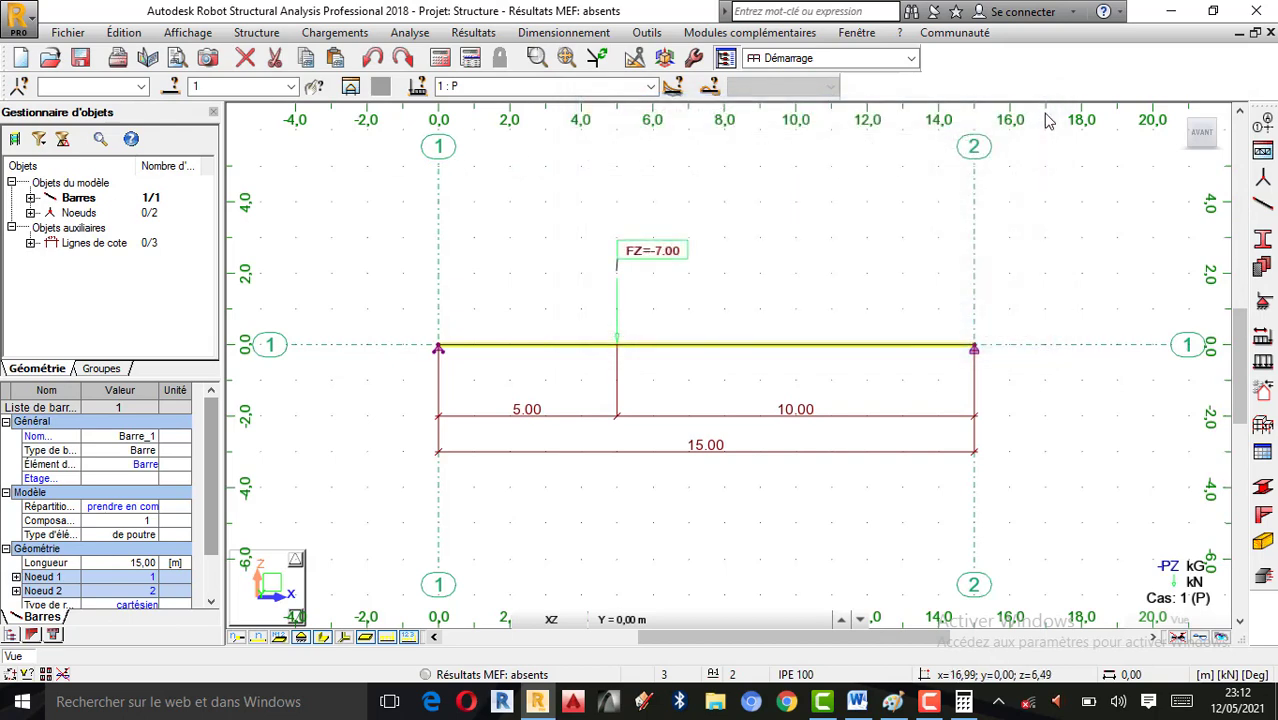
{"action": "left_click", "coordinate": [441, 58]}
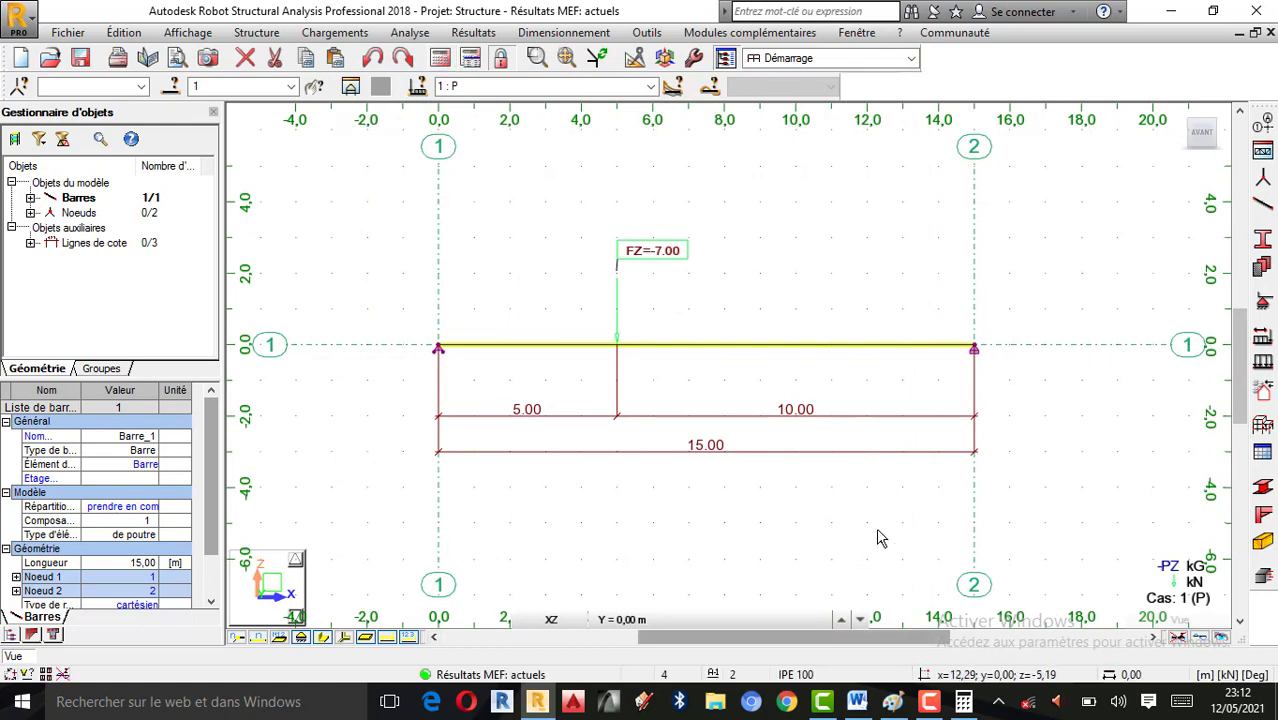
Step: Review the hand calculation in Paint and display the FZ support reactions with descriptions on the calculated beam
{"action": "left_click", "coordinate": [893, 702]}
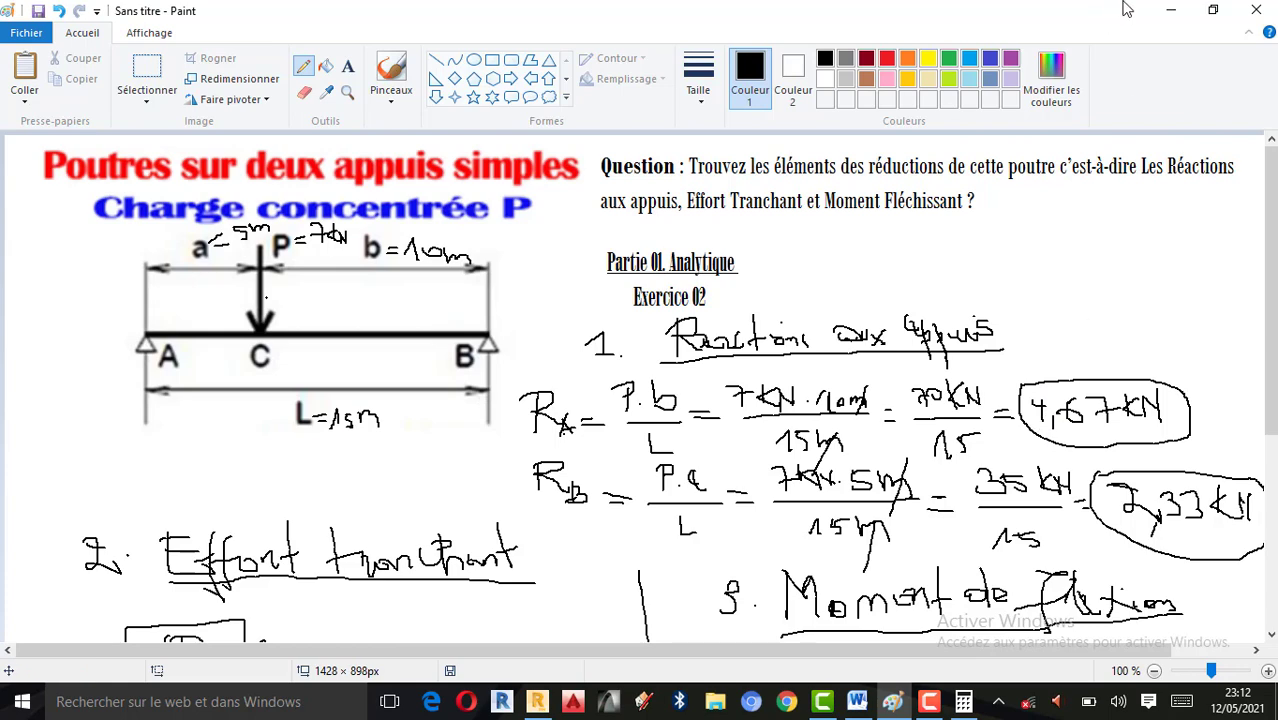
{"action": "left_click", "coordinate": [1170, 10]}
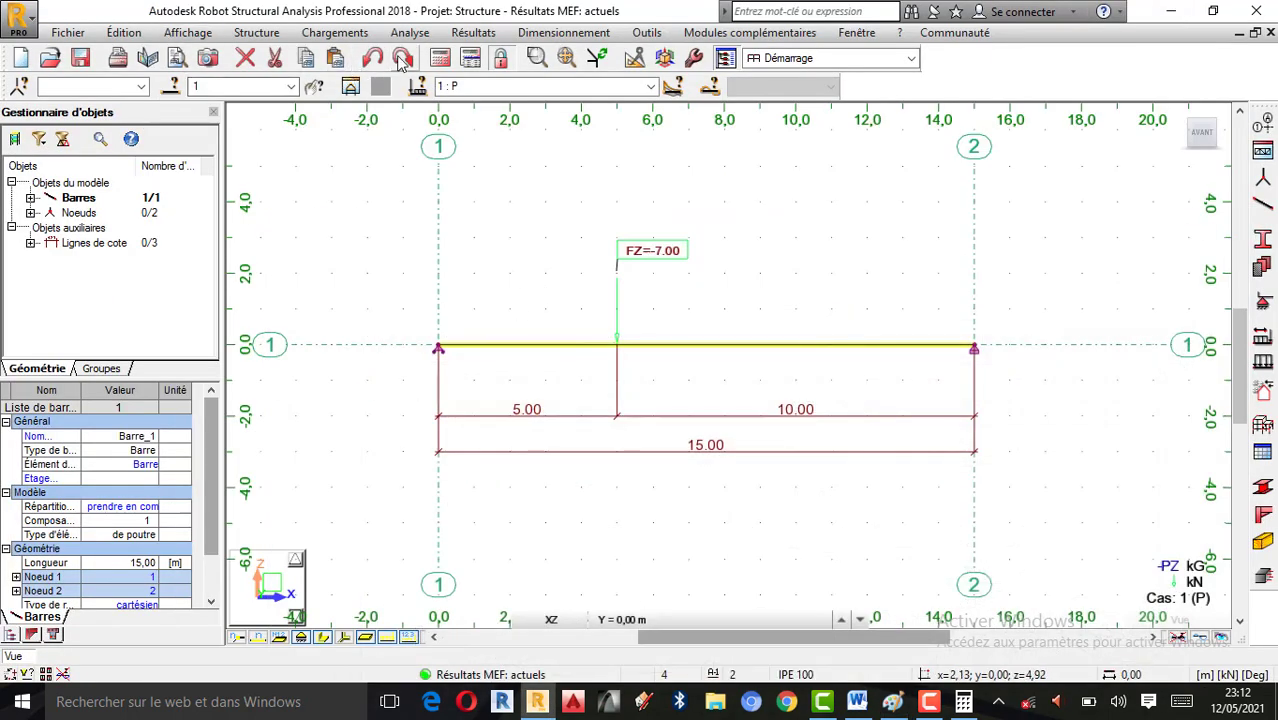
{"action": "left_click", "coordinate": [473, 32]}
{"action": "left_click", "coordinate": [519, 102]}
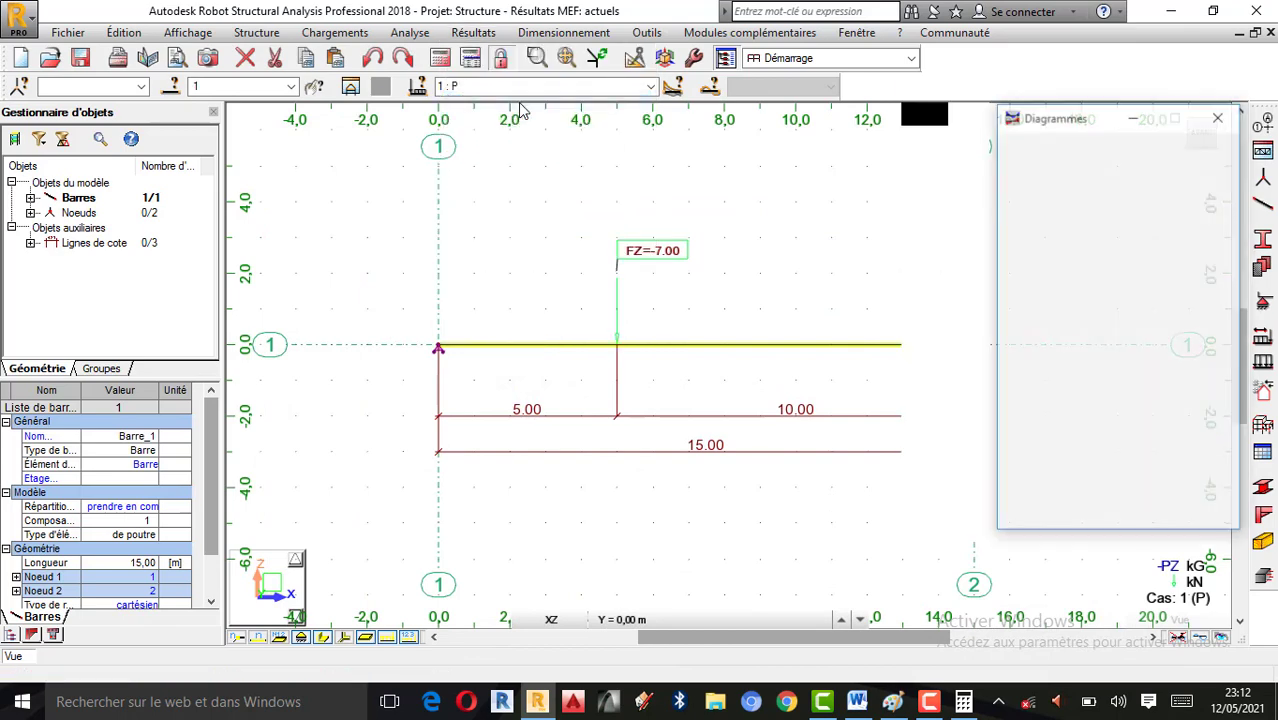
{"action": "left_click", "coordinate": [945, 223]}
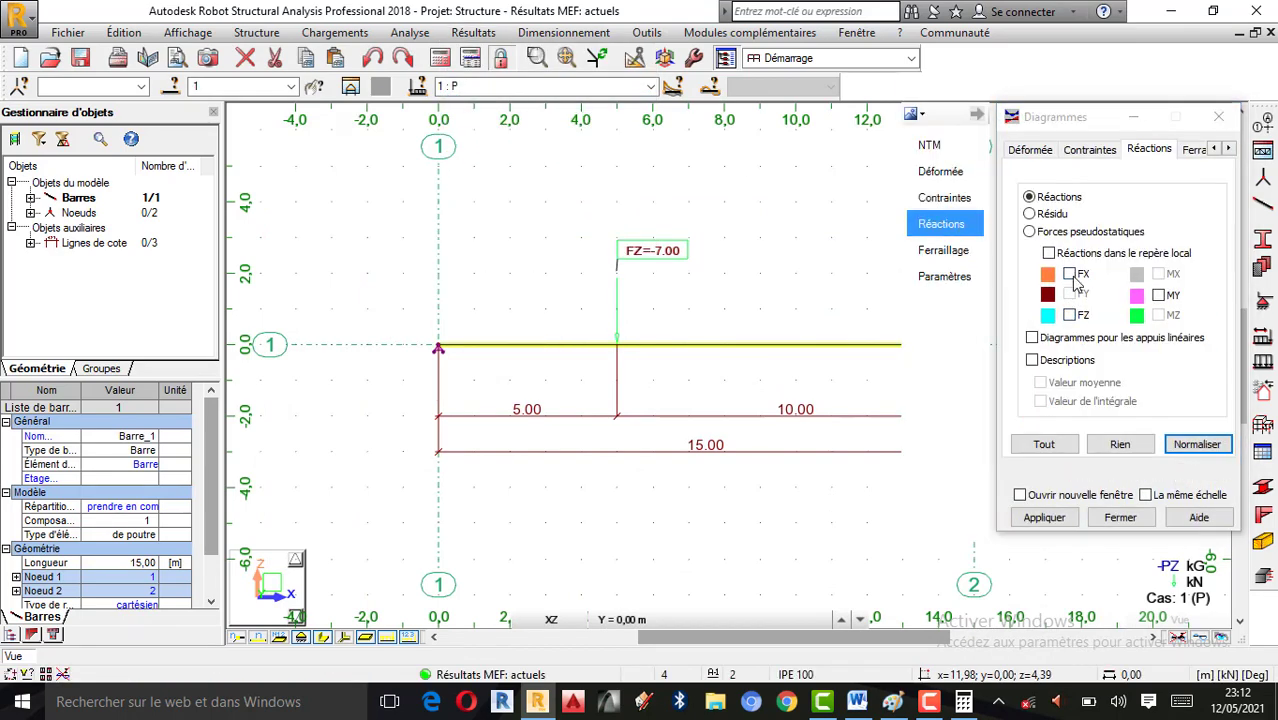
{"action": "left_click", "coordinate": [1070, 273]}
{"action": "left_click", "coordinate": [1062, 517]}
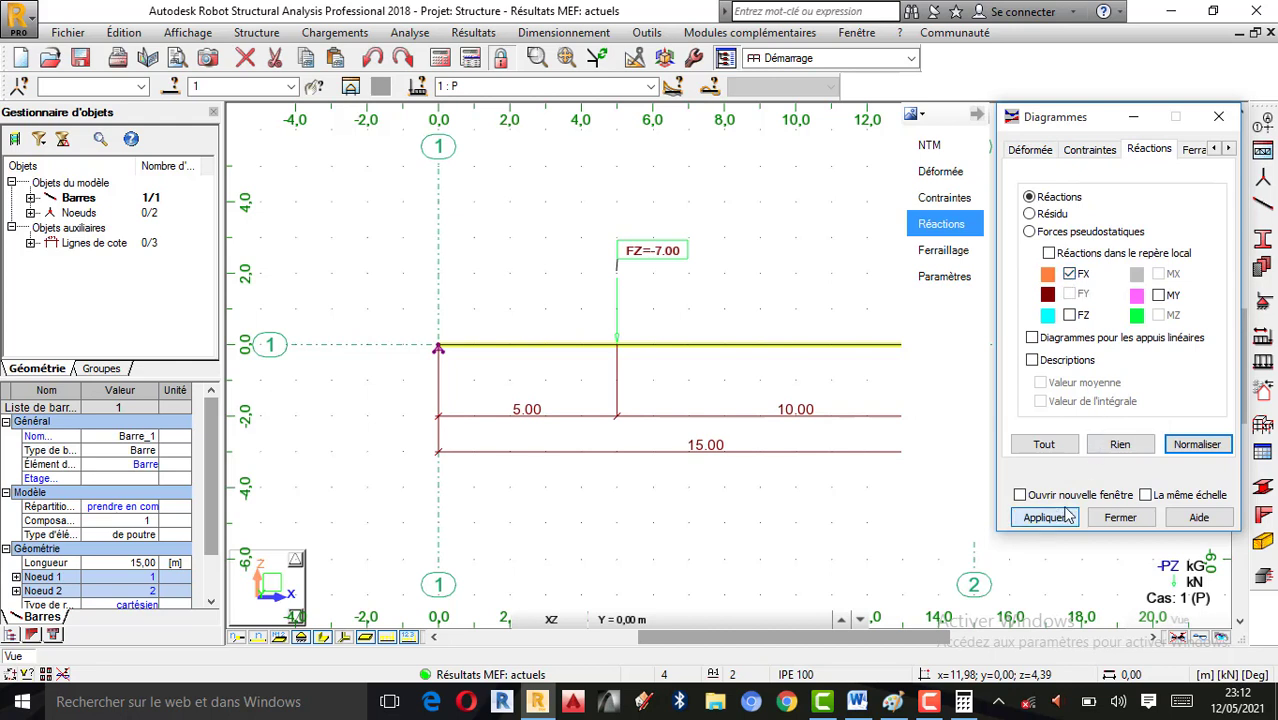
{"action": "left_click", "coordinate": [1070, 315]}
{"action": "left_click", "coordinate": [1032, 360]}
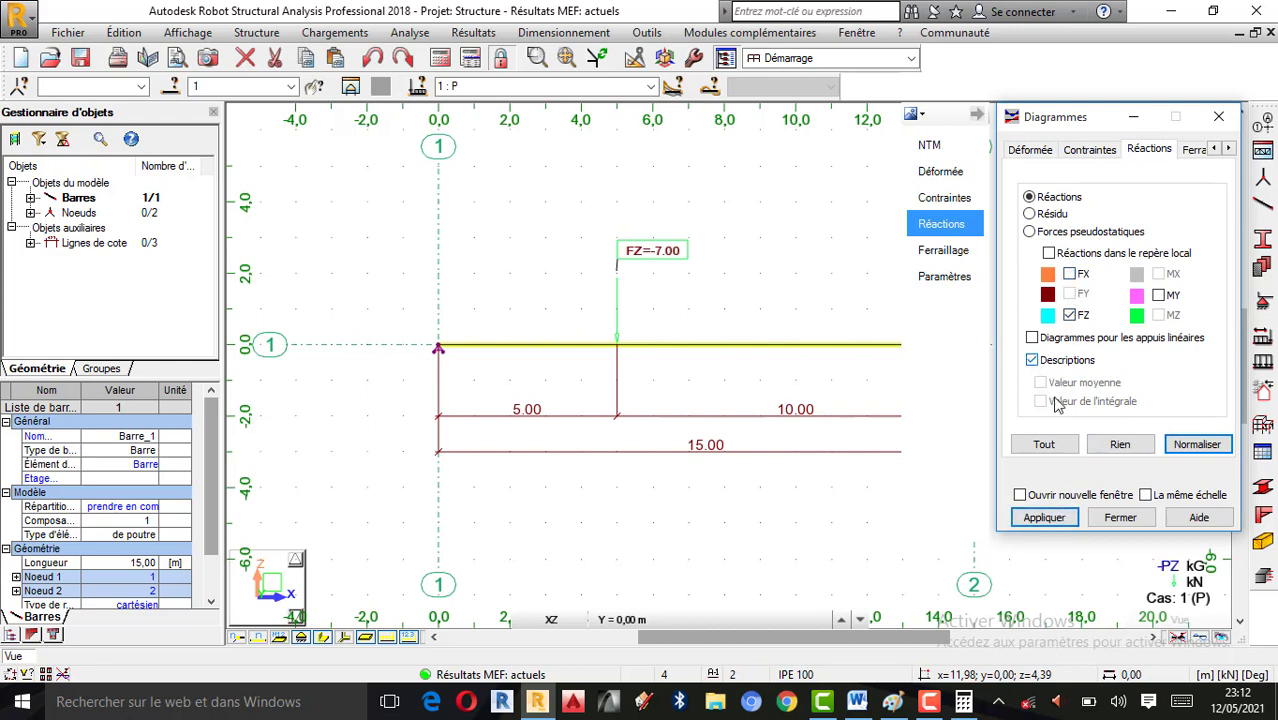
{"action": "left_click", "coordinate": [1062, 517]}
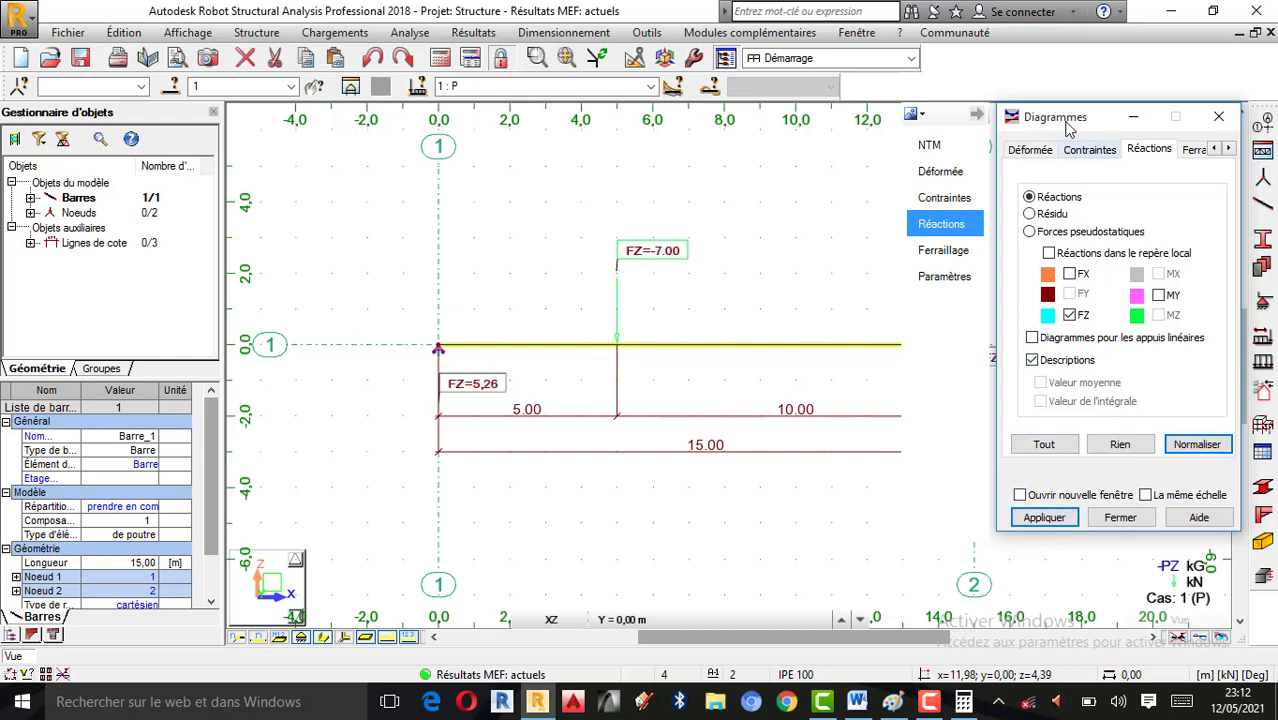
{"action": "left_click_drag", "start_coordinate": [1065, 118], "coordinate": [116, 170]}
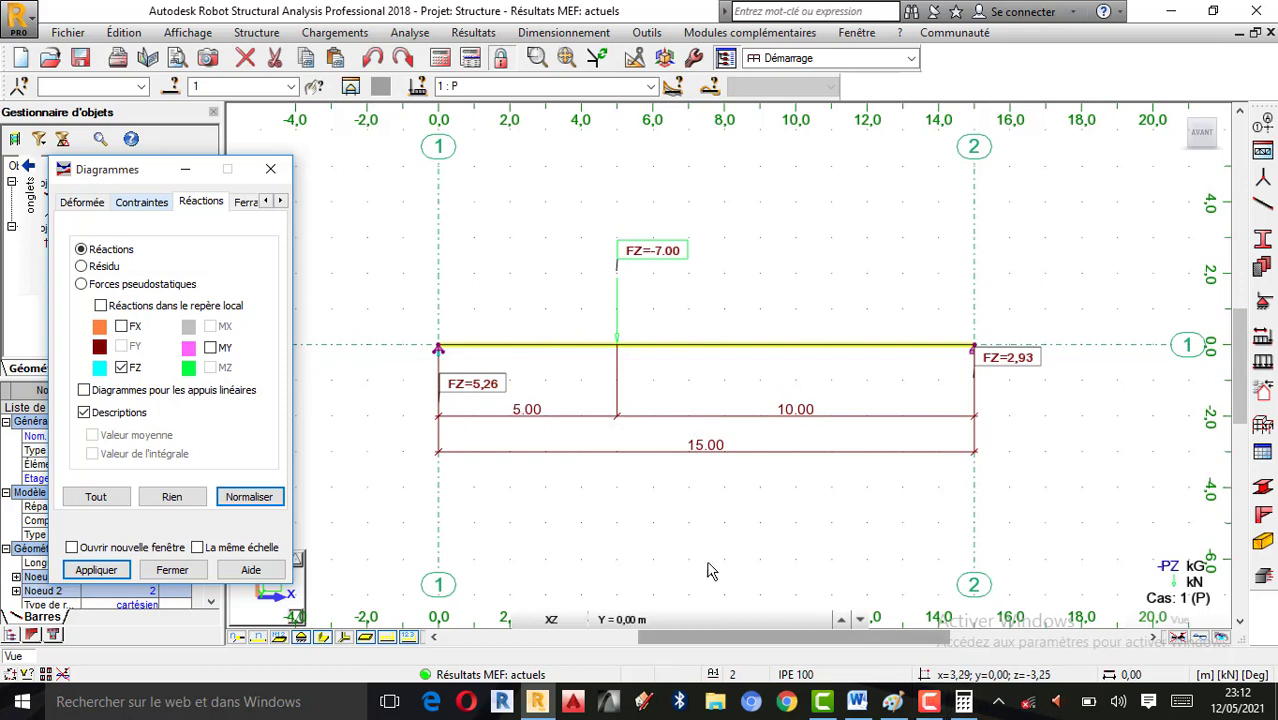
Step: Compare the reactions with the hand calculation in Paint and delete the self-weight load of case P from the loads table
{"action": "left_click", "coordinate": [893, 701]}
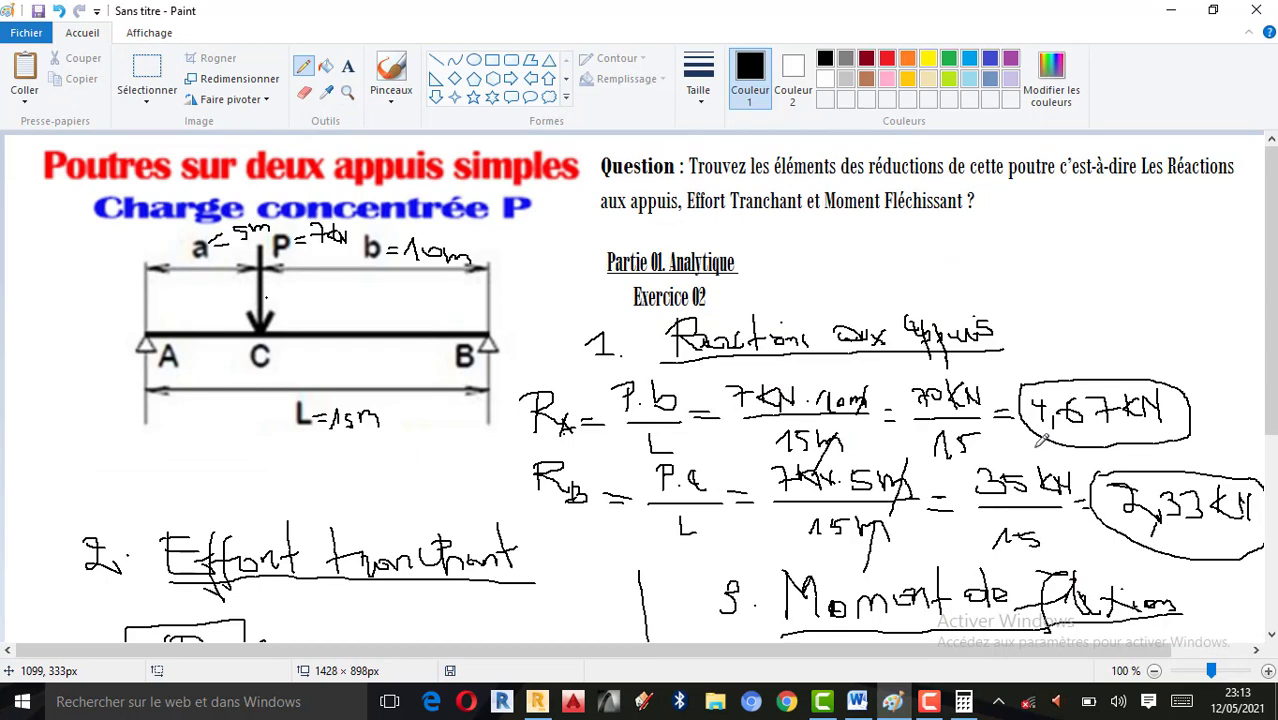
{"action": "left_click", "coordinate": [1172, 10]}
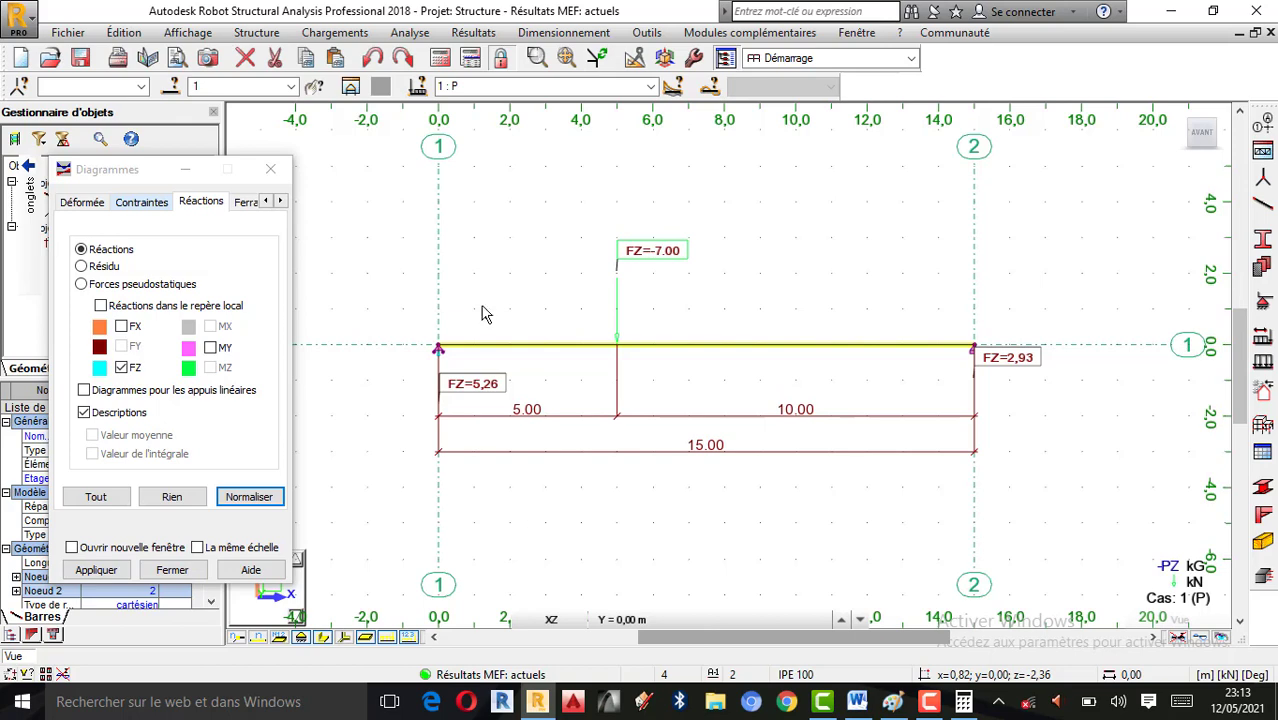
{"action": "left_click", "coordinate": [340, 33]}
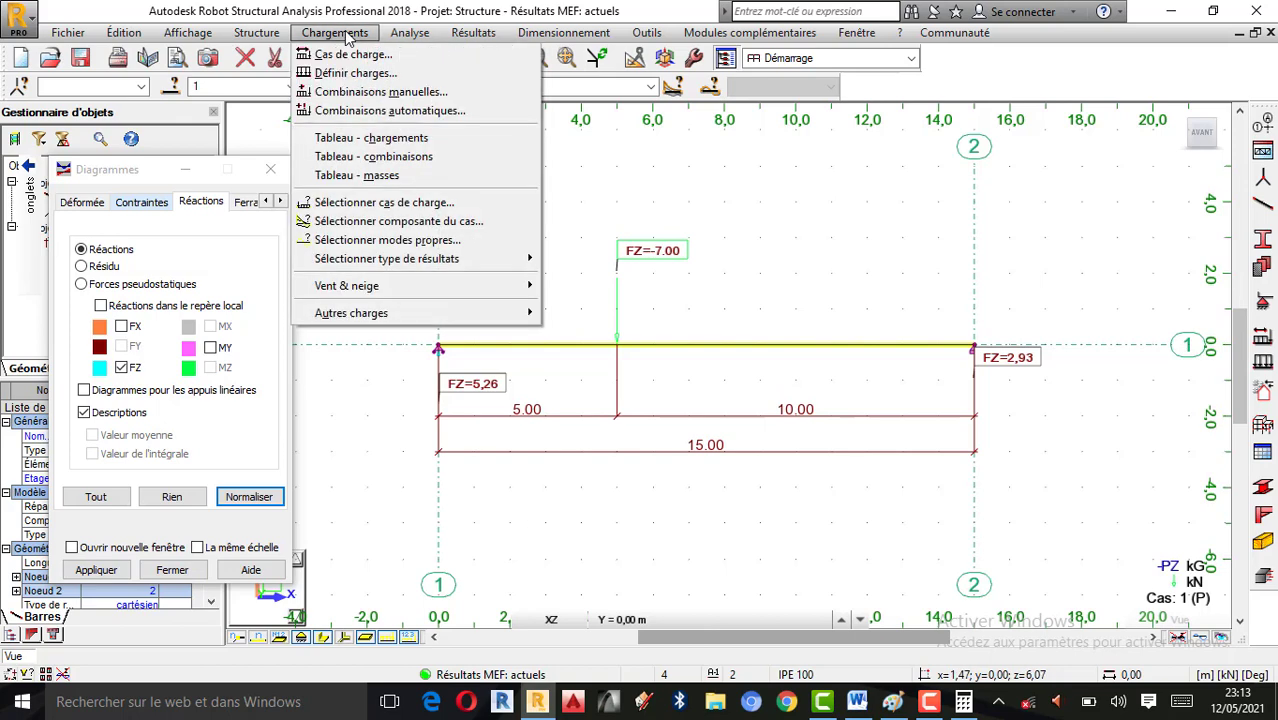
{"action": "left_click", "coordinate": [371, 139]}
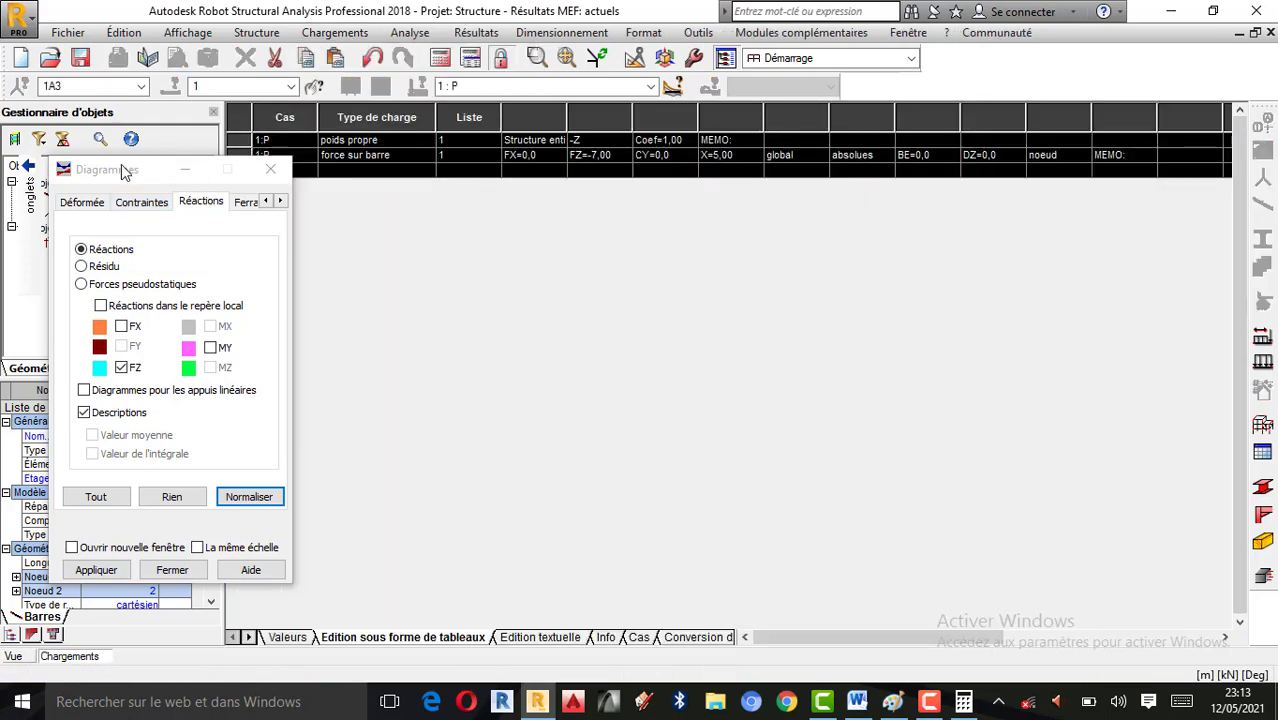
{"action": "left_click_drag", "start_coordinate": [122, 166], "coordinate": [109, 194]}
{"action": "left_click", "coordinate": [248, 140]}
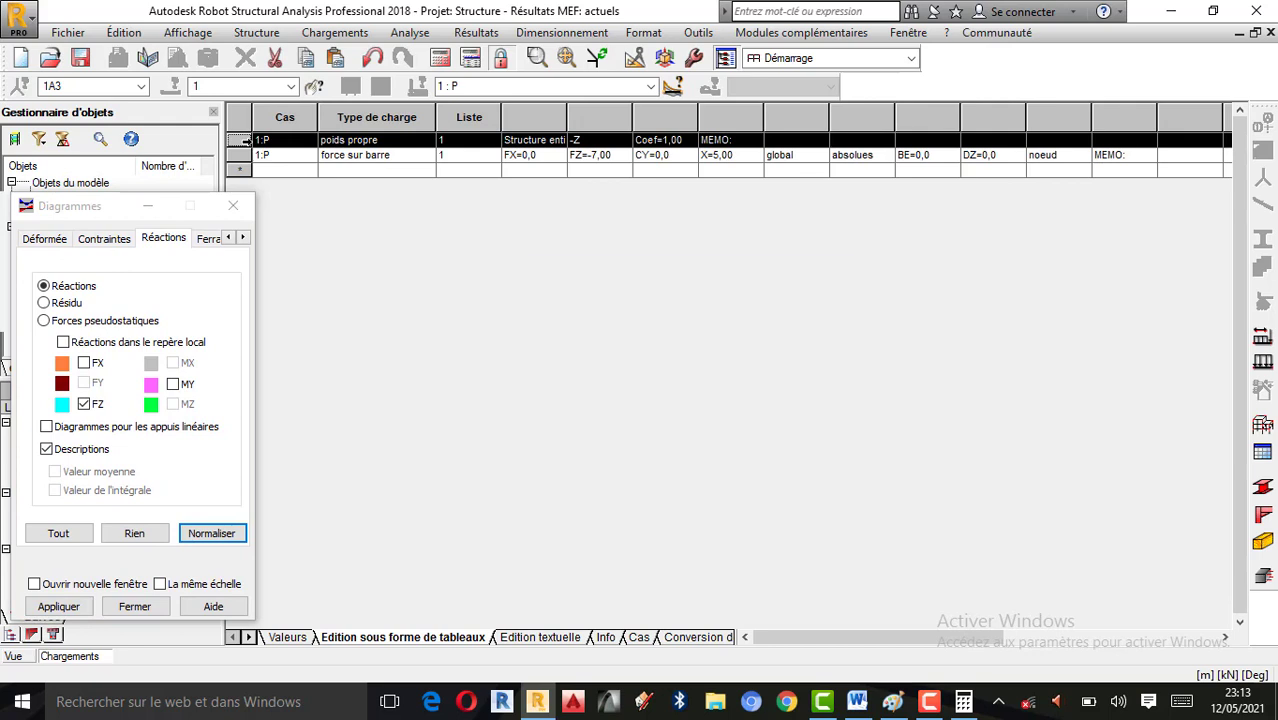
{"action": "key", "text": "Delete"}
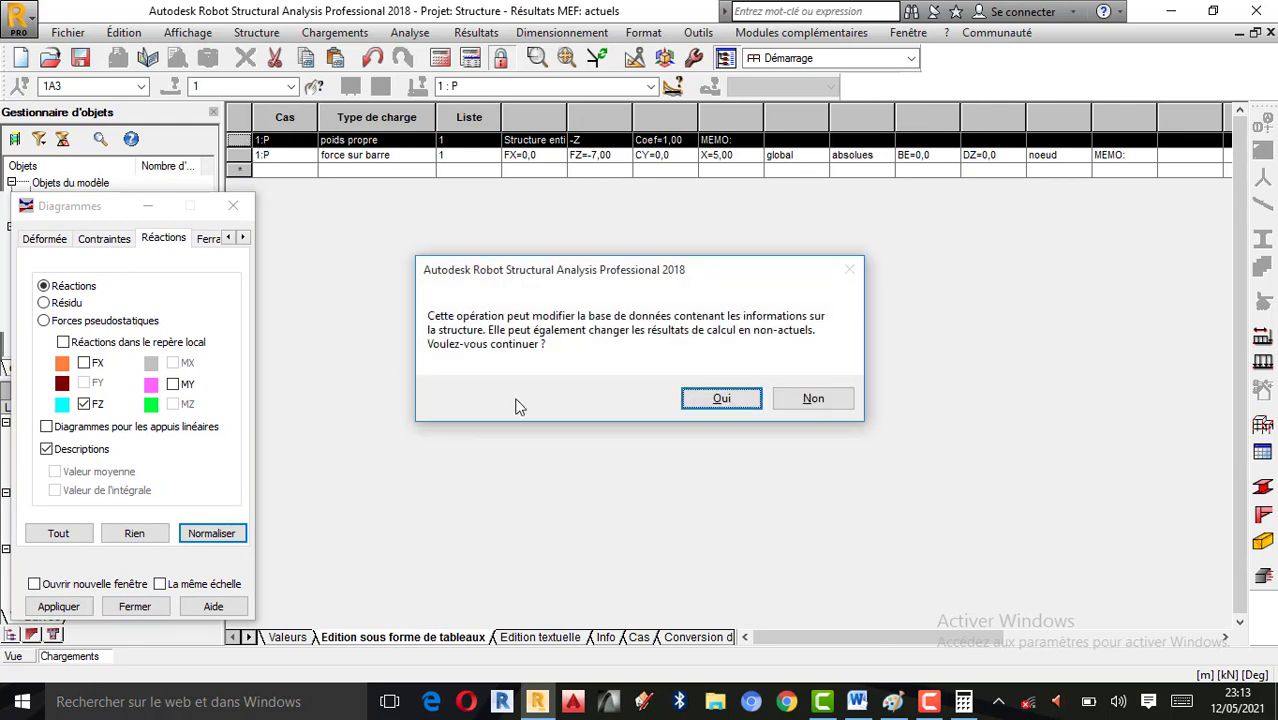
{"action": "left_click", "coordinate": [718, 398]}
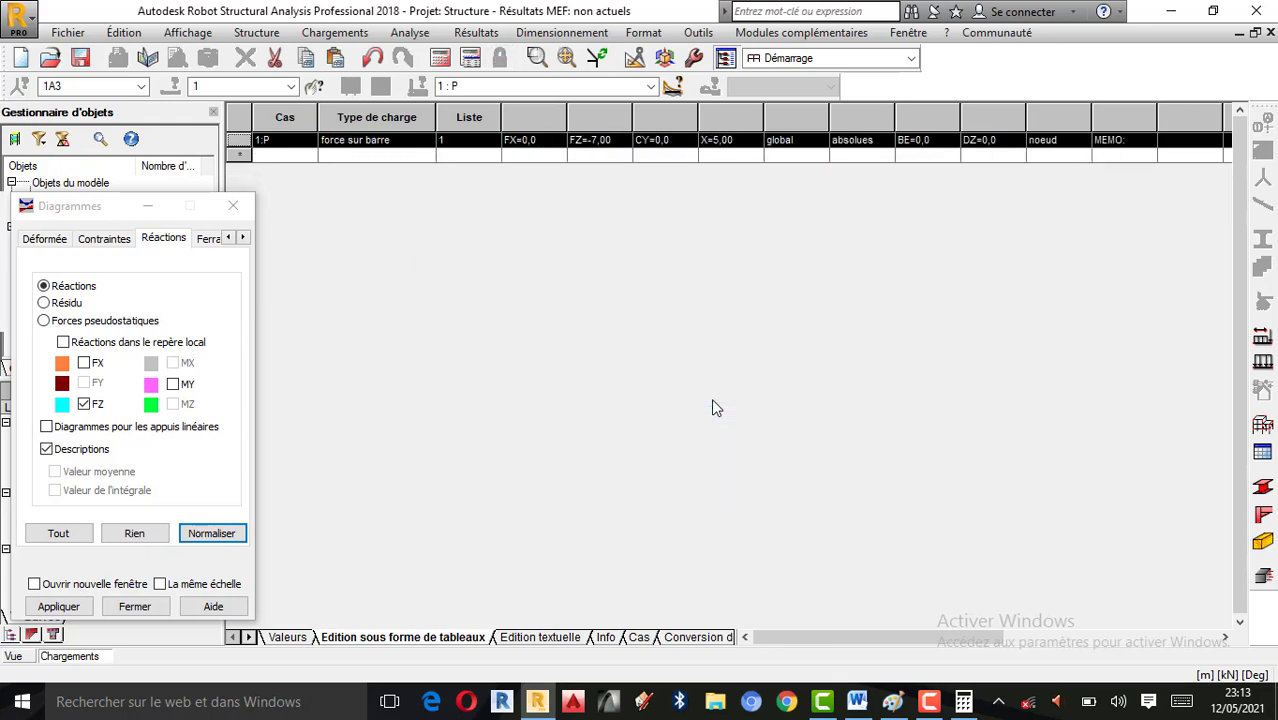
Step: Return to the structure view and recalculate the beam without self-weight to update the FZ reactions
{"action": "left_click_drag", "start_coordinate": [113, 213], "coordinate": [155, 195]}
{"action": "left_click", "coordinate": [14, 657]}
{"action": "left_click", "coordinate": [470, 58]}
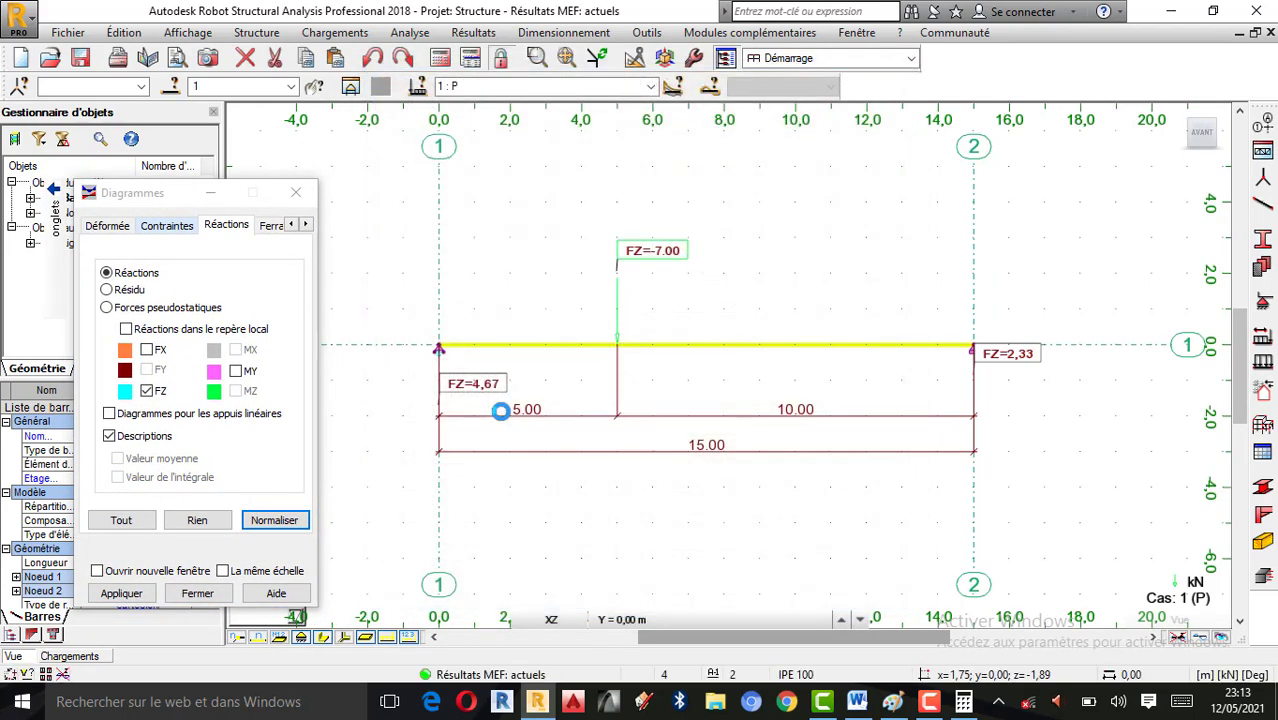
Step: Compare the FZ support reactions on the beam with the hand-calculated reactions in Paint
{"action": "scroll", "coordinate": [490, 385], "scroll_direction": "up", "scroll_amount": 1}
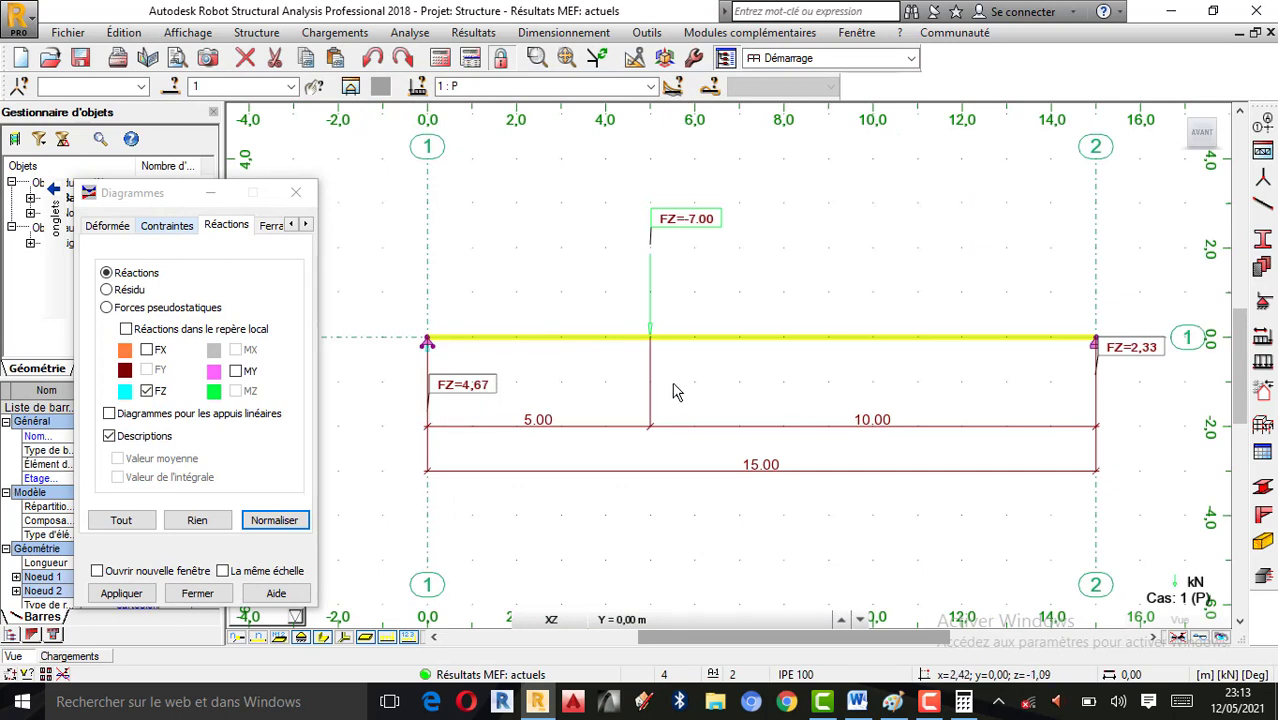
{"action": "left_click", "coordinate": [713, 379]}
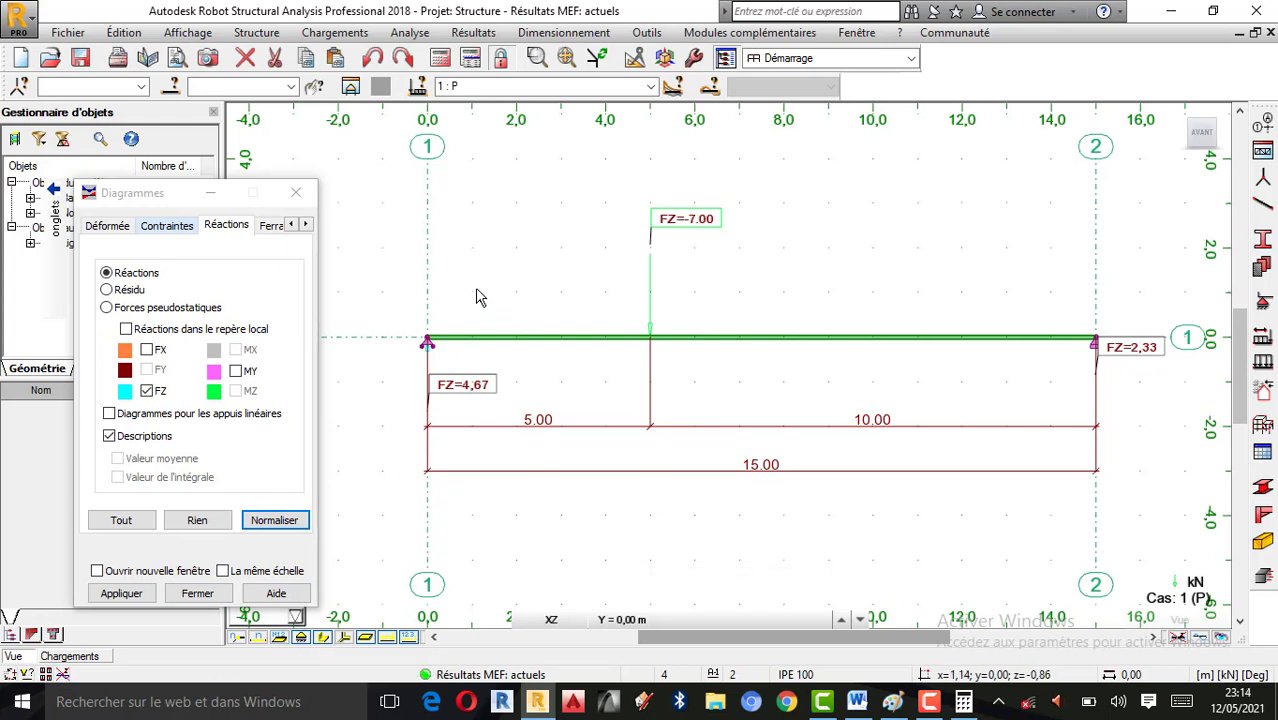
{"action": "left_click", "coordinate": [893, 701]}
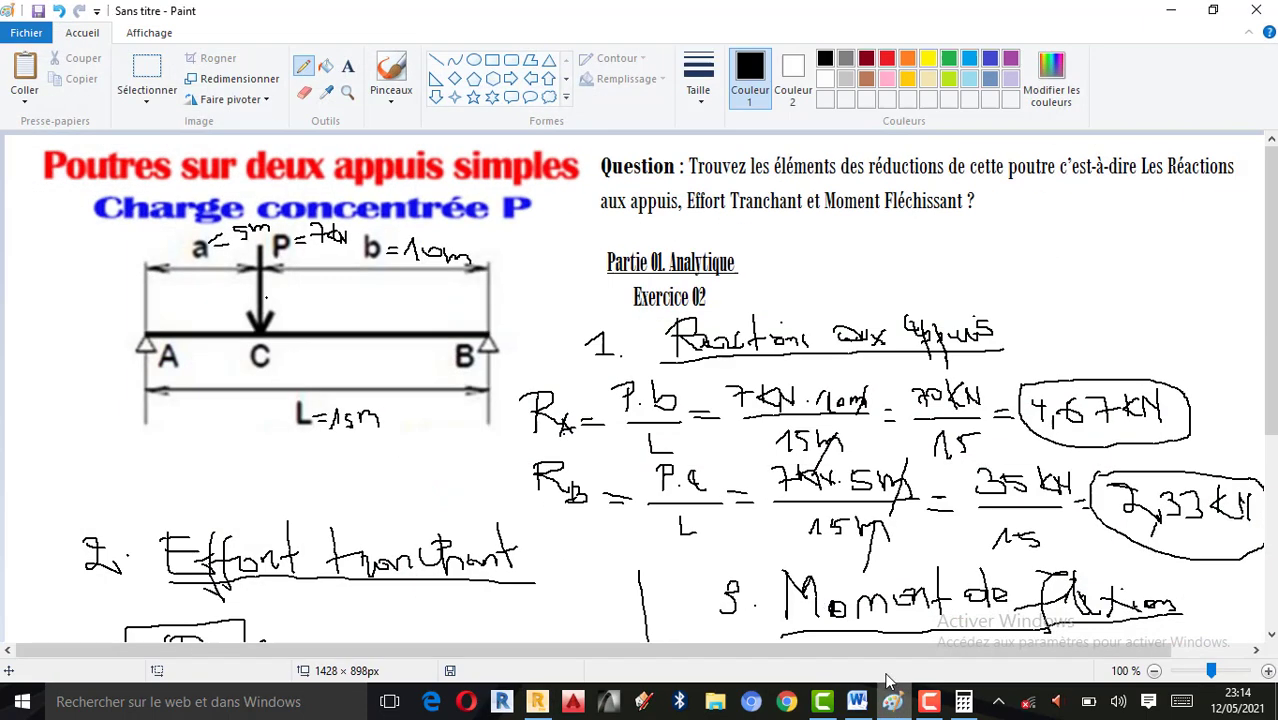
{"action": "left_click", "coordinate": [1171, 10]}
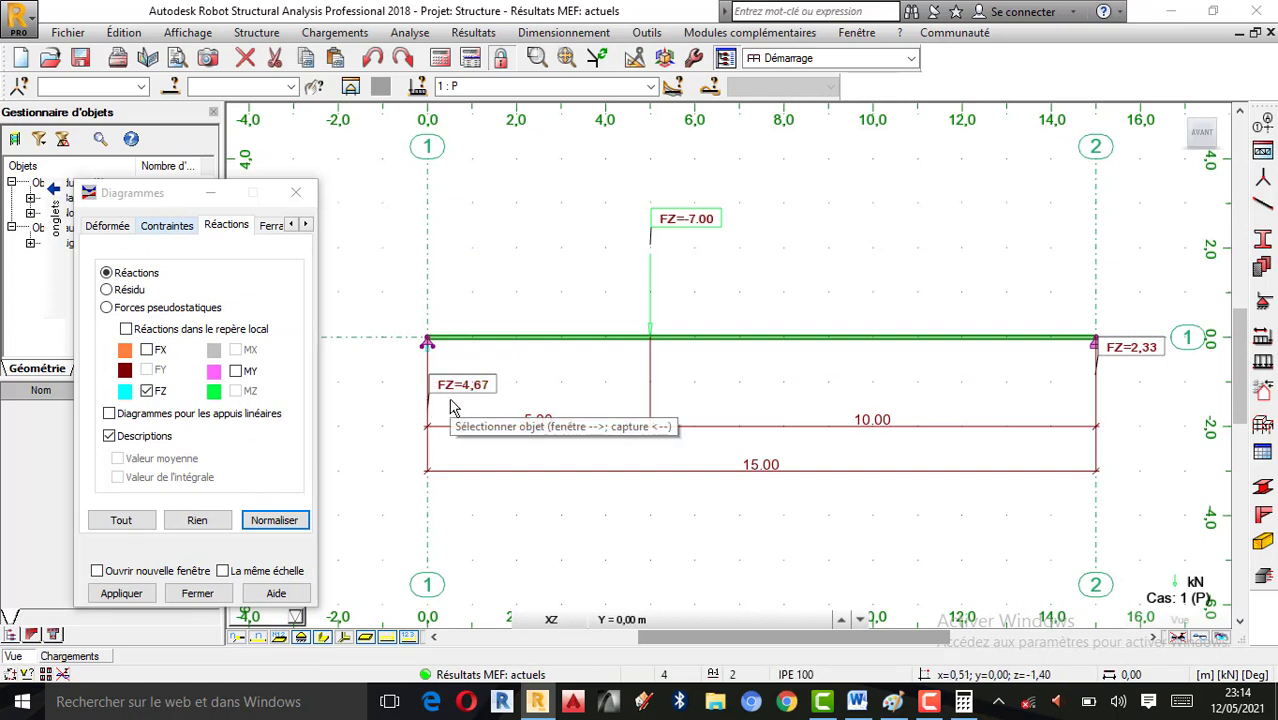
Step: In Paint, circle the hand-calculated reactions RA = 4,67 kN and RB = 2,33 kN in orange, checking them against the Robot model
{"action": "left_click", "coordinate": [892, 701]}
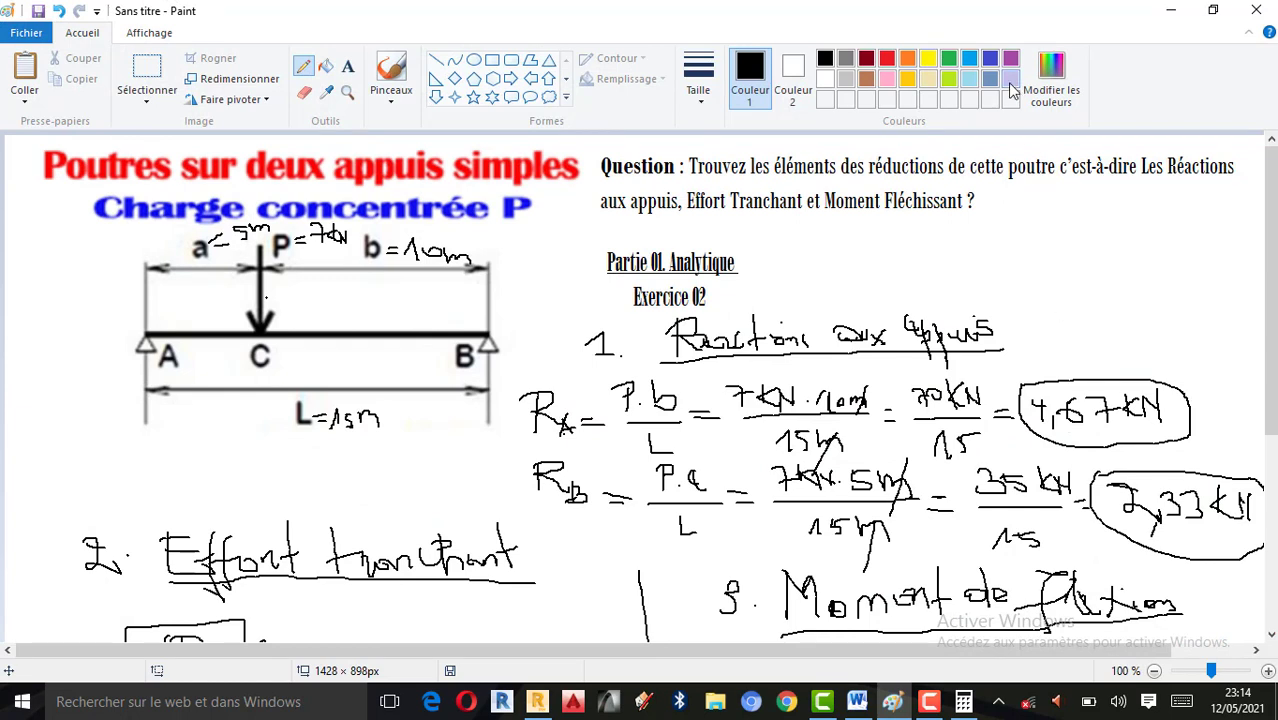
{"action": "left_click", "coordinate": [907, 58]}
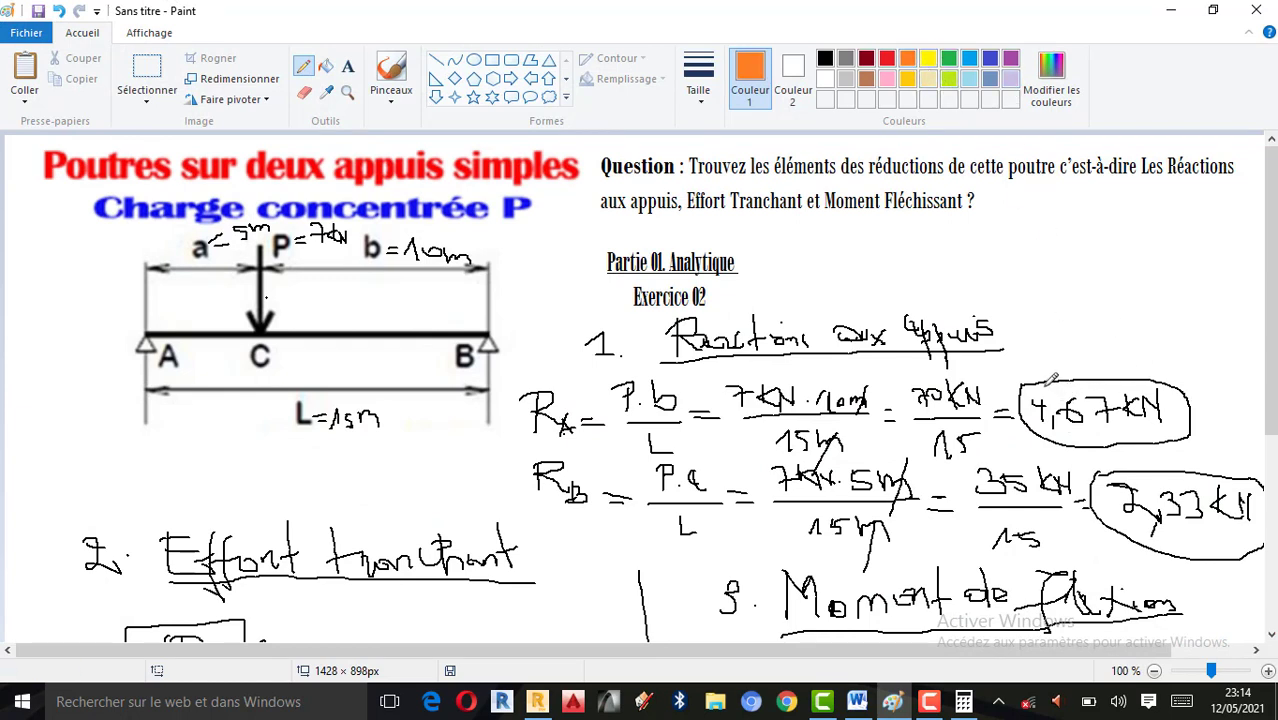
{"action": "mouse_move", "coordinate": [1024, 390]}
{"action": "left_mouse_down"}
{"action": "mouse_move", "coordinate": [1044, 443]}
{"action": "mouse_move", "coordinate": [1156, 452]}
{"action": "mouse_move", "coordinate": [1203, 397]}
{"action": "mouse_move", "coordinate": [1053, 376]}
{"action": "mouse_move", "coordinate": [1017, 396]}
{"action": "left_mouse_up"}
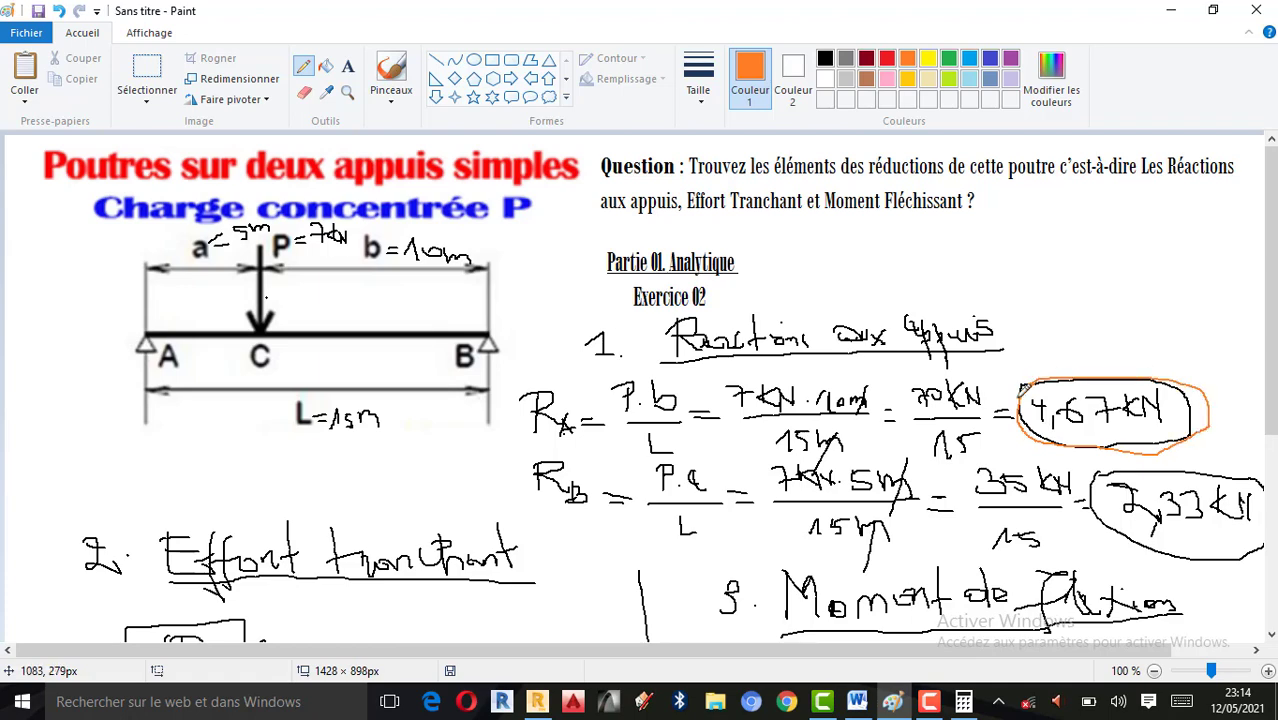
{"action": "left_click", "coordinate": [543, 697]}
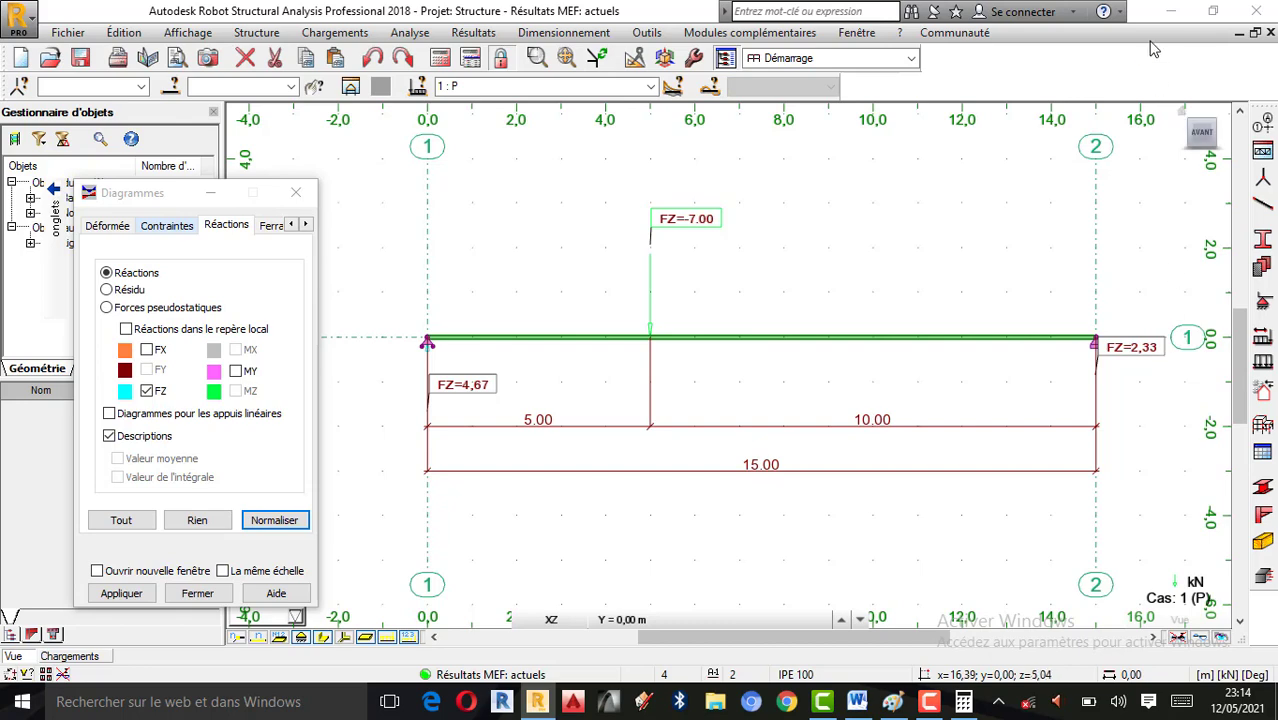
{"action": "left_click", "coordinate": [1170, 11]}
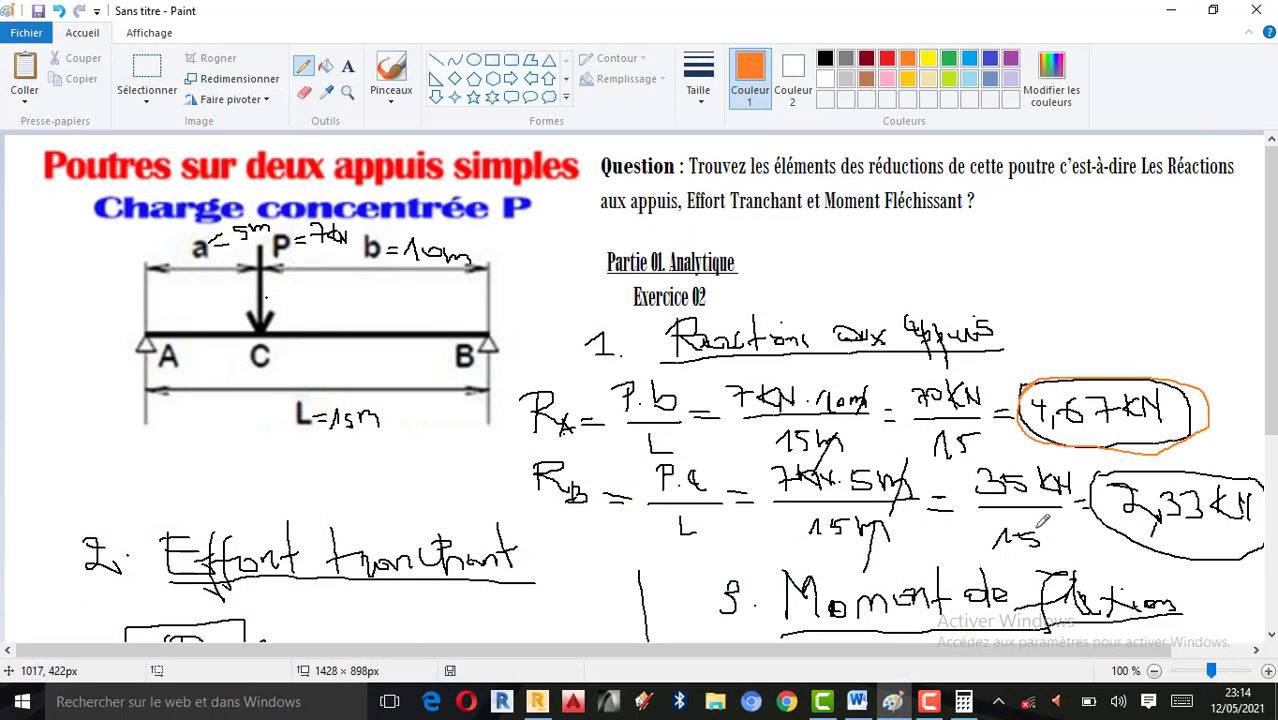
{"action": "mouse_move", "coordinate": [1106, 474]}
{"action": "left_mouse_down"}
{"action": "mouse_move", "coordinate": [1086, 515]}
{"action": "mouse_move", "coordinate": [1238, 565]}
{"action": "mouse_move", "coordinate": [1270, 525]}
{"action": "mouse_move", "coordinate": [1270, 478]}
{"action": "mouse_move", "coordinate": [1252, 467]}
{"action": "mouse_move", "coordinate": [1090, 474]}
{"action": "left_mouse_up"}
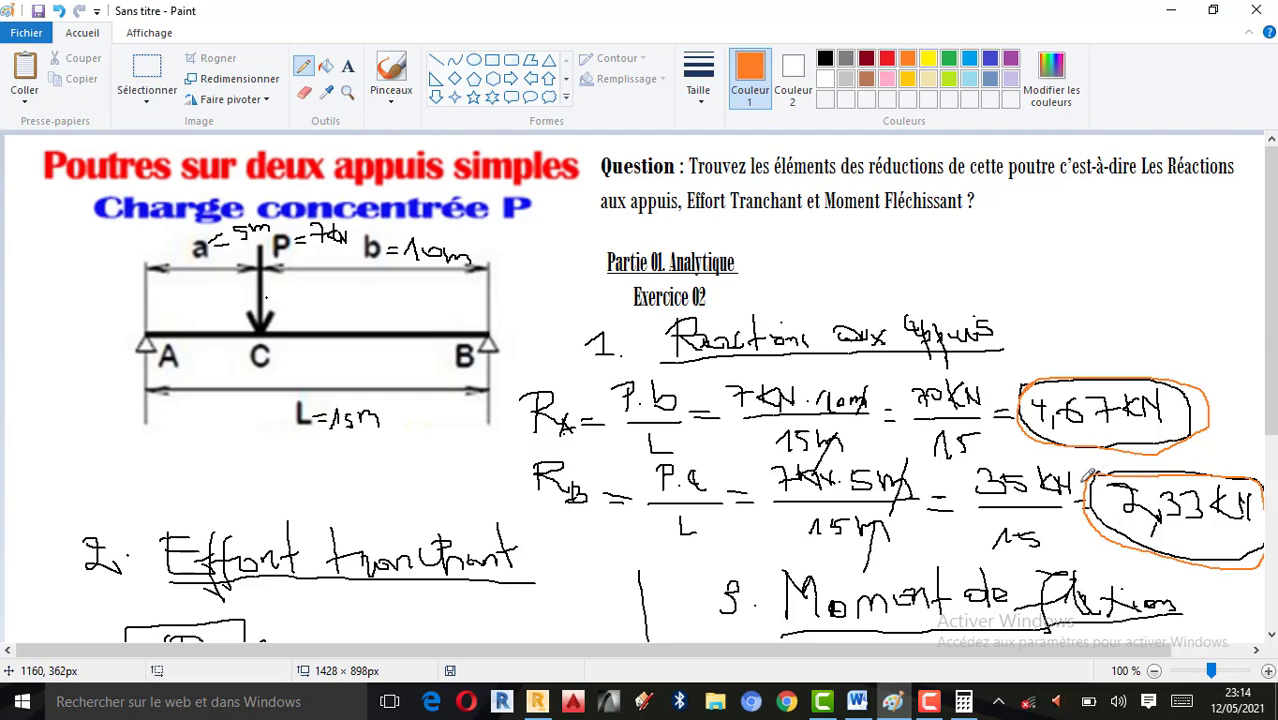
Step: Review the shear force section of the hand calculation in Paint, and remove the reactions from the beam display in Robot
{"action": "left_click", "coordinate": [939, 707]}
{"action": "left_click", "coordinate": [1188, 613]}
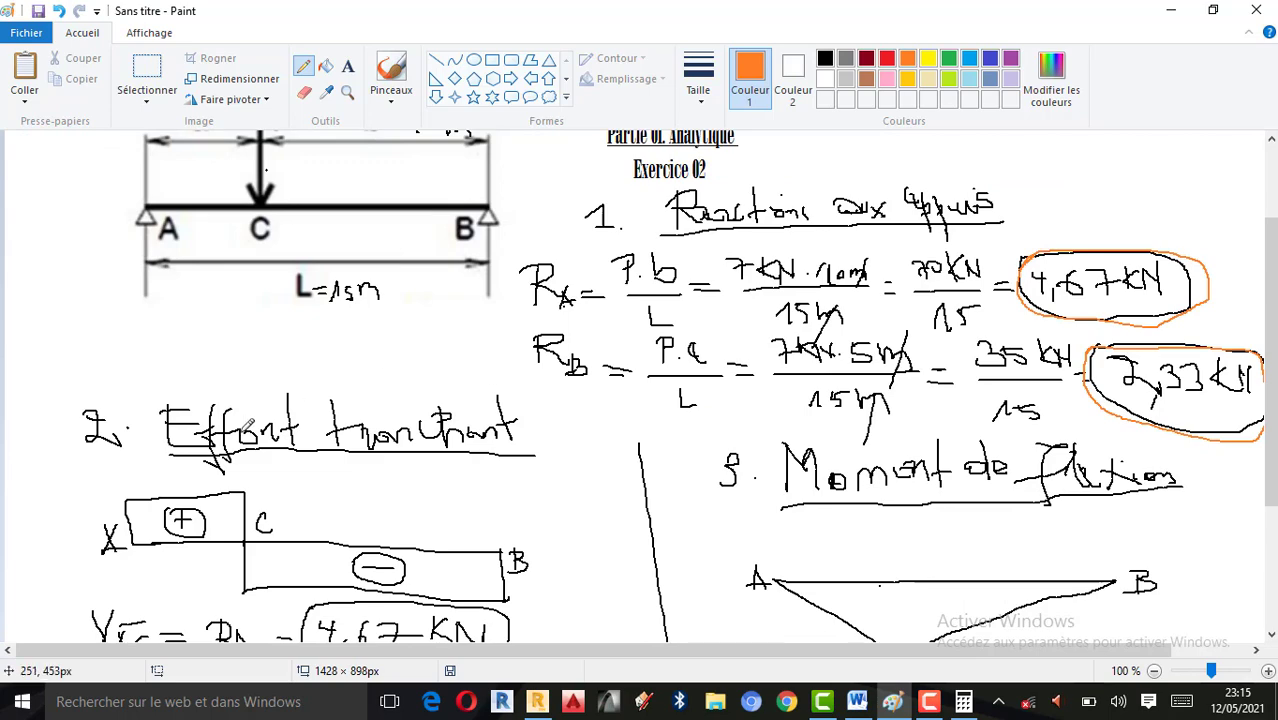
{"action": "scroll", "coordinate": [247, 425], "scroll_direction": "down", "scroll_amount": 3}
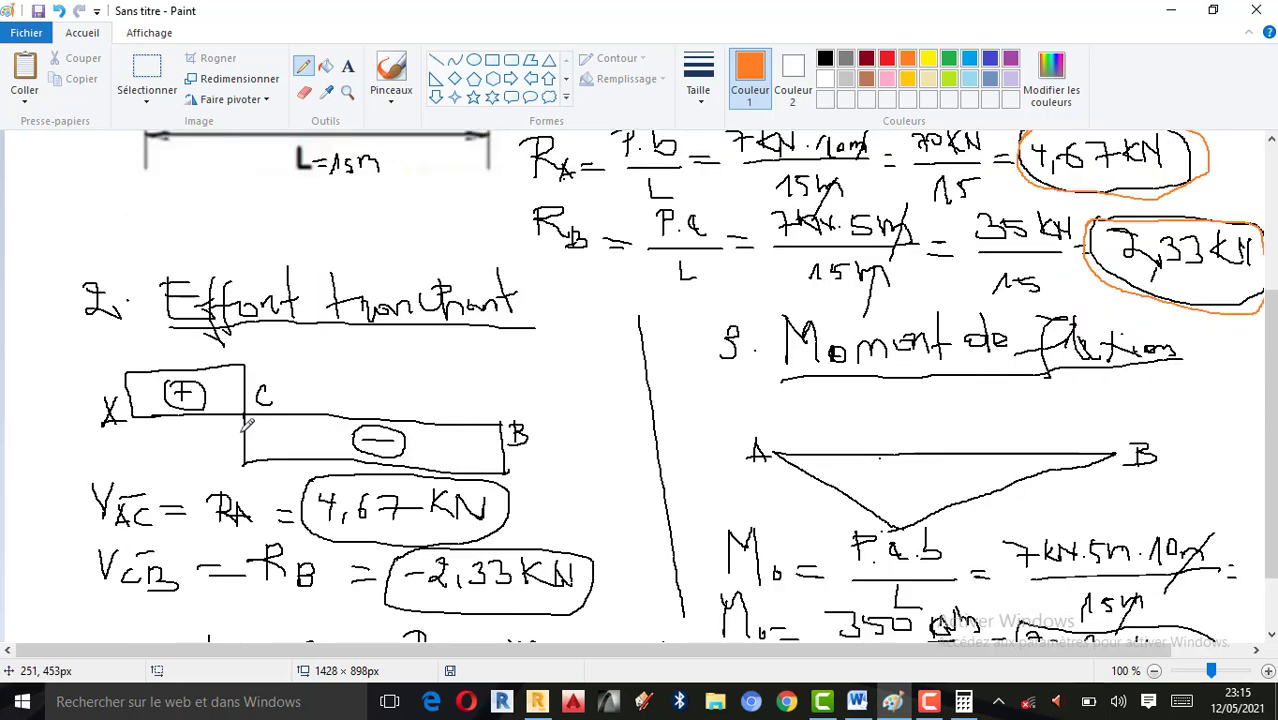
{"action": "left_click", "coordinate": [537, 702]}
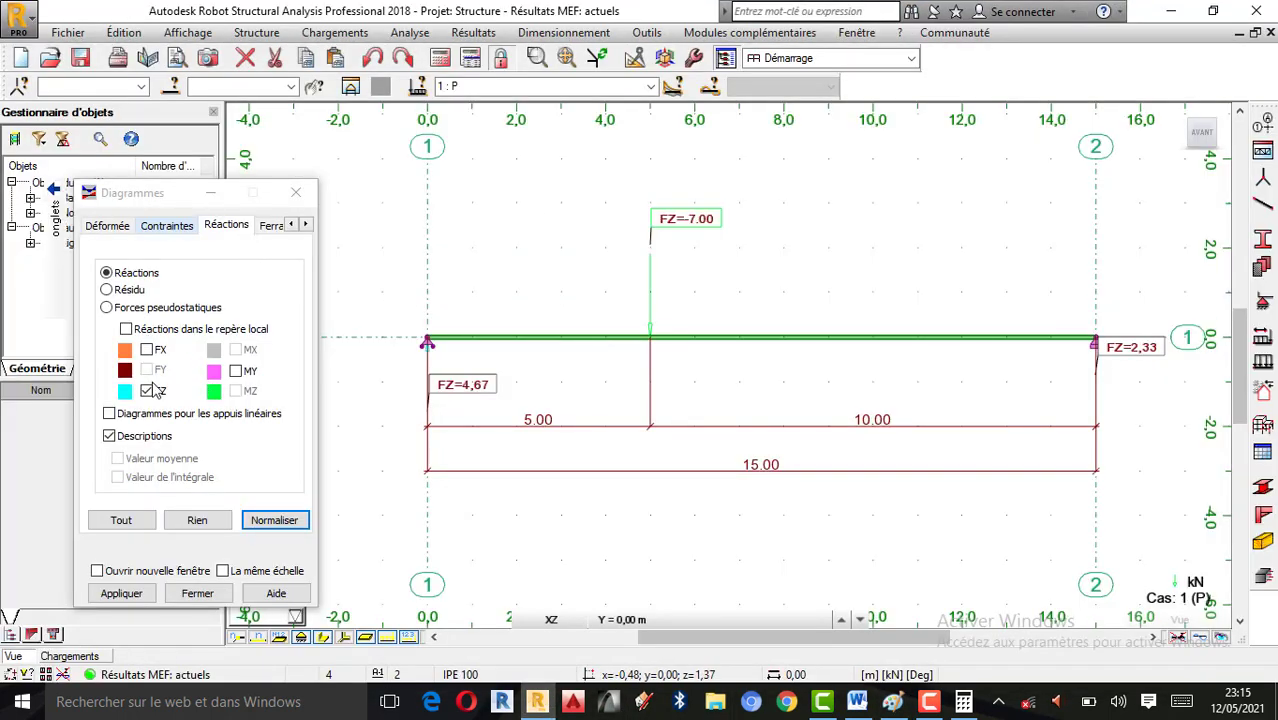
{"action": "left_click", "coordinate": [197, 520]}
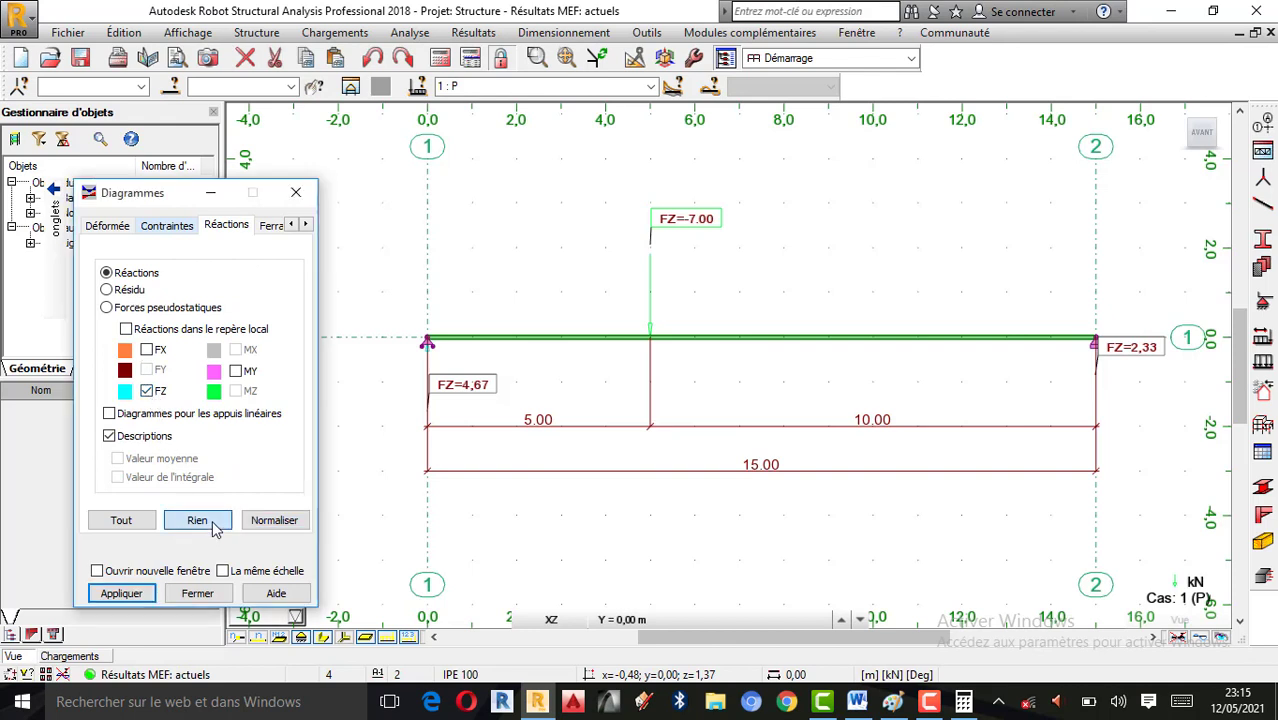
{"action": "left_click", "coordinate": [121, 594]}
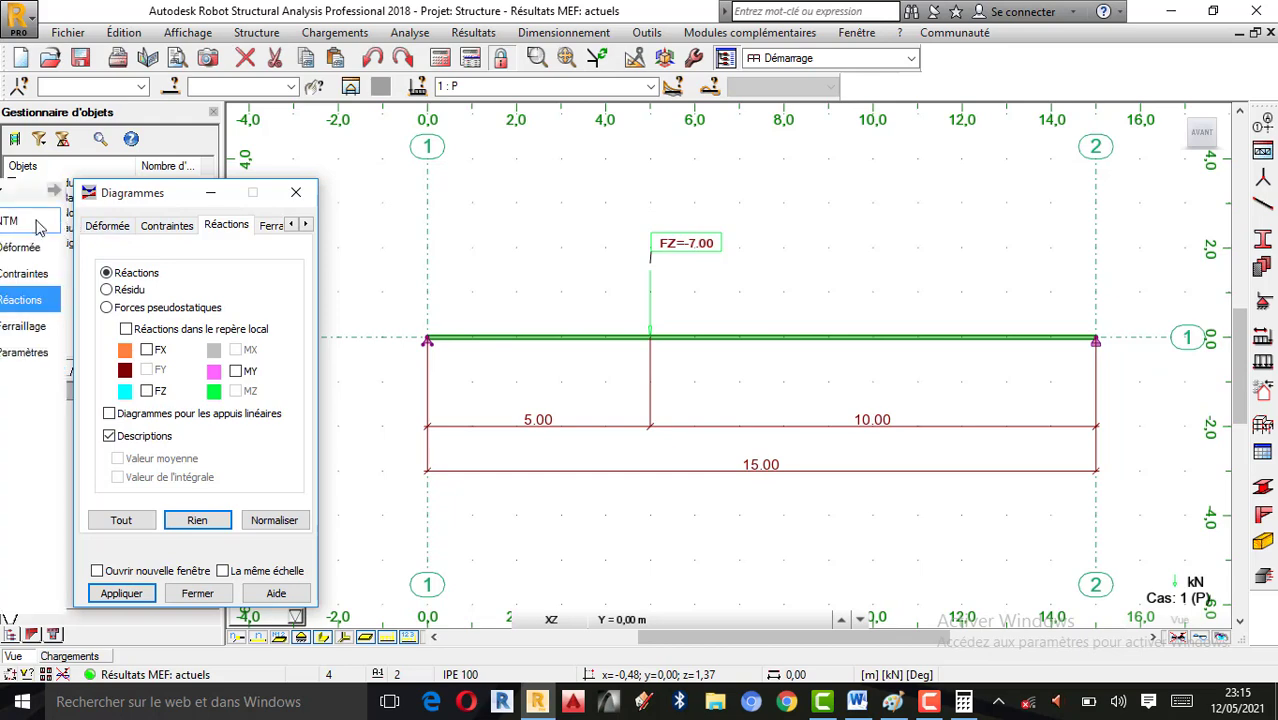
Step: Display the Fz shear force diagram on the beam, leaving the Fx force diagram off
{"action": "left_click", "coordinate": [34, 221]}
{"action": "left_click_drag", "start_coordinate": [120, 193], "coordinate": [169, 185]}
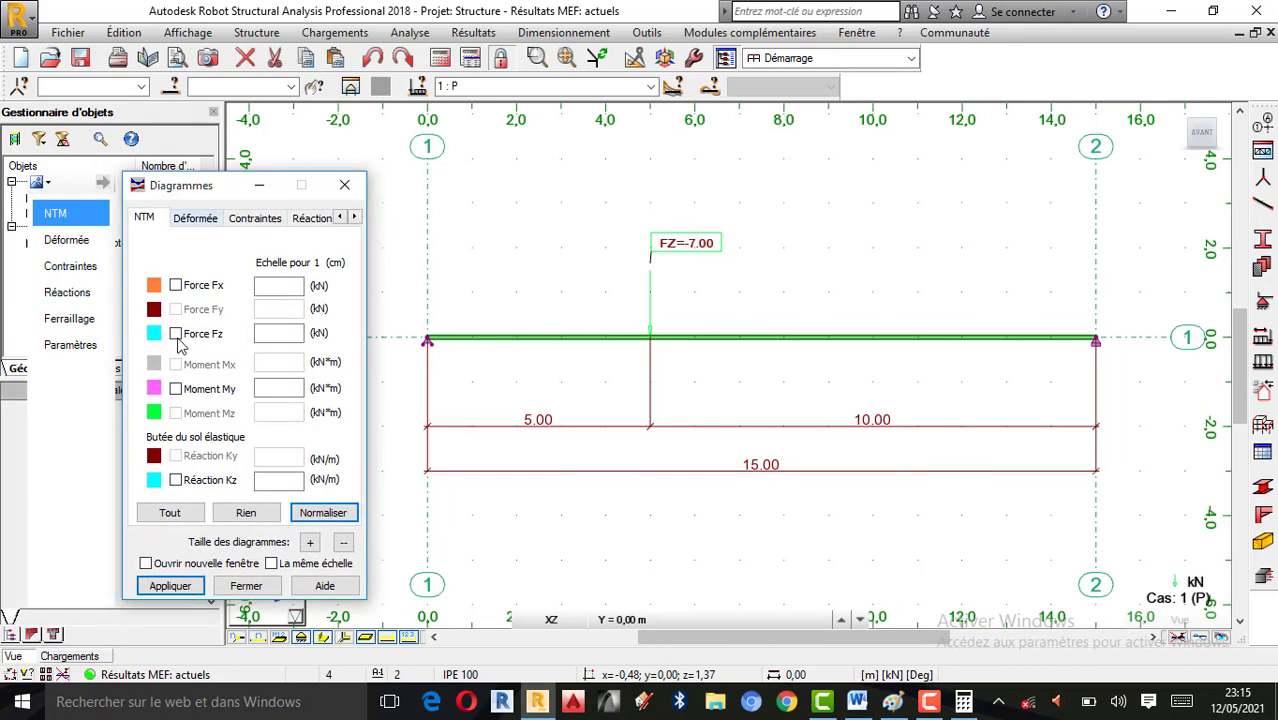
{"action": "left_click", "coordinate": [177, 334]}
{"action": "left_click", "coordinate": [166, 586]}
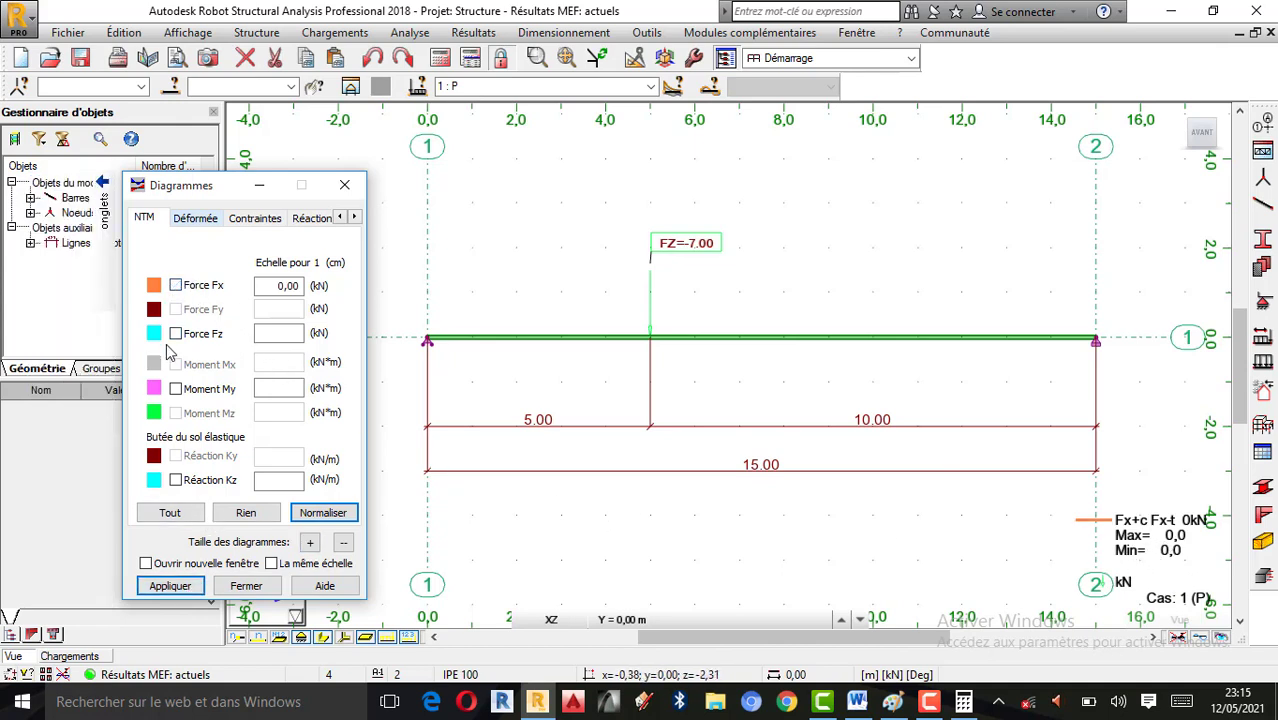
{"action": "left_click", "coordinate": [185, 589]}
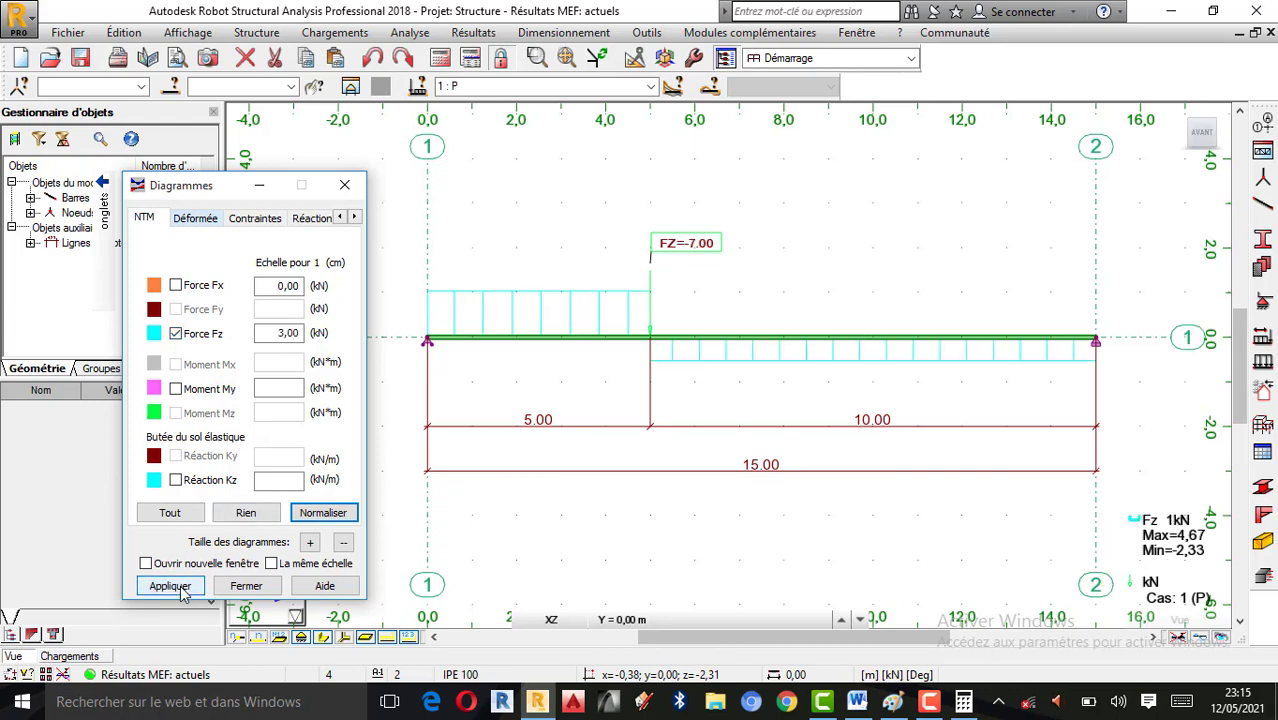
Step: Label the shear force diagram with descriptions at local extremes and differentiate its positive and negative values
{"action": "left_click", "coordinate": [356, 219]}
{"action": "left_click", "coordinate": [356, 219]}
{"action": "left_click", "coordinate": [356, 219]}
{"action": "left_click", "coordinate": [272, 222]}
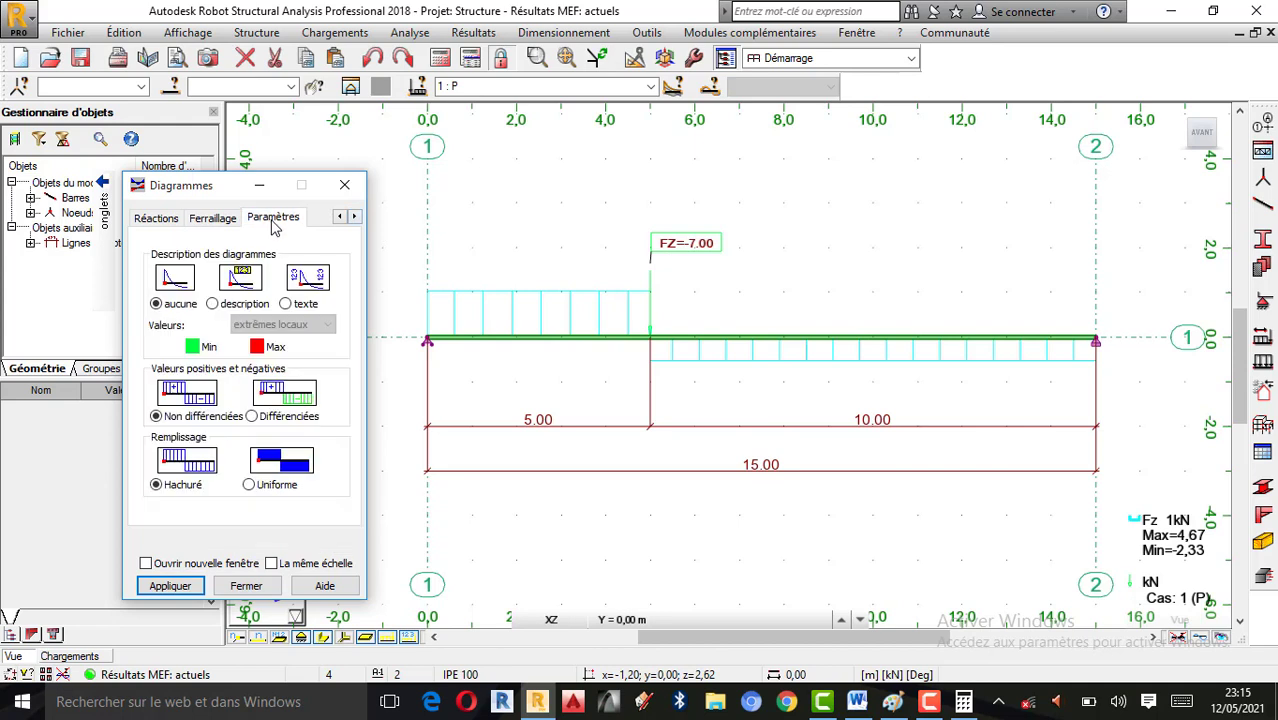
{"action": "left_click", "coordinate": [214, 305]}
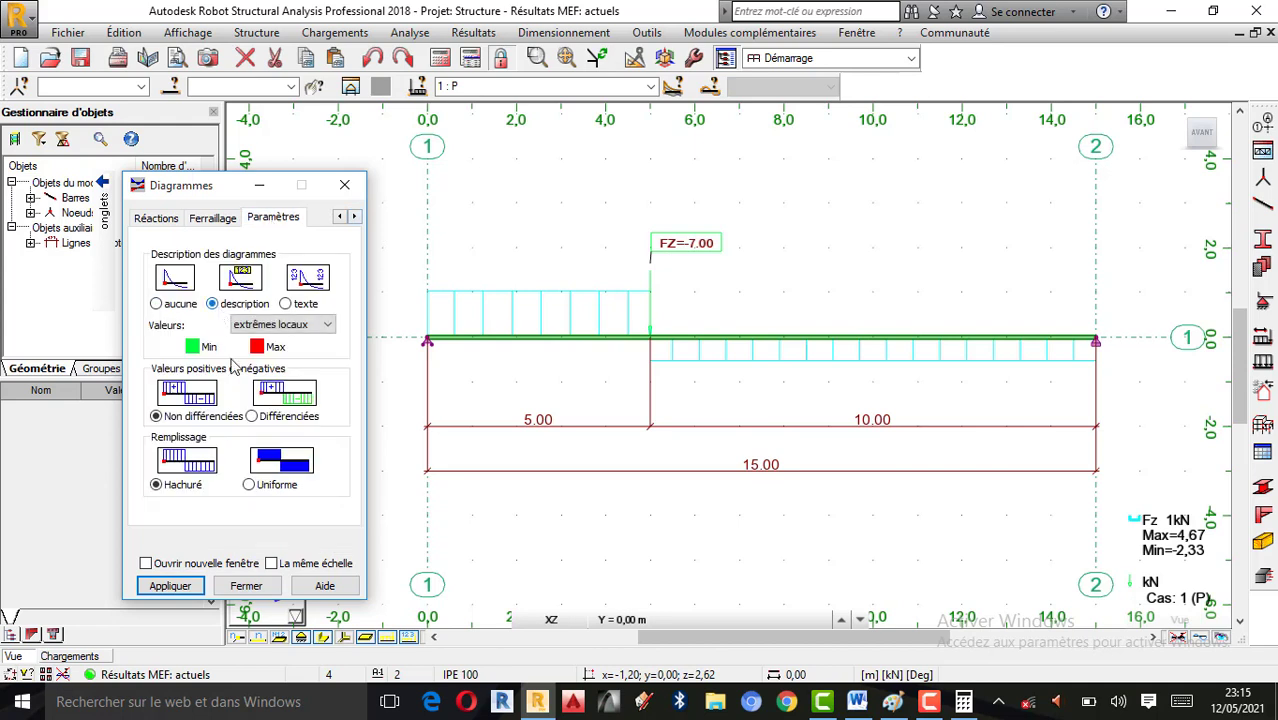
{"action": "left_click", "coordinate": [172, 585]}
{"action": "left_click_drag", "start_coordinate": [190, 195], "coordinate": [127, 184]}
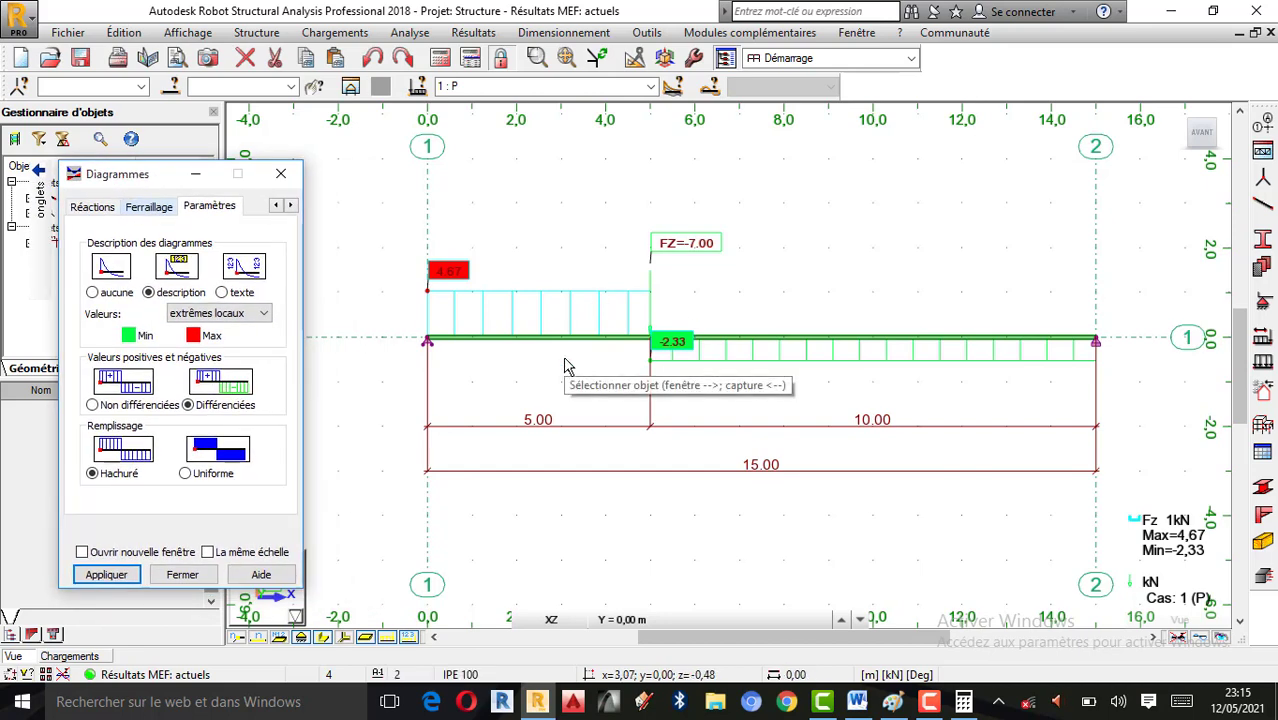
{"action": "left_click", "coordinate": [614, 346]}
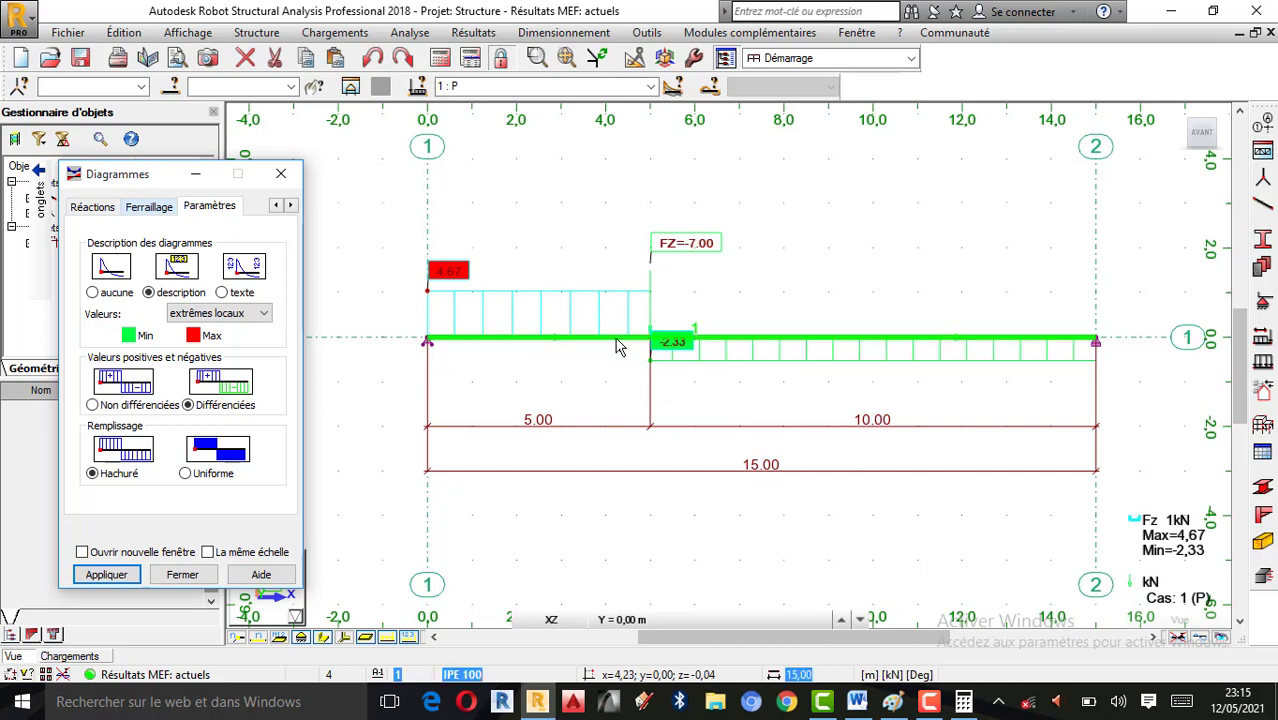
Step: In Paint, outline the positive part AC of the shear force sketch in orange and the negative part CB in yellow
{"action": "left_click", "coordinate": [900, 708]}
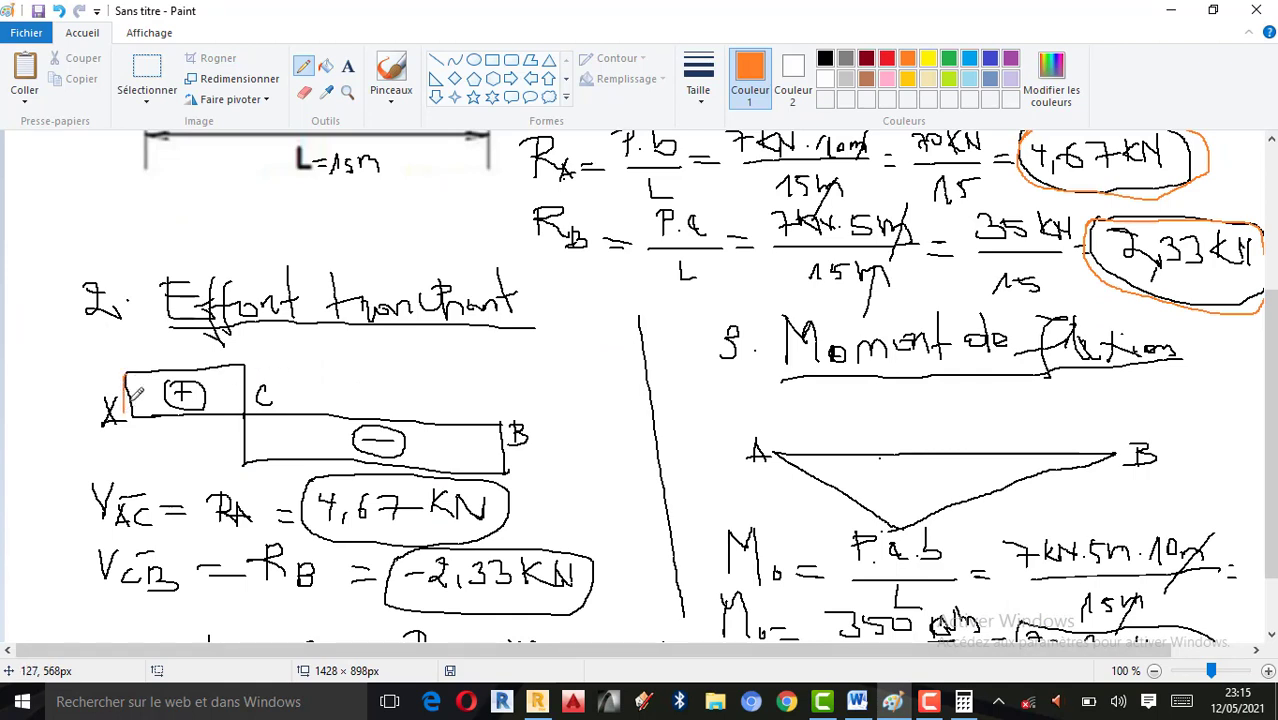
{"action": "mouse_move", "coordinate": [123, 372]}
{"action": "left_mouse_down"}
{"action": "mouse_move", "coordinate": [243, 368]}
{"action": "mouse_move", "coordinate": [253, 417]}
{"action": "mouse_move", "coordinate": [145, 416]}
{"action": "mouse_move", "coordinate": [128, 380]}
{"action": "left_mouse_up"}
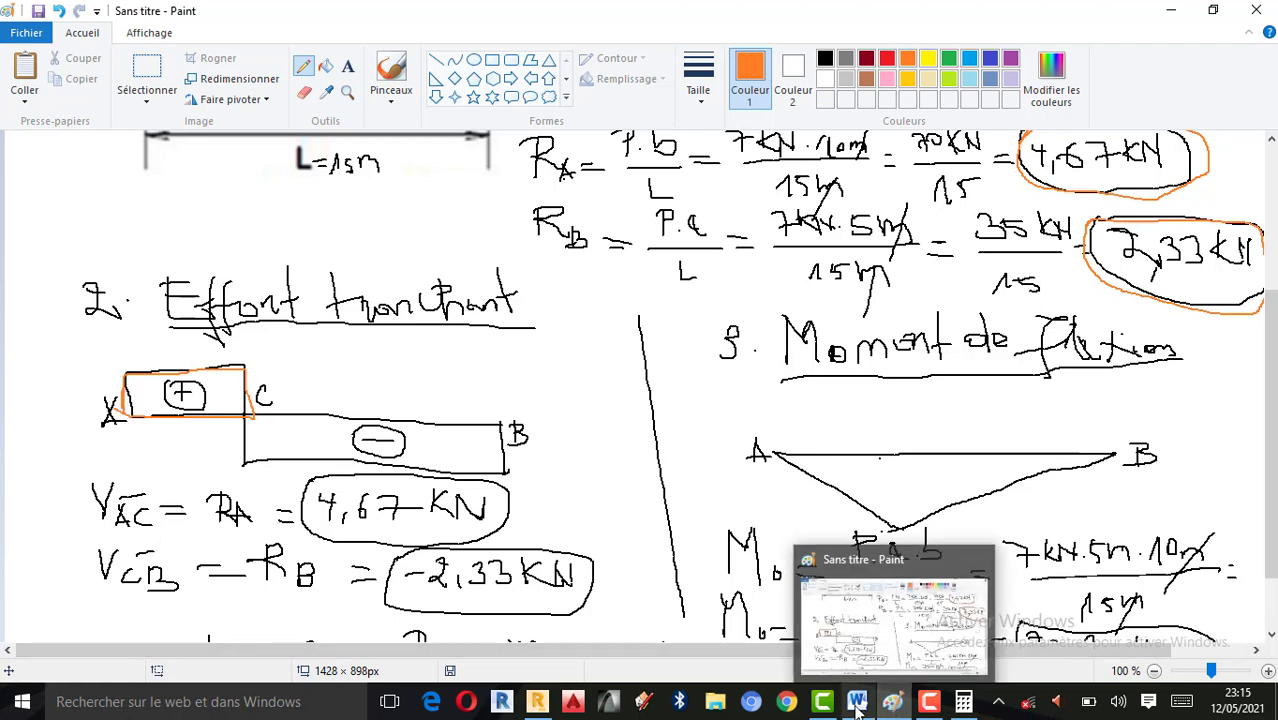
{"action": "left_click", "coordinate": [605, 600]}
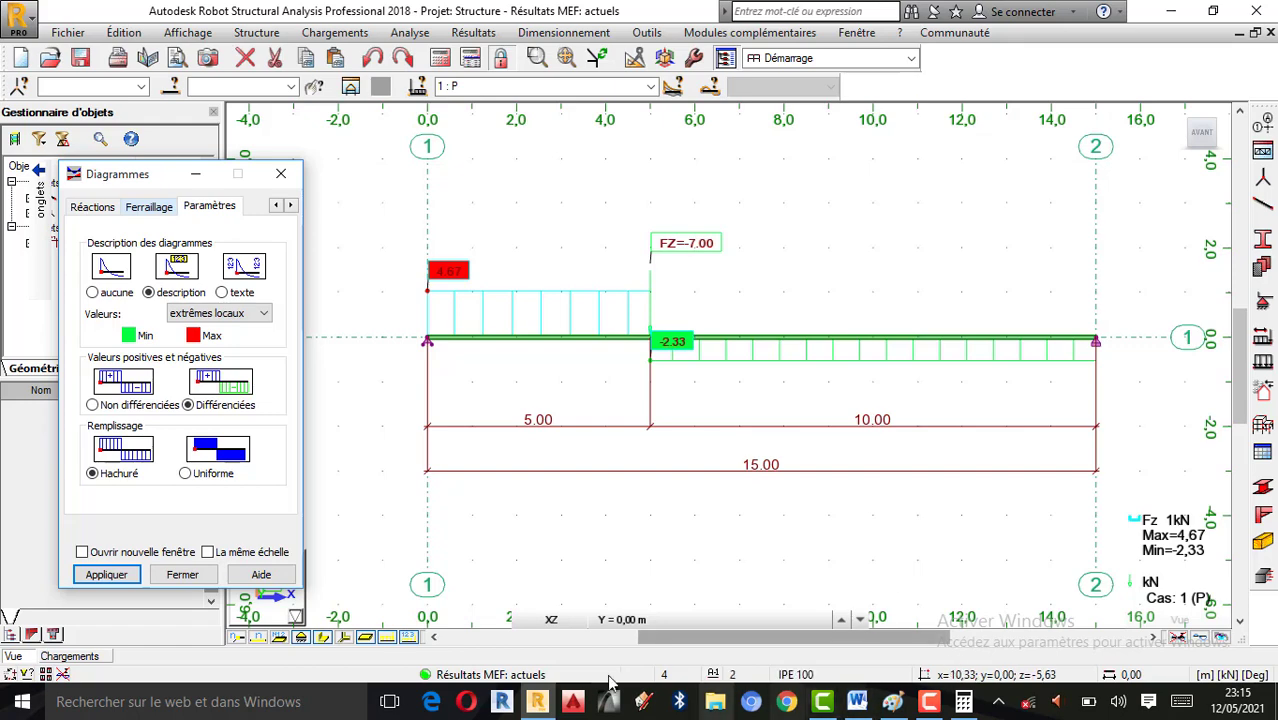
{"action": "left_click", "coordinate": [894, 705]}
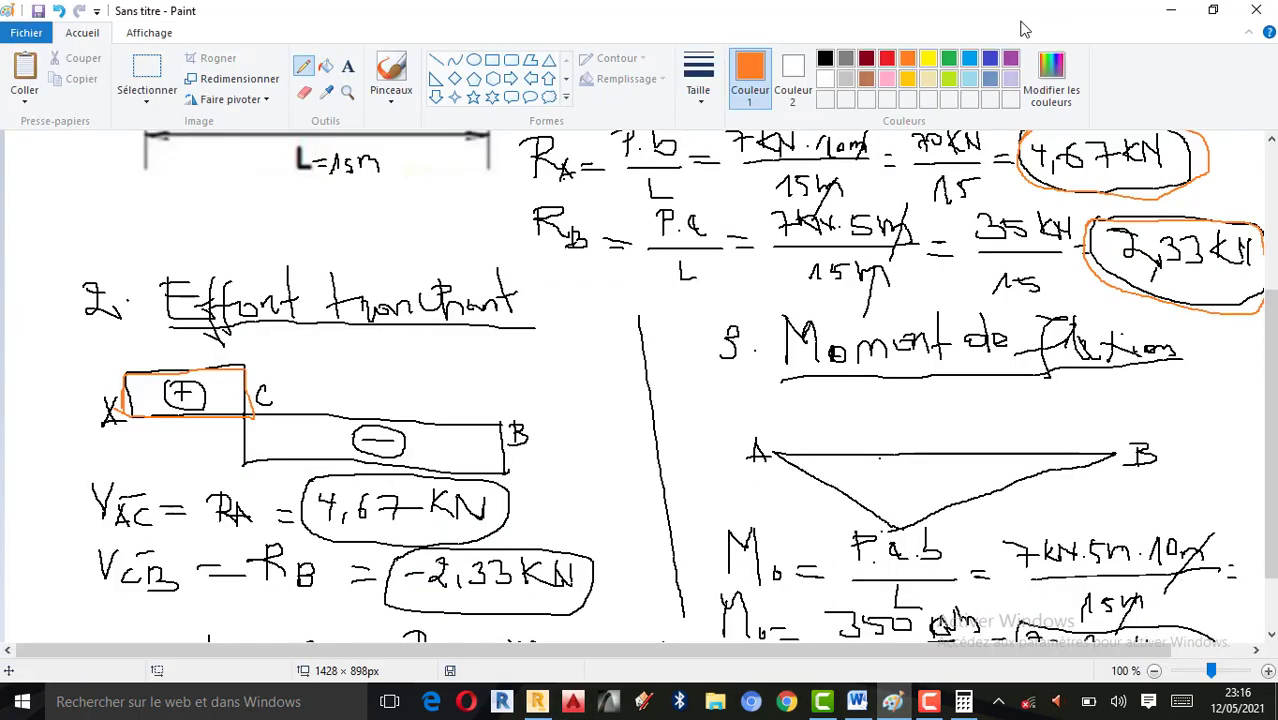
{"action": "left_click", "coordinate": [928, 63]}
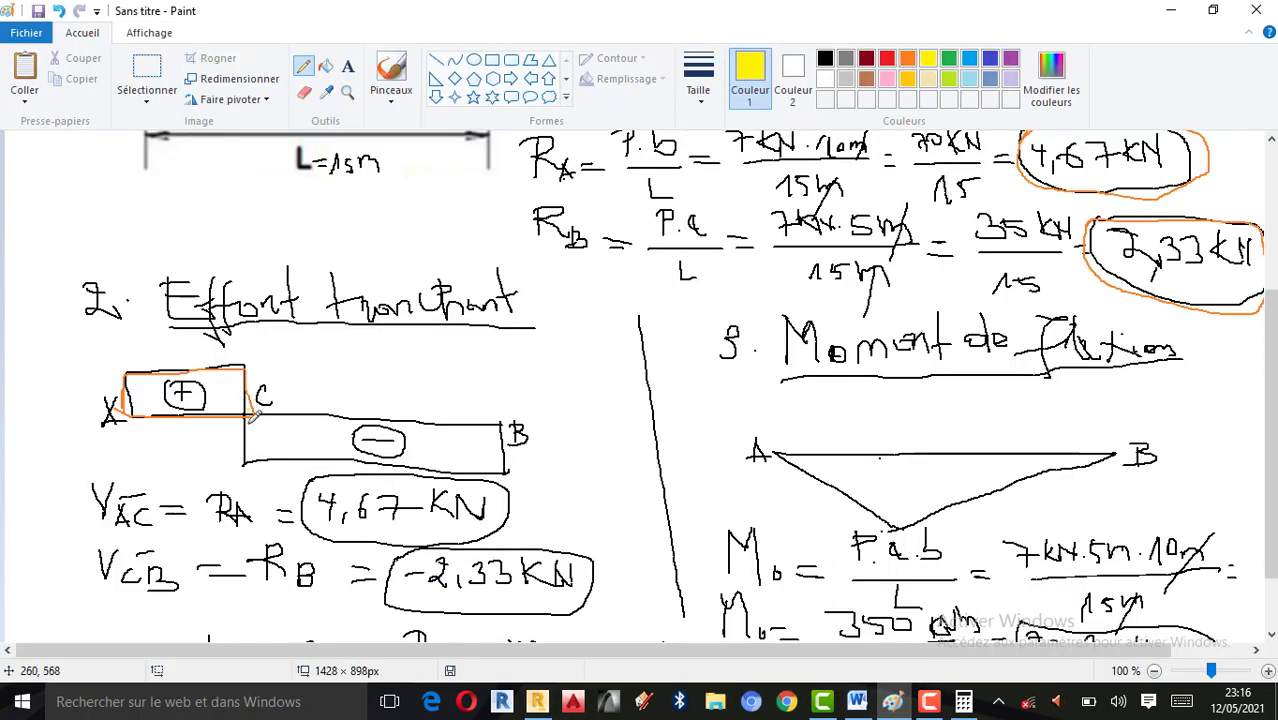
{"action": "mouse_move", "coordinate": [252, 408]}
{"action": "left_mouse_down"}
{"action": "mouse_move", "coordinate": [456, 420]}
{"action": "mouse_move", "coordinate": [507, 440]}
{"action": "mouse_move", "coordinate": [364, 455]}
{"action": "mouse_move", "coordinate": [288, 418]}
{"action": "mouse_move", "coordinate": [288, 450]}
{"action": "mouse_move", "coordinate": [307, 456]}
{"action": "left_mouse_up"}
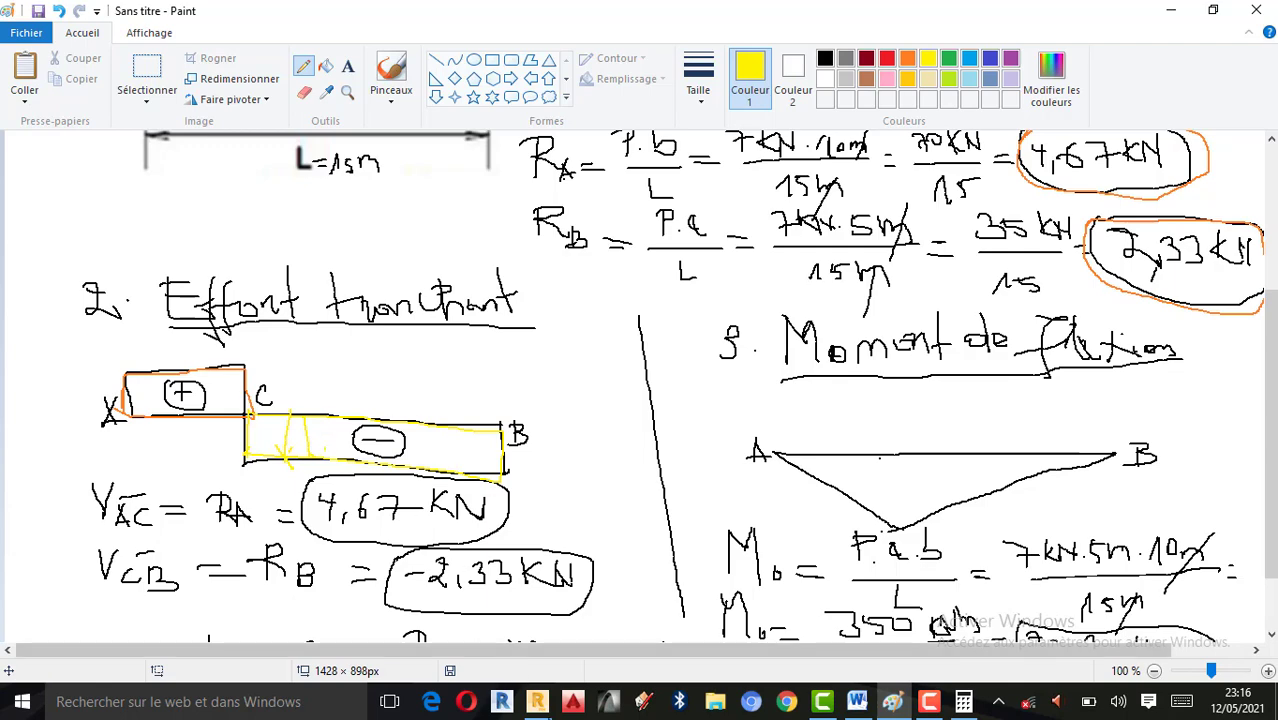
Step: Compare the shear values in Robot with the hand calculation, and circle the V_AC result of 4,67 kN in orange in Paint
{"action": "left_click", "coordinate": [537, 701]}
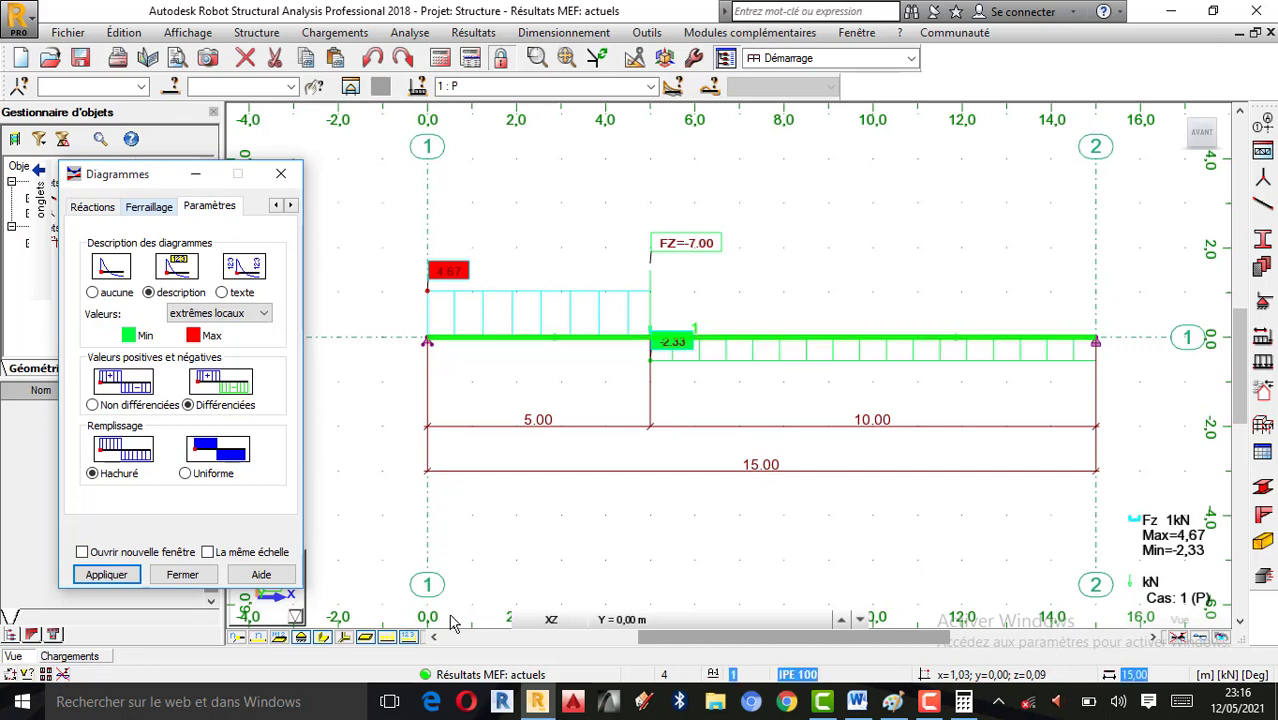
{"action": "left_click", "coordinate": [893, 701]}
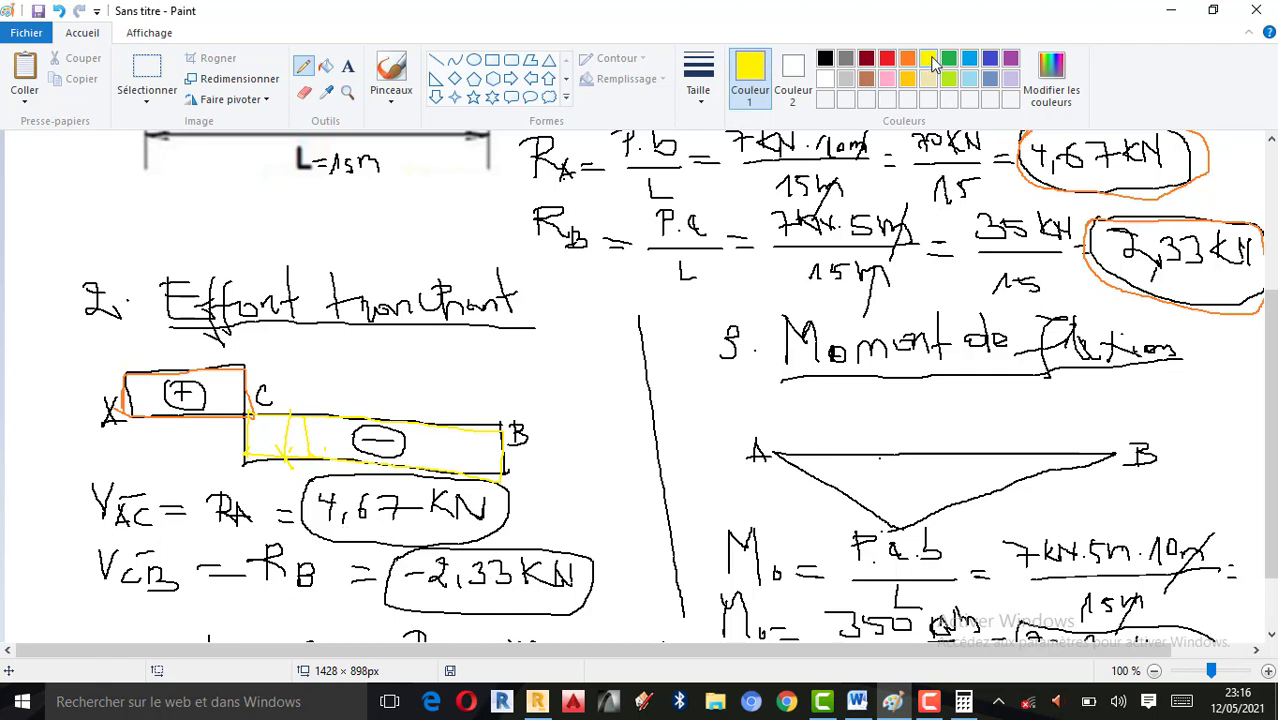
{"action": "left_click", "coordinate": [887, 60]}
{"action": "left_click", "coordinate": [909, 62]}
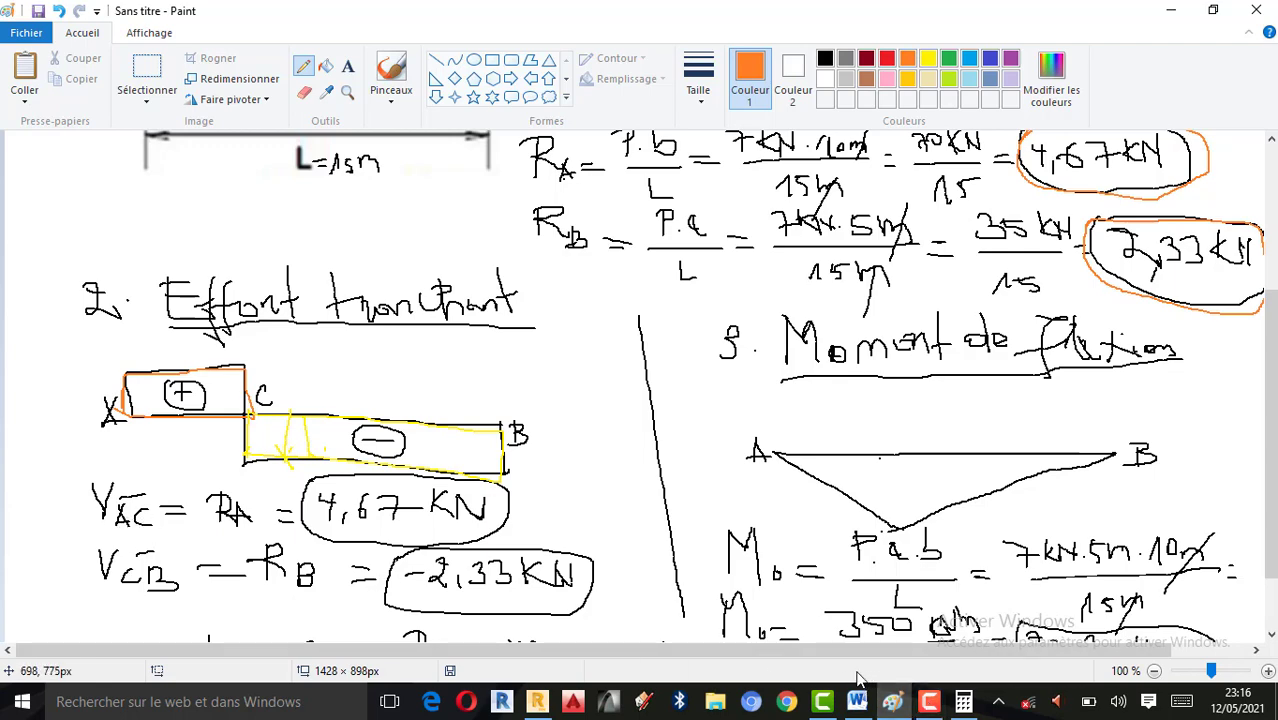
{"action": "left_click", "coordinate": [537, 701]}
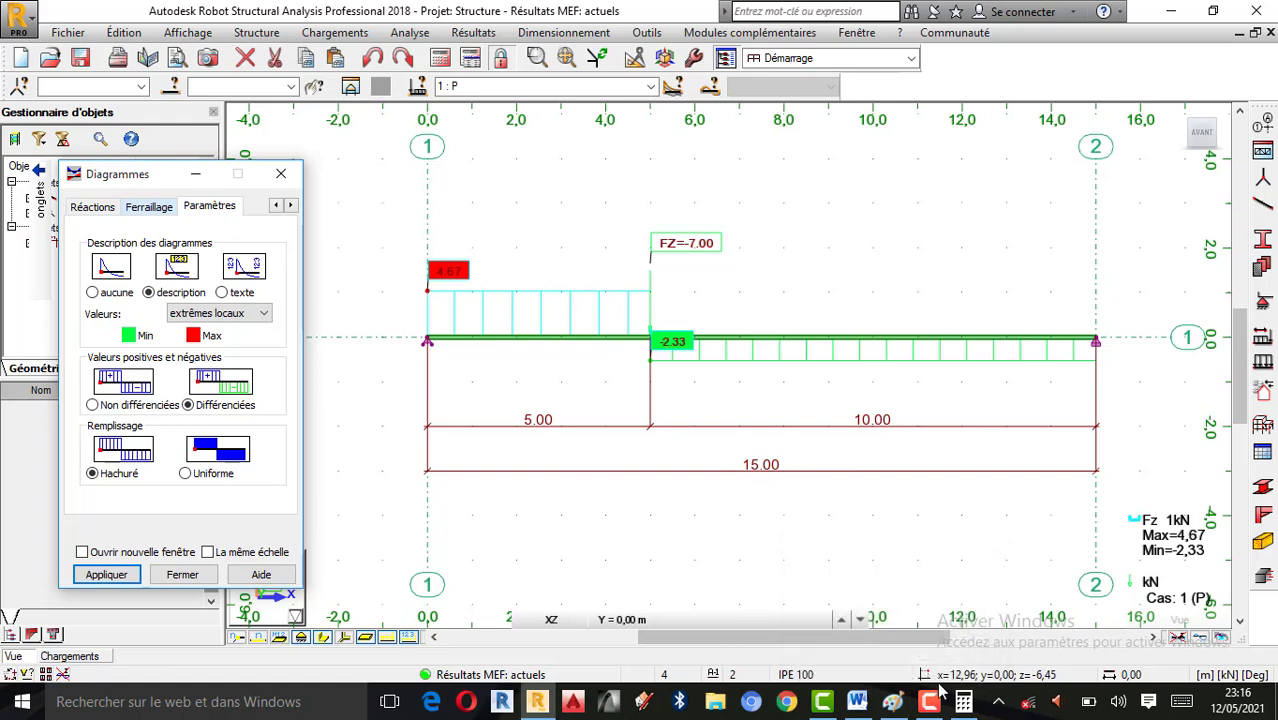
{"action": "left_click", "coordinate": [893, 701]}
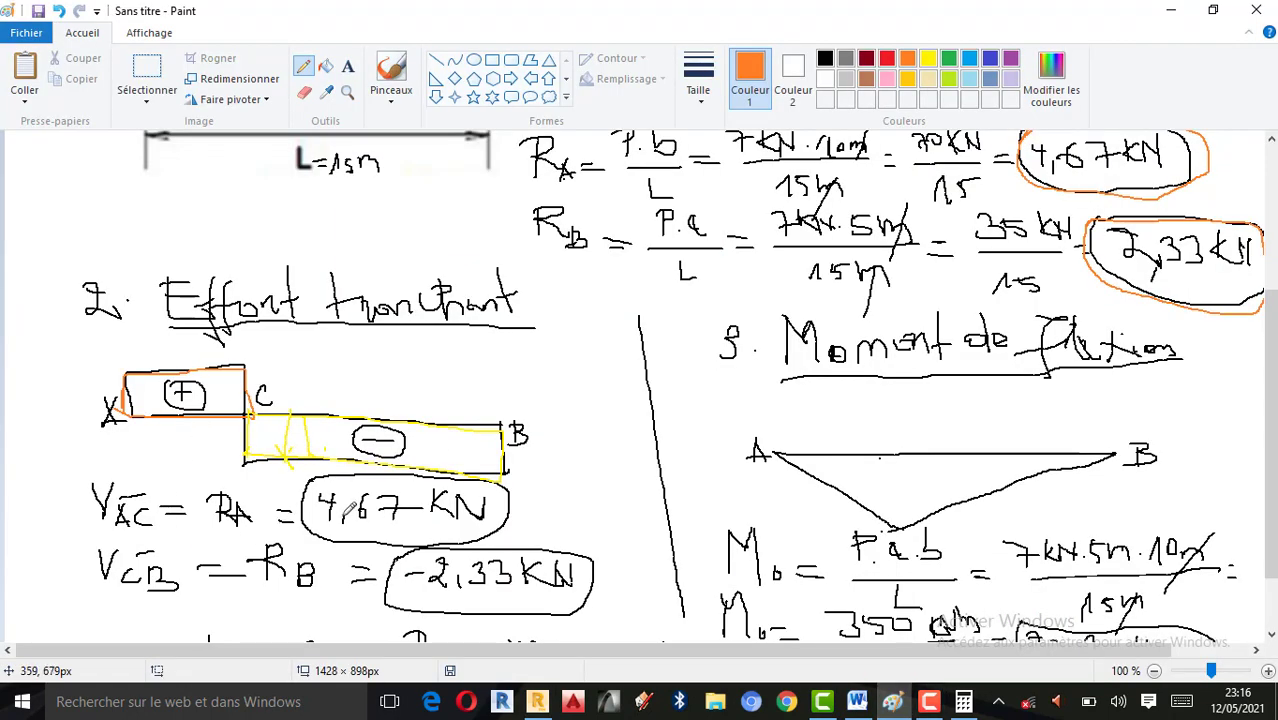
{"action": "mouse_move", "coordinate": [310, 478]}
{"action": "left_mouse_down"}
{"action": "mouse_move", "coordinate": [305, 515]}
{"action": "mouse_move", "coordinate": [485, 535]}
{"action": "mouse_move", "coordinate": [508, 492]}
{"action": "mouse_move", "coordinate": [360, 474]}
{"action": "left_mouse_up"}
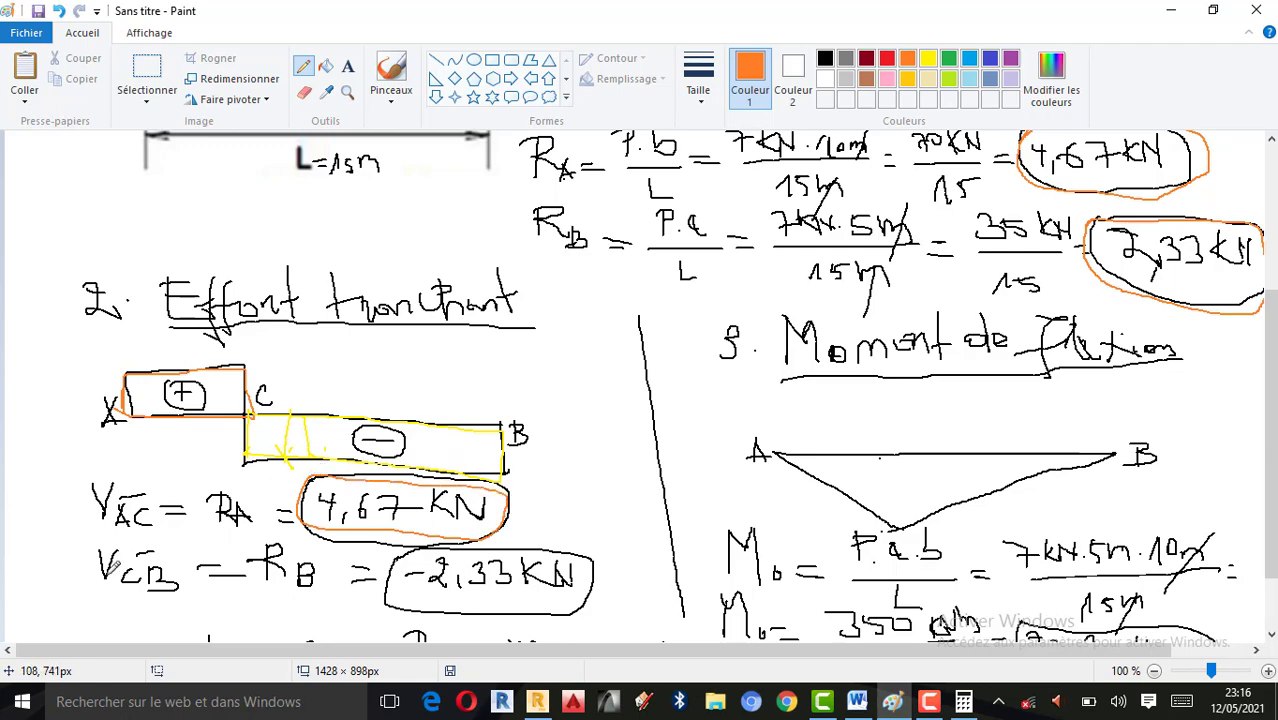
{"action": "left_click", "coordinate": [549, 702]}
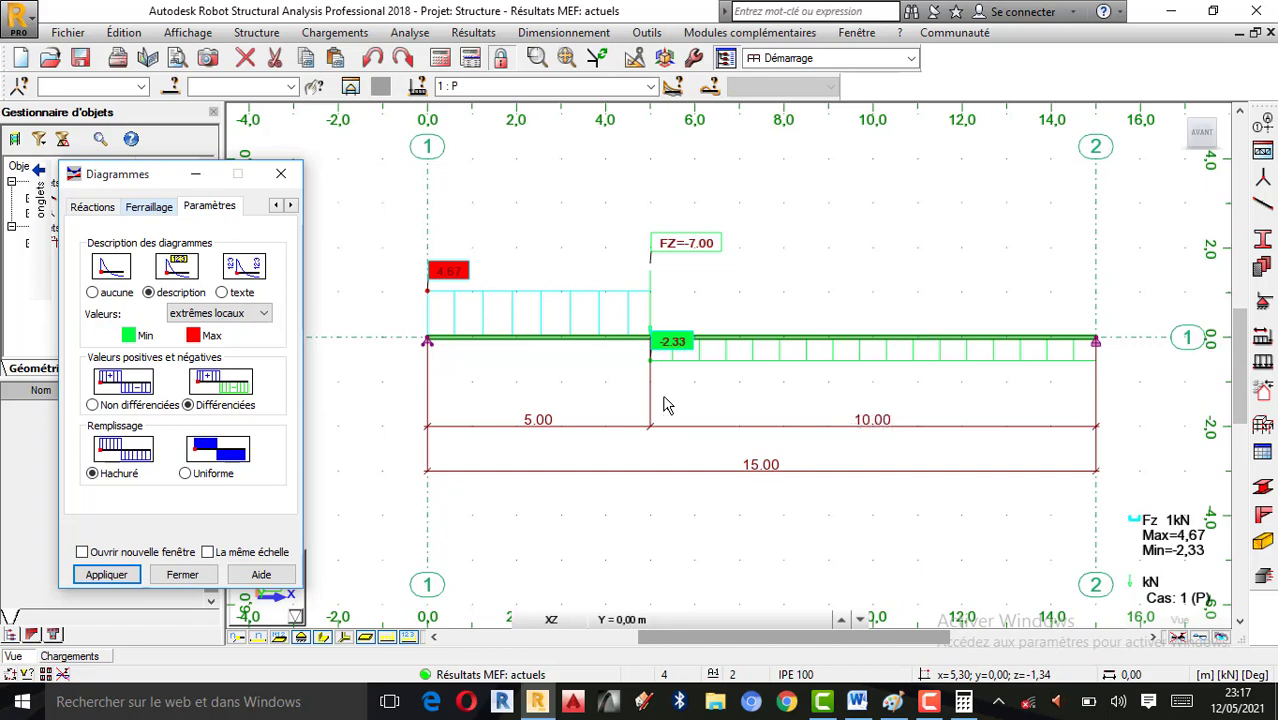
Step: In Paint, circle the V_CB result of -2,33 kN in orange
{"action": "left_click", "coordinate": [893, 702]}
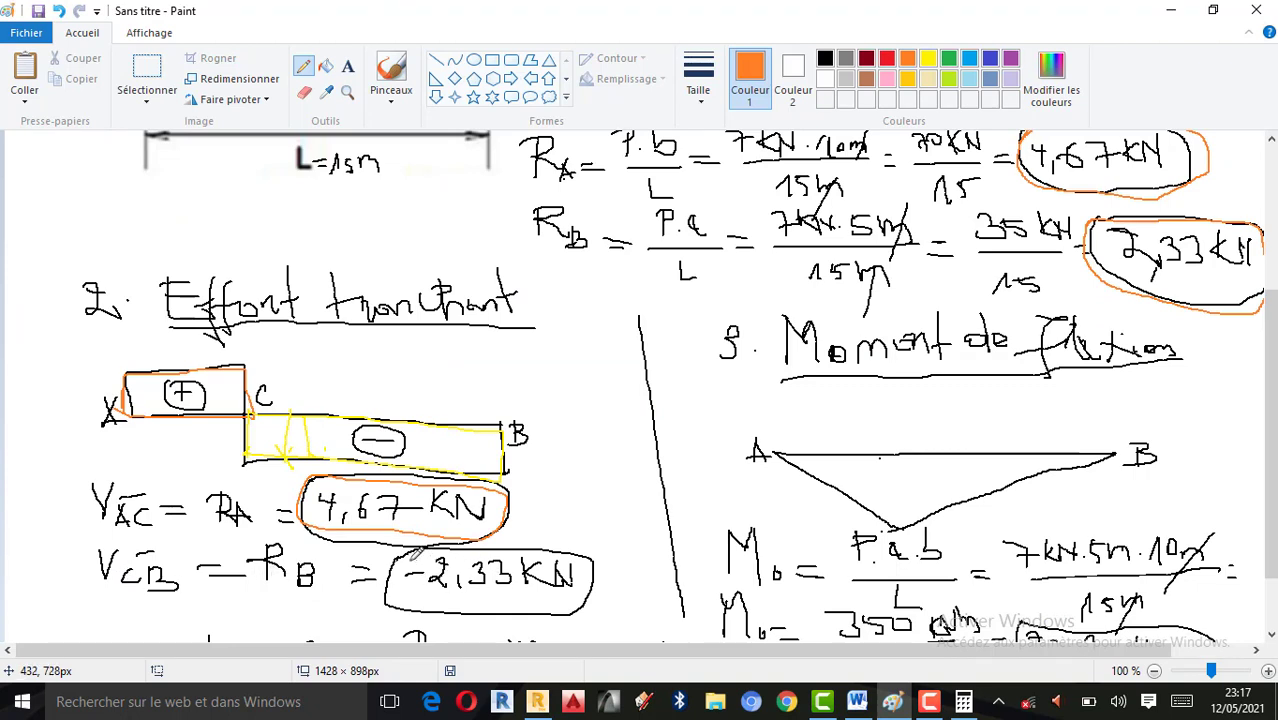
{"action": "mouse_move", "coordinate": [403, 551]}
{"action": "left_mouse_down"}
{"action": "mouse_move", "coordinate": [387, 593]}
{"action": "mouse_move", "coordinate": [415, 607]}
{"action": "mouse_move", "coordinate": [580, 610]}
{"action": "mouse_move", "coordinate": [604, 563]}
{"action": "mouse_move", "coordinate": [432, 540]}
{"action": "left_mouse_up"}
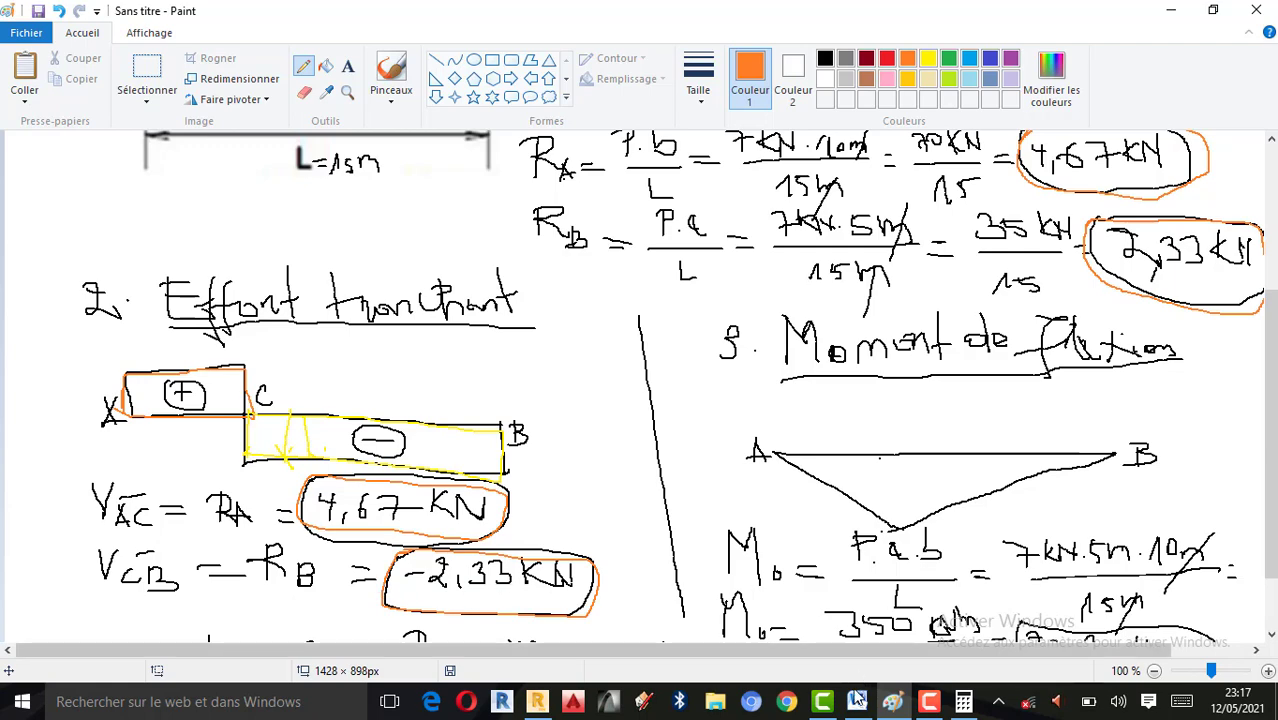
Step: In Robot, replace the Fz shear force diagram on the beam with the My bending moment diagram
{"action": "left_click", "coordinate": [547, 703]}
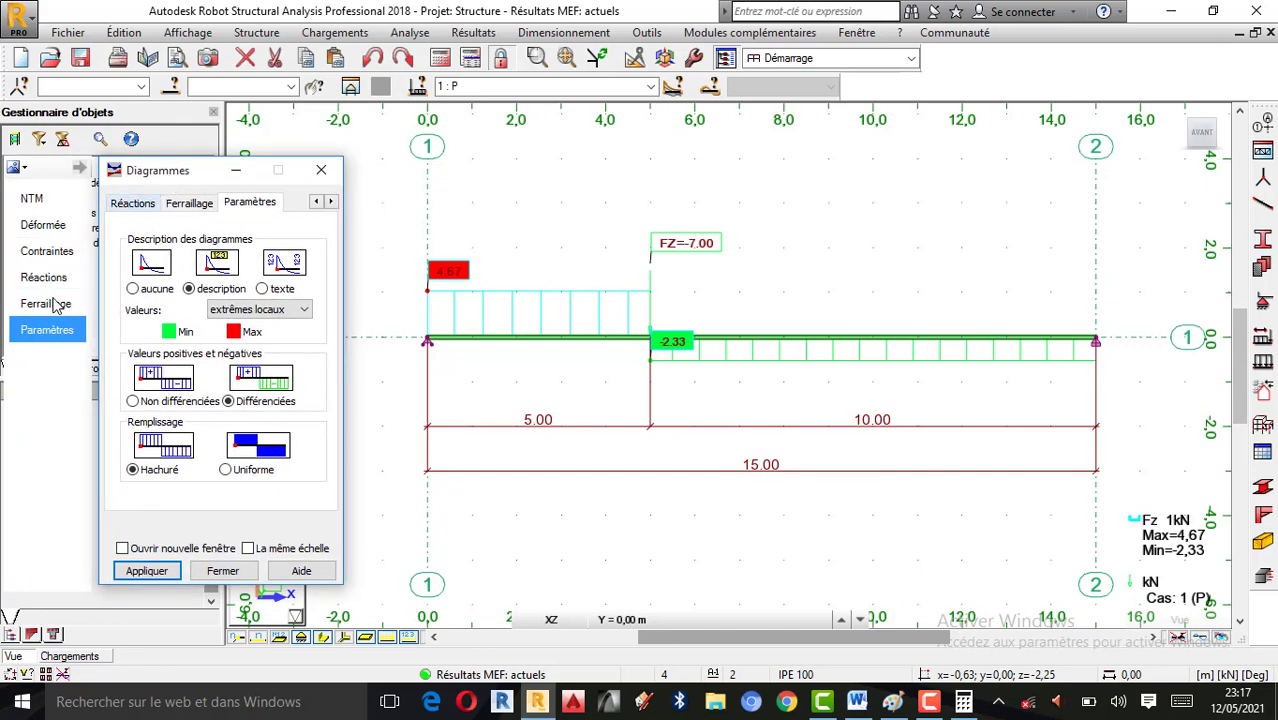
{"action": "left_click", "coordinate": [48, 202]}
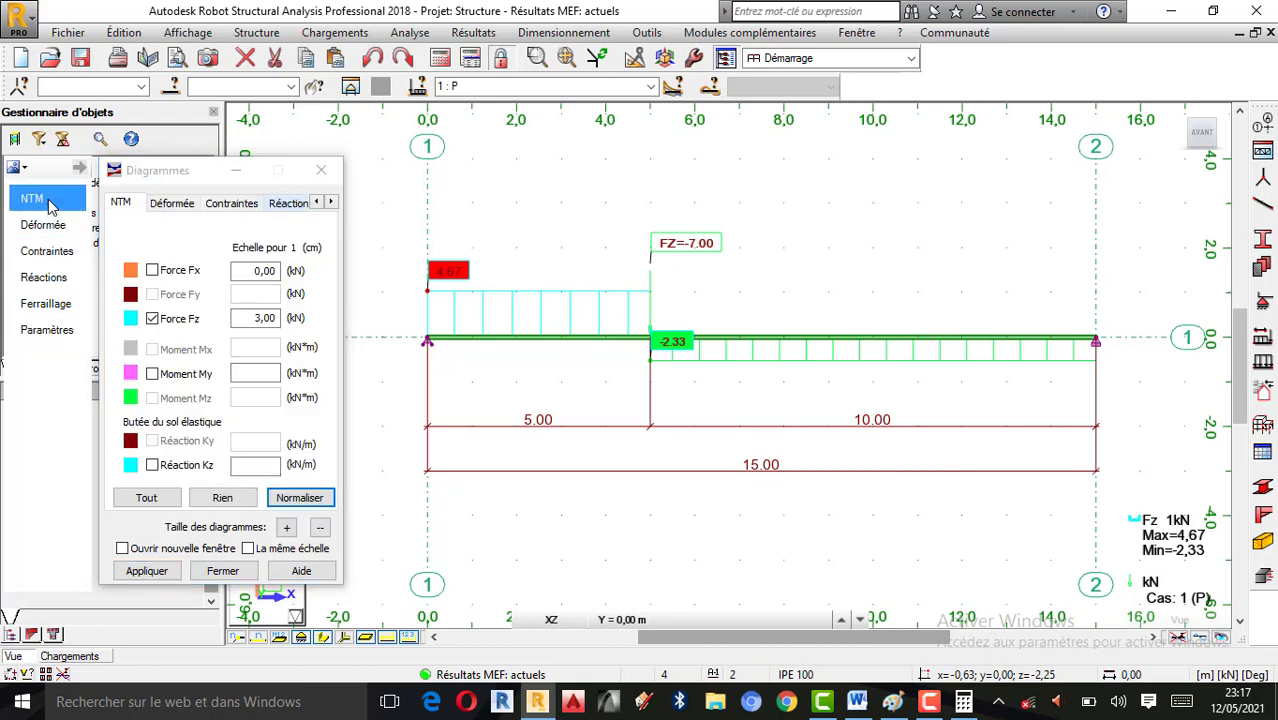
{"action": "left_click", "coordinate": [152, 319]}
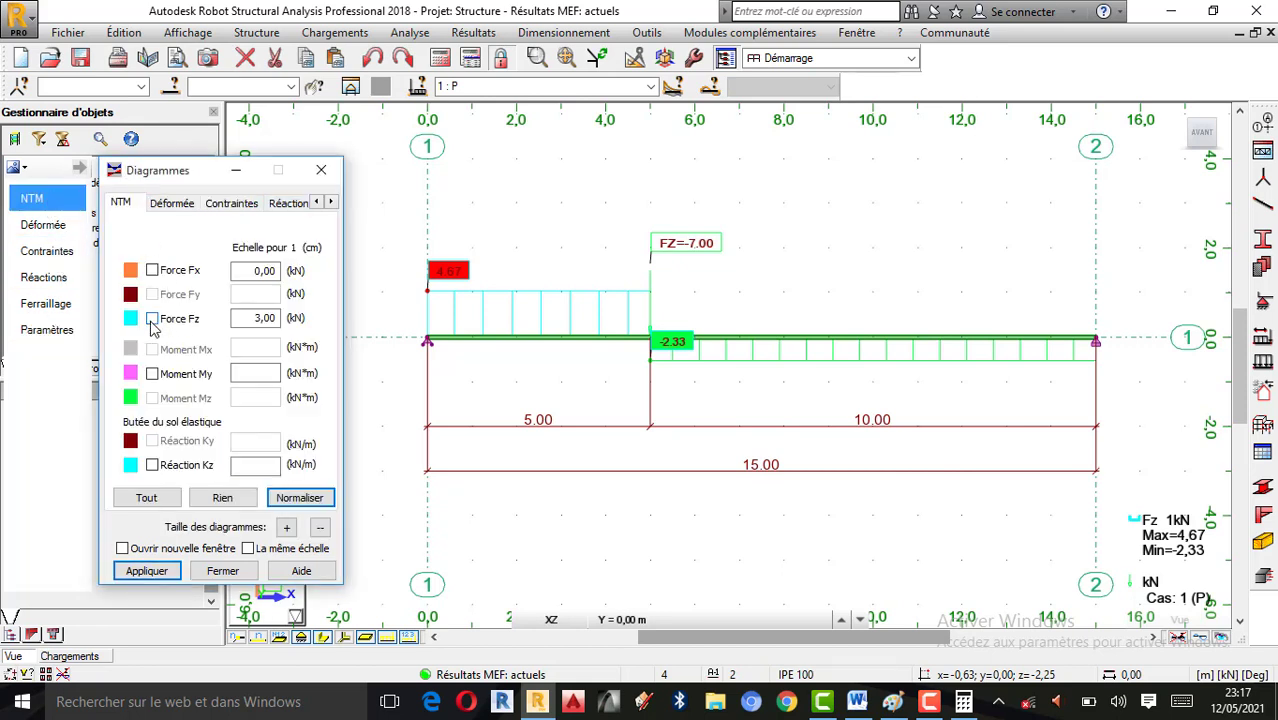
{"action": "left_click", "coordinate": [163, 569]}
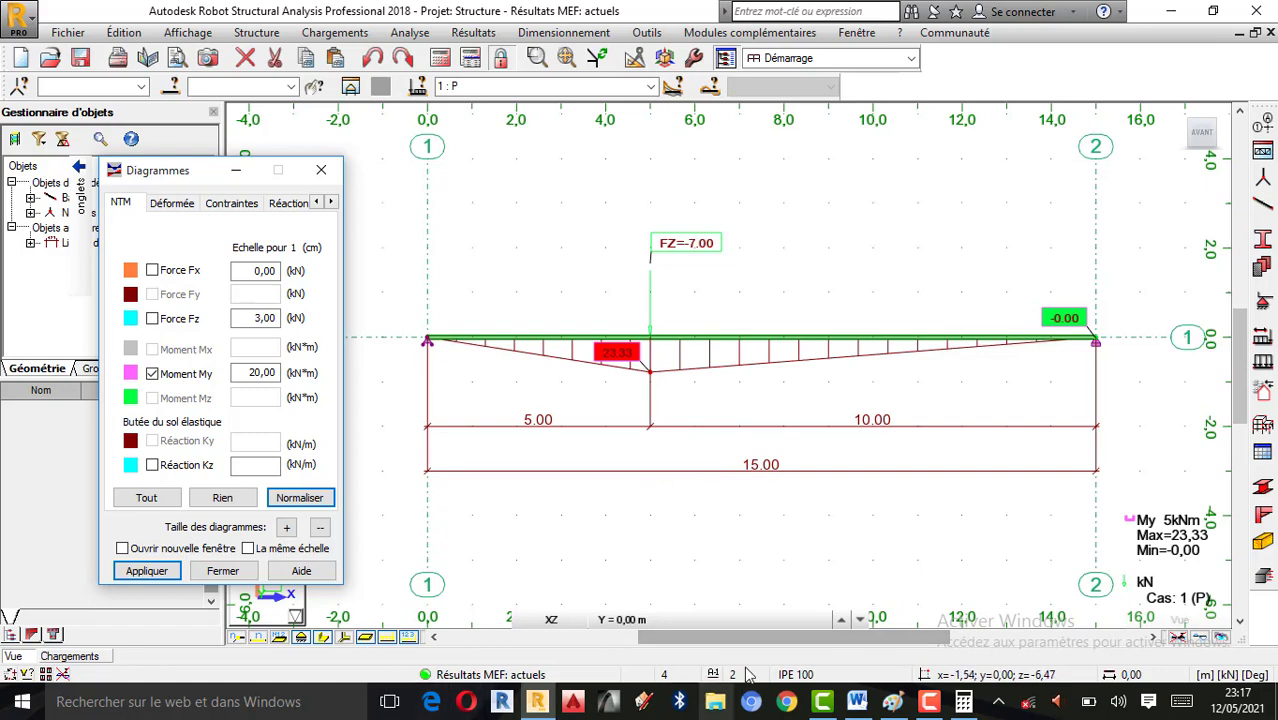
Step: In Paint, trace all three sides of the bending moment triangle between A and B in orange
{"action": "left_click", "coordinate": [892, 701]}
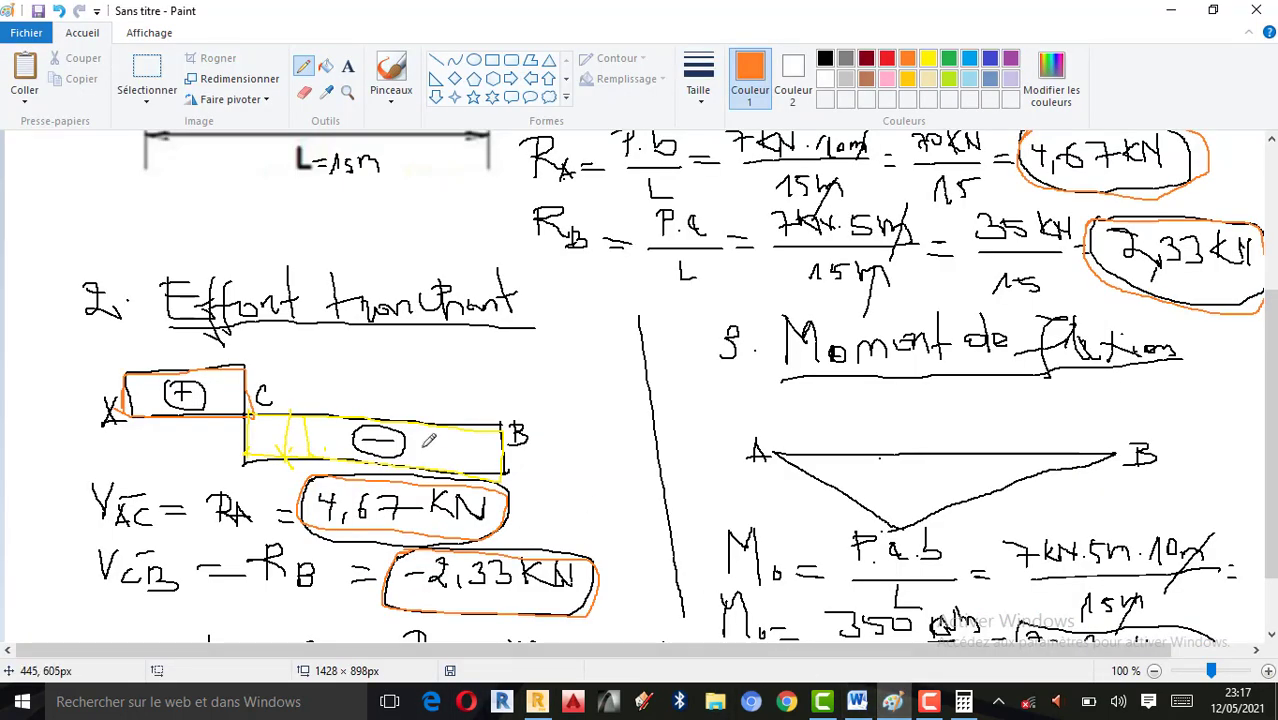
{"action": "mouse_move", "coordinate": [776, 452]}
{"action": "left_mouse_down"}
{"action": "mouse_move", "coordinate": [884, 505]}
{"action": "mouse_move", "coordinate": [898, 527]}
{"action": "mouse_move", "coordinate": [1114, 454]}
{"action": "left_mouse_up"}
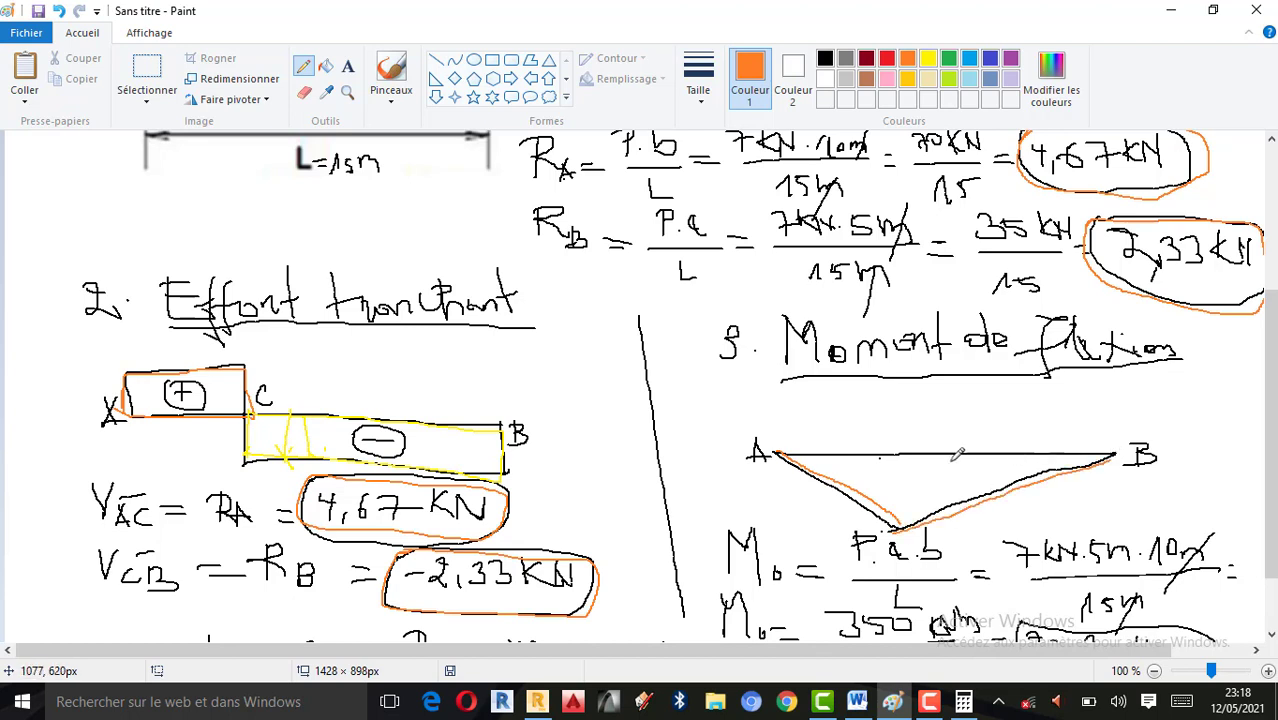
{"action": "left_click_drag", "start_coordinate": [778, 455], "coordinate": [1118, 454]}
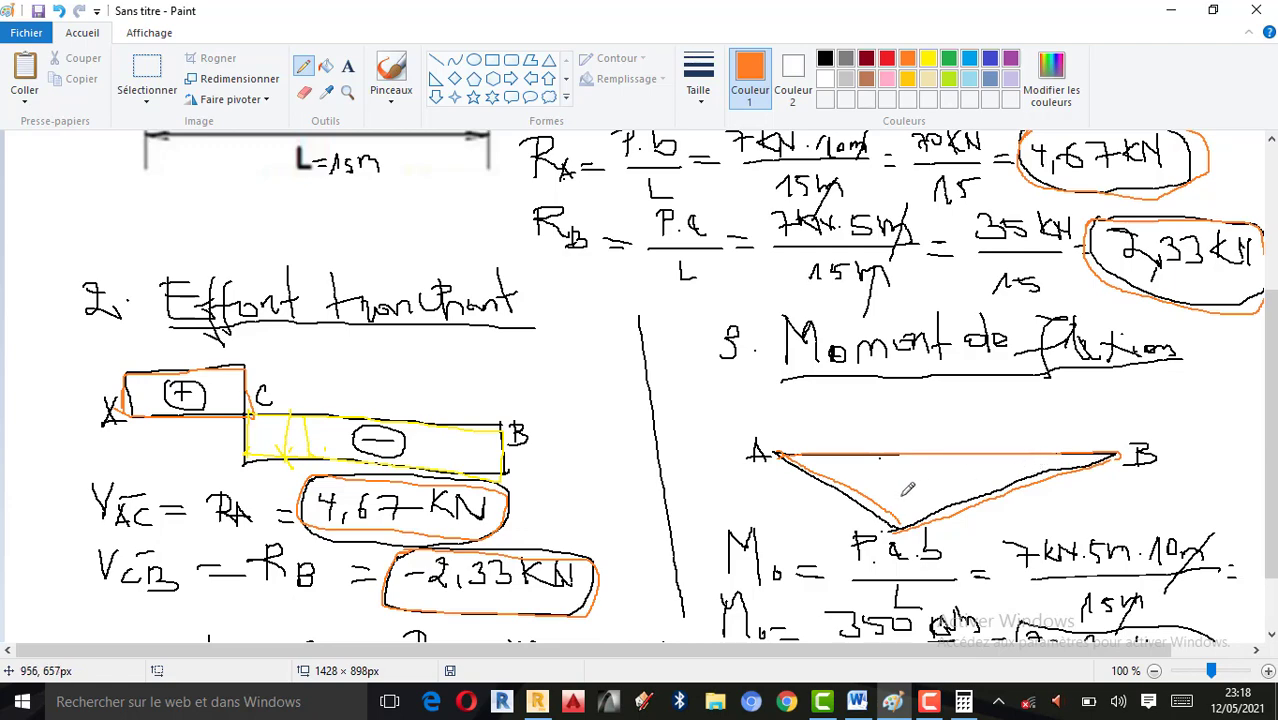
{"action": "scroll", "coordinate": [904, 490], "scroll_direction": "up", "scroll_amount": 5}
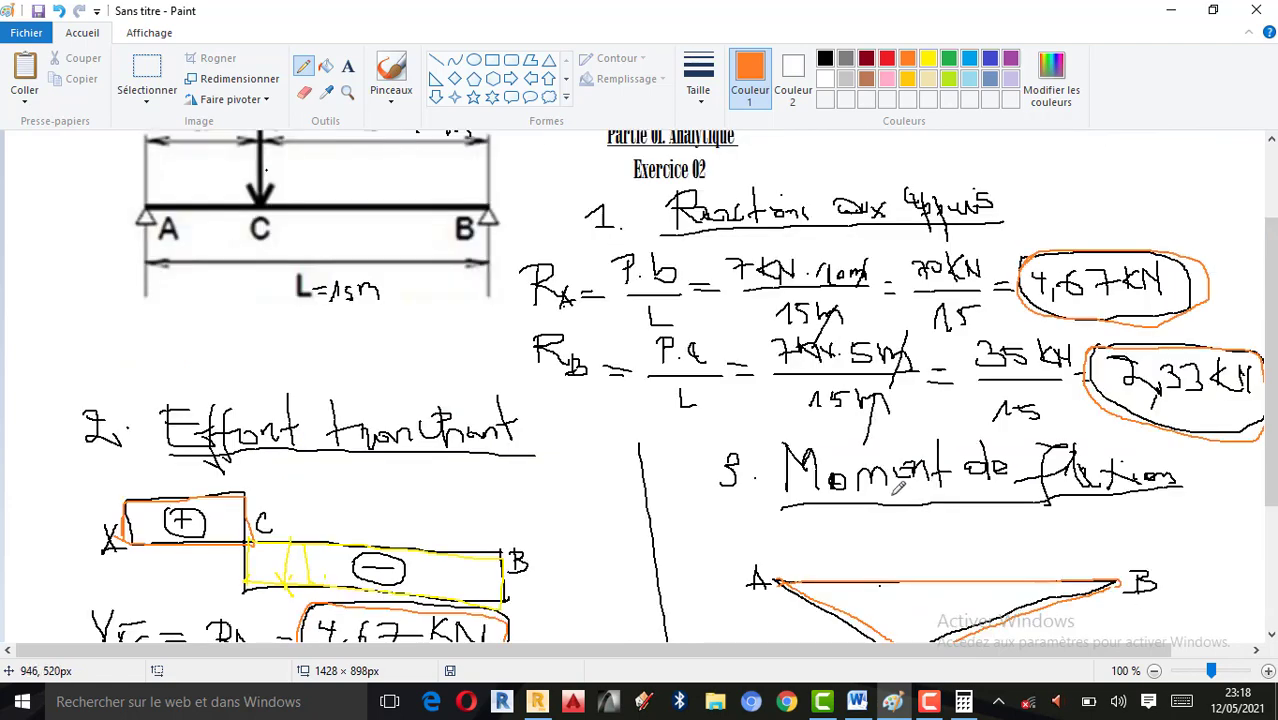
{"action": "scroll", "coordinate": [886, 450], "scroll_direction": "down", "scroll_amount": 7}
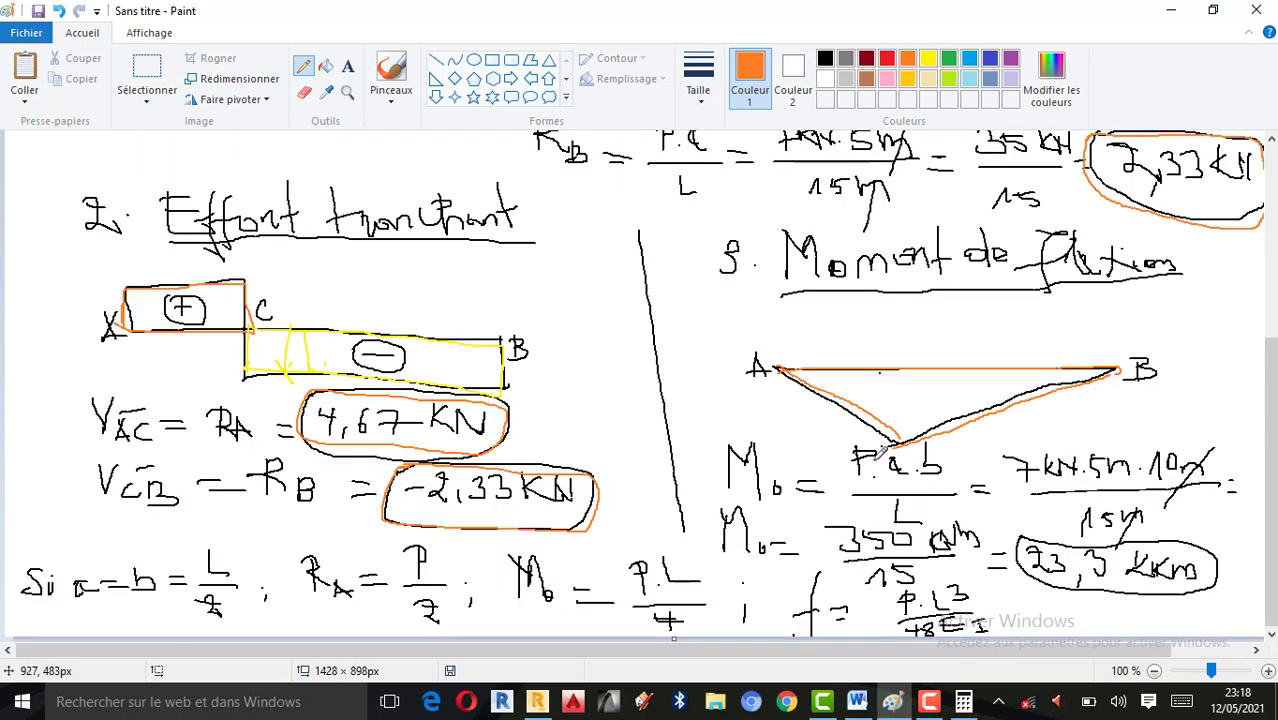
{"action": "scroll", "coordinate": [870, 456], "scroll_direction": "up", "scroll_amount": 7}
{"action": "scroll", "coordinate": [870, 455], "scroll_direction": "down", "scroll_amount": 7}
Step: Check the moment result in the calculator and extend the handwritten M0 value in Paint to 23,33 in black
{"action": "left_click", "coordinate": [177, 704]}
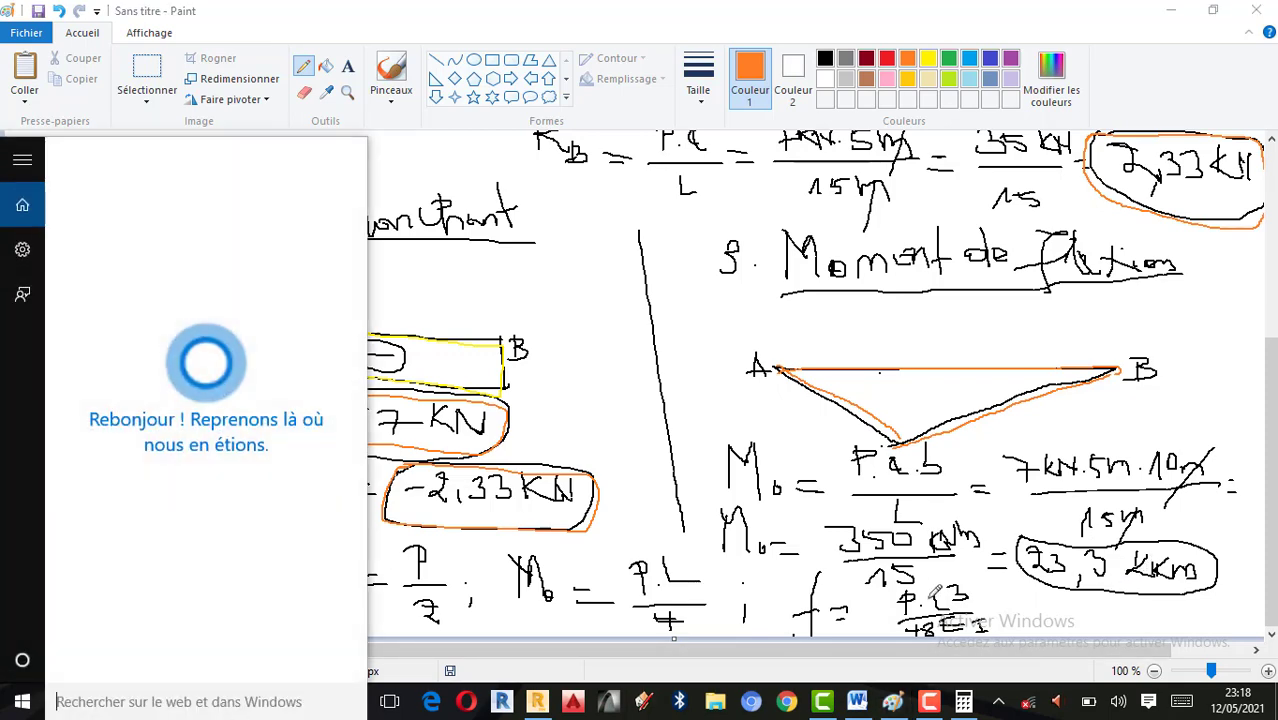
{"action": "left_click", "coordinate": [963, 702]}
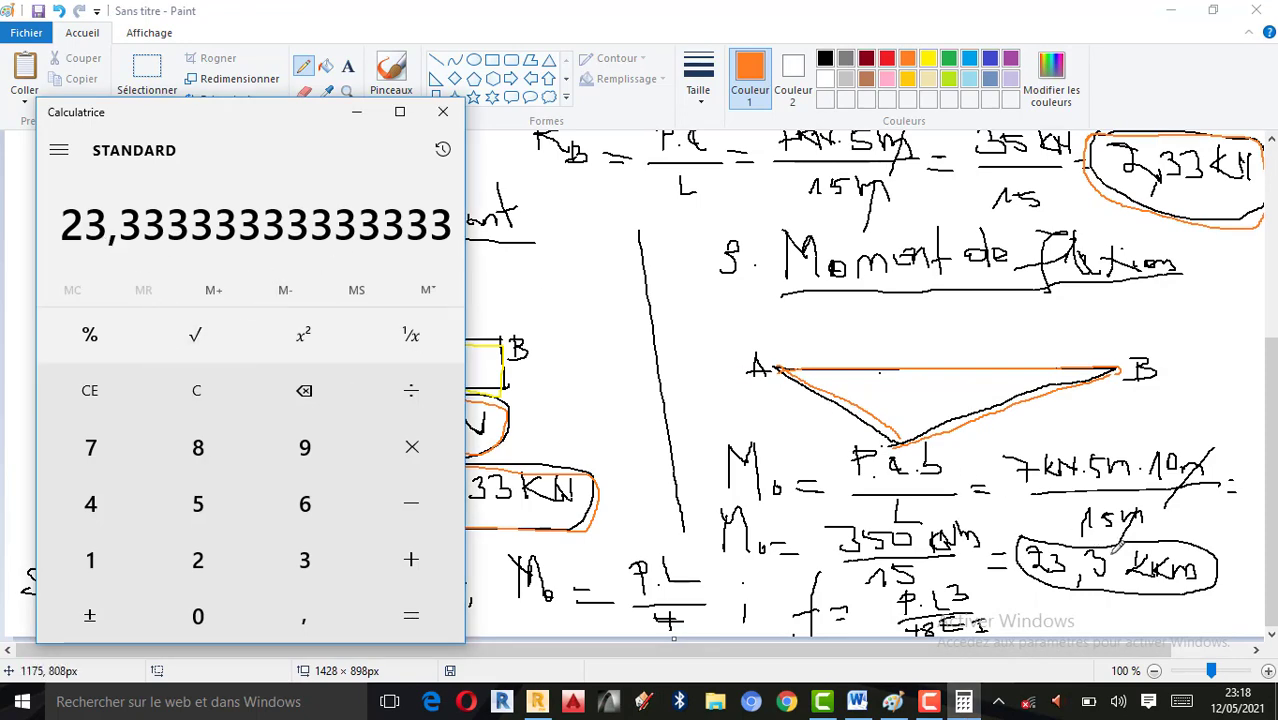
{"action": "left_click", "coordinate": [823, 63]}
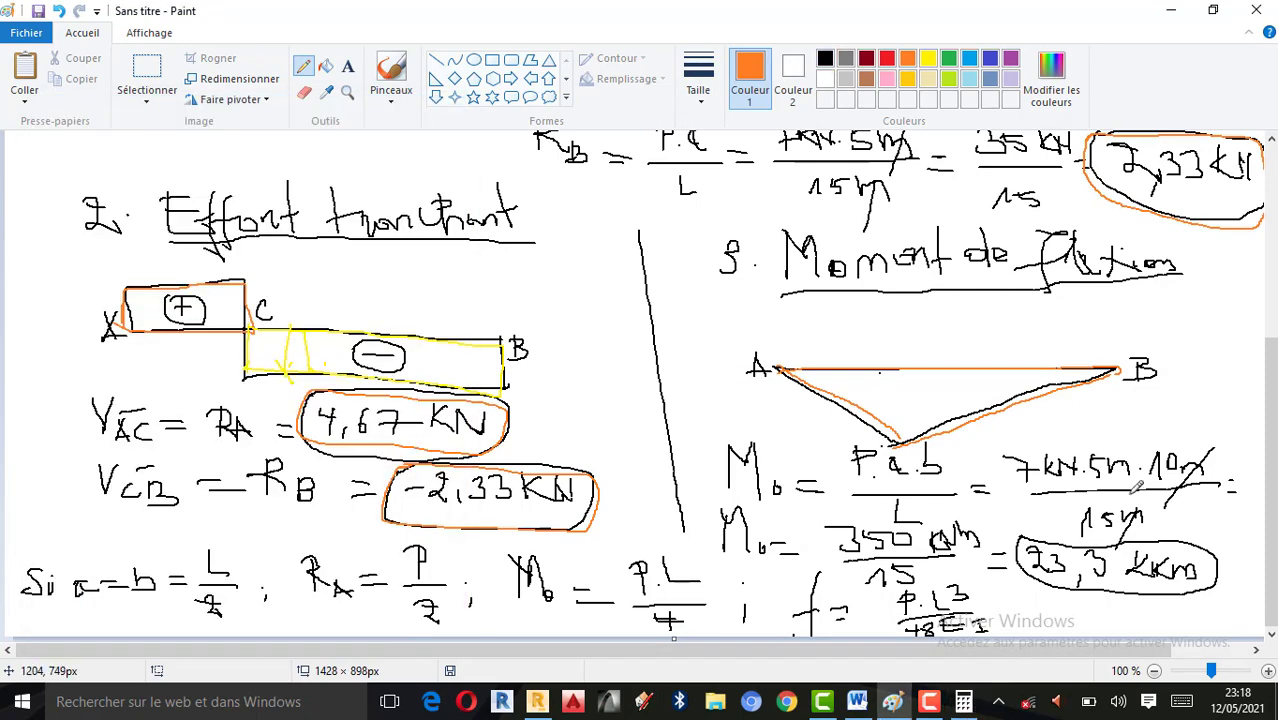
{"action": "left_click_drag", "start_coordinate": [1104, 553], "coordinate": [1119, 560]}
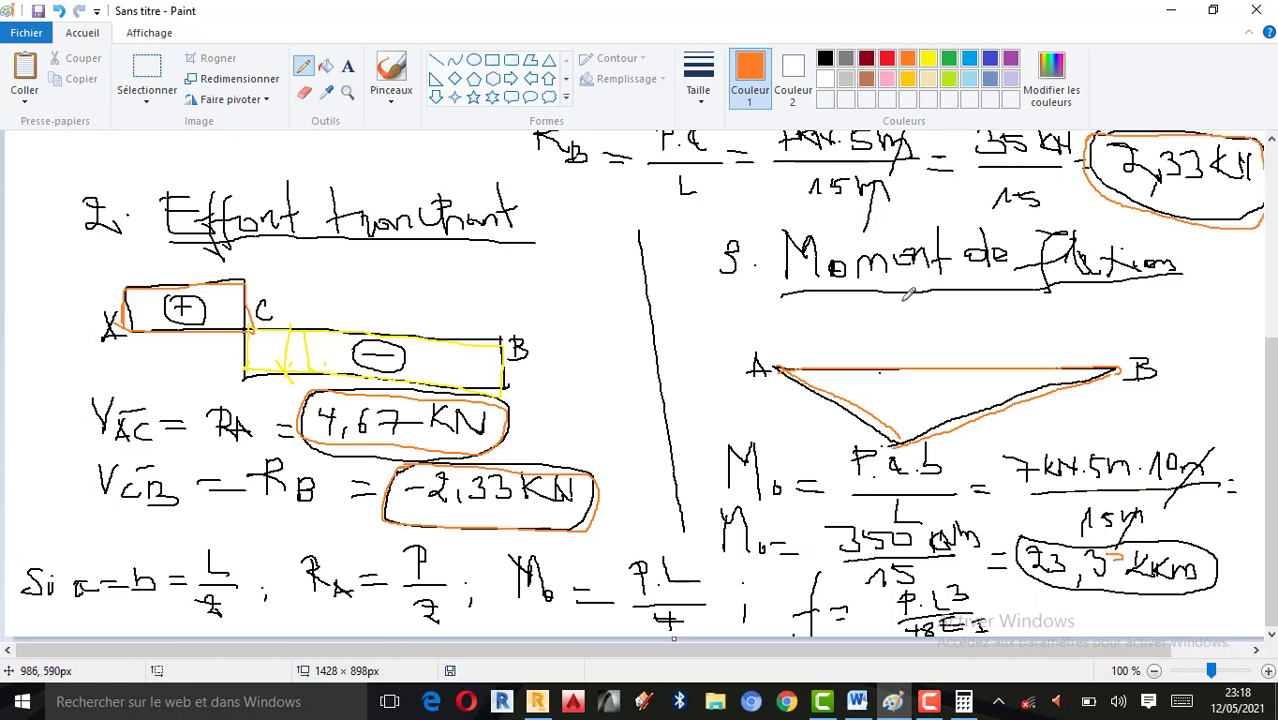
{"action": "left_click", "coordinate": [699, 80]}
{"action": "left_click", "coordinate": [721, 165]}
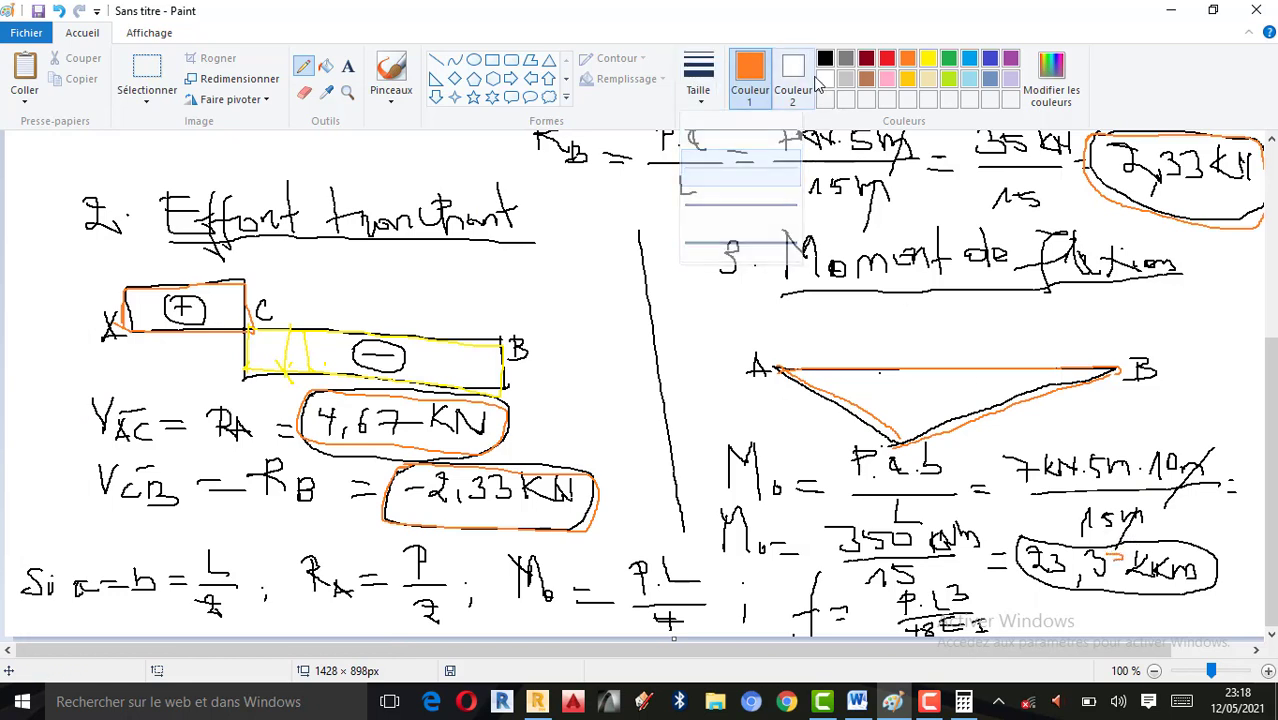
{"action": "left_click", "coordinate": [825, 58]}
{"action": "left_click_drag", "start_coordinate": [1106, 557], "coordinate": [1119, 554]}
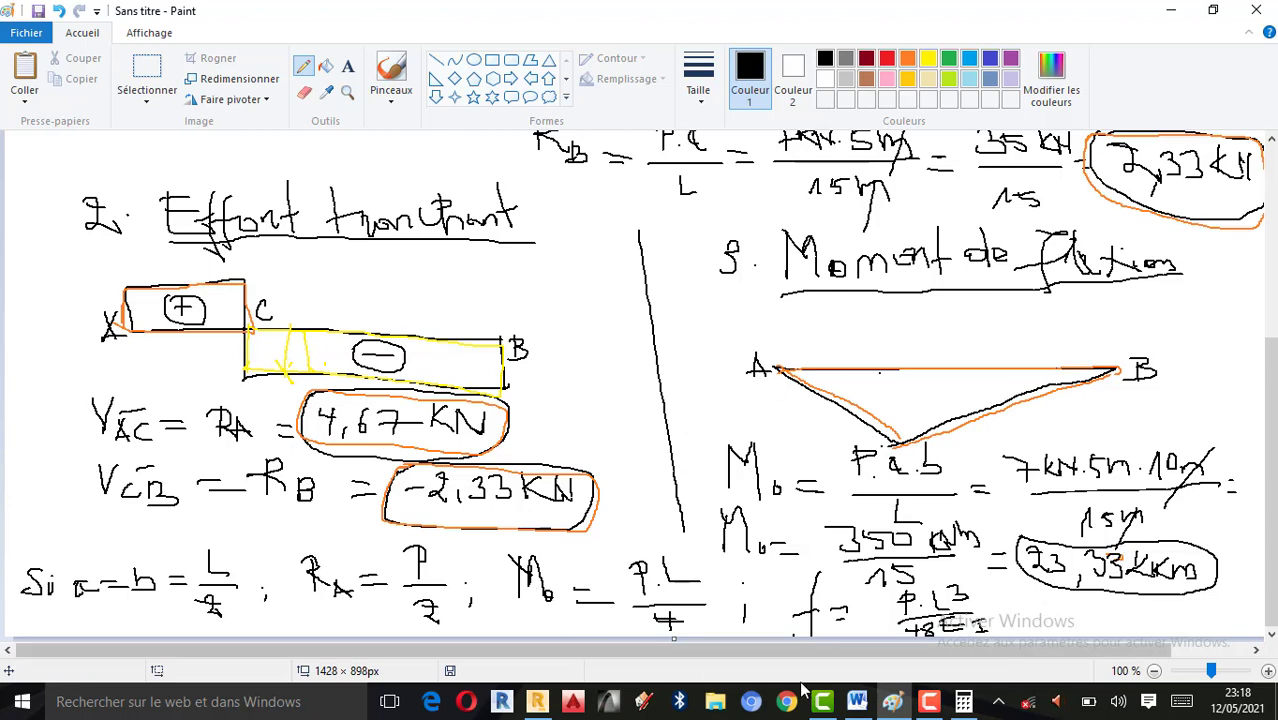
Step: Compare the maximum moment in Robot with the hand calculation, and circle the M0 result of 23,33 in orange in Paint
{"action": "left_click", "coordinate": [538, 700]}
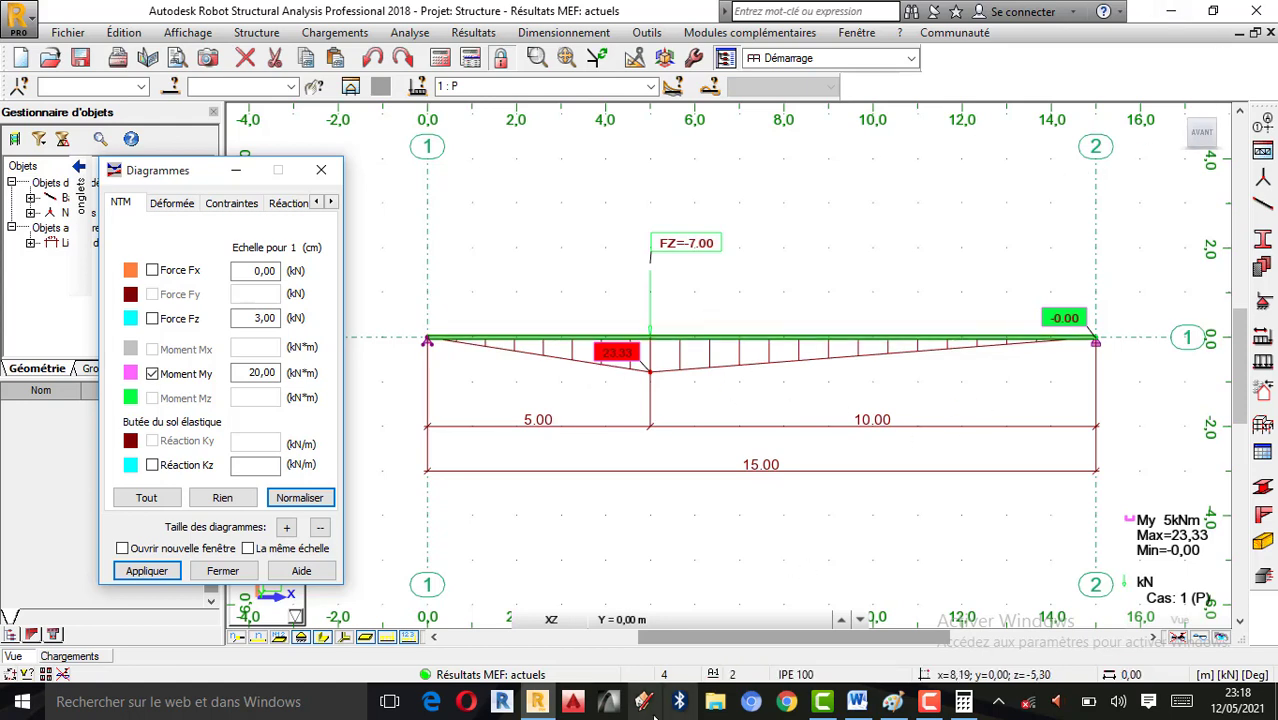
{"action": "left_click", "coordinate": [893, 701]}
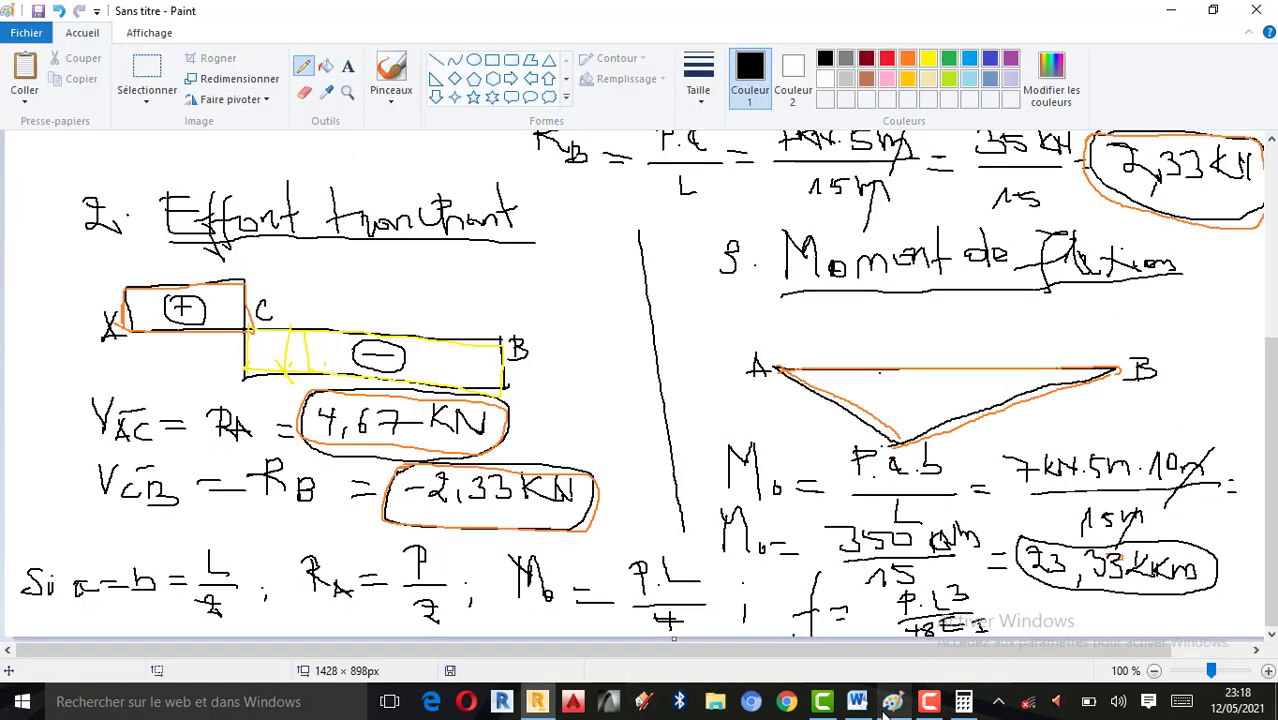
{"action": "left_click", "coordinate": [907, 59]}
{"action": "mouse_move", "coordinate": [1019, 528]}
{"action": "left_mouse_down"}
{"action": "mouse_move", "coordinate": [1012, 570]}
{"action": "mouse_move", "coordinate": [1128, 603]}
{"action": "mouse_move", "coordinate": [1227, 557]}
{"action": "mouse_move", "coordinate": [1025, 528]}
{"action": "left_mouse_up"}
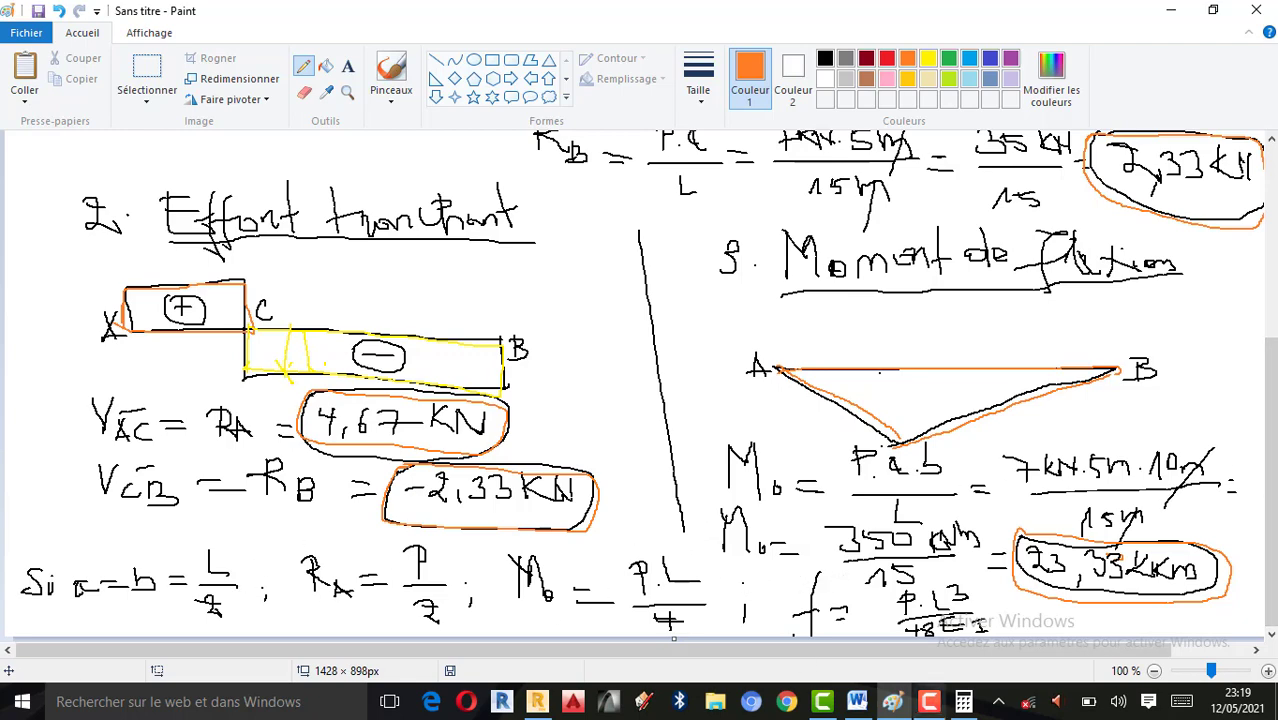
Step: In Robot, turn off all diagrams displayed on the beam
{"action": "left_click", "coordinate": [537, 701]}
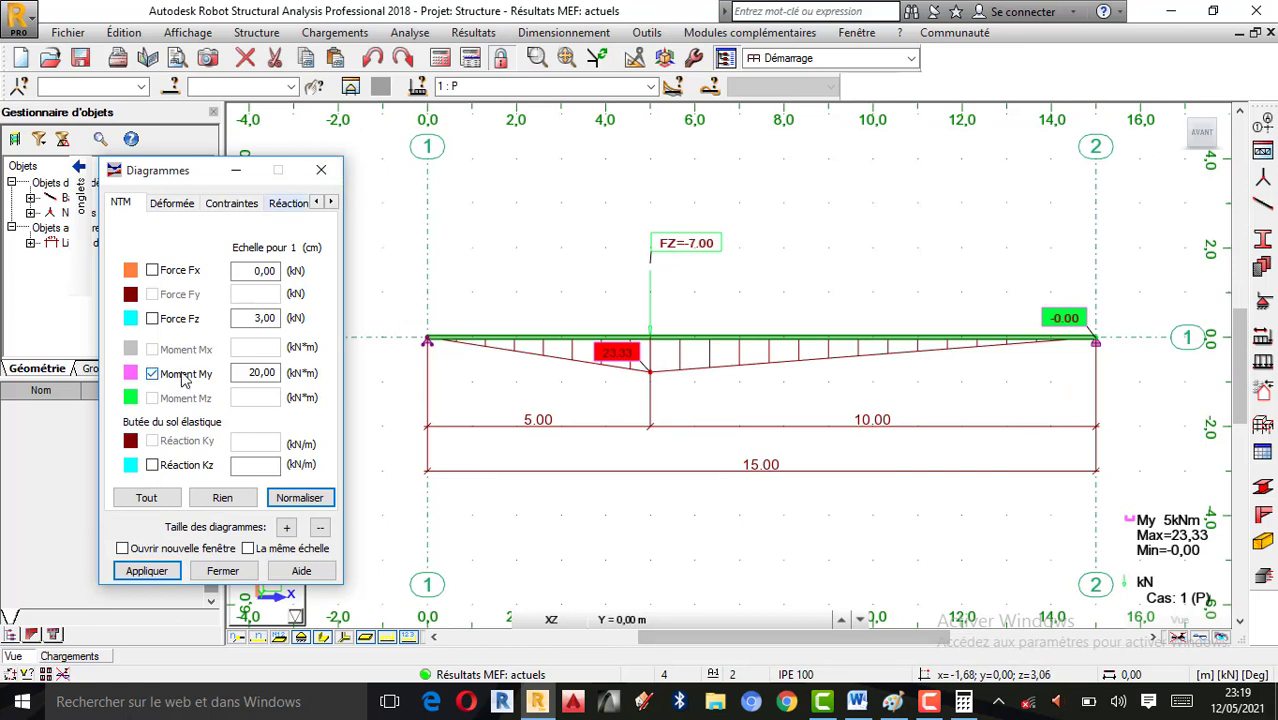
{"action": "left_click", "coordinate": [222, 497]}
{"action": "left_click", "coordinate": [146, 570]}
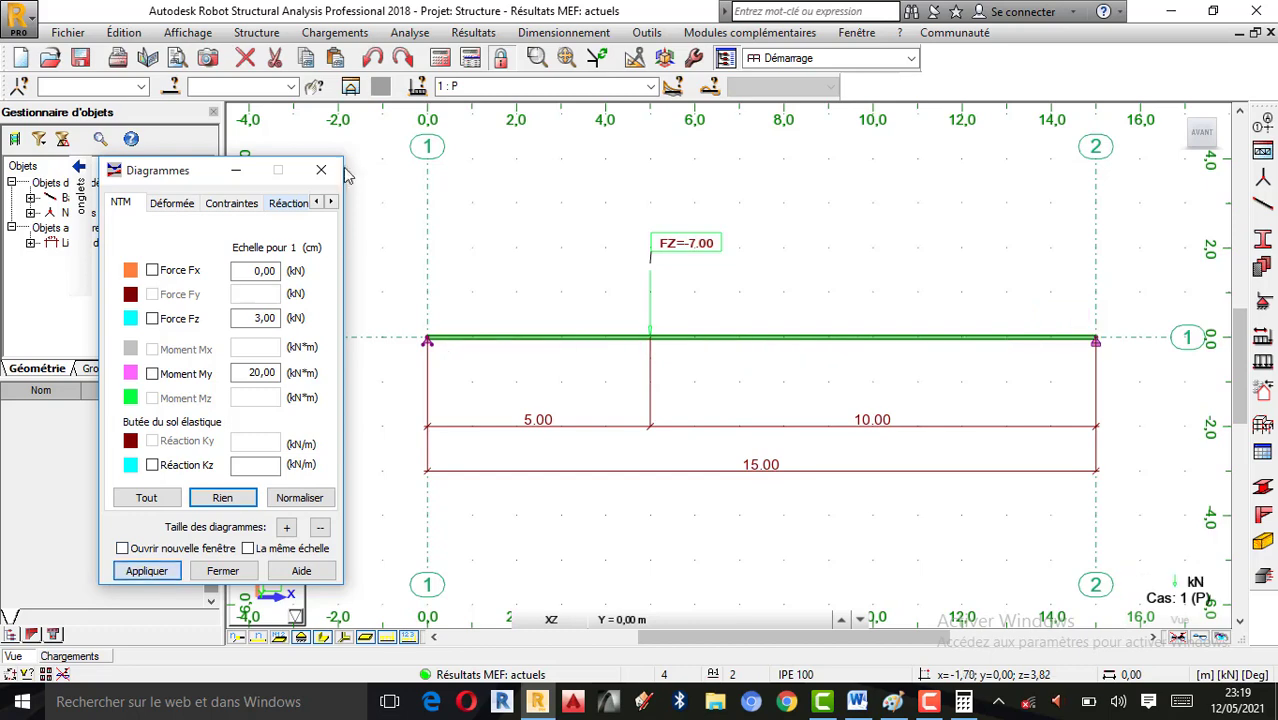
Step: Open the beam's object properties and examine its My moment diagram and its Fz shear force diagram along the length
{"action": "left_click", "coordinate": [619, 341]}
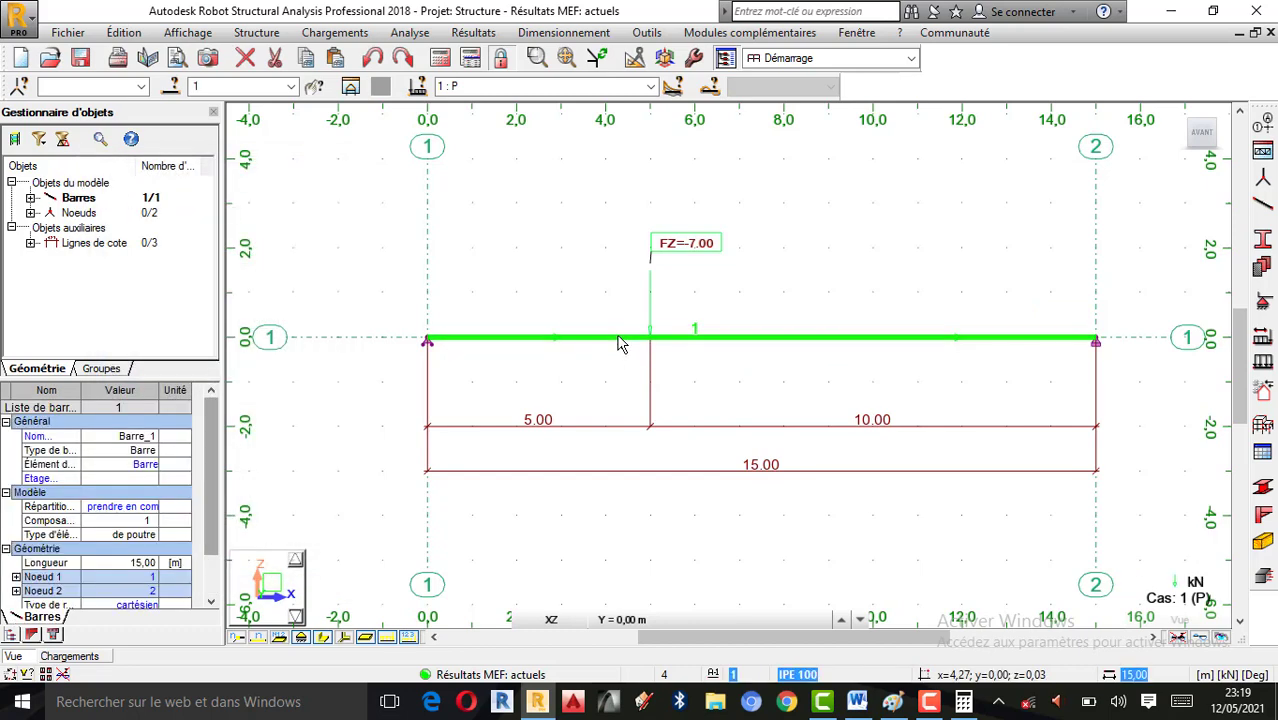
{"action": "right_click", "coordinate": [559, 345]}
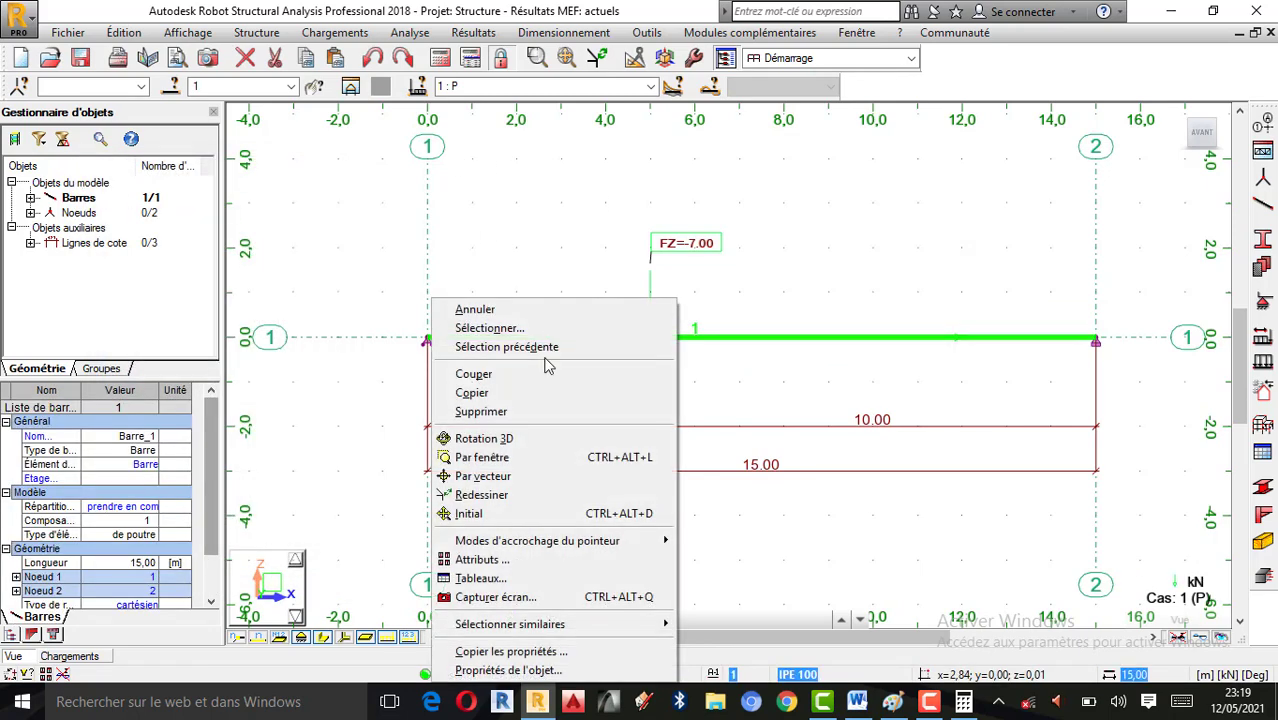
{"action": "left_click", "coordinate": [510, 670]}
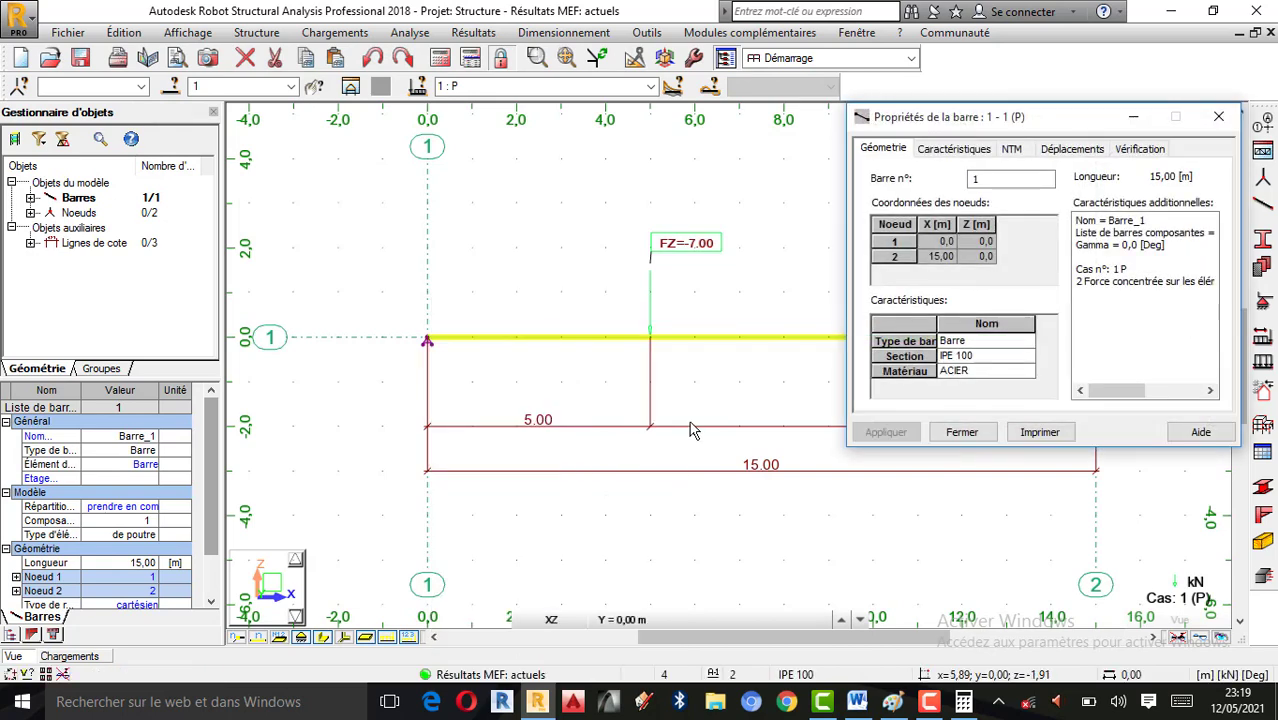
{"action": "left_click", "coordinate": [1010, 148]}
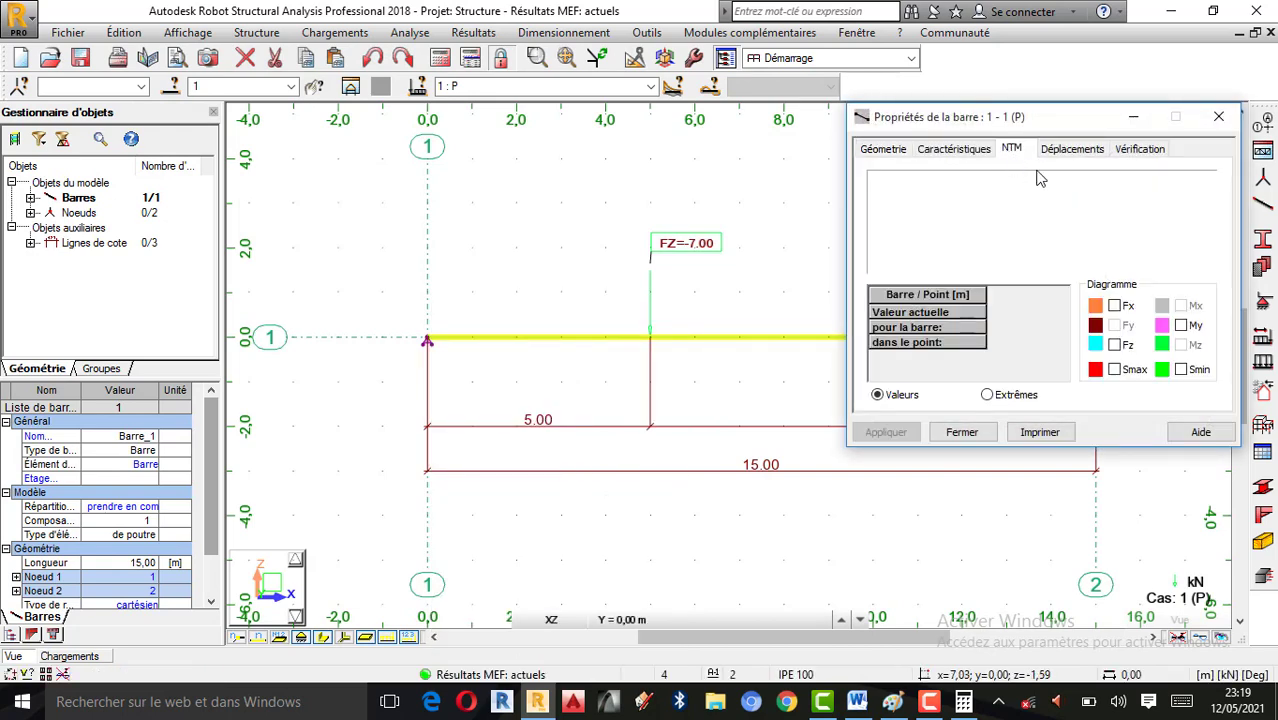
{"action": "left_click", "coordinate": [1181, 325]}
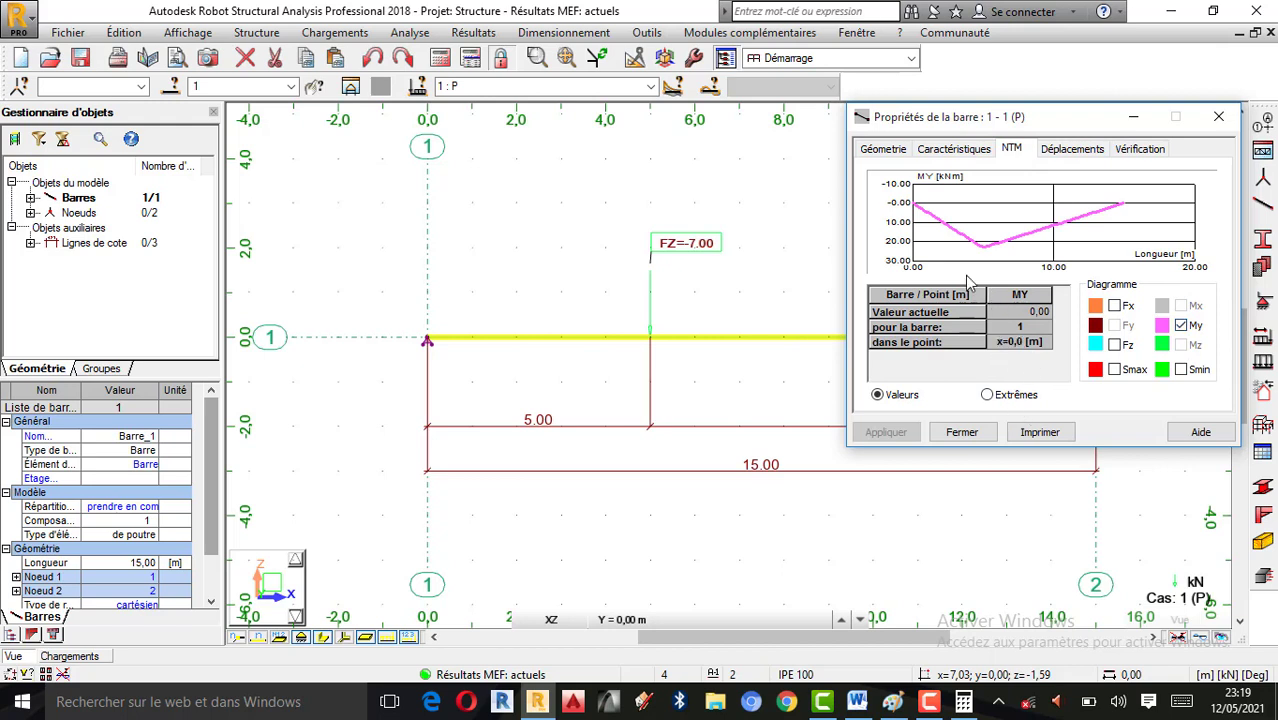
{"action": "mouse_move", "coordinate": [950, 258]}
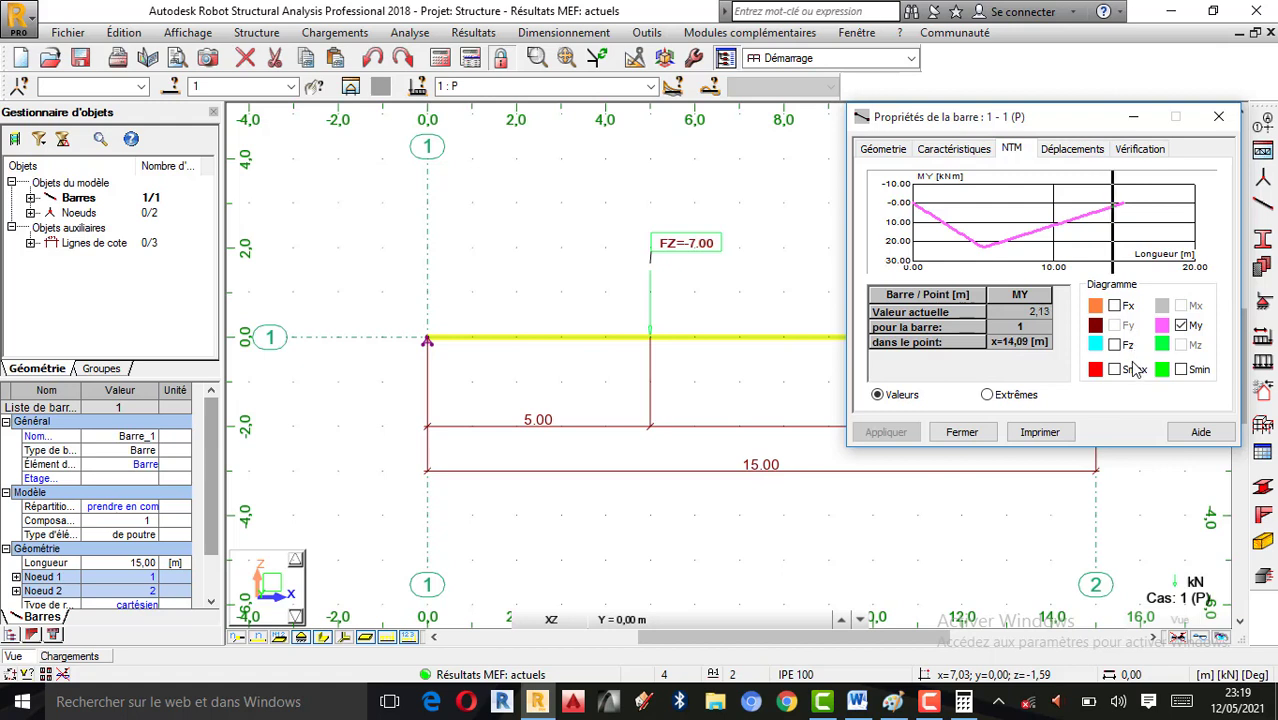
{"action": "left_click", "coordinate": [1114, 346]}
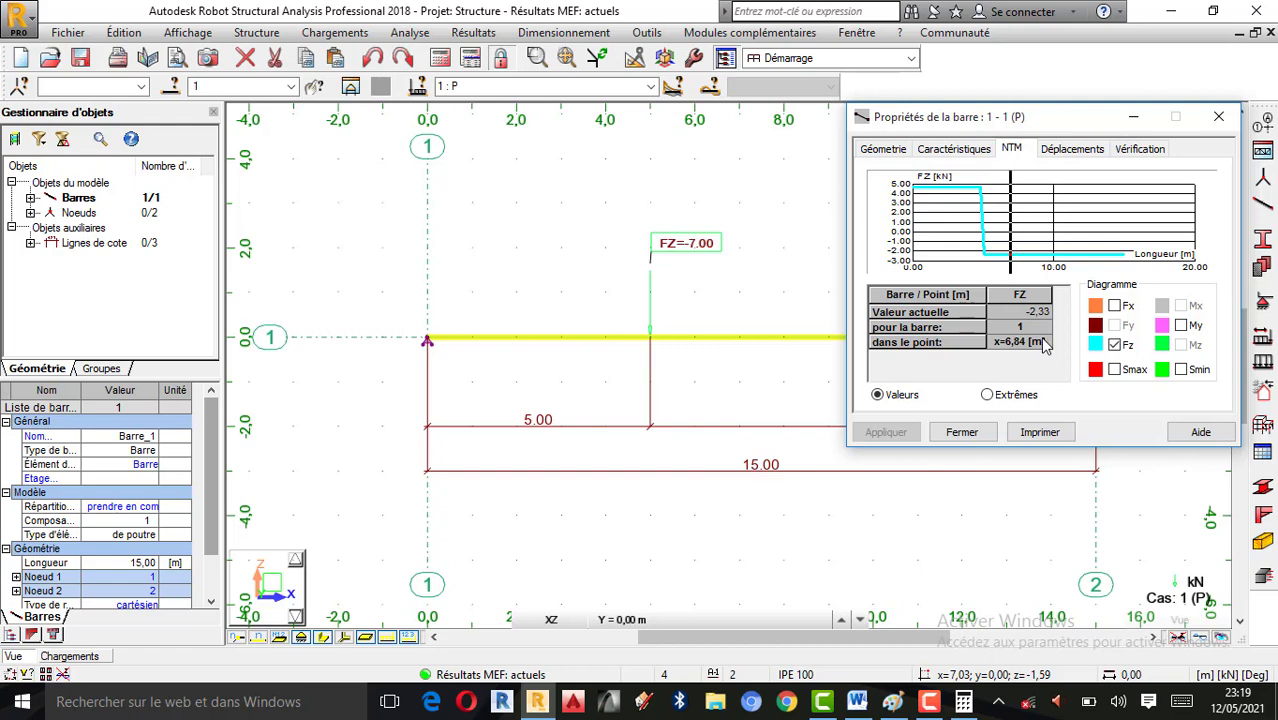
{"action": "left_click", "coordinate": [961, 433]}
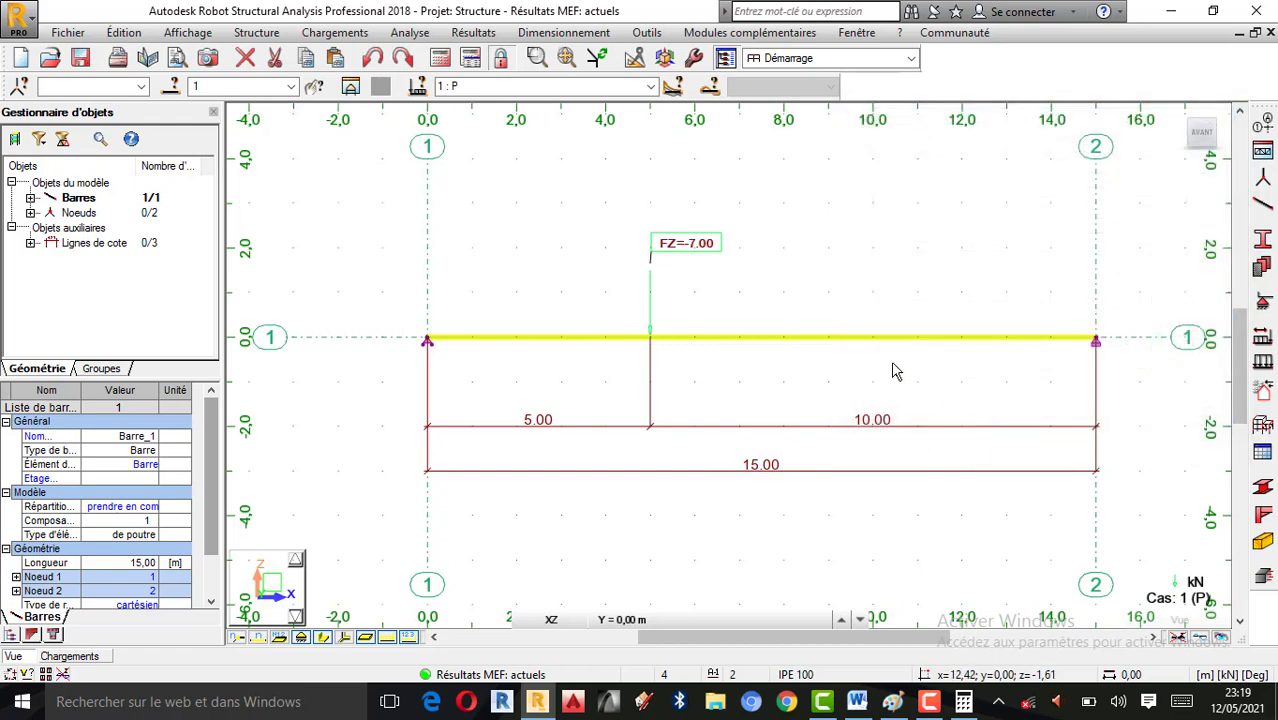
Step: Open the detailed analysis (Analyse détaillée) of the beam and display its My moment diagram with the table of values
{"action": "left_click", "coordinate": [828, 322]}
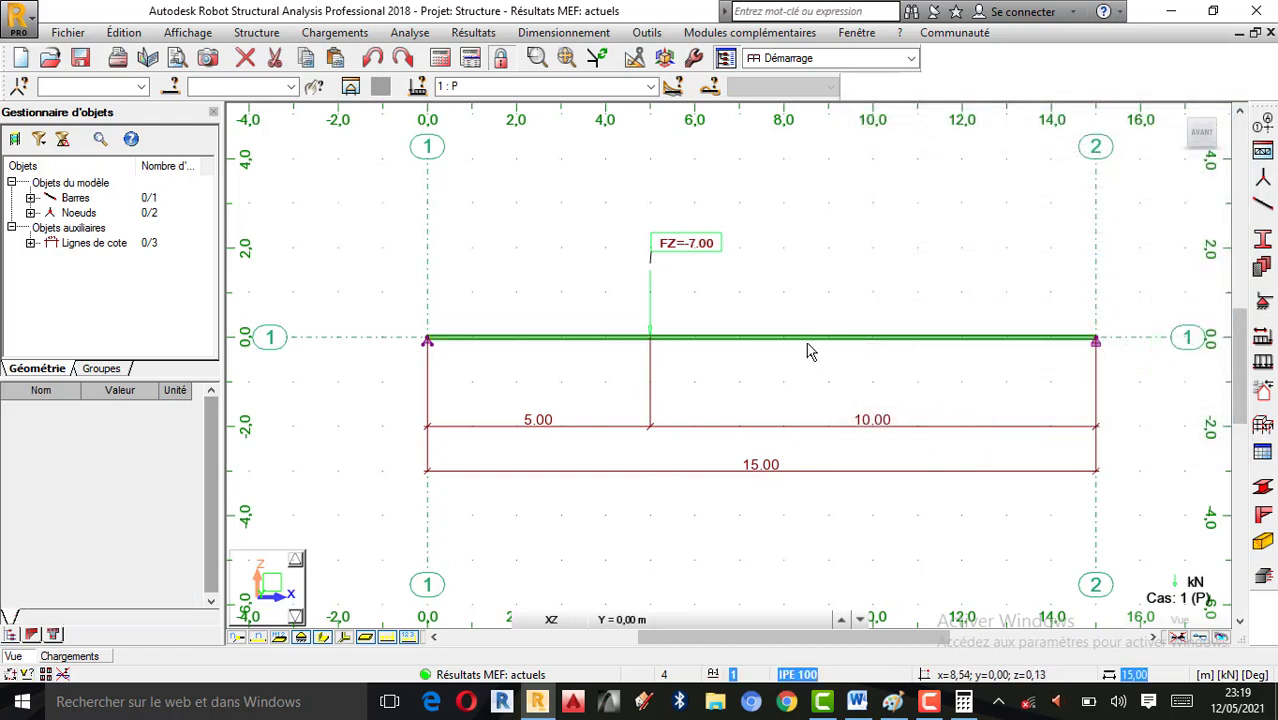
{"action": "left_click", "coordinate": [808, 340]}
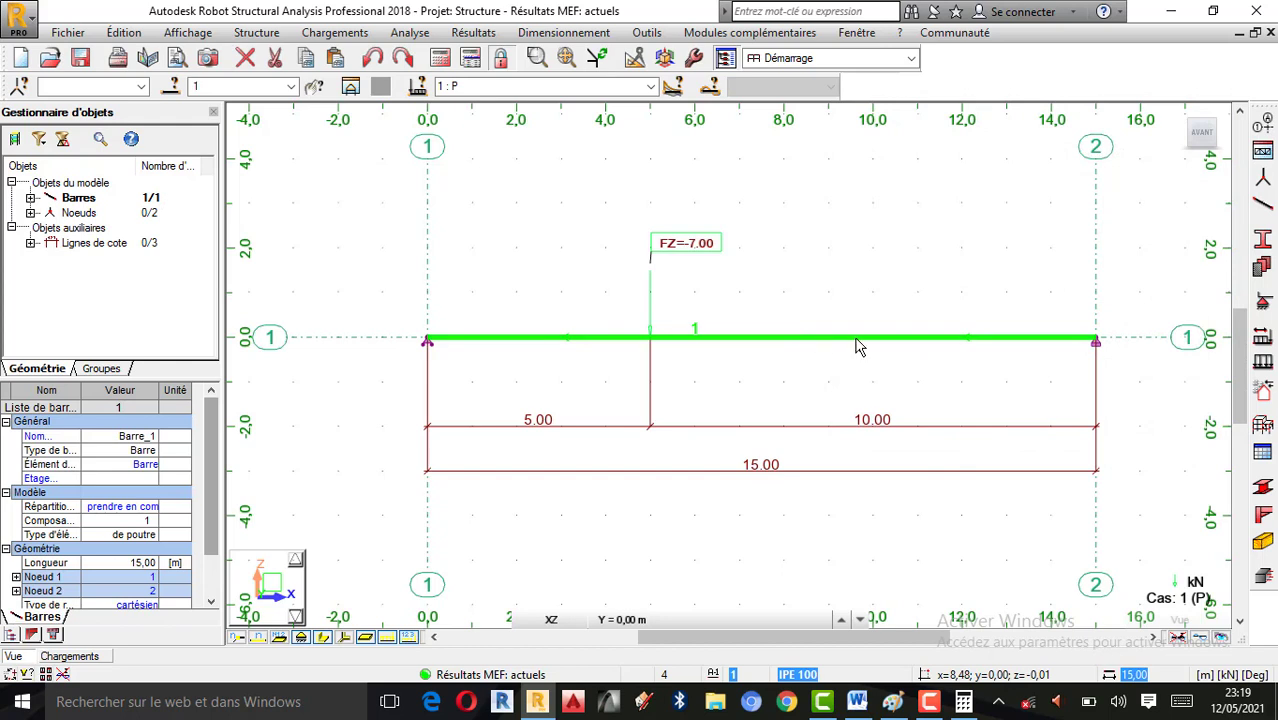
{"action": "left_click", "coordinate": [484, 34]}
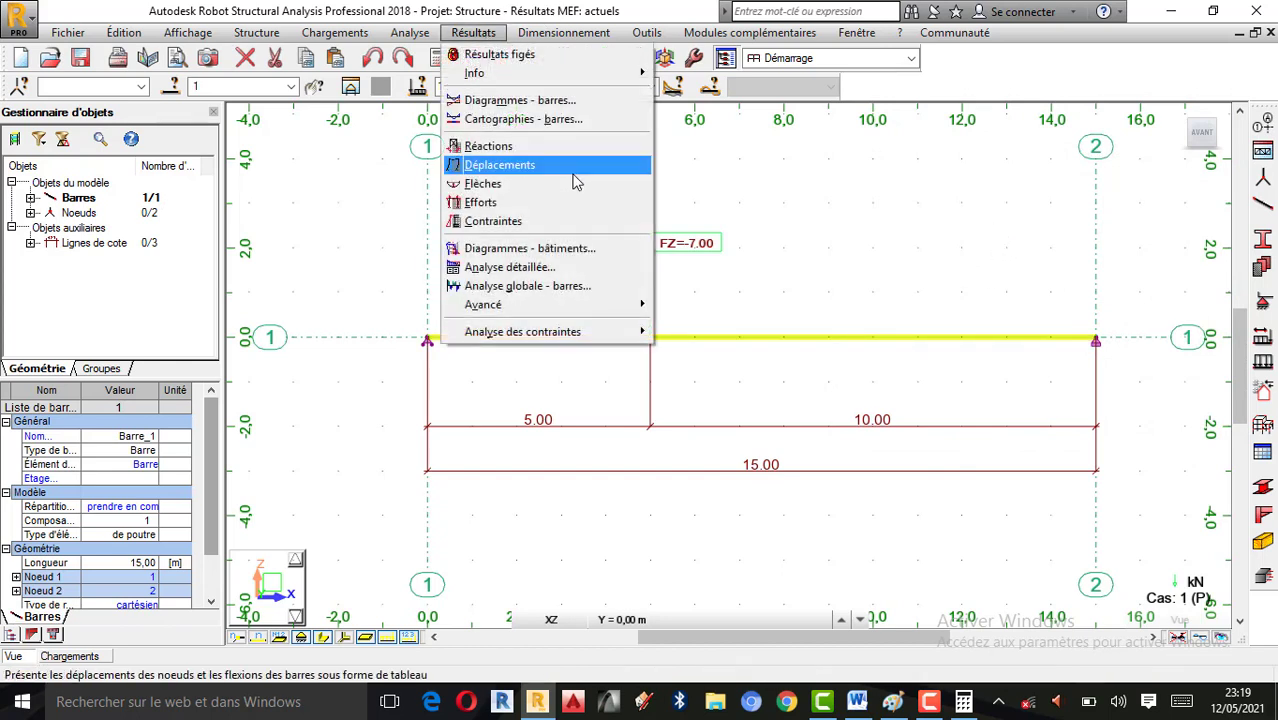
{"action": "left_click", "coordinate": [533, 270]}
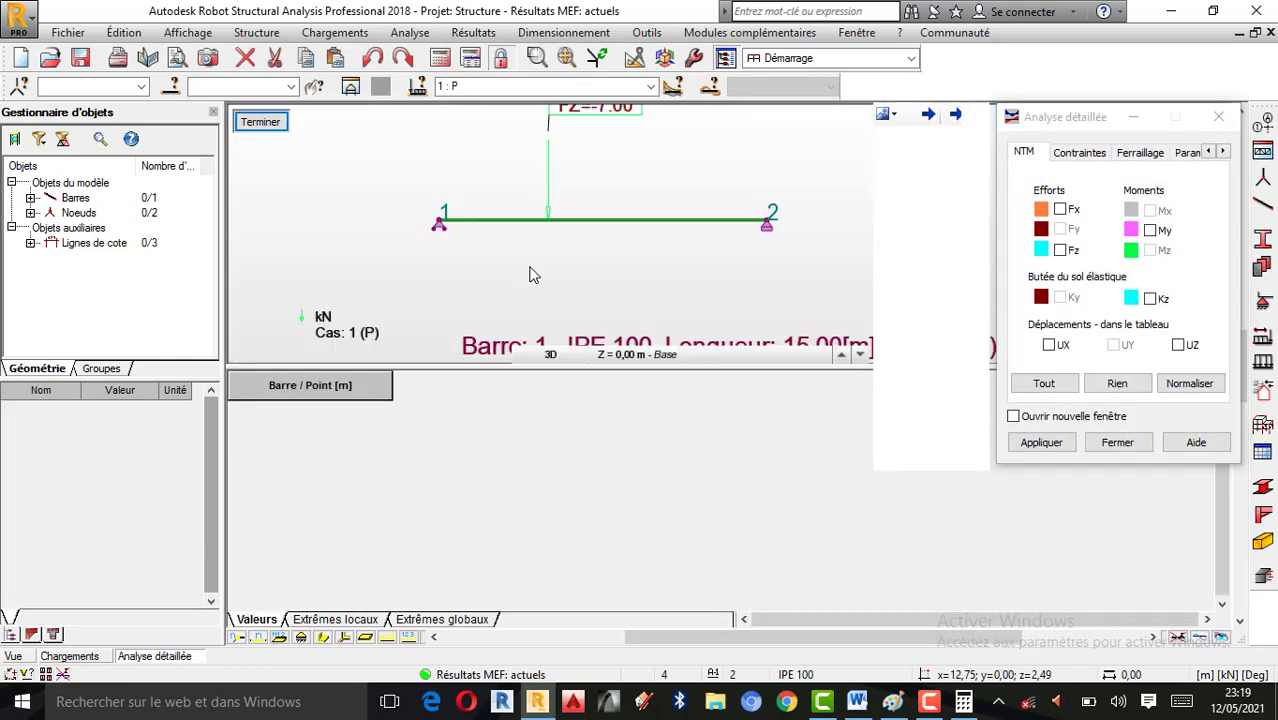
{"action": "left_click", "coordinate": [1154, 235]}
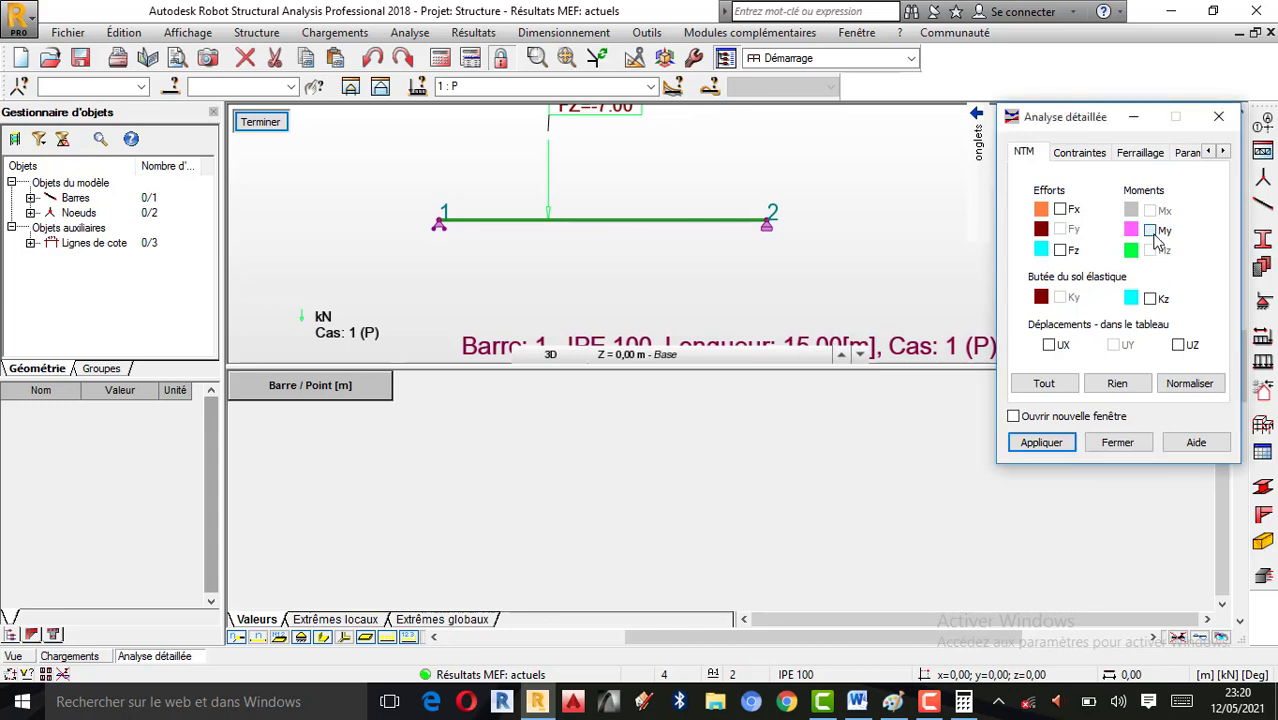
{"action": "left_click", "coordinate": [1043, 443]}
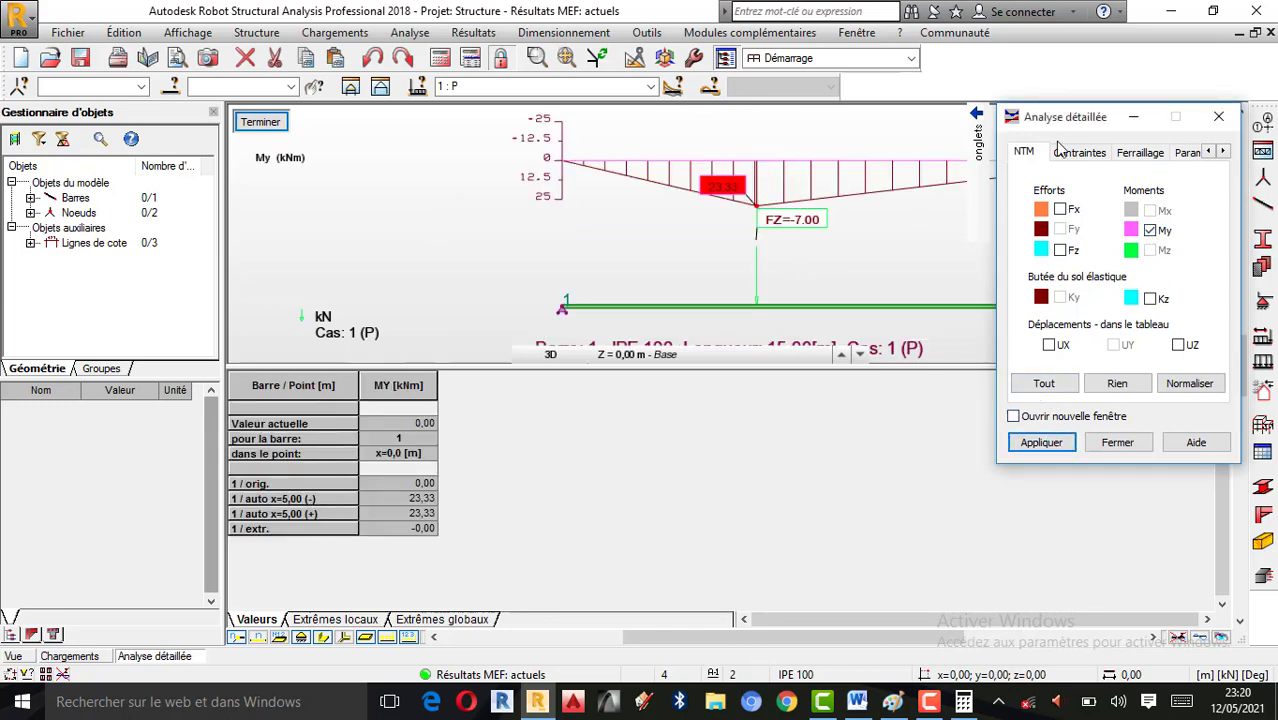
Step: Move the detailed analysis dialog off the diagram and examine the My moment at x=8,90 m along the beam
{"action": "left_click_drag", "start_coordinate": [1071, 126], "coordinate": [1083, 372]}
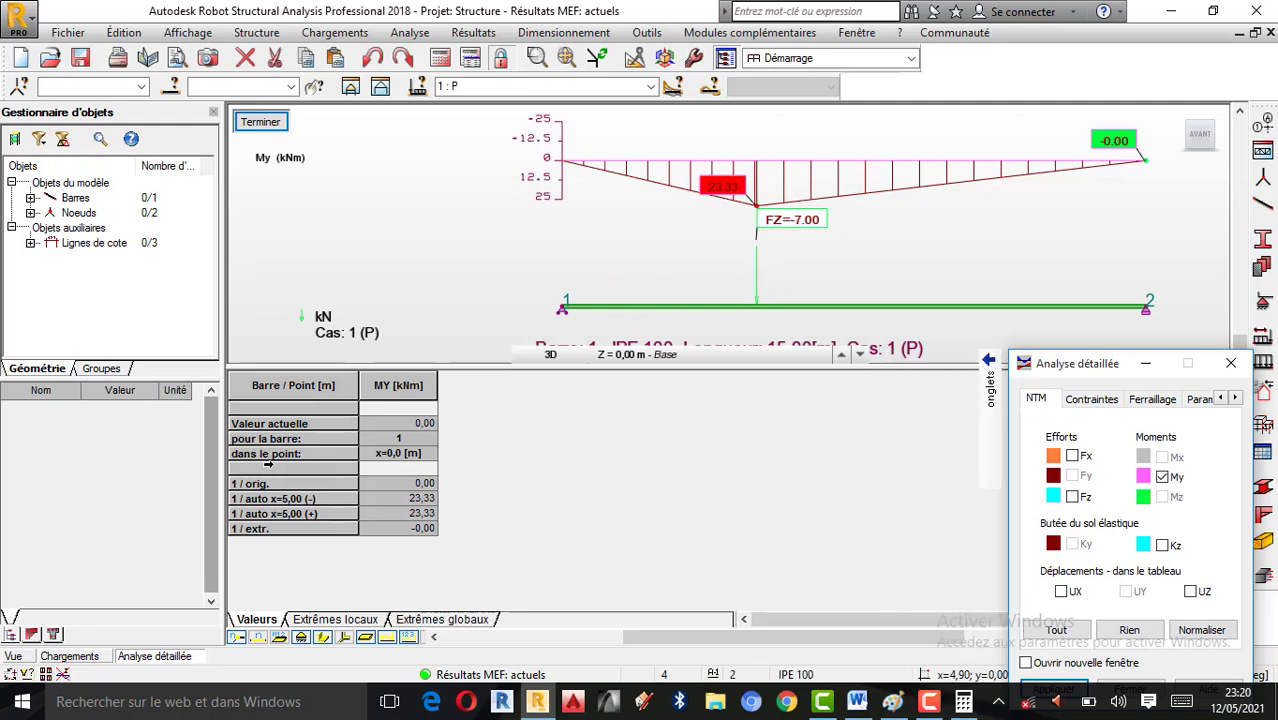
{"action": "left_click", "coordinate": [395, 458]}
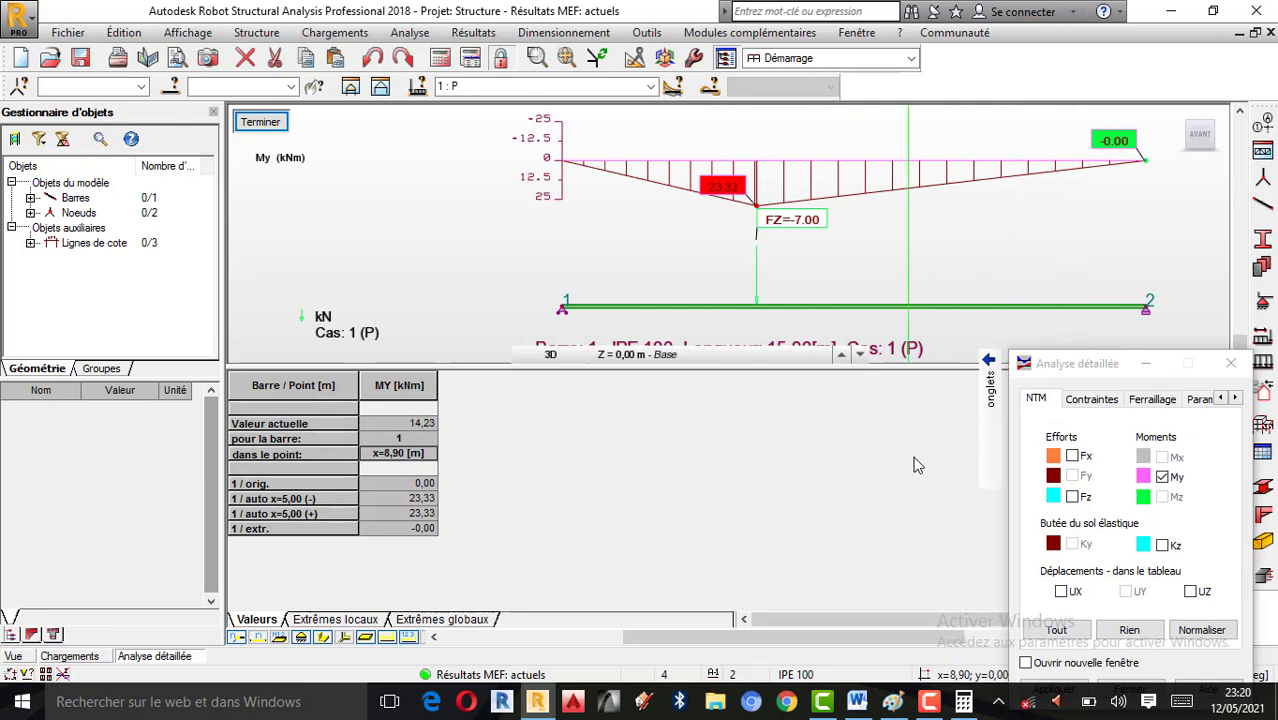
{"action": "left_click", "coordinate": [930, 702]}
{"action": "left_click", "coordinate": [1180, 618]}
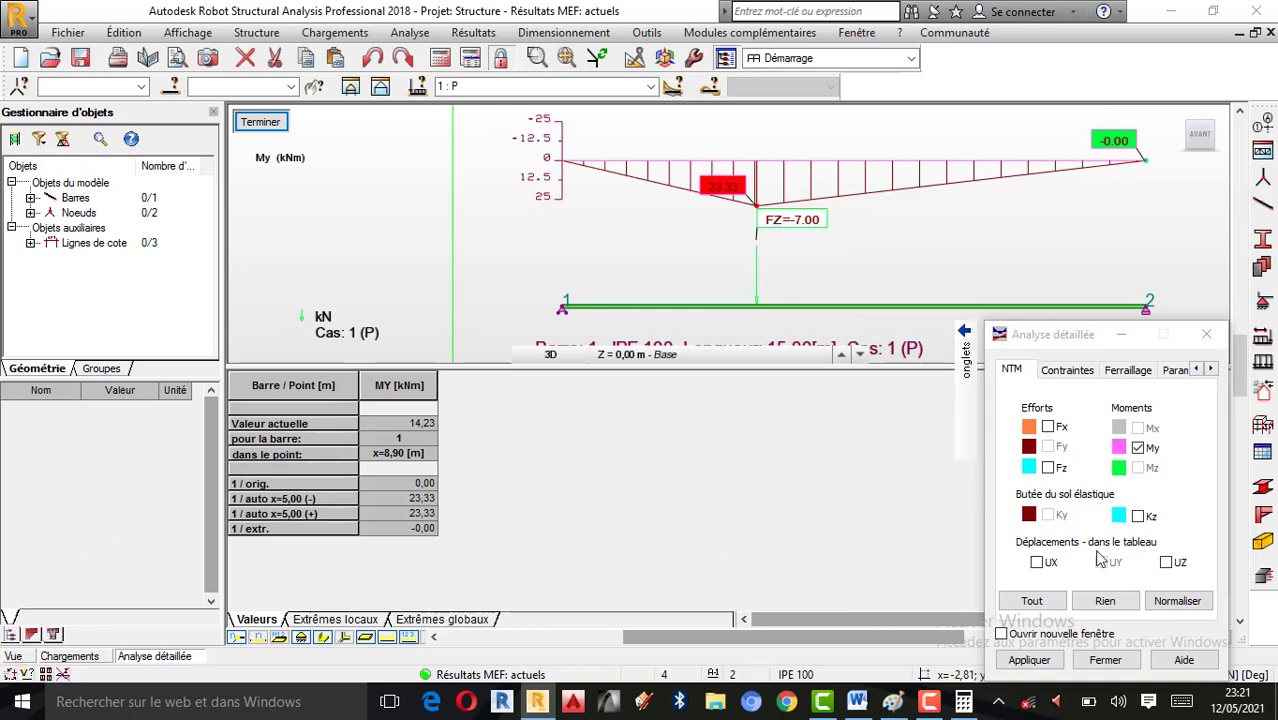
Step: Clear all quantities from the detailed analysis, return to the main structure view and close the analysis dialog
{"action": "left_click", "coordinate": [1104, 600]}
{"action": "left_click", "coordinate": [1029, 660]}
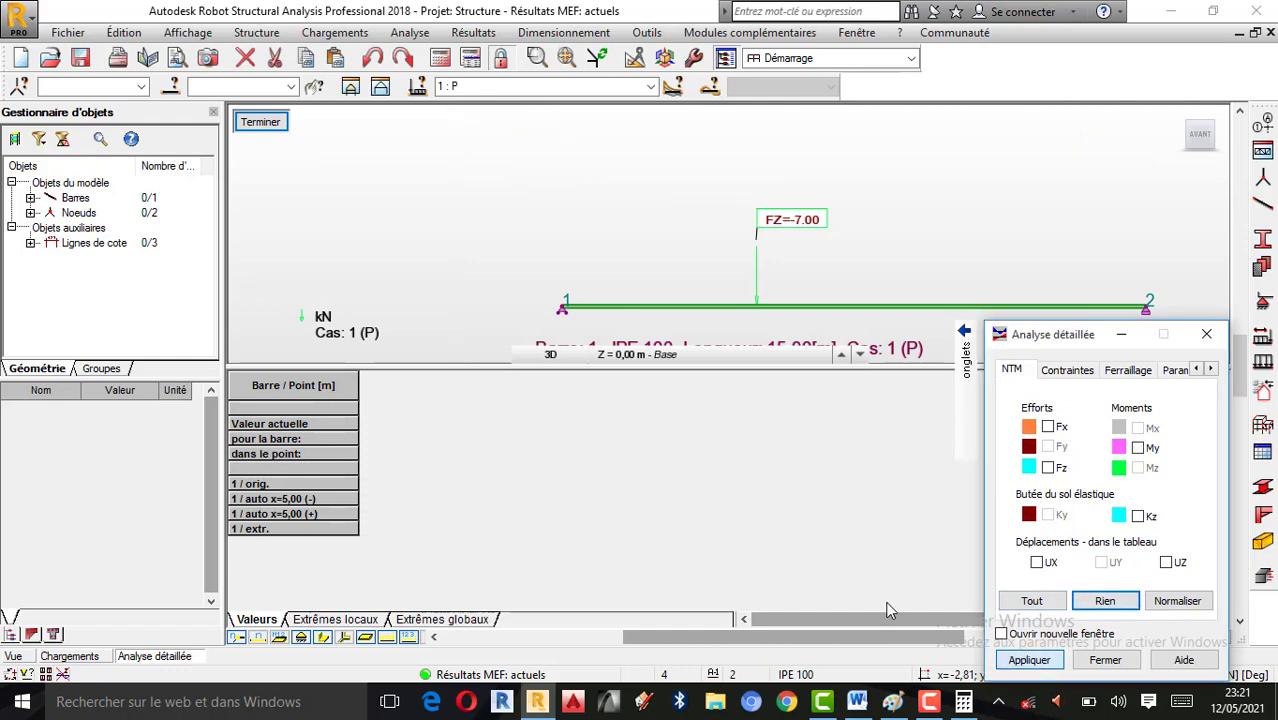
{"action": "left_click", "coordinate": [13, 656]}
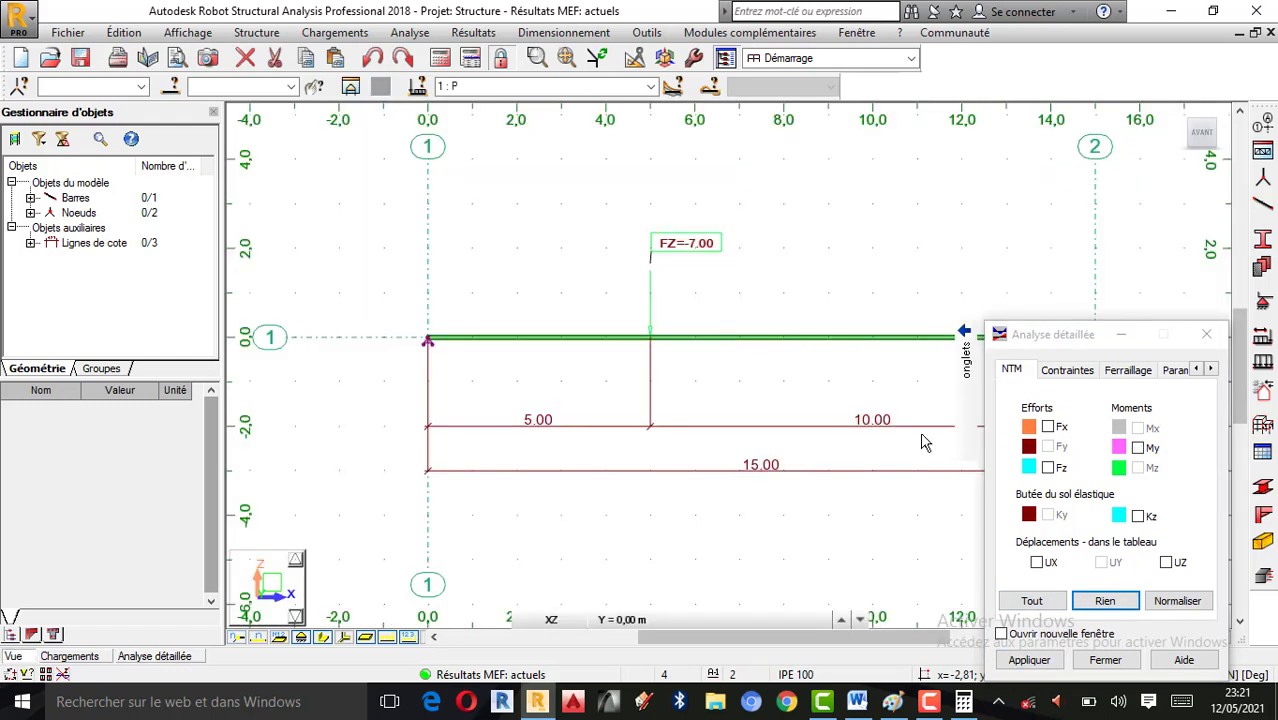
{"action": "left_click", "coordinate": [1205, 335]}
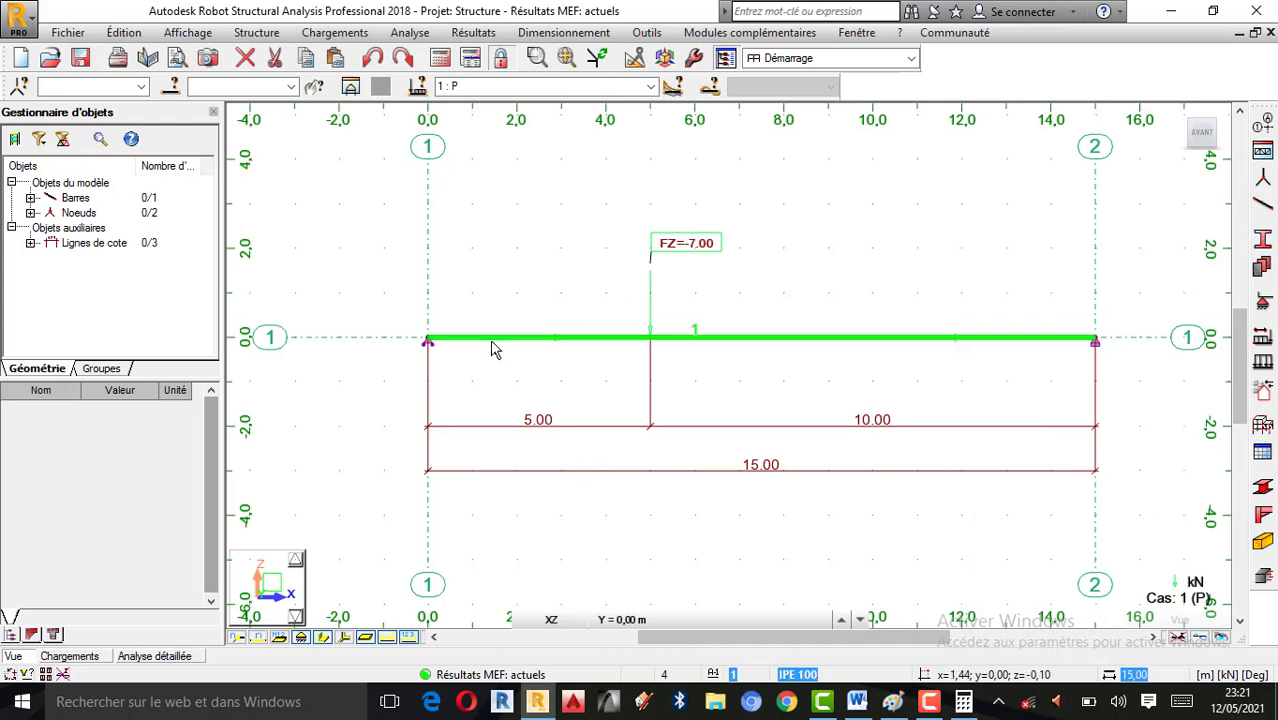
Step: Open the bar diagrams settings and display the maximum normal stress diagram (S max) on the beam
{"action": "left_click", "coordinate": [481, 36]}
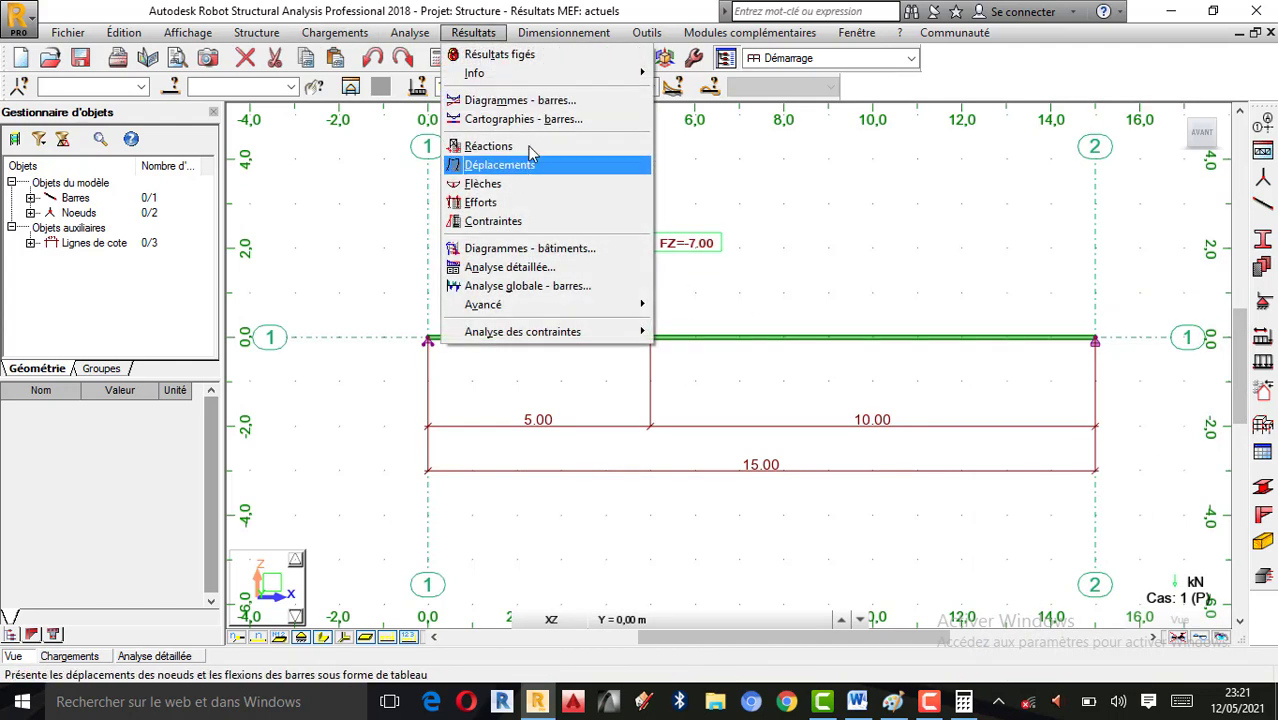
{"action": "left_click", "coordinate": [522, 100]}
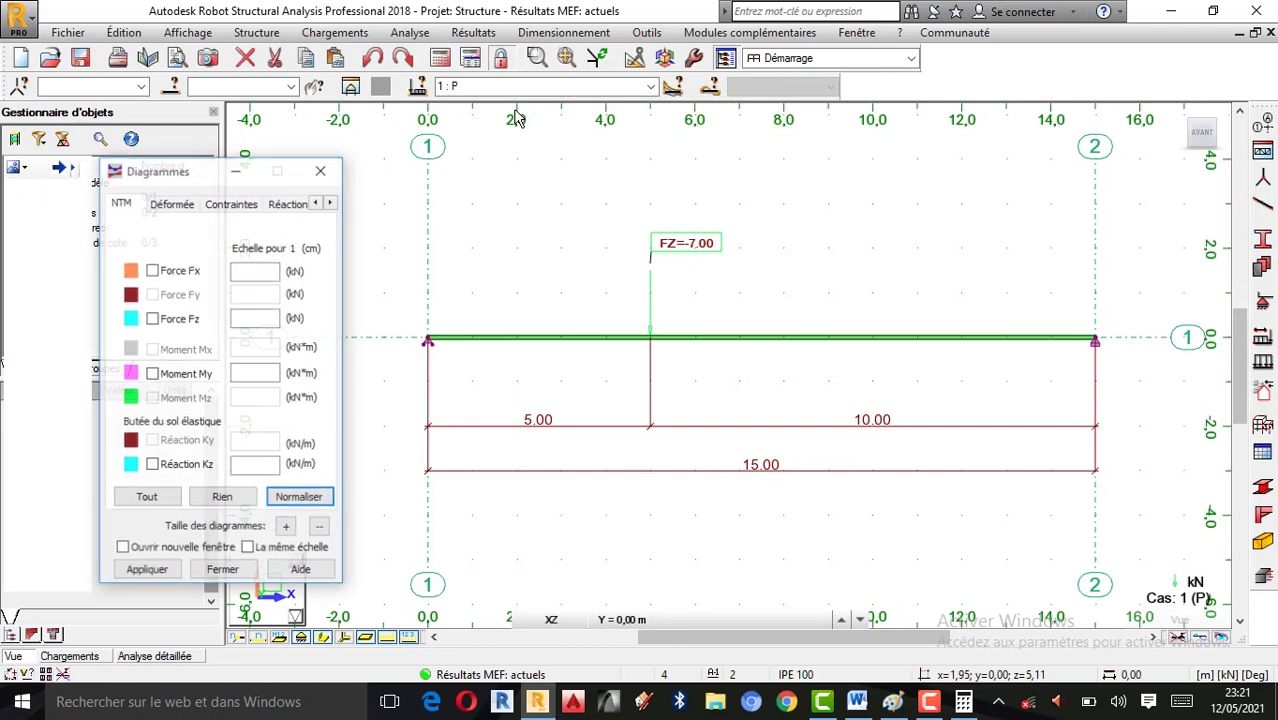
{"action": "left_click", "coordinate": [331, 203]}
{"action": "left_click", "coordinate": [331, 203]}
{"action": "left_click", "coordinate": [331, 203]}
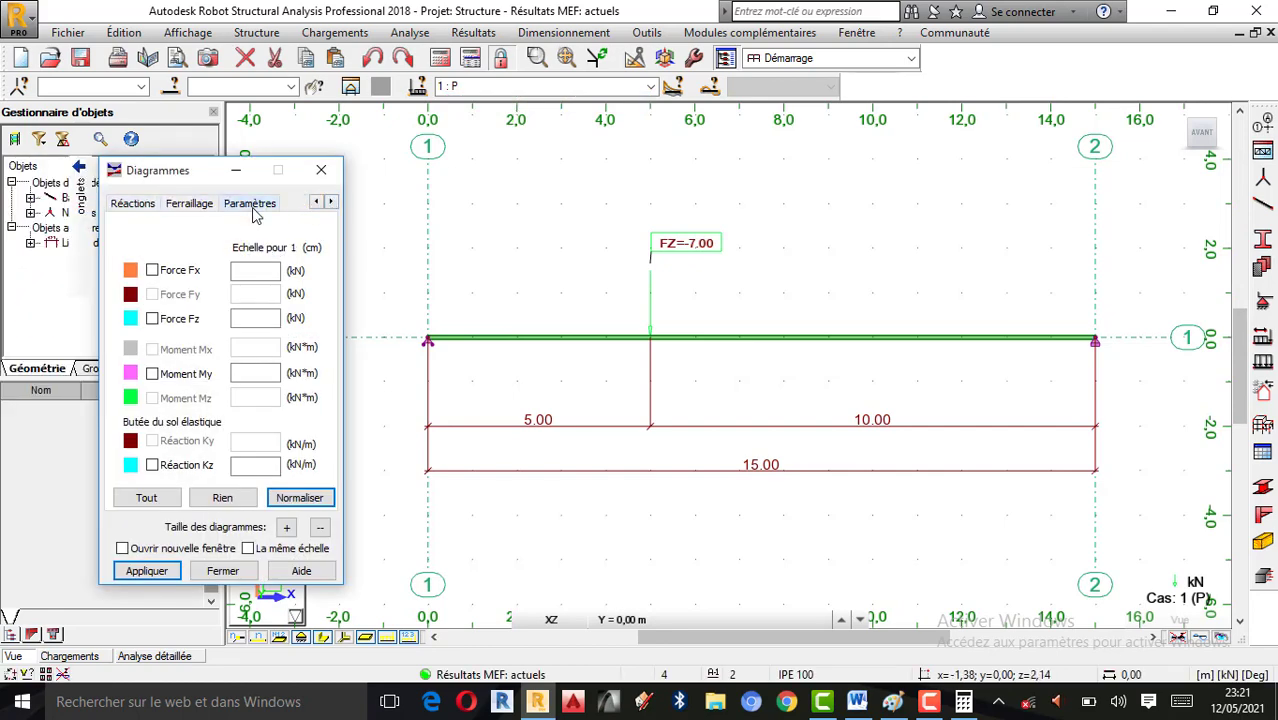
{"action": "mouse_move", "coordinate": [79, 214]}
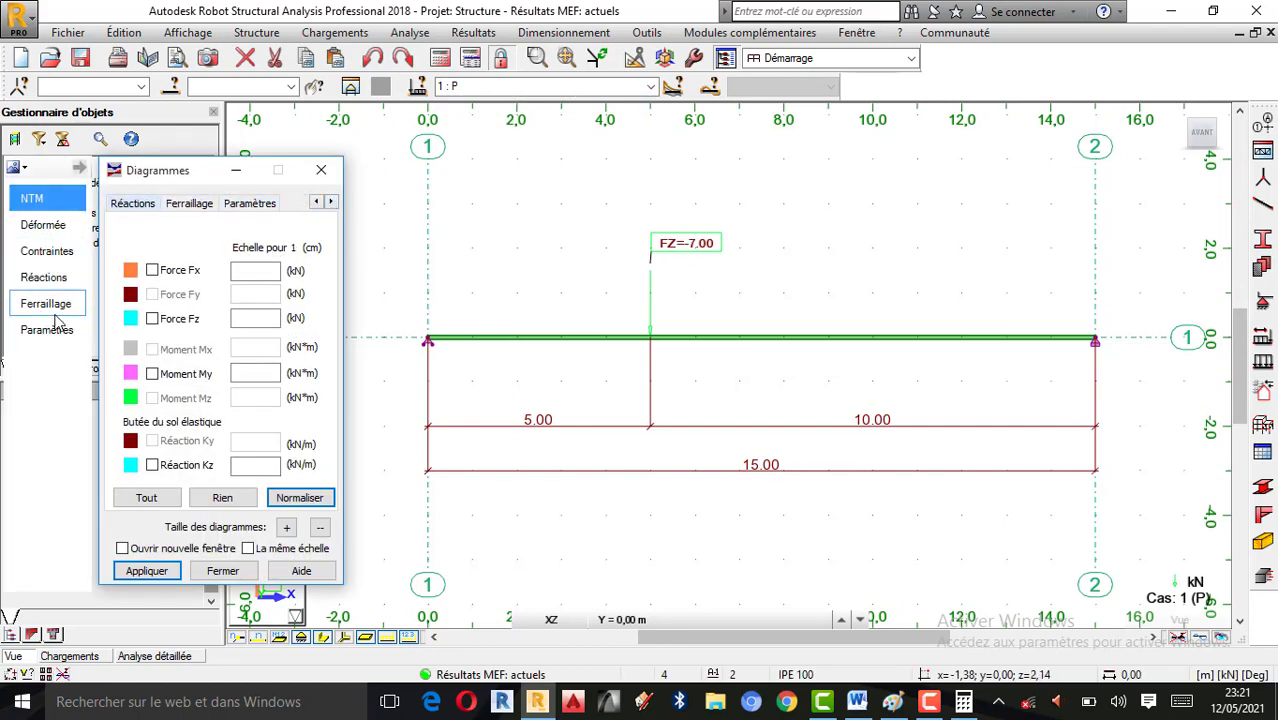
{"action": "left_click", "coordinate": [66, 254]}
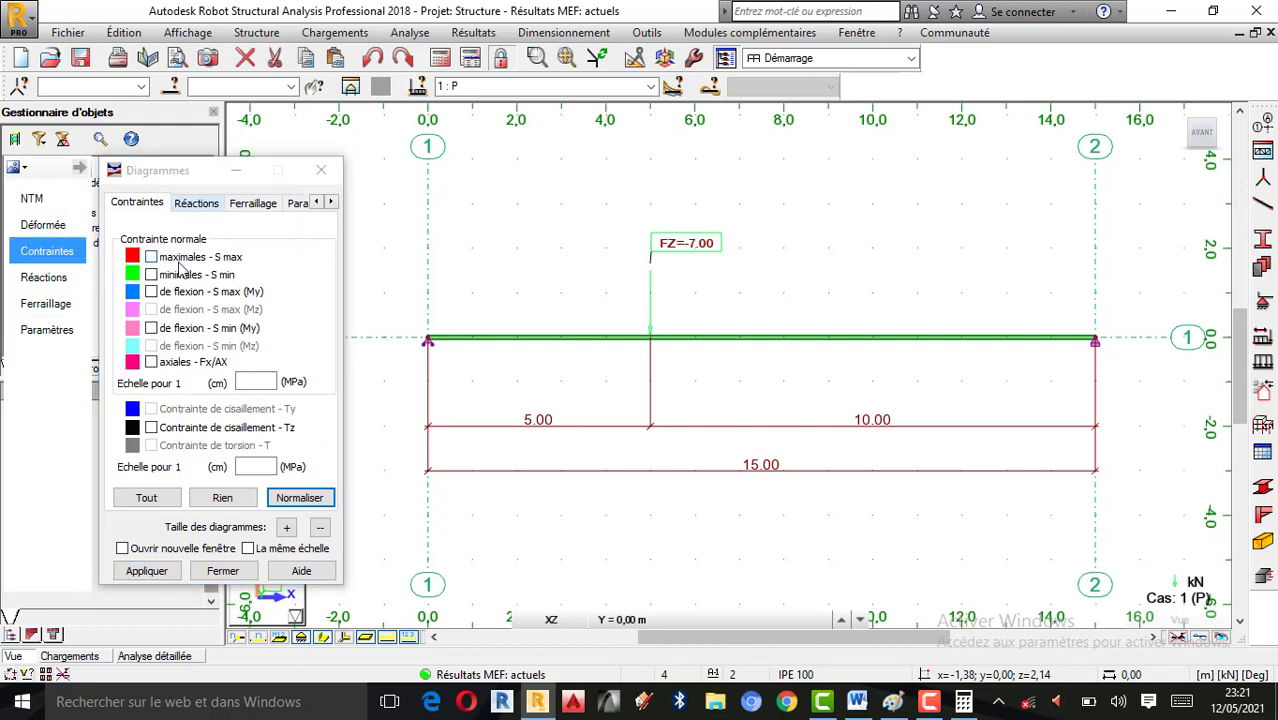
{"action": "left_click", "coordinate": [146, 570]}
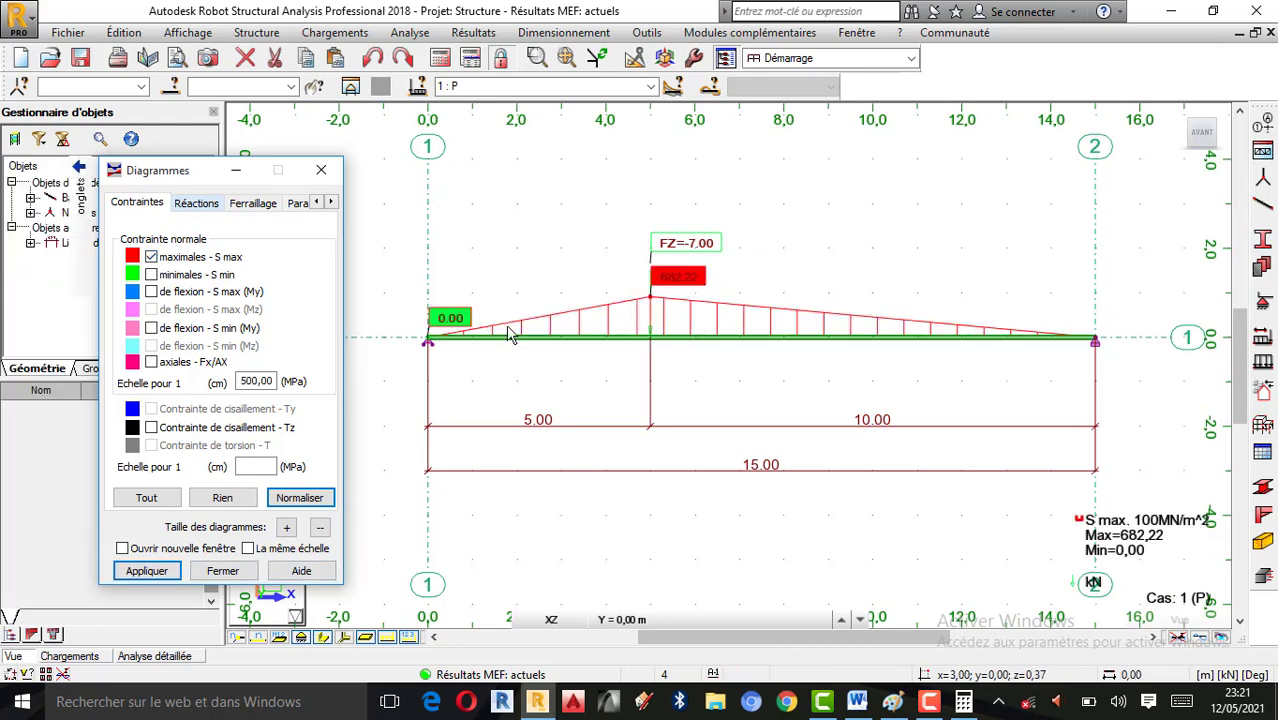
Step: Replace the maximum normal stress diagram with the minimum normal stress diagram (S min)
{"action": "left_click", "coordinate": [152, 273]}
{"action": "left_click", "coordinate": [151, 257]}
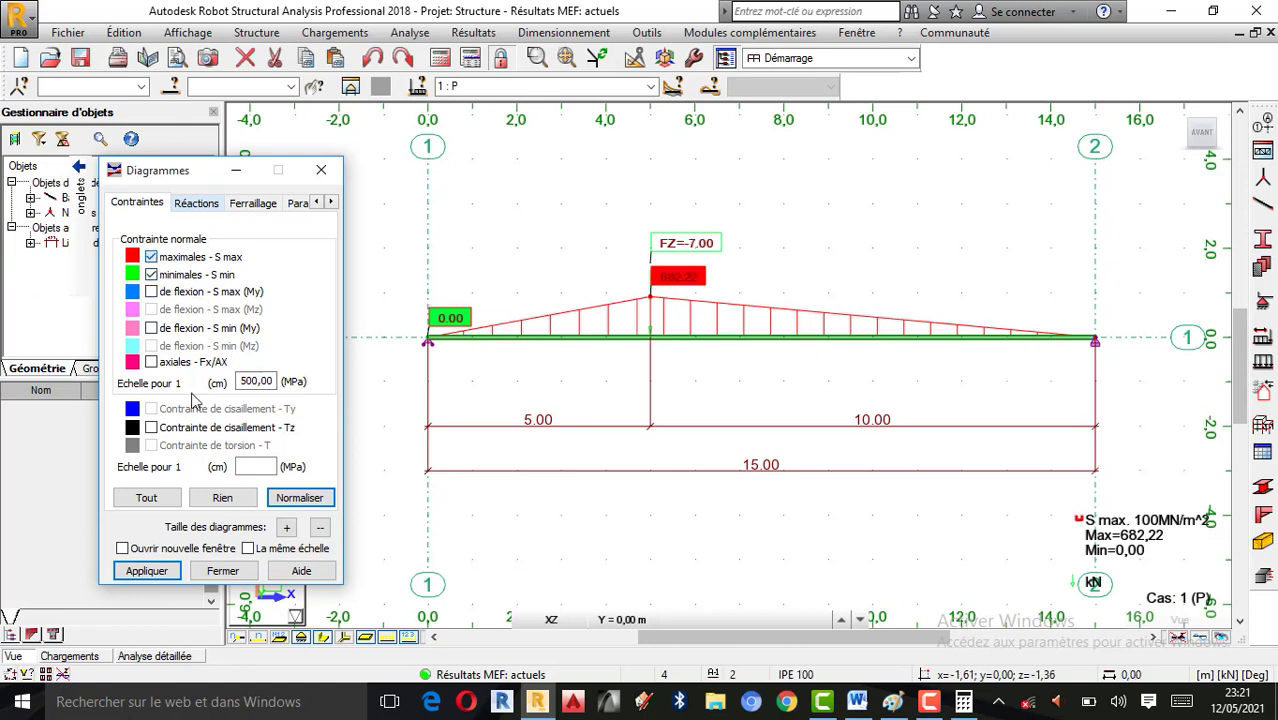
{"action": "left_click", "coordinate": [168, 575]}
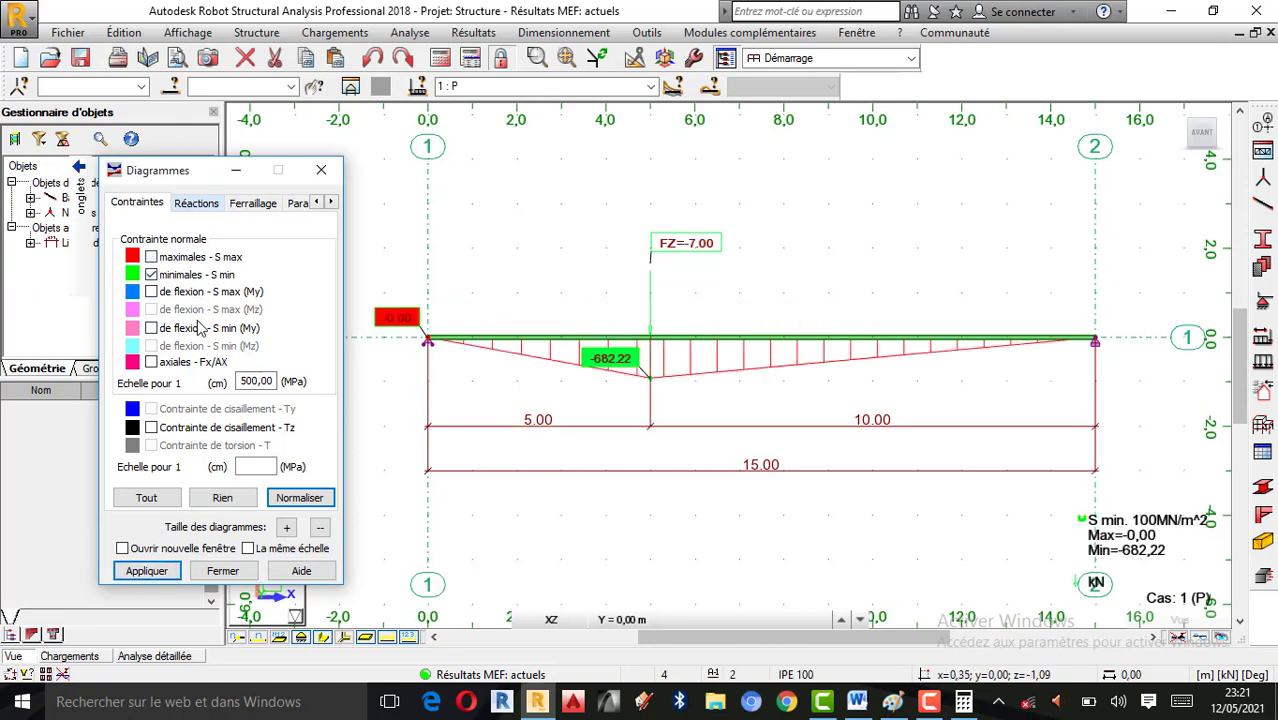
Step: Display the bending stress diagrams on the beam one at a time, first S max (My) and then S min (My)
{"action": "left_click", "coordinate": [151, 274]}
{"action": "left_click", "coordinate": [151, 291]}
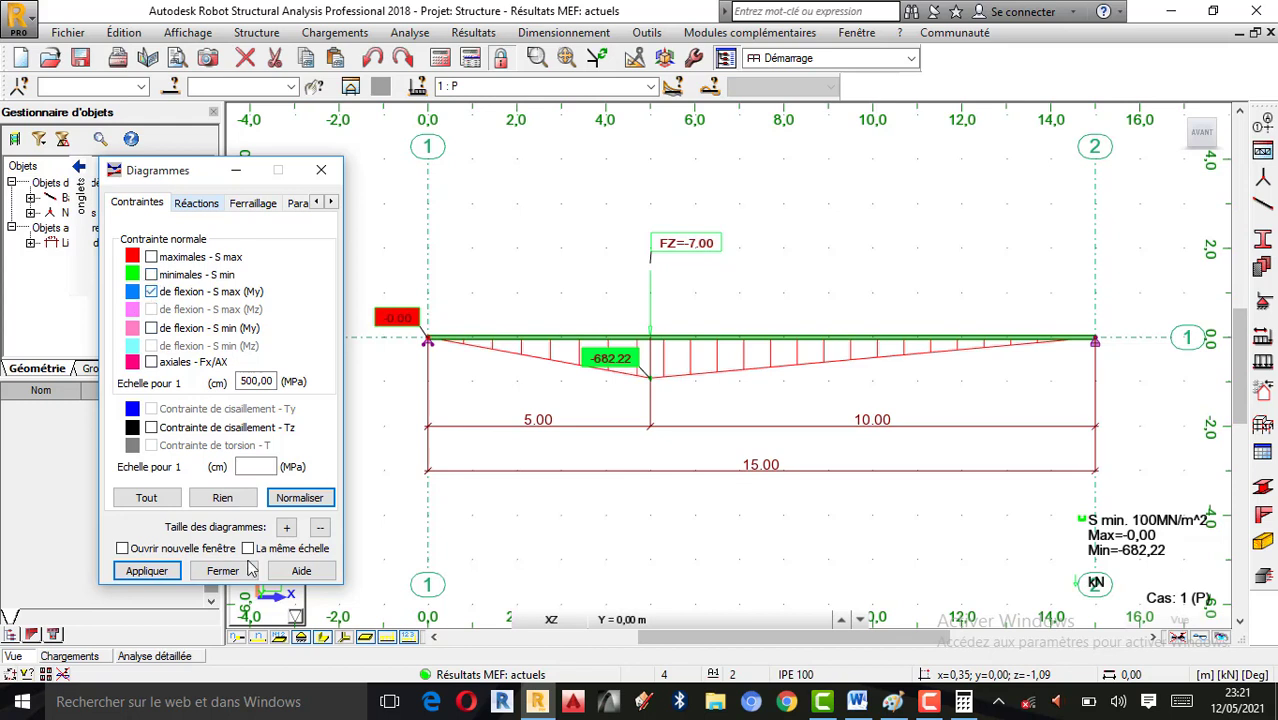
{"action": "left_click", "coordinate": [160, 572]}
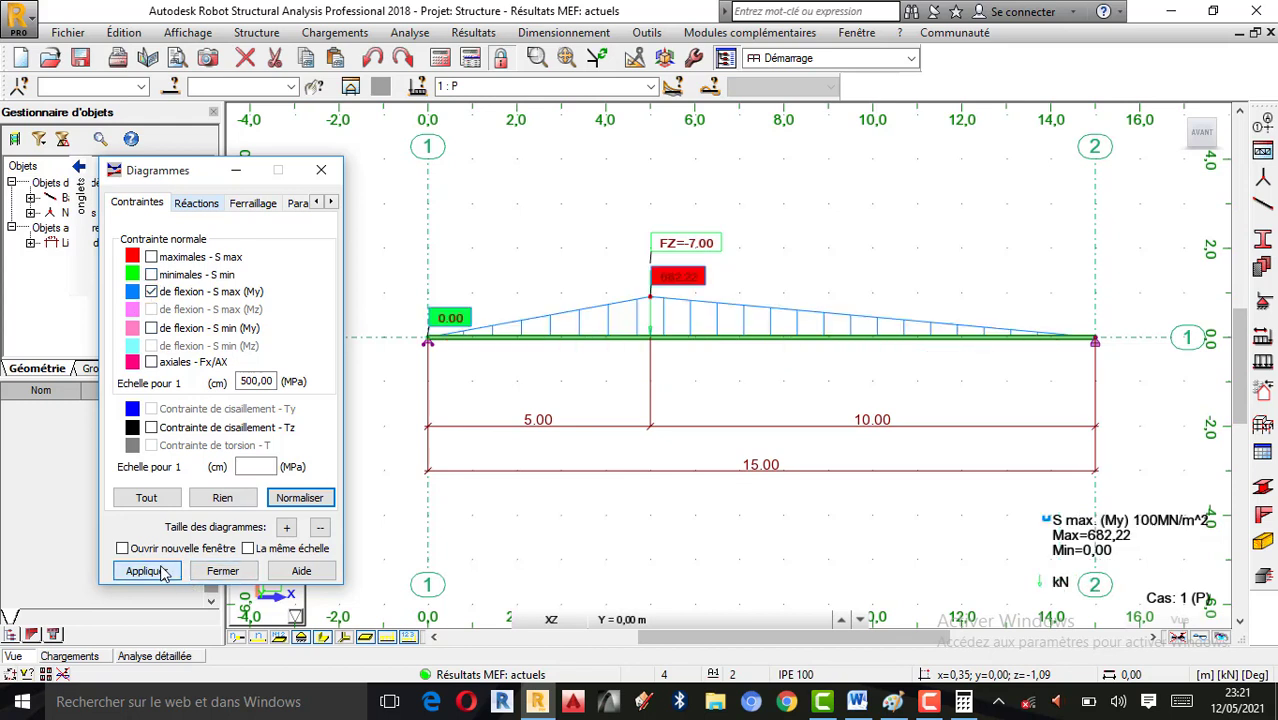
{"action": "left_click", "coordinate": [151, 291]}
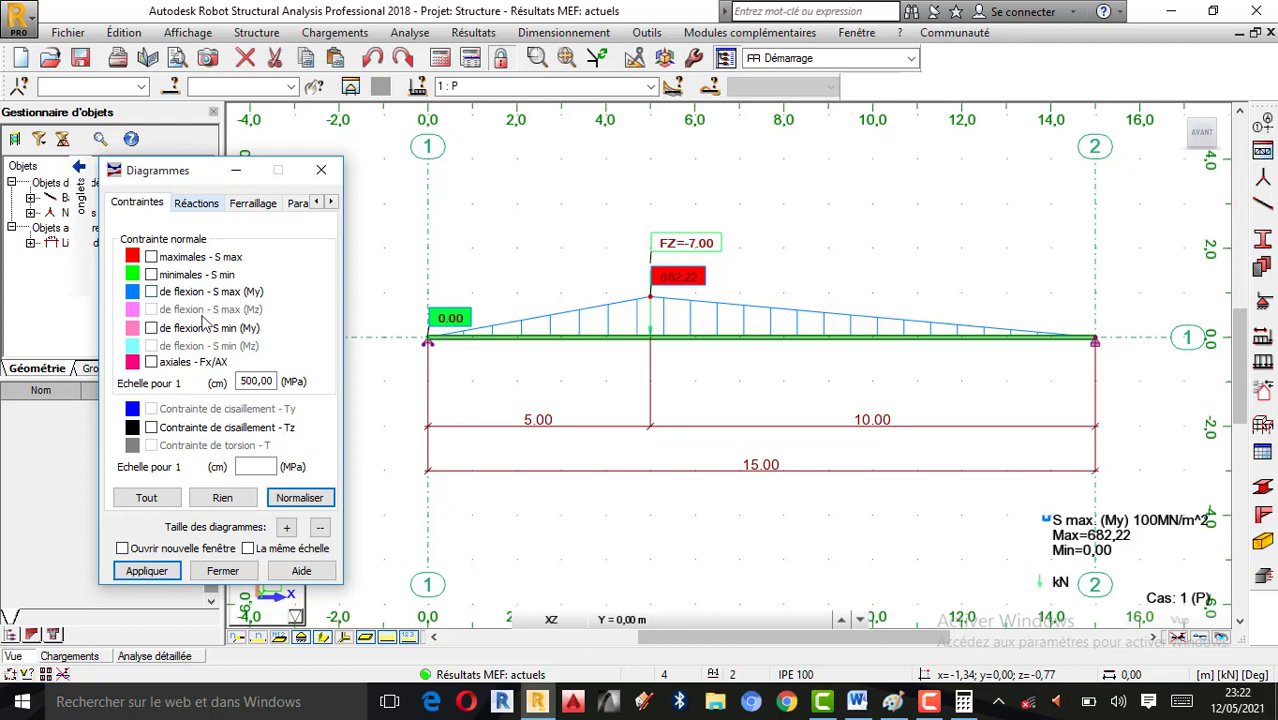
{"action": "left_click", "coordinate": [151, 329]}
{"action": "left_click", "coordinate": [180, 571]}
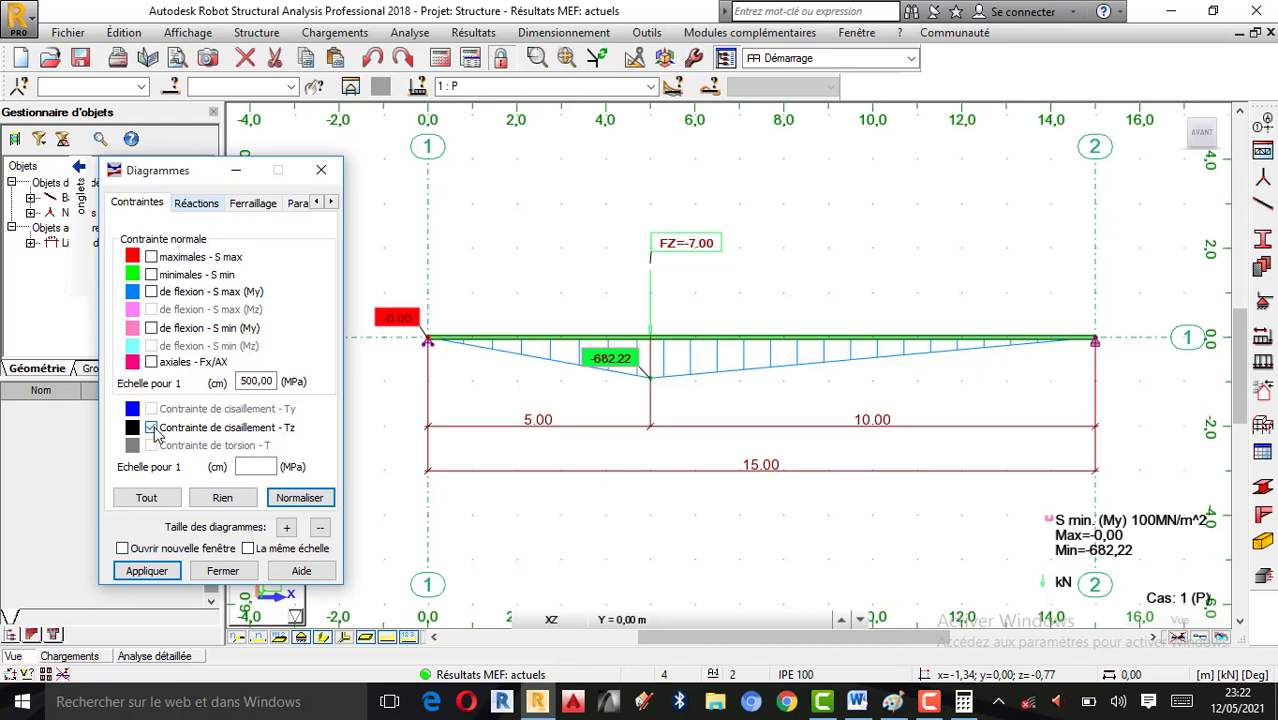
Step: Display only the shear stress diagram Tz (Contrainte de cisaillement) on the beam and examine it
{"action": "left_click", "coordinate": [148, 571]}
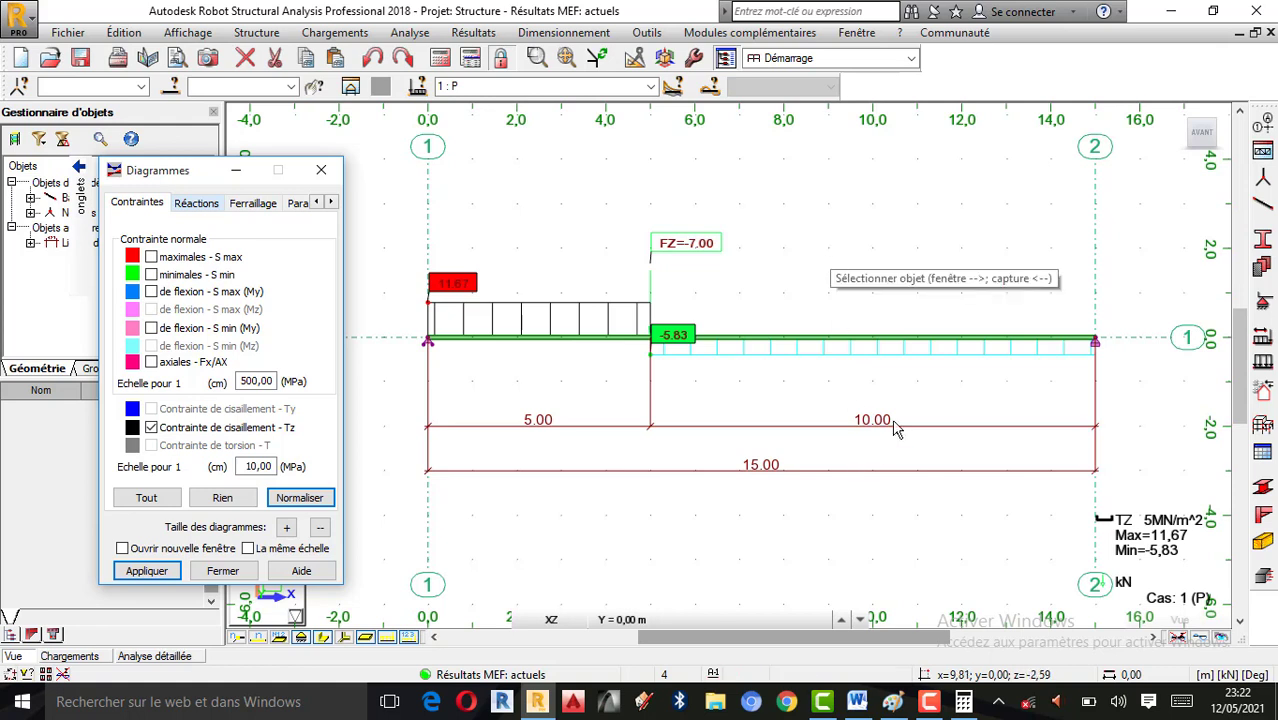
{"action": "left_click", "coordinate": [929, 701]}
{"action": "left_click", "coordinate": [1240, 617]}
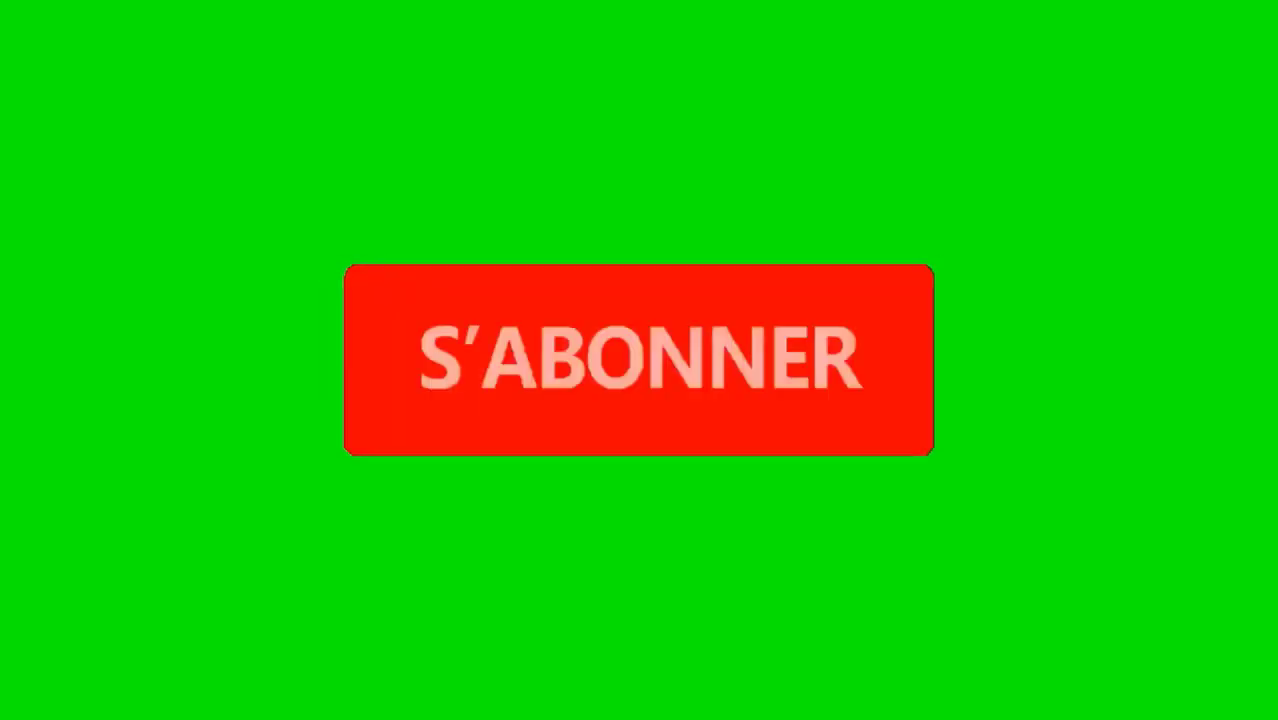